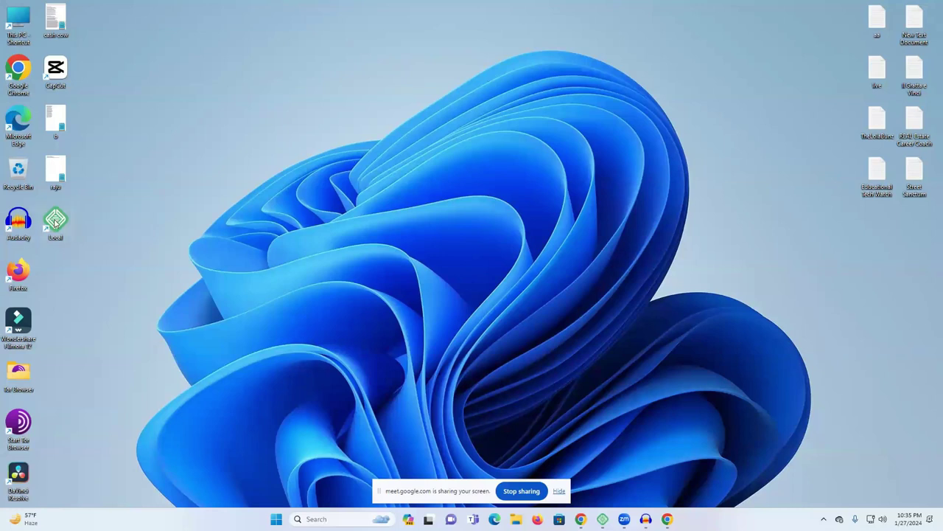
Check the WordPress admin page at newlifelearninginstitute.com/wp-admin in Google Chrome and close the browser
{"action": "double_click", "coordinate": [18, 68]}
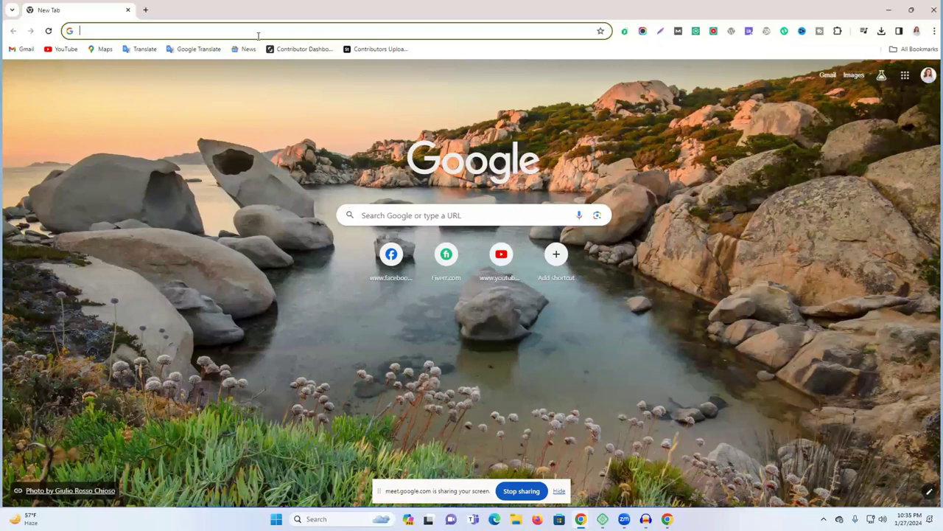
{"action": "left_click", "coordinate": [258, 30]}
{"action": "type", "text": "newlifelearninginstitute.com"}
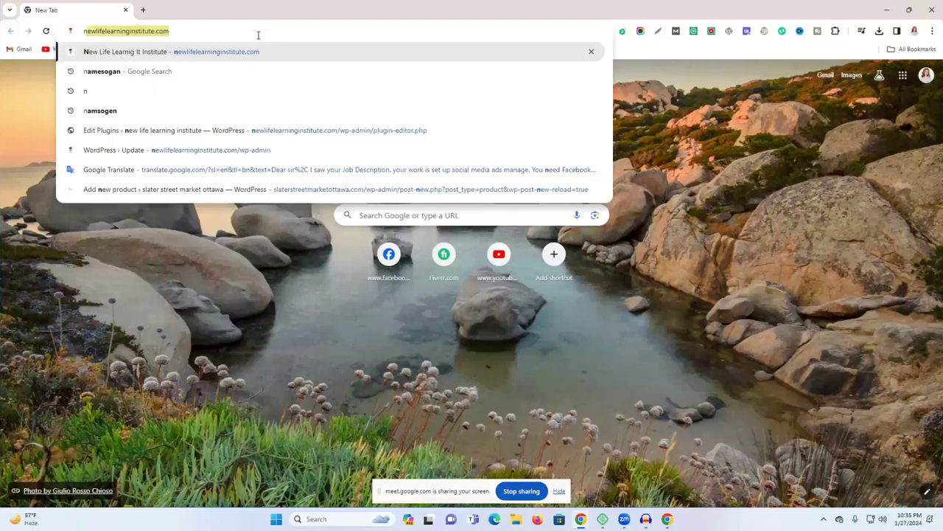
{"action": "key", "text": "Right"}
{"action": "type", "text": "/w"}
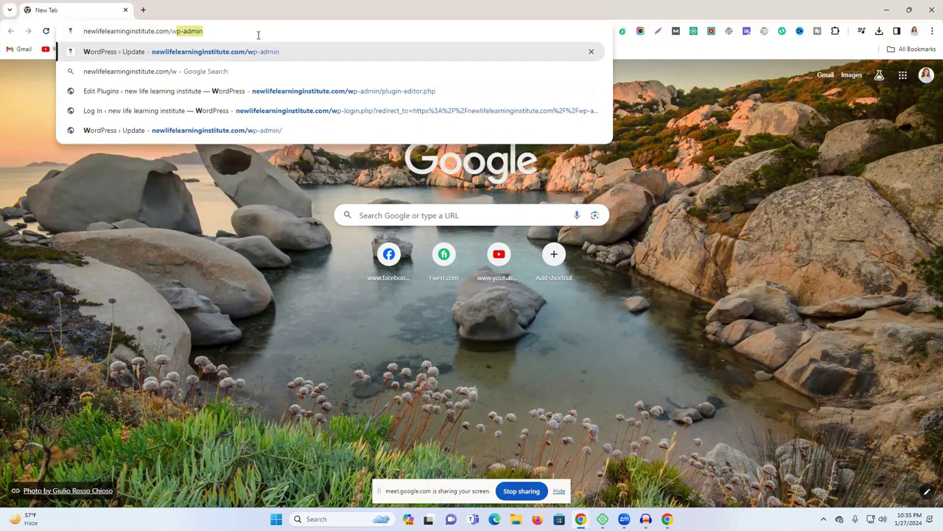
{"action": "type", "text": "p-admin"}
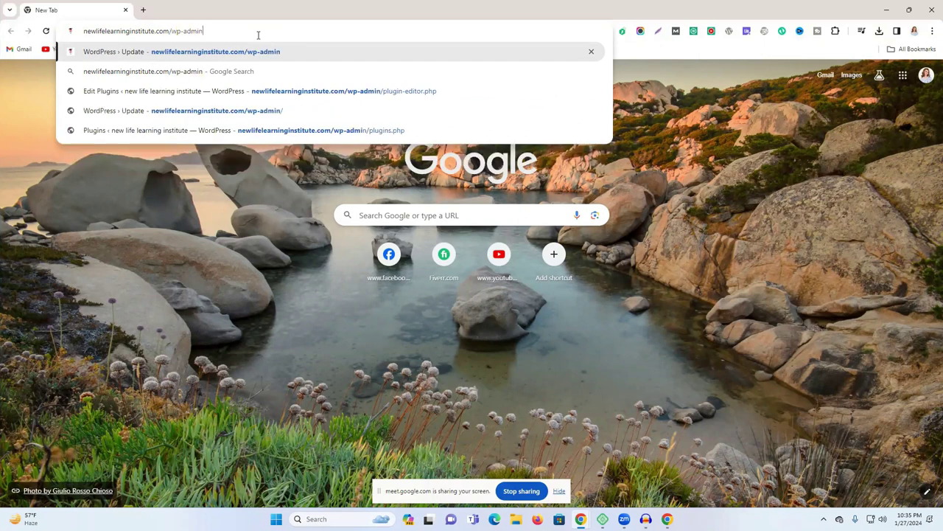
{"action": "key", "text": "Return"}
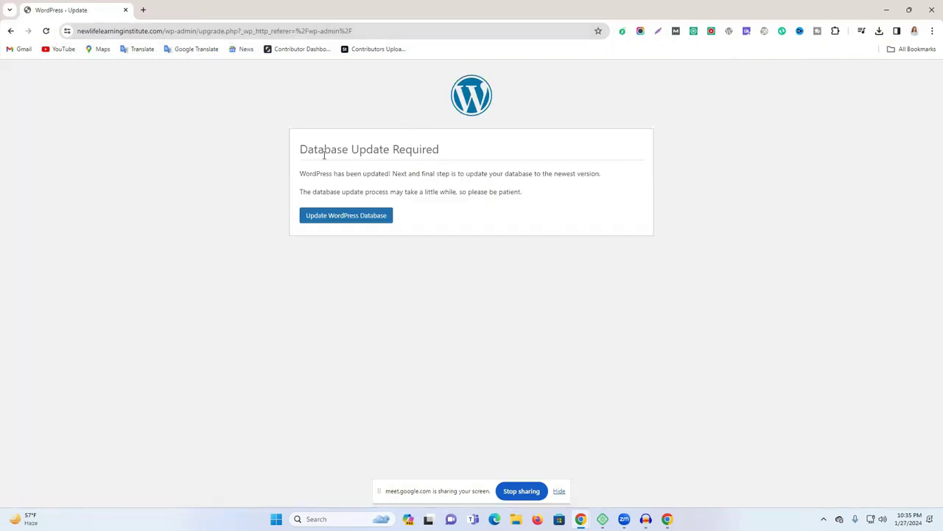
{"action": "left_click_drag", "start_coordinate": [309, 149], "coordinate": [393, 149]}
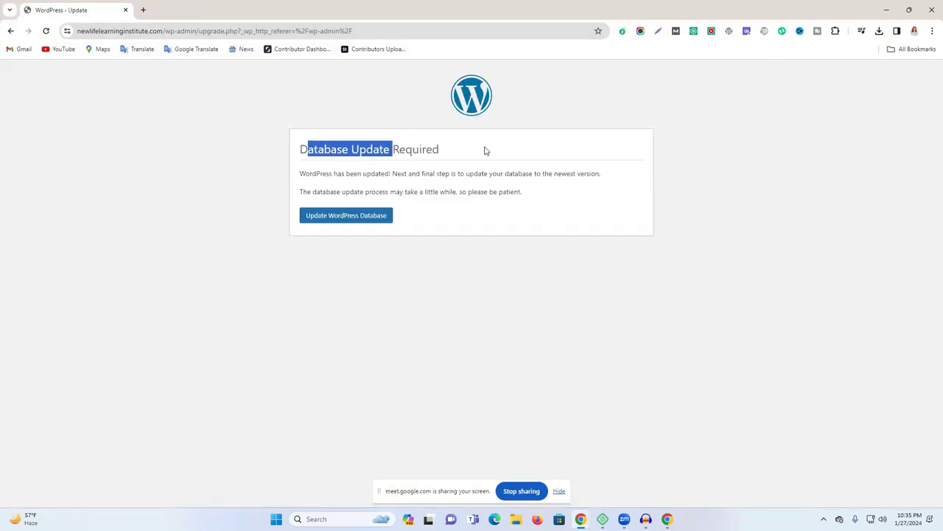
{"action": "triple_click", "coordinate": [422, 150]}
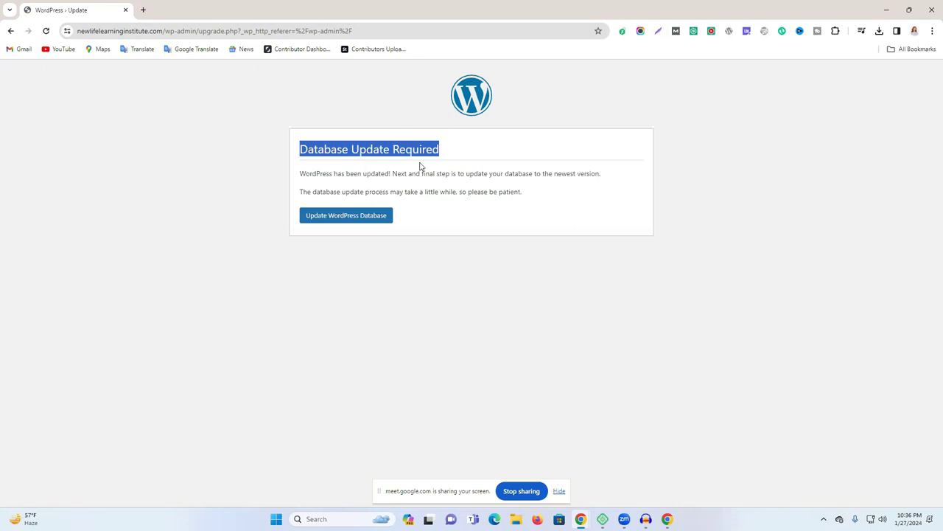
{"action": "left_click", "coordinate": [930, 5]}
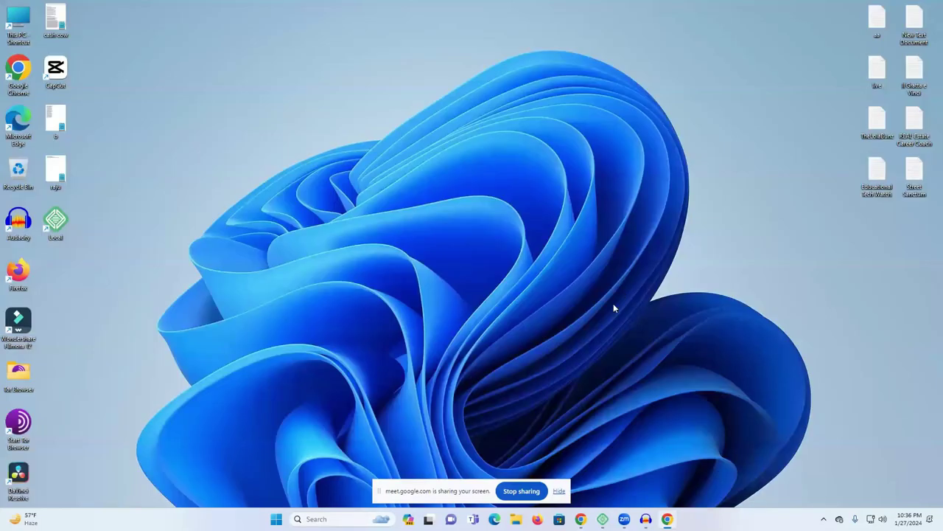
{"action": "left_click", "coordinate": [581, 519]}
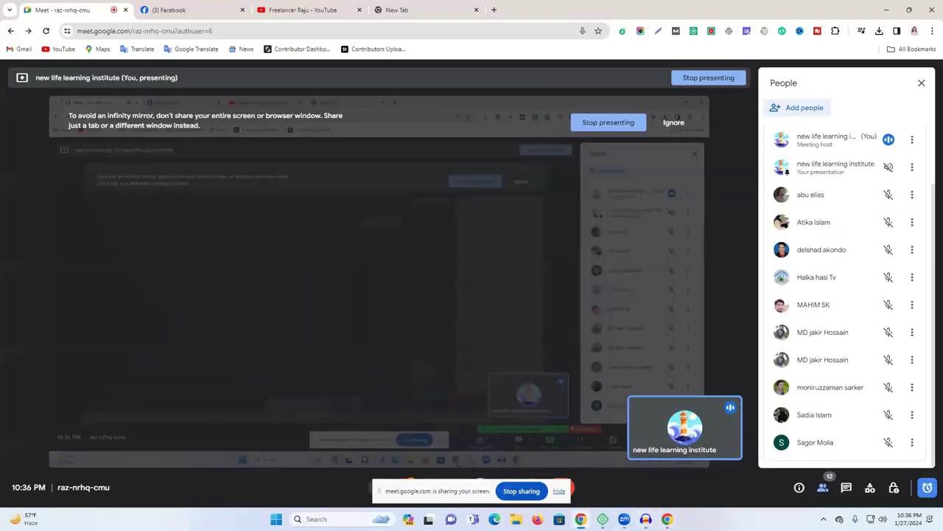
{"action": "left_click", "coordinate": [603, 519]}
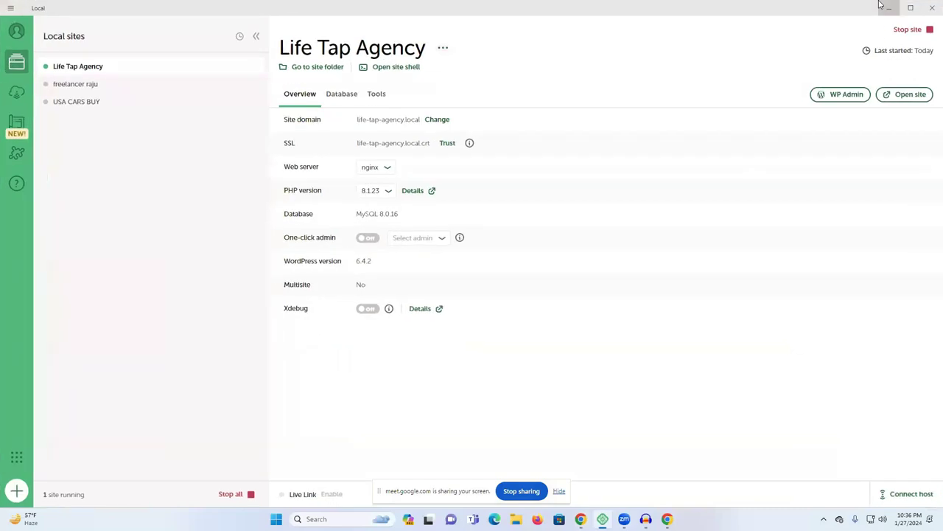
{"action": "left_click", "coordinate": [873, 32]}
{"action": "left_click", "coordinate": [886, 10]}
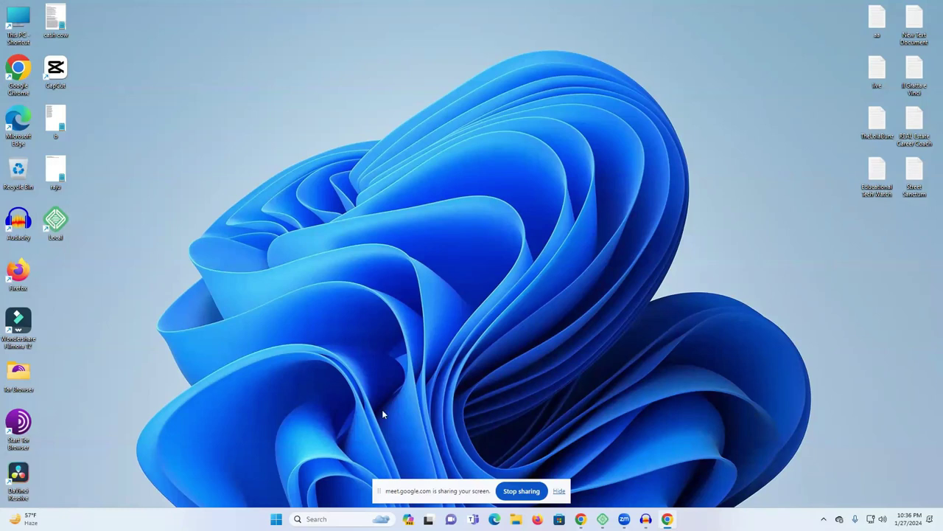
Switch to Local and open the WordPress admin of the Life Tap Agency site
{"action": "left_click", "coordinate": [603, 519]}
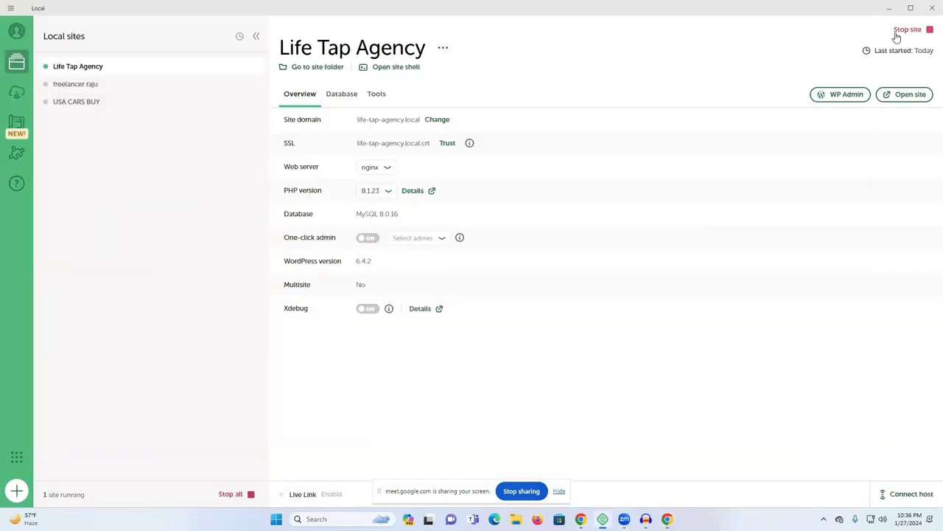
{"action": "left_click", "coordinate": [126, 87]}
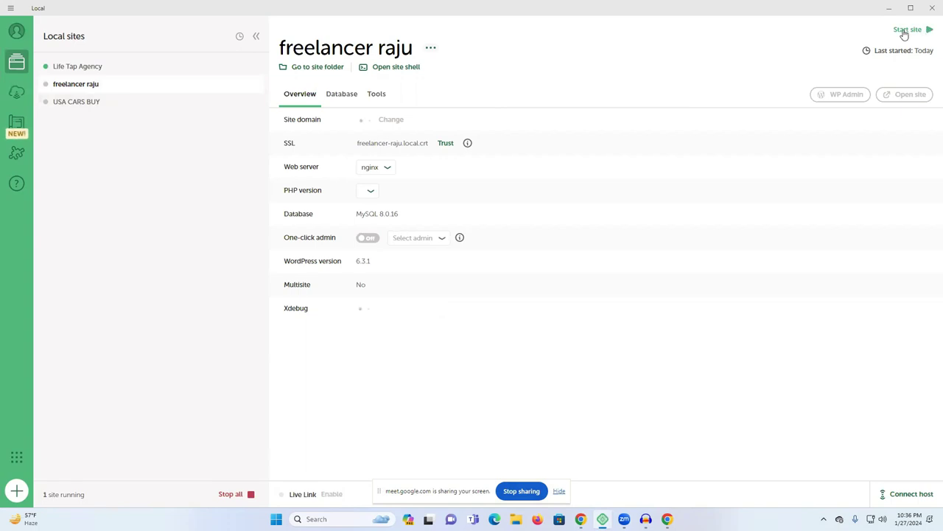
{"action": "left_click", "coordinate": [128, 68]}
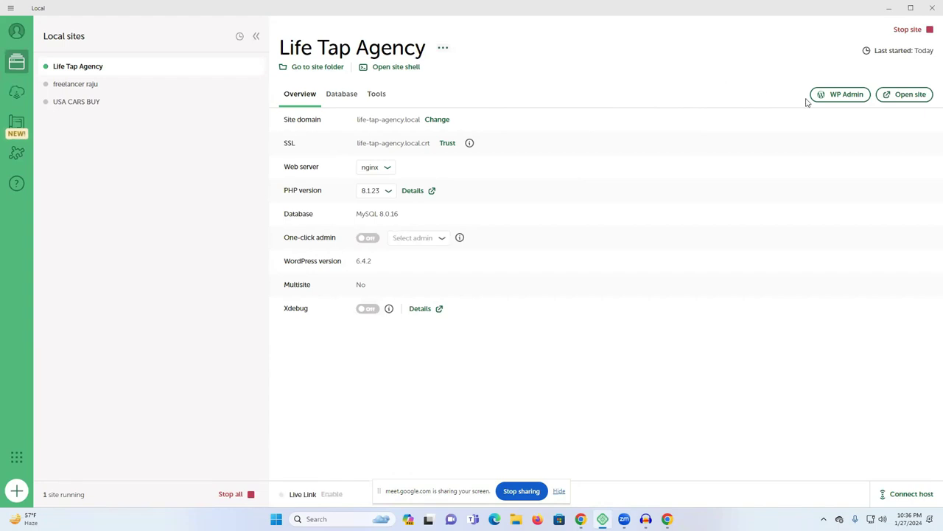
{"action": "left_click", "coordinate": [836, 99]}
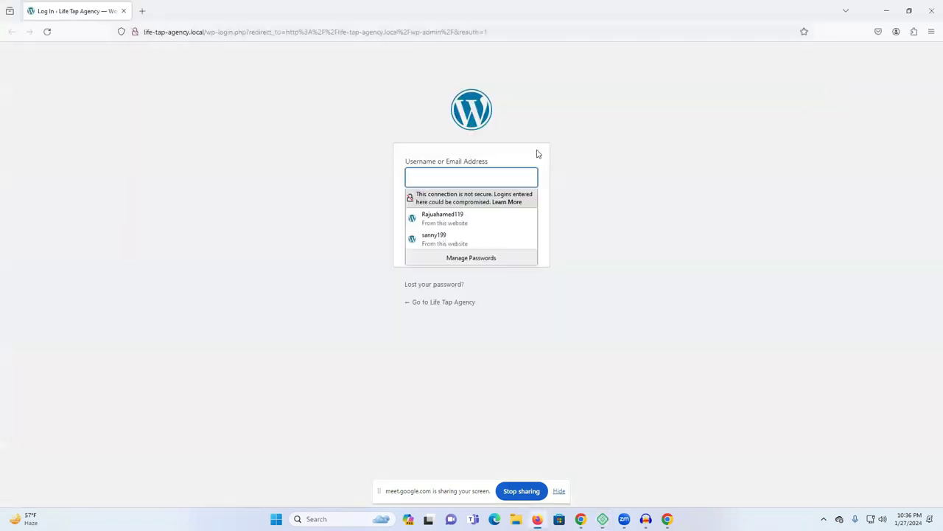
Log in to the Life Tap Agency WordPress admin with the first saved username and its account password
{"action": "left_click", "coordinate": [689, 131]}
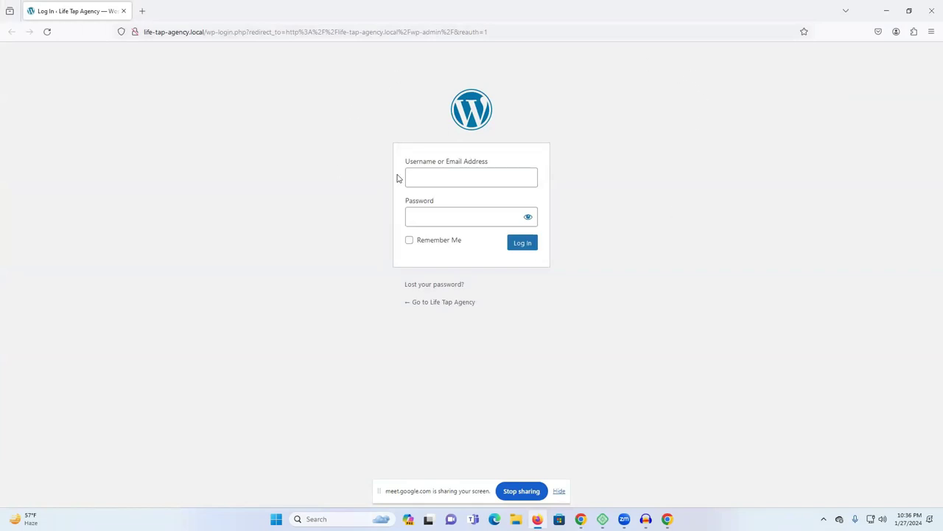
{"action": "left_click", "coordinate": [437, 178]}
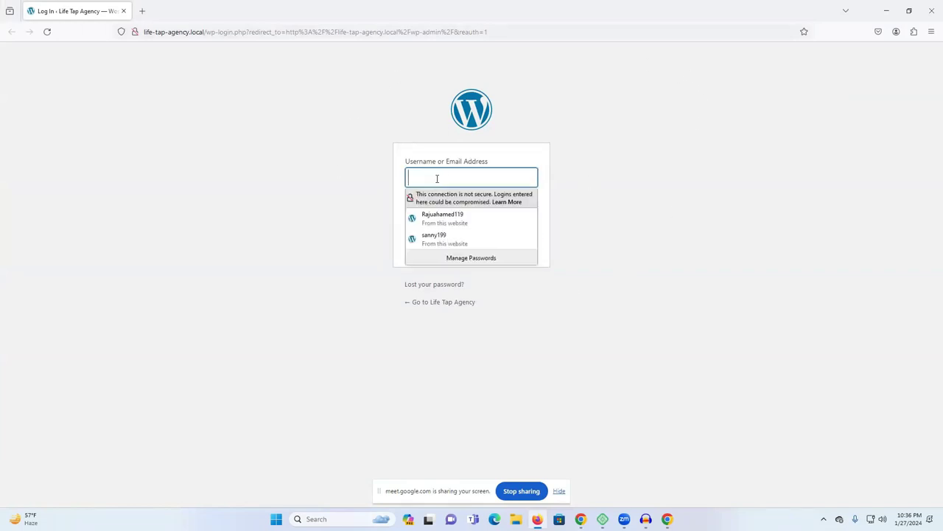
{"action": "left_click", "coordinate": [442, 216]}
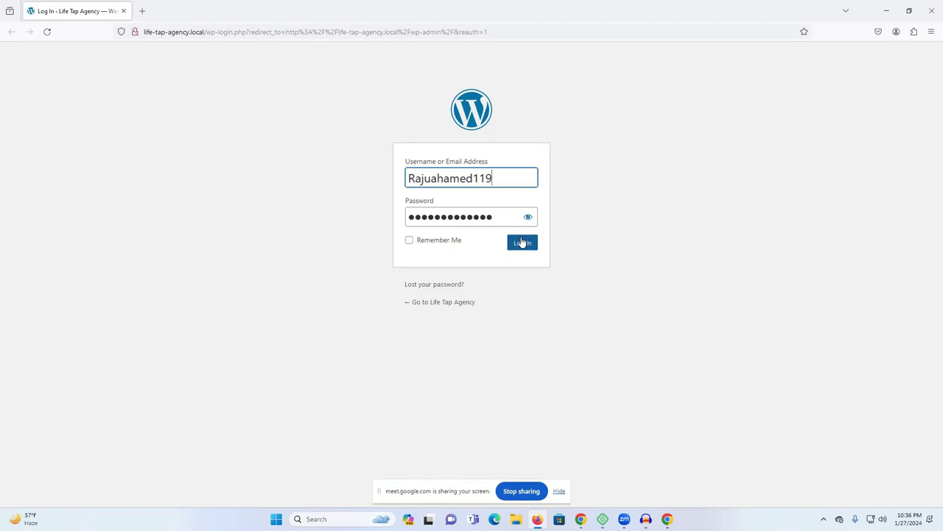
{"action": "left_click", "coordinate": [522, 243]}
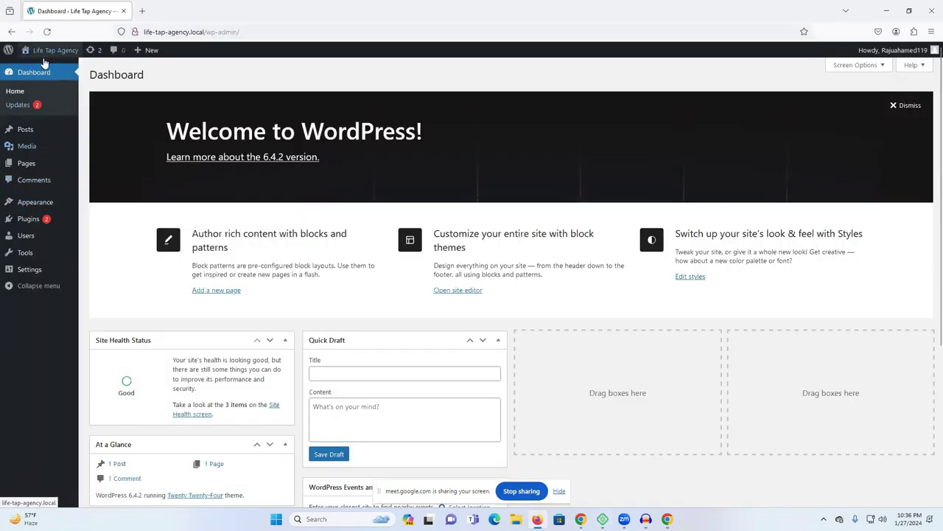
View the Life Tap Agency front page in a separate browser tab and return to the WordPress dashboard
{"action": "right_click", "coordinate": [34, 68]}
{"action": "left_click", "coordinate": [46, 78]}
{"action": "left_click", "coordinate": [167, 7]}
{"action": "scroll", "coordinate": [525, 220], "scroll_direction": "down", "scroll_amount": 2}
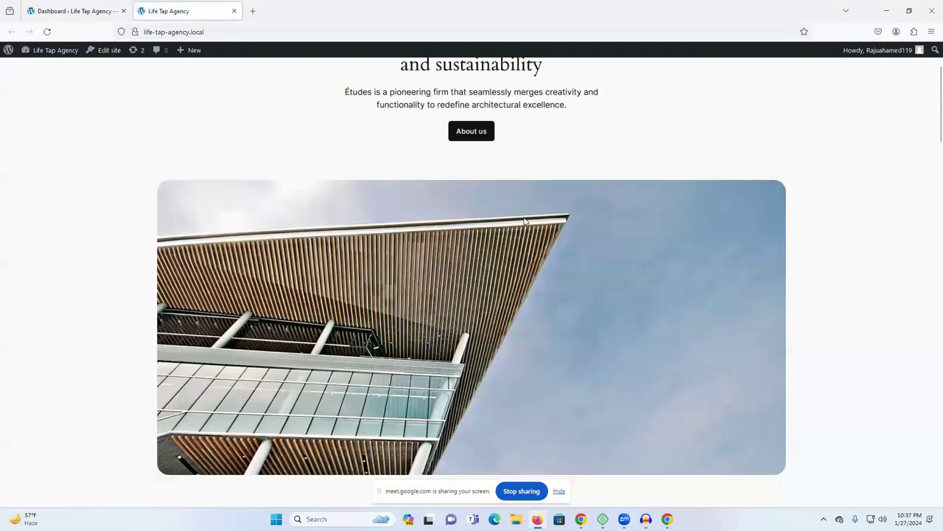
{"action": "scroll", "coordinate": [524, 219], "scroll_direction": "down", "scroll_amount": 5}
{"action": "scroll", "coordinate": [520, 234], "scroll_direction": "up", "scroll_amount": 10}
{"action": "left_click", "coordinate": [74, 10]}
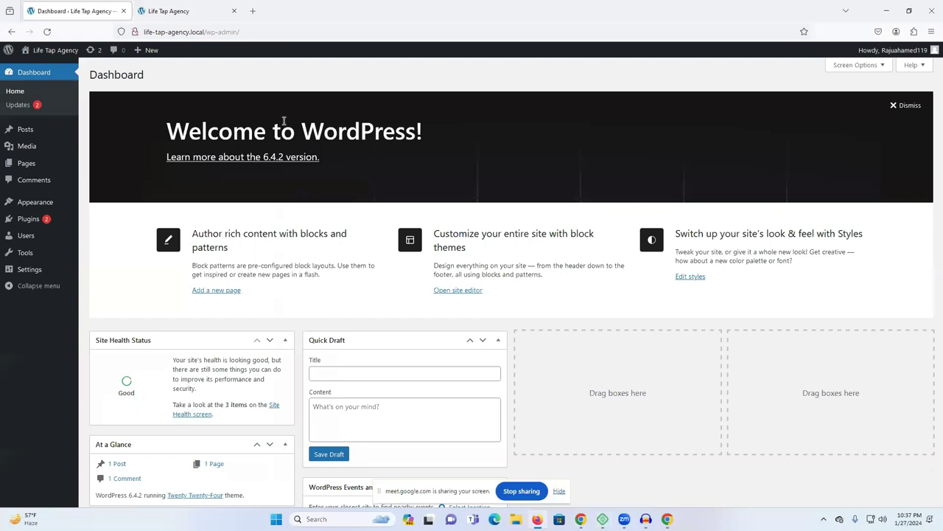
{"action": "left_click", "coordinate": [217, 9]}
{"action": "left_click", "coordinate": [88, 8]}
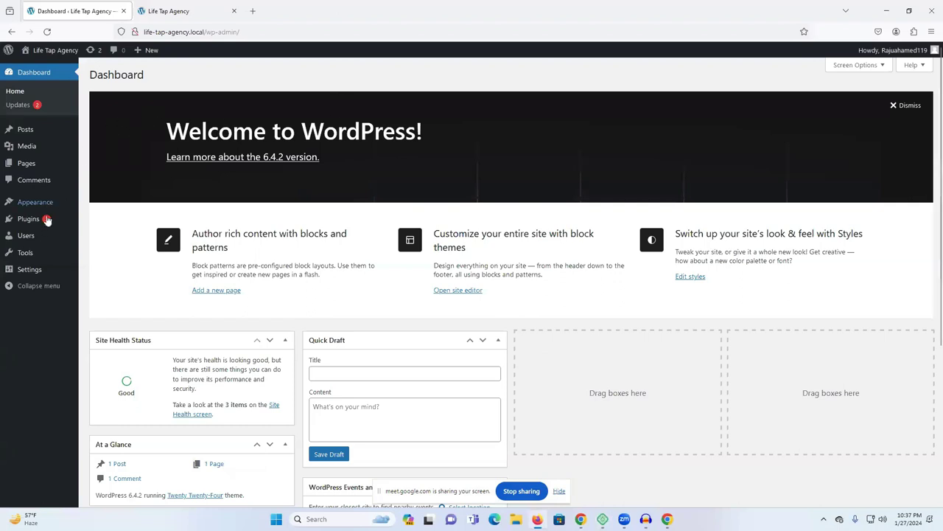
Activate the installed Astra theme for the site
{"action": "left_click", "coordinate": [43, 209]}
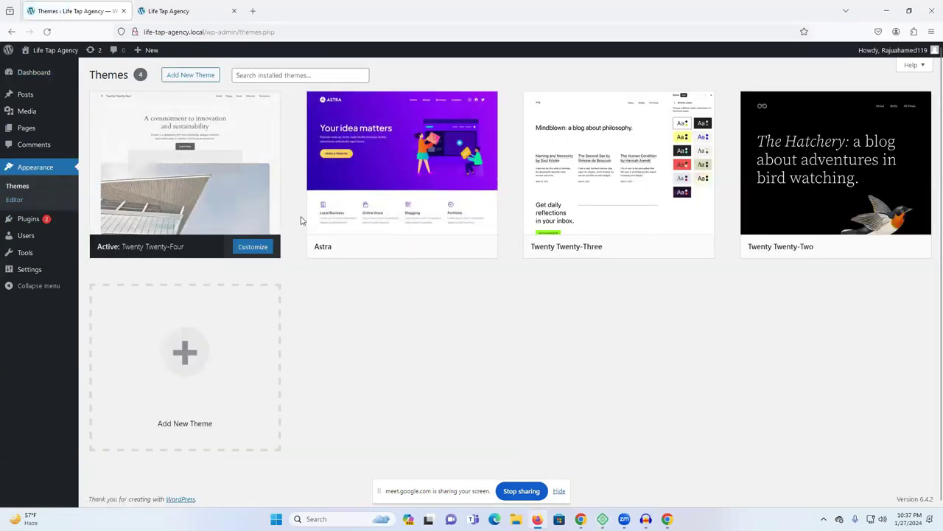
{"action": "left_click", "coordinate": [356, 215]}
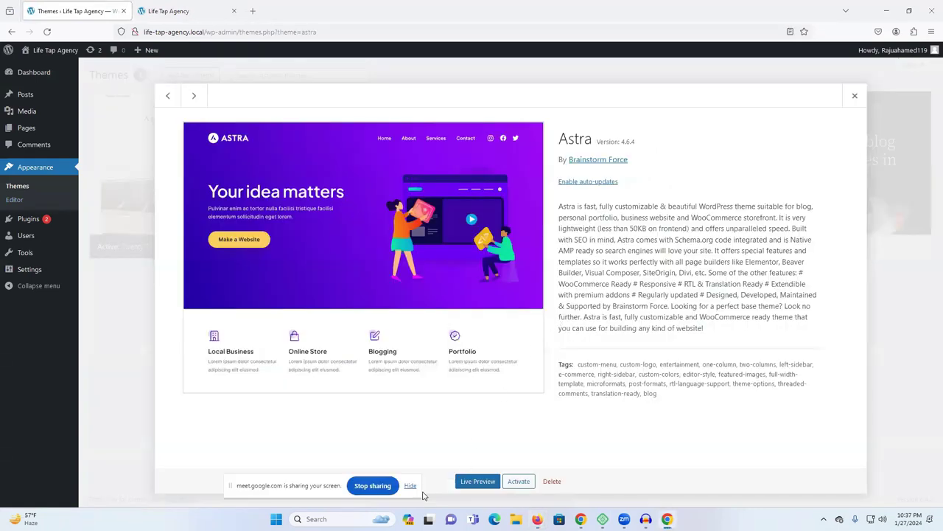
{"action": "key", "text": "Return"}
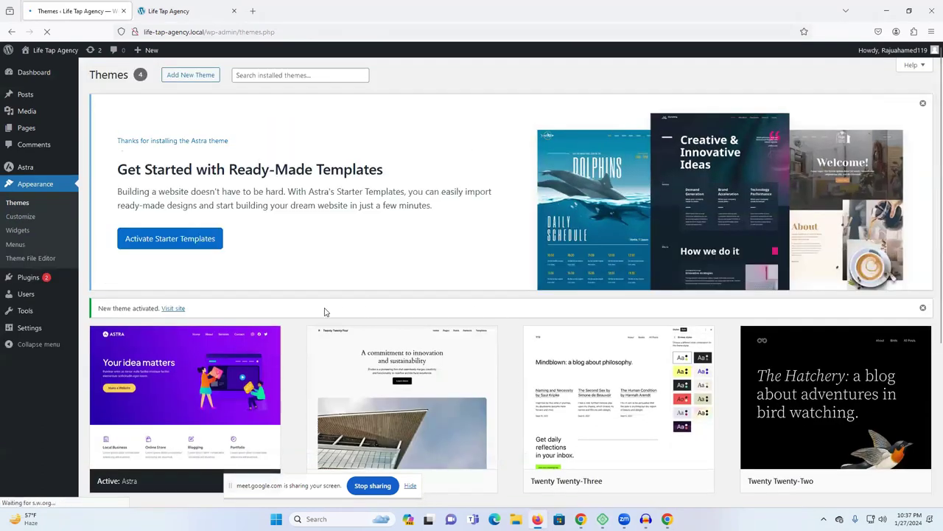
Activate Astra's Starter Templates and choose to build with classic templates using the Elementor page builder
{"action": "scroll", "coordinate": [294, 295], "scroll_direction": "down", "scroll_amount": 2}
{"action": "scroll", "coordinate": [247, 270], "scroll_direction": "up", "scroll_amount": 2}
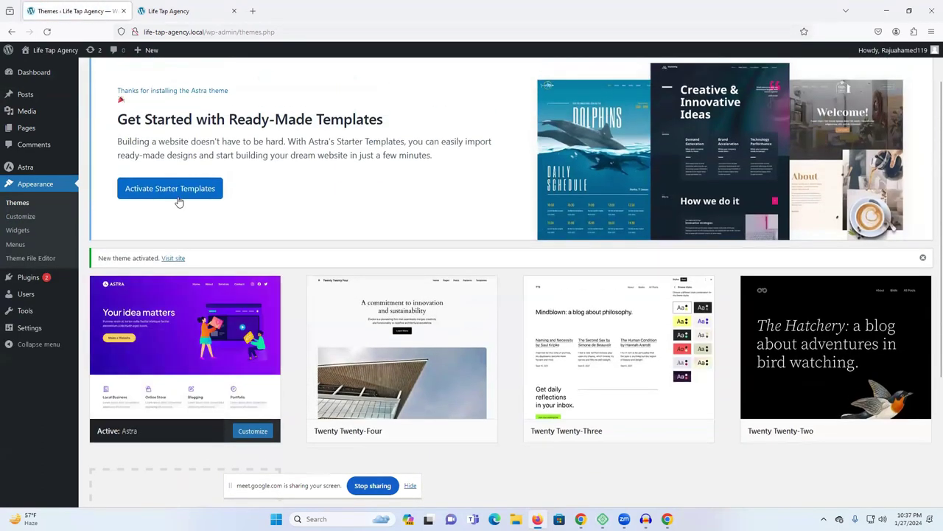
{"action": "left_click", "coordinate": [164, 191]}
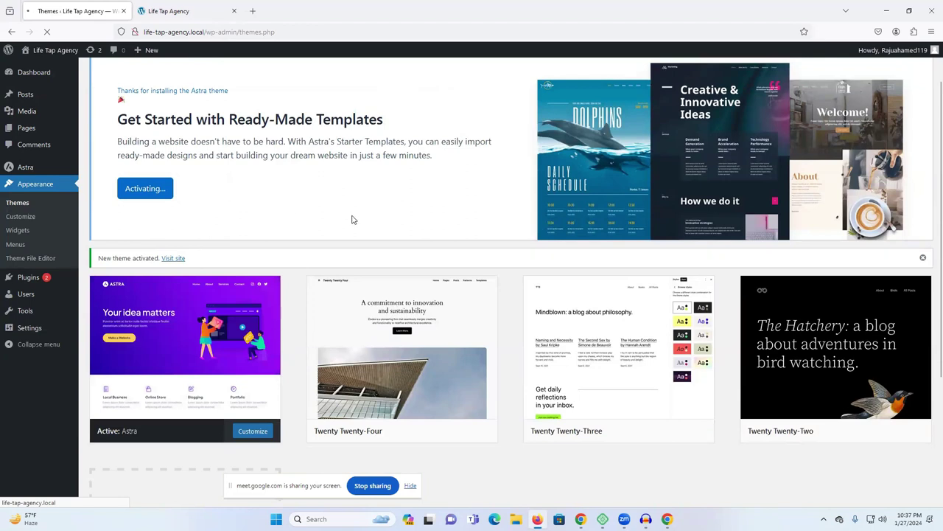
{"action": "scroll", "coordinate": [352, 219], "scroll_direction": "up", "scroll_amount": 1}
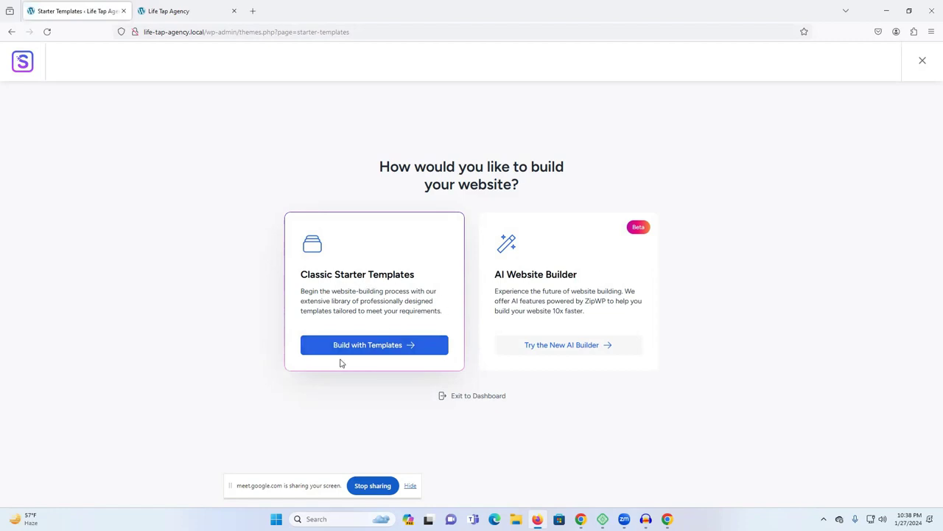
{"action": "left_click", "coordinate": [372, 345]}
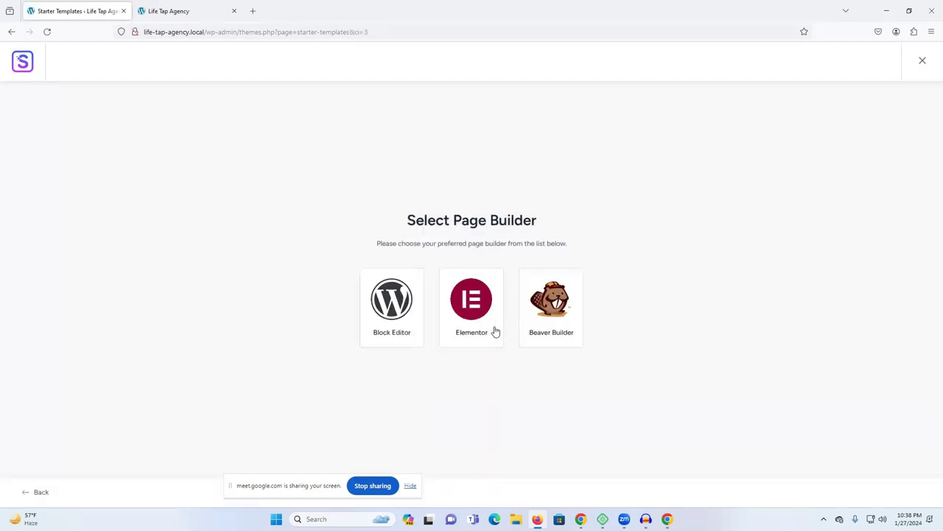
{"action": "left_click", "coordinate": [571, 334]}
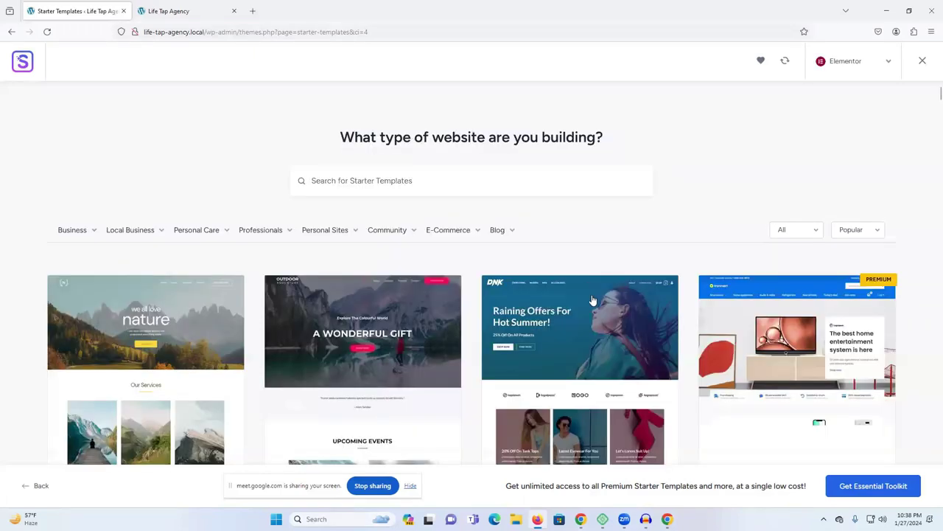
Browse the Elementor starter template gallery for a suitable website design
{"action": "scroll", "coordinate": [593, 319], "scroll_direction": "down", "scroll_amount": 1}
{"action": "scroll", "coordinate": [594, 318], "scroll_direction": "down", "scroll_amount": 3}
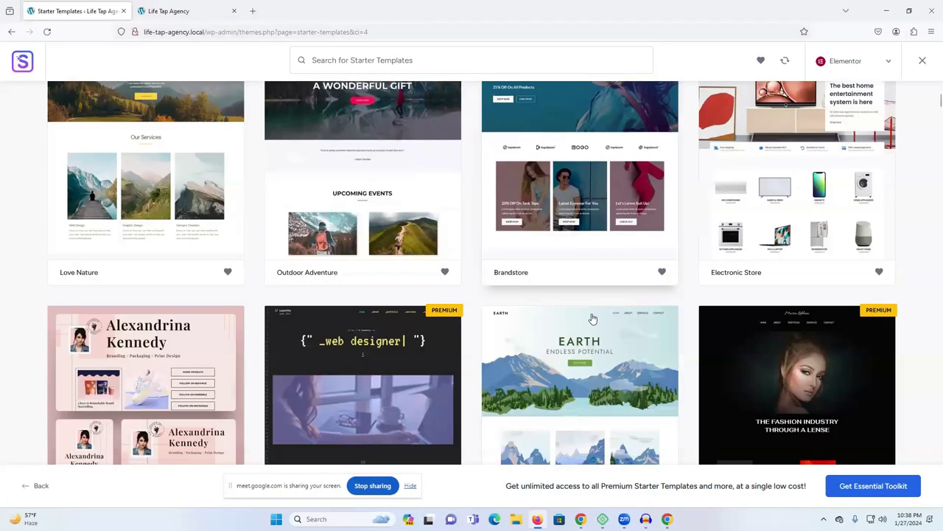
{"action": "scroll", "coordinate": [594, 319], "scroll_direction": "down", "scroll_amount": 8}
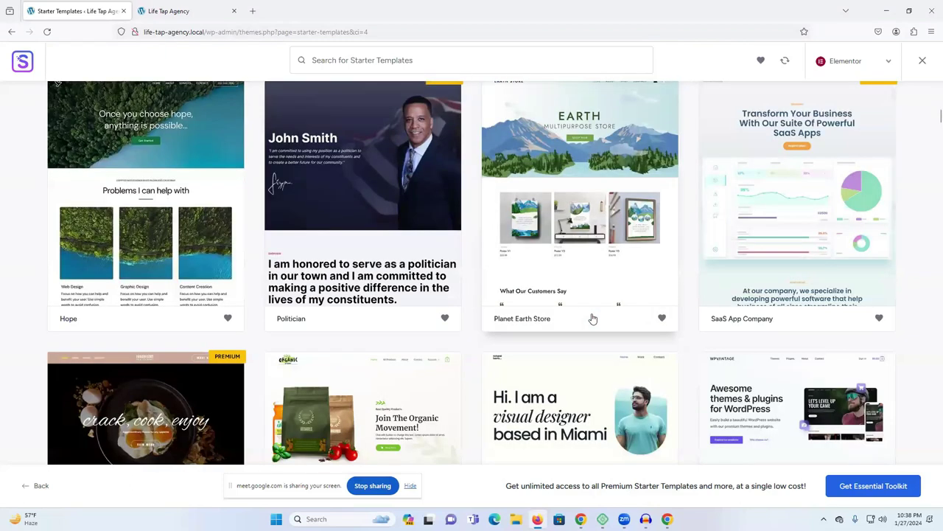
{"action": "scroll", "coordinate": [593, 318], "scroll_direction": "down", "scroll_amount": 8}
{"action": "scroll", "coordinate": [593, 318], "scroll_direction": "down", "scroll_amount": 7}
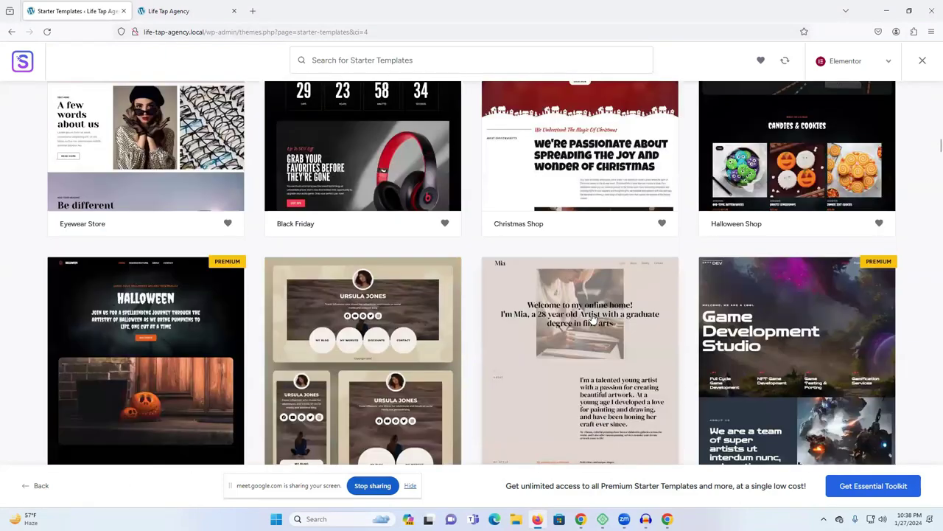
{"action": "scroll", "coordinate": [593, 318], "scroll_direction": "down", "scroll_amount": 10}
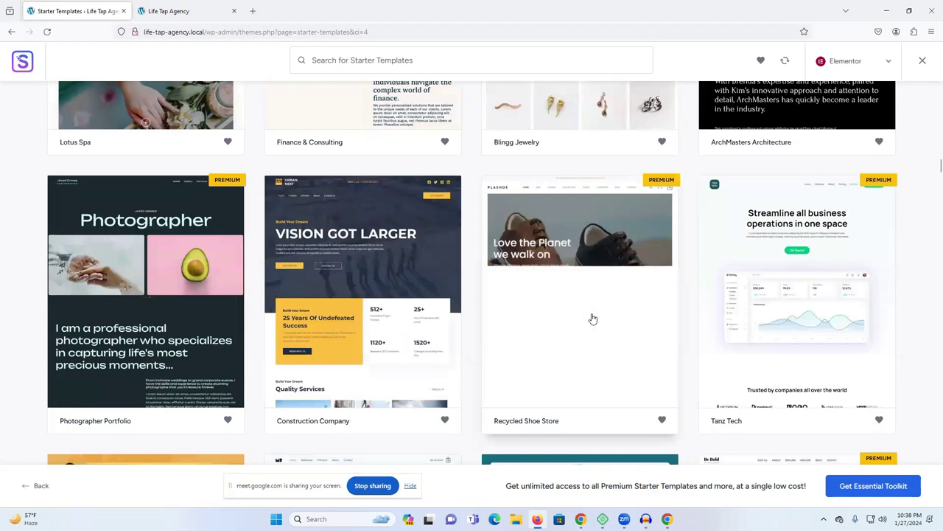
{"action": "scroll", "coordinate": [593, 319], "scroll_direction": "down", "scroll_amount": 6}
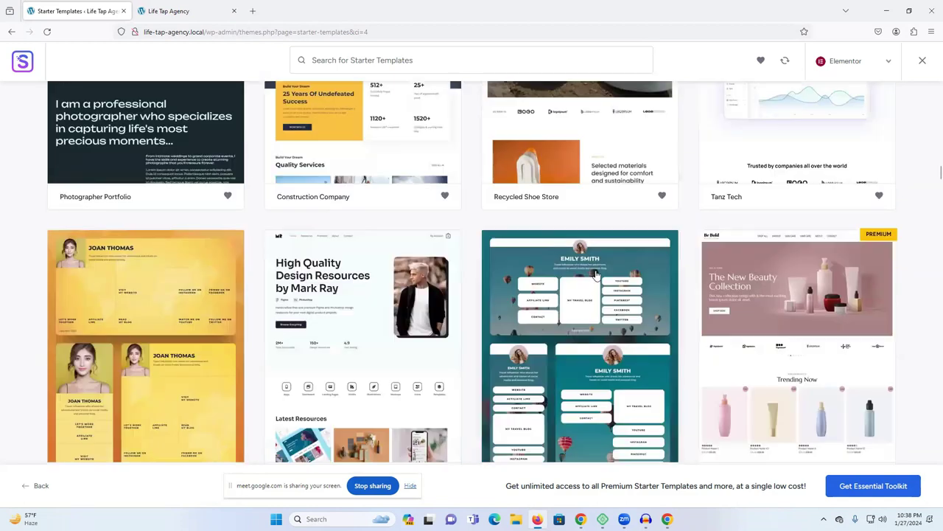
{"action": "scroll", "coordinate": [597, 274], "scroll_direction": "down", "scroll_amount": 10}
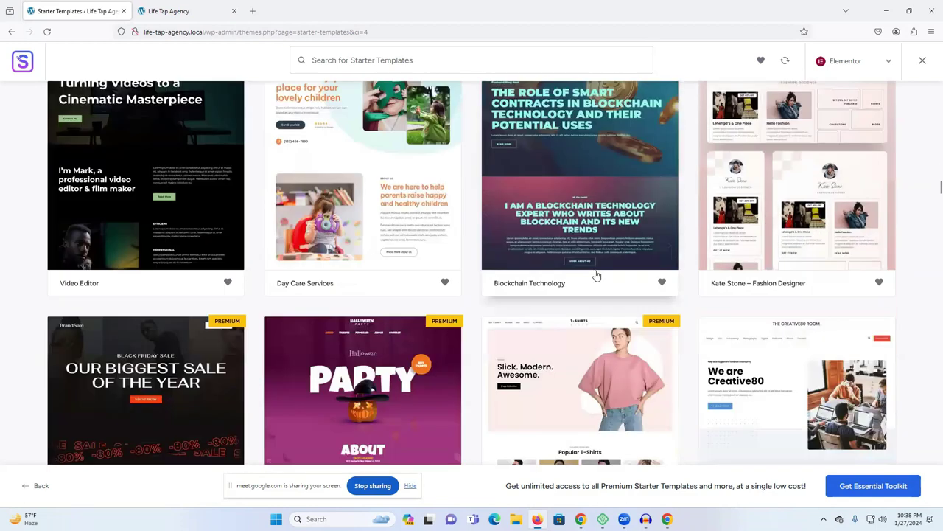
{"action": "scroll", "coordinate": [597, 275], "scroll_direction": "down", "scroll_amount": 4}
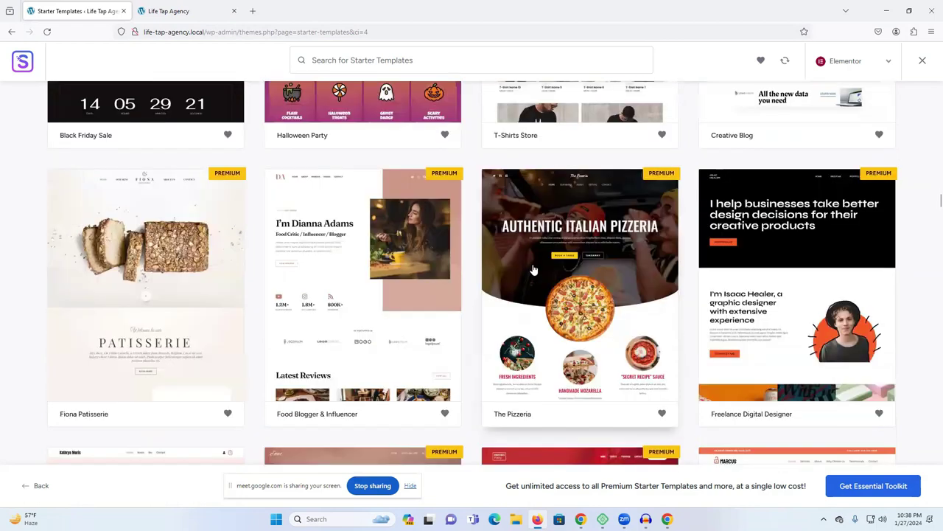
{"action": "scroll", "coordinate": [577, 280], "scroll_direction": "down", "scroll_amount": 7}
{"action": "scroll", "coordinate": [577, 280], "scroll_direction": "up", "scroll_amount": 3}
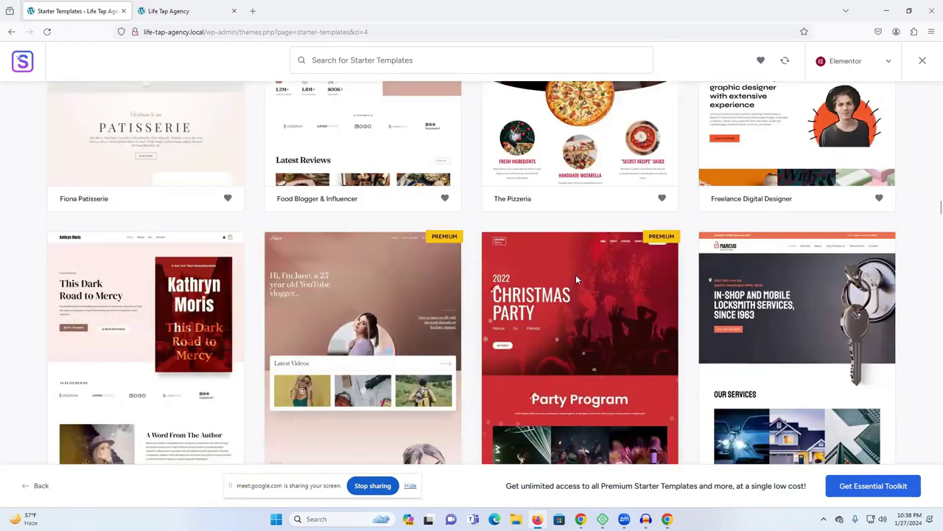
{"action": "scroll", "coordinate": [578, 280], "scroll_direction": "down", "scroll_amount": 7}
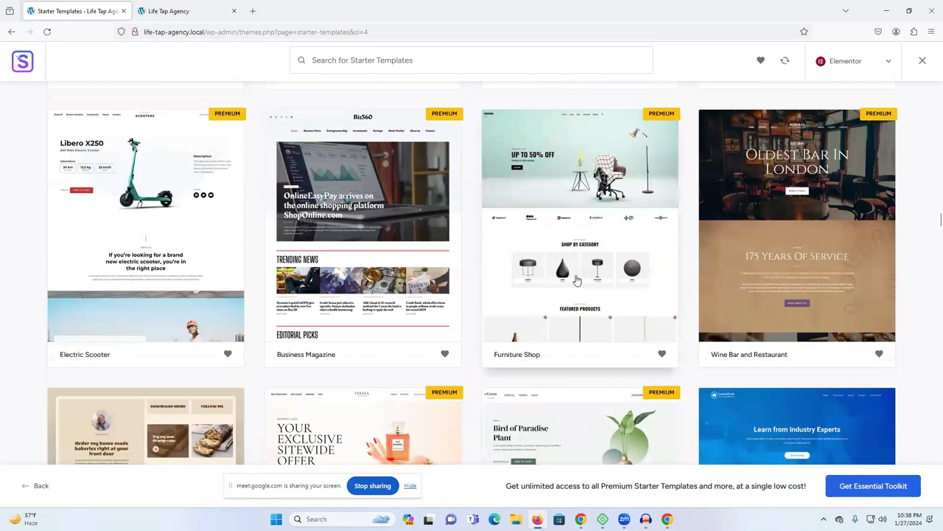
{"action": "scroll", "coordinate": [577, 280], "scroll_direction": "down", "scroll_amount": 1}
{"action": "scroll", "coordinate": [577, 280], "scroll_direction": "up", "scroll_amount": 2}
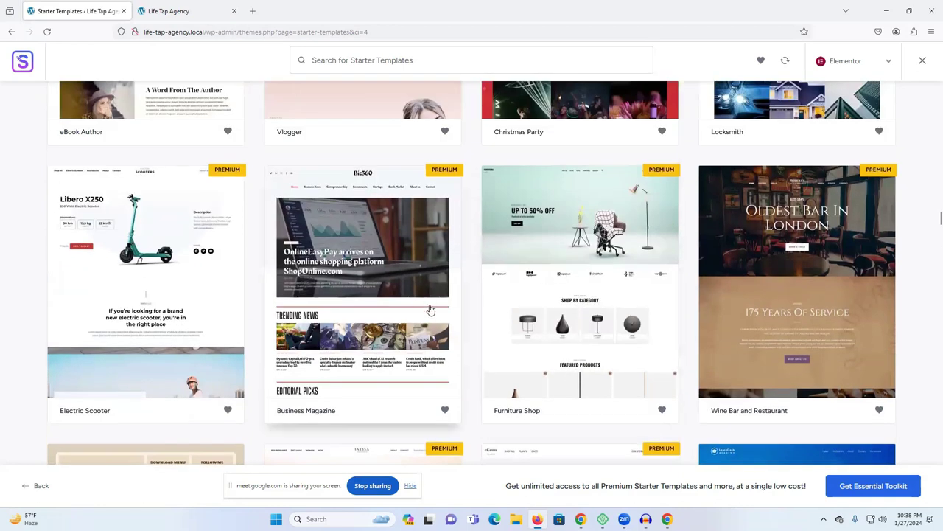
{"action": "scroll", "coordinate": [480, 307], "scroll_direction": "down", "scroll_amount": 8}
{"action": "scroll", "coordinate": [528, 302], "scroll_direction": "down", "scroll_amount": 11}
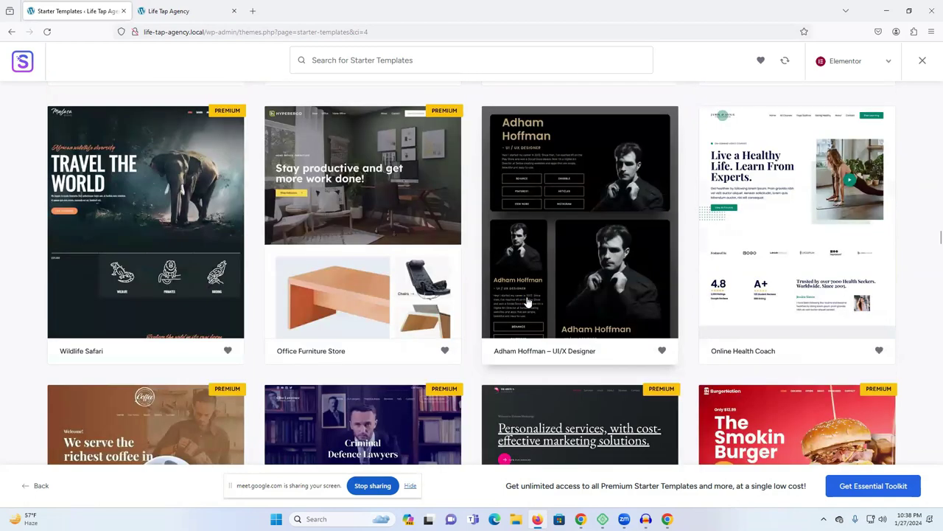
{"action": "scroll", "coordinate": [528, 302], "scroll_direction": "down", "scroll_amount": 3}
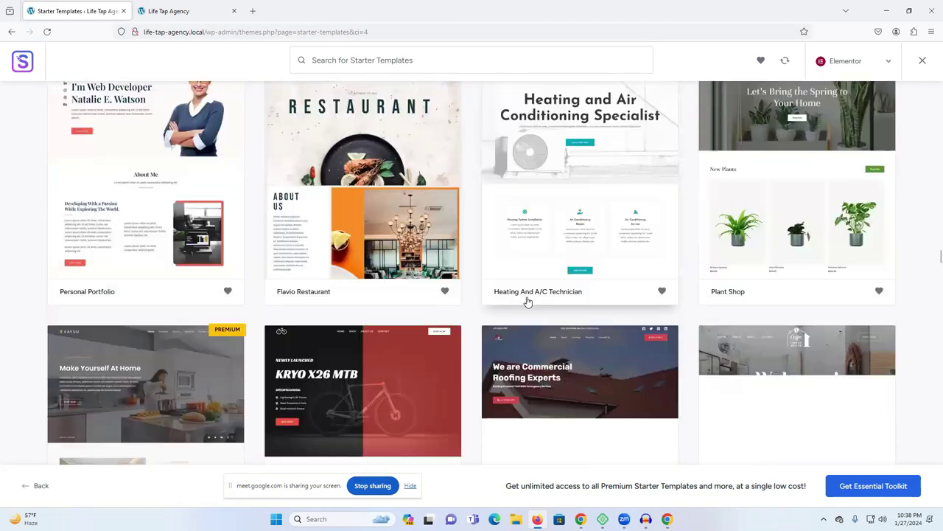
{"action": "scroll", "coordinate": [528, 302], "scroll_direction": "up", "scroll_amount": 2}
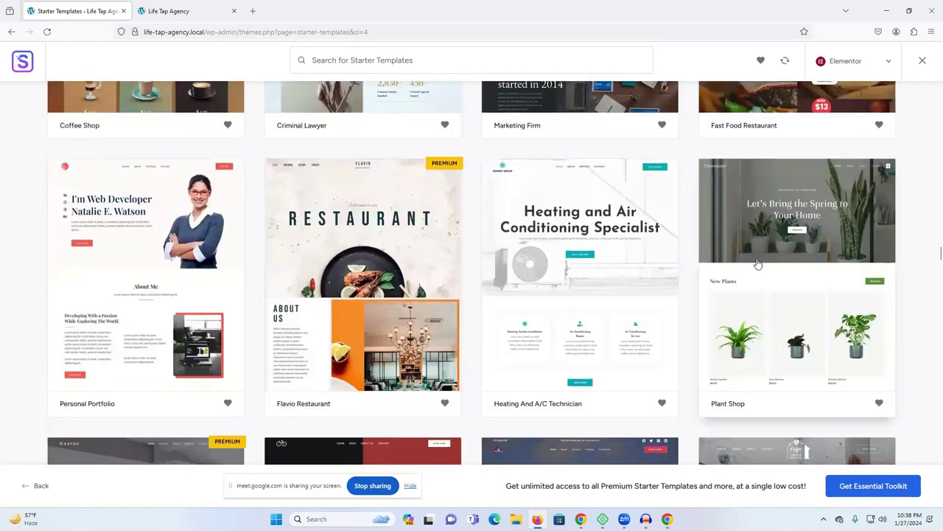
{"action": "scroll", "coordinate": [759, 261], "scroll_direction": "down", "scroll_amount": 10}
{"action": "scroll", "coordinate": [718, 273], "scroll_direction": "up", "scroll_amount": 5}
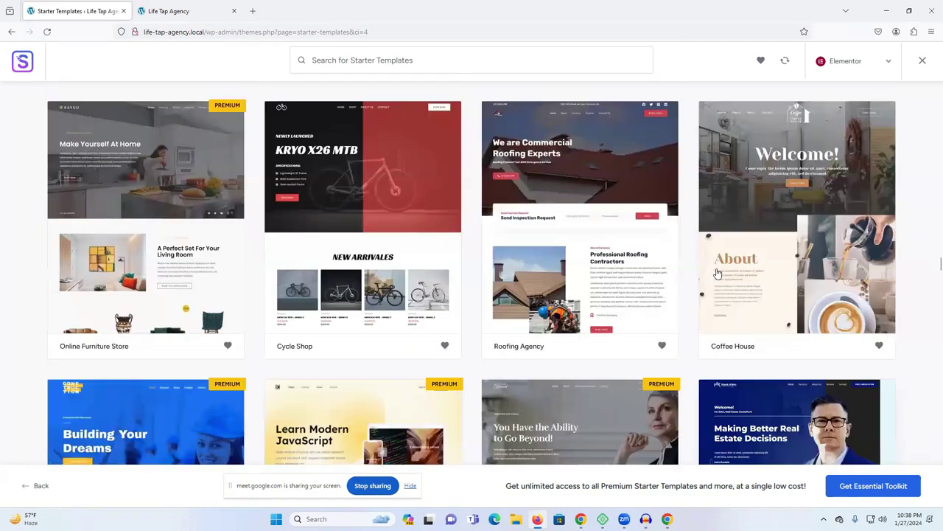
{"action": "scroll", "coordinate": [718, 274], "scroll_direction": "down", "scroll_amount": 10}
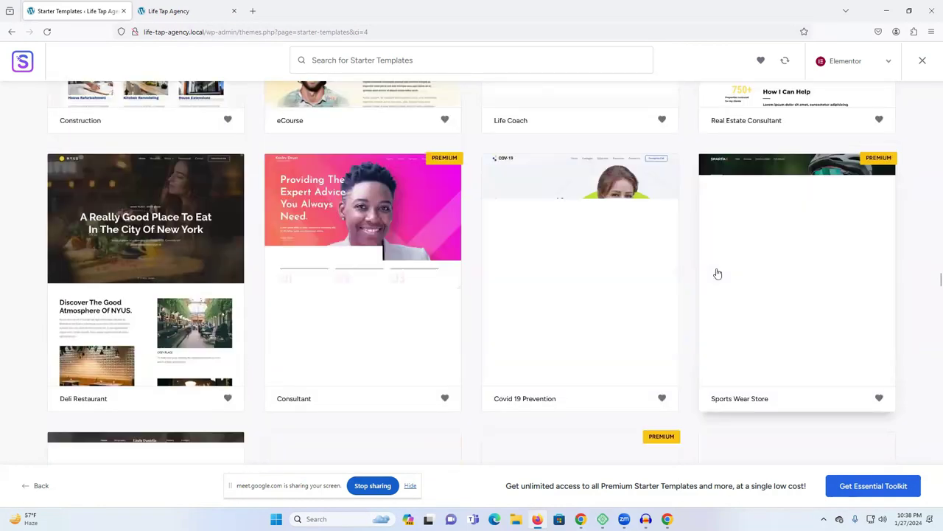
{"action": "scroll", "coordinate": [710, 272], "scroll_direction": "down", "scroll_amount": 4}
{"action": "scroll", "coordinate": [710, 272], "scroll_direction": "up", "scroll_amount": 4}
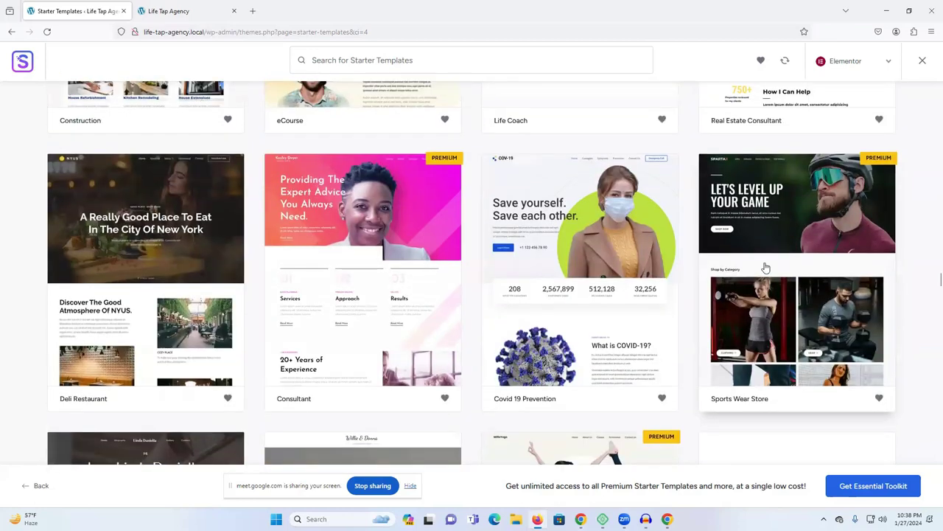
{"action": "scroll", "coordinate": [764, 268], "scroll_direction": "down", "scroll_amount": 5}
{"action": "scroll", "coordinate": [472, 311], "scroll_direction": "down", "scroll_amount": 3}
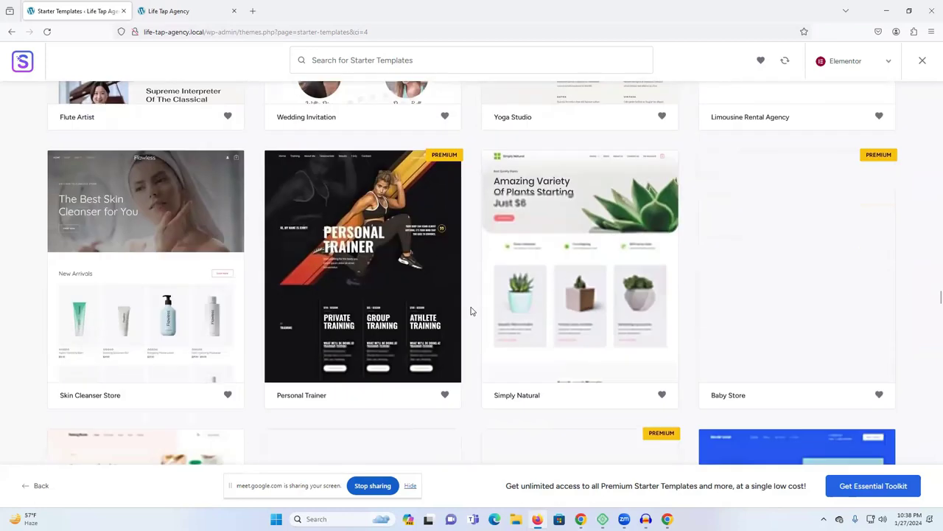
{"action": "scroll", "coordinate": [531, 306], "scroll_direction": "down", "scroll_amount": 5}
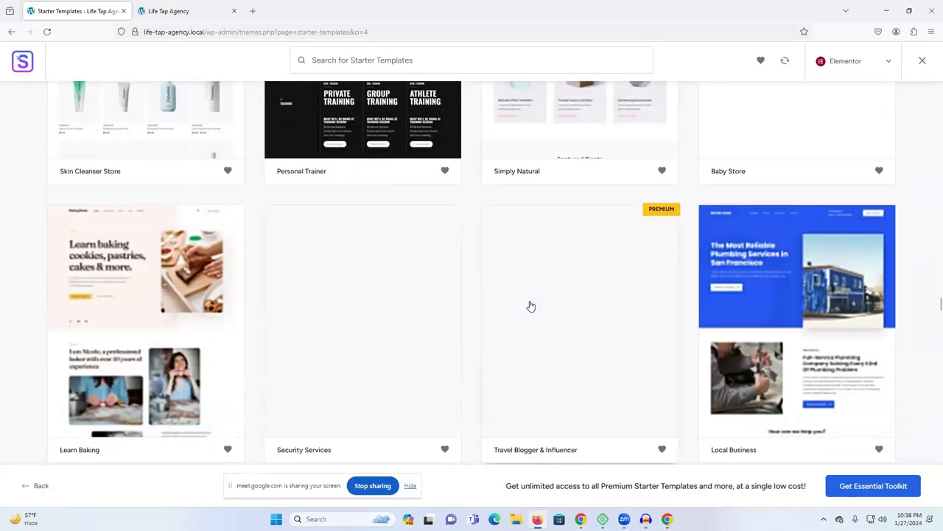
{"action": "scroll", "coordinate": [531, 305], "scroll_direction": "down", "scroll_amount": 5}
{"action": "scroll", "coordinate": [531, 305], "scroll_direction": "up", "scroll_amount": 8}
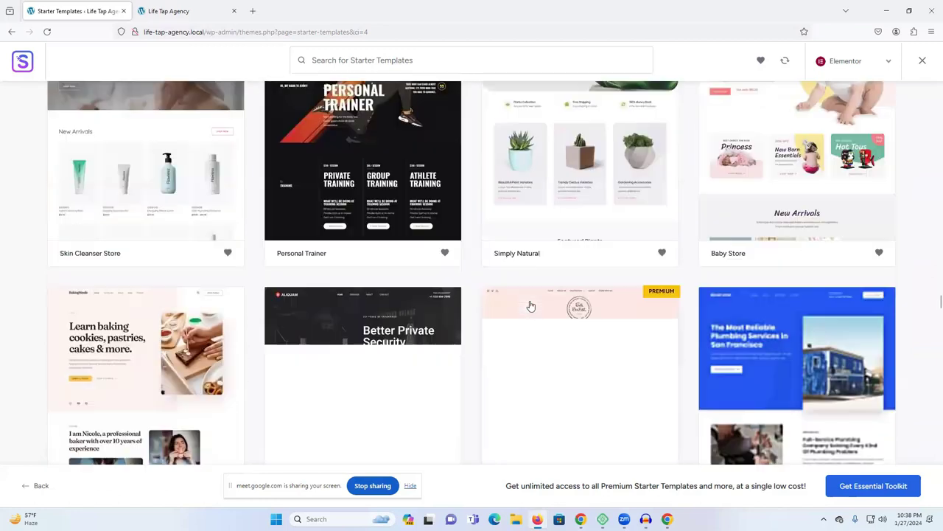
{"action": "scroll", "coordinate": [531, 305], "scroll_direction": "down", "scroll_amount": 4}
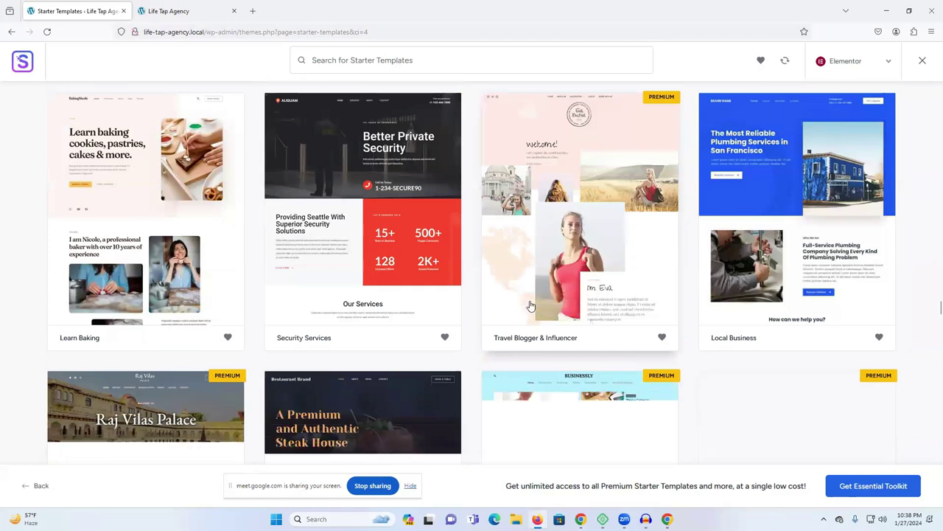
{"action": "scroll", "coordinate": [530, 305], "scroll_direction": "down", "scroll_amount": 5}
{"action": "scroll", "coordinate": [531, 306], "scroll_direction": "down", "scroll_amount": 1}
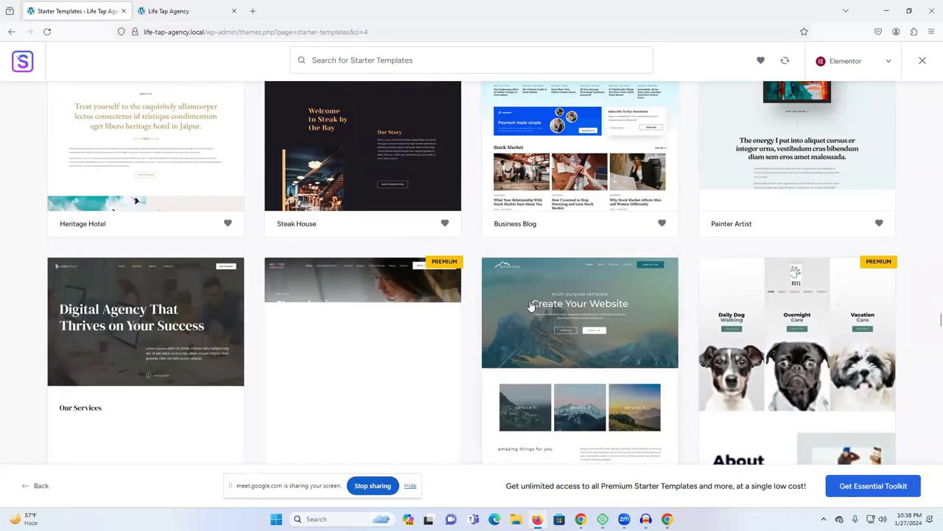
{"action": "scroll", "coordinate": [531, 306], "scroll_direction": "down", "scroll_amount": 1}
{"action": "scroll", "coordinate": [531, 306], "scroll_direction": "down", "scroll_amount": 4}
{"action": "scroll", "coordinate": [531, 306], "scroll_direction": "down", "scroll_amount": 3}
{"action": "scroll", "coordinate": [531, 305], "scroll_direction": "up", "scroll_amount": 3}
{"action": "scroll", "coordinate": [531, 306], "scroll_direction": "down", "scroll_amount": 3}
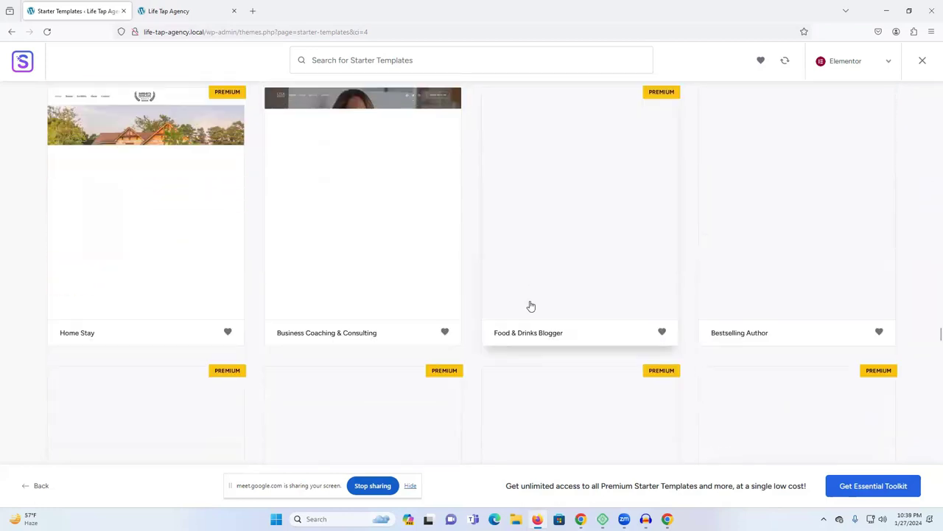
{"action": "scroll", "coordinate": [531, 306], "scroll_direction": "down", "scroll_amount": 6}
{"action": "scroll", "coordinate": [531, 305], "scroll_direction": "down", "scroll_amount": 3}
{"action": "scroll", "coordinate": [531, 305], "scroll_direction": "up", "scroll_amount": 3}
{"action": "scroll", "coordinate": [531, 305], "scroll_direction": "up", "scroll_amount": 7}
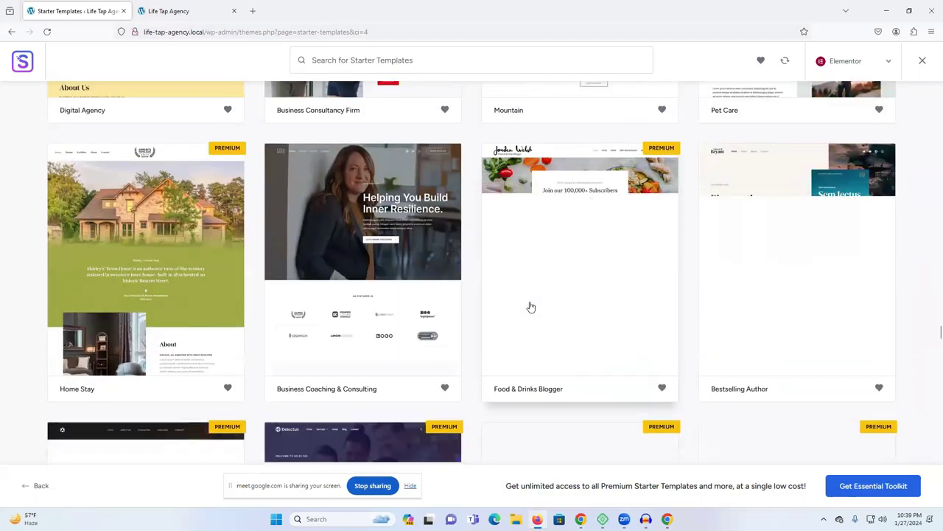
{"action": "scroll", "coordinate": [531, 307], "scroll_direction": "down", "scroll_amount": 3}
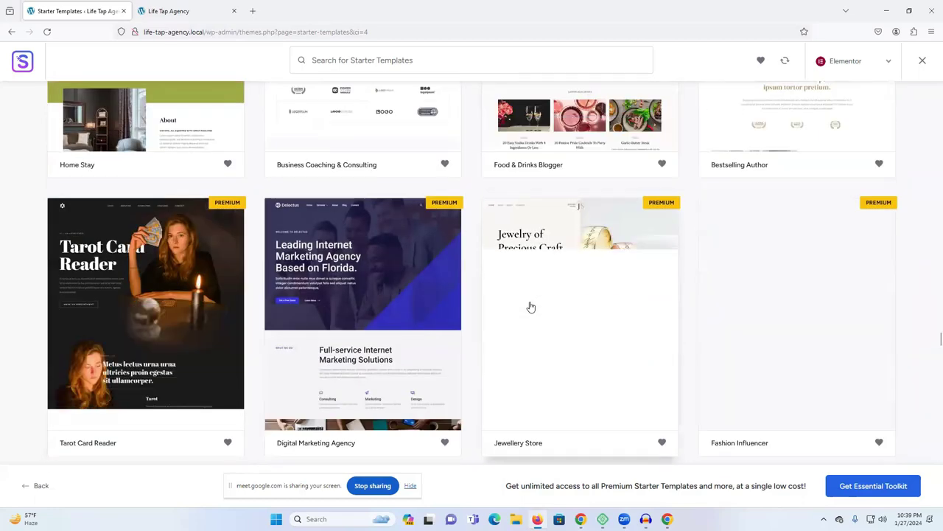
{"action": "scroll", "coordinate": [531, 307], "scroll_direction": "down", "scroll_amount": 3}
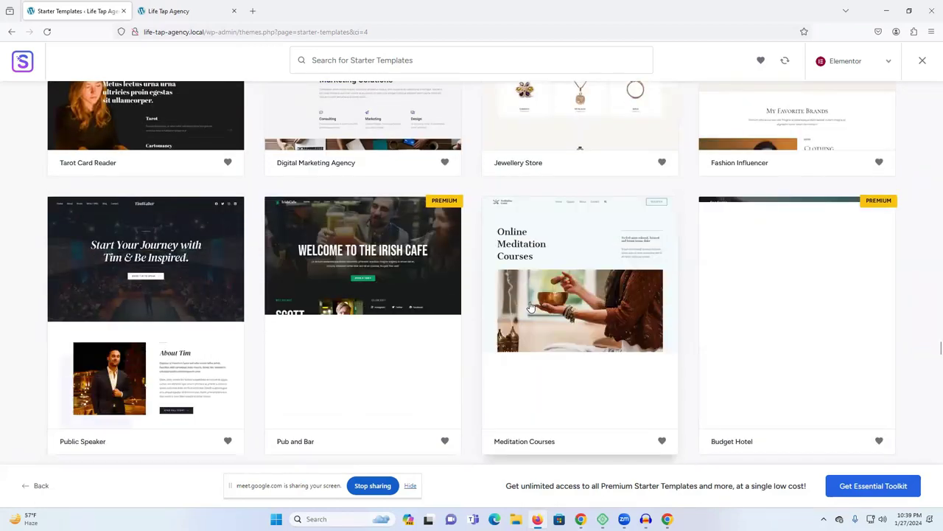
{"action": "scroll", "coordinate": [531, 306], "scroll_direction": "down", "scroll_amount": 5}
{"action": "scroll", "coordinate": [529, 307], "scroll_direction": "up", "scroll_amount": 3}
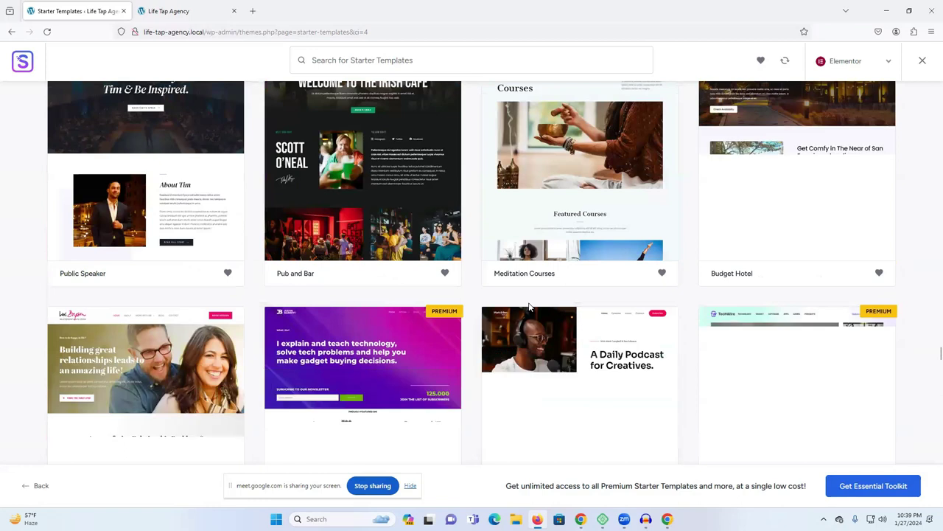
{"action": "scroll", "coordinate": [529, 308], "scroll_direction": "down", "scroll_amount": 5}
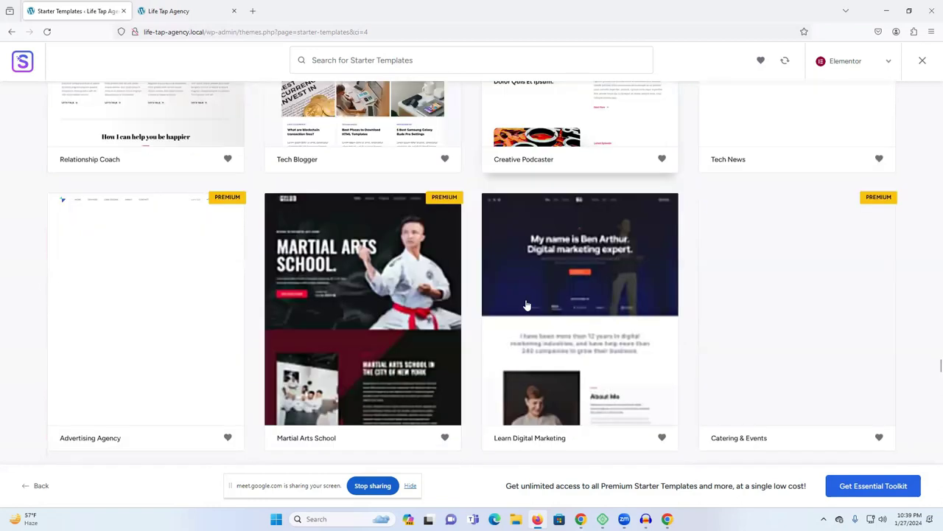
{"action": "scroll", "coordinate": [526, 306], "scroll_direction": "down", "scroll_amount": 3}
{"action": "scroll", "coordinate": [527, 305], "scroll_direction": "up", "scroll_amount": 2}
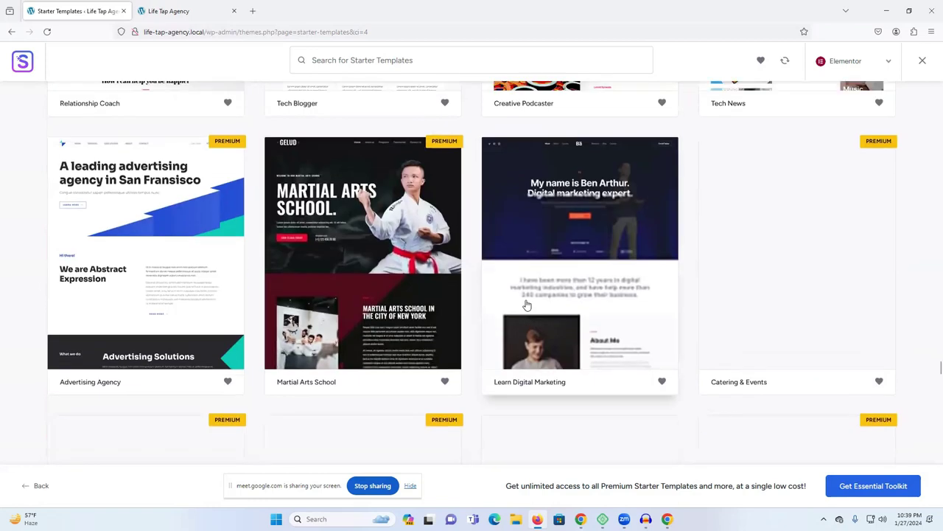
{"action": "scroll", "coordinate": [527, 305], "scroll_direction": "down", "scroll_amount": 6}
{"action": "scroll", "coordinate": [527, 305], "scroll_direction": "up", "scroll_amount": 2}
{"action": "scroll", "coordinate": [527, 304], "scroll_direction": "up", "scroll_amount": 3}
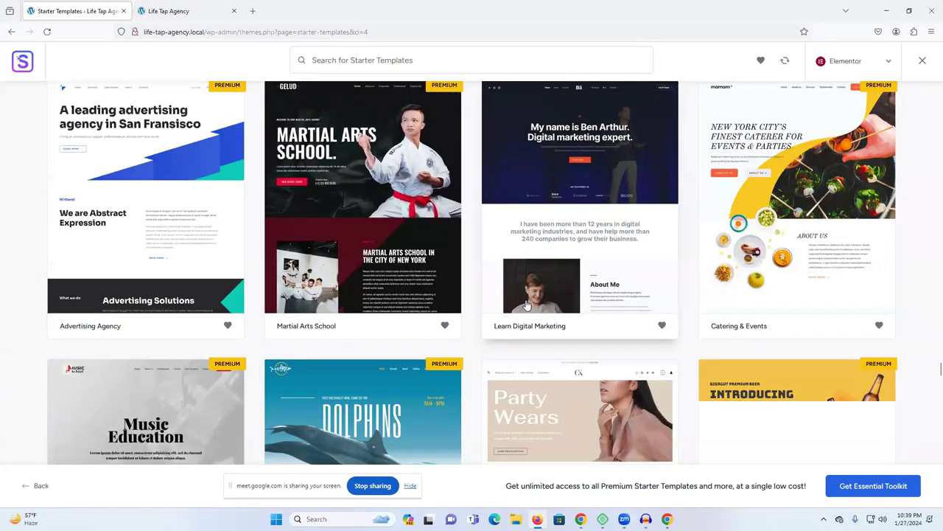
{"action": "scroll", "coordinate": [527, 302], "scroll_direction": "down", "scroll_amount": 3}
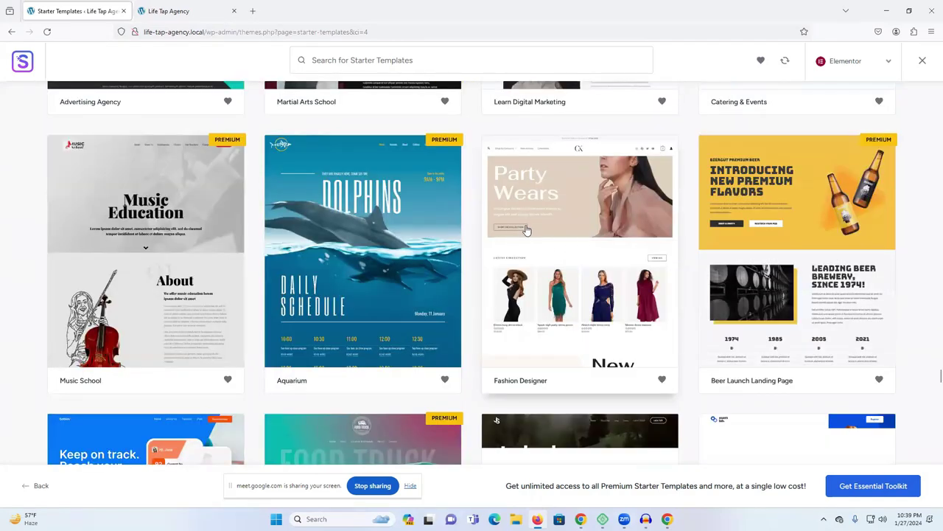
Select the Fashion Designer template, skipping the logo upload and keeping the default colors and Fahkwang / Montserrat fonts
{"action": "left_click", "coordinate": [537, 217]}
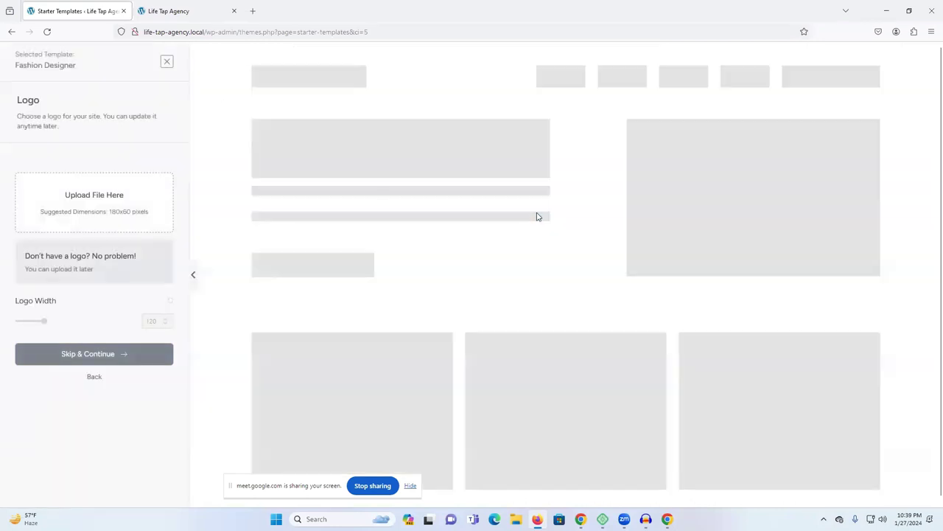
{"action": "left_click", "coordinate": [103, 355]}
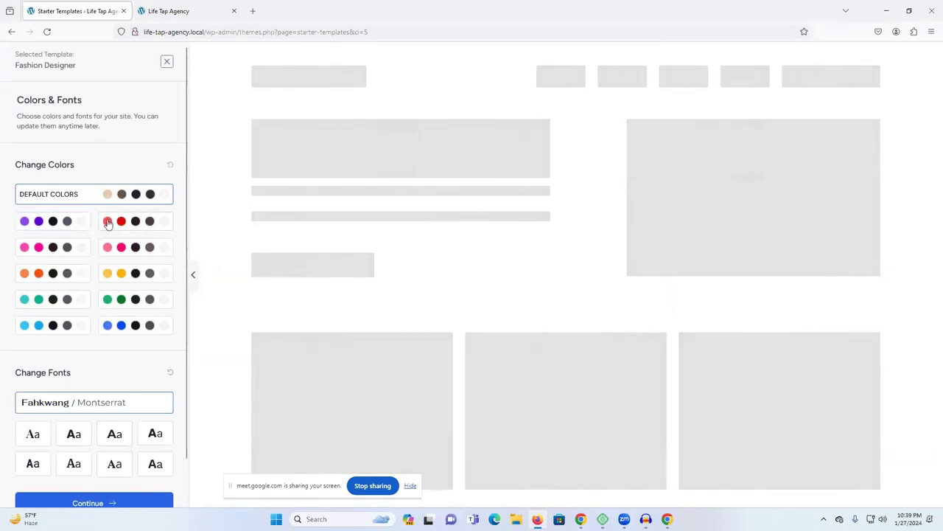
{"action": "scroll", "coordinate": [114, 275], "scroll_direction": "down", "scroll_amount": 1}
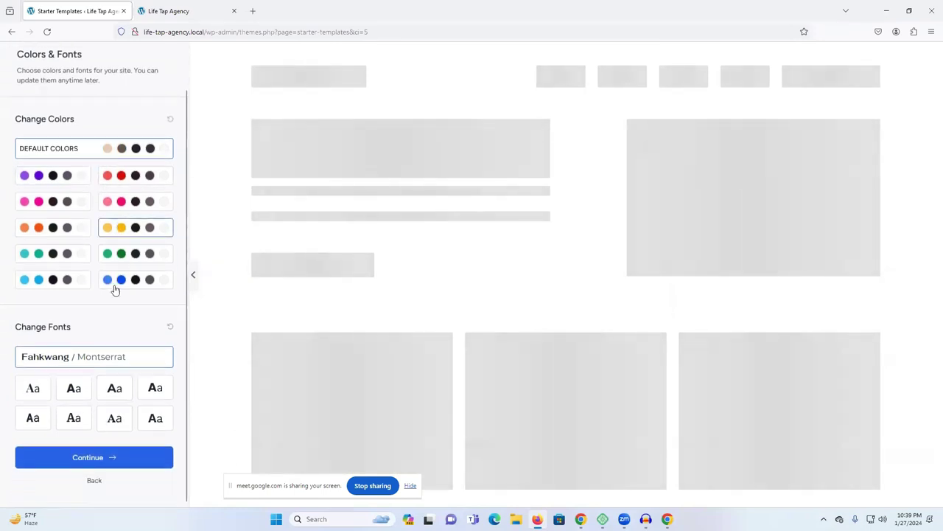
{"action": "left_click", "coordinate": [74, 458]}
Show the advanced import options and submit the final setup form to start building the website
{"action": "left_click", "coordinate": [441, 258]}
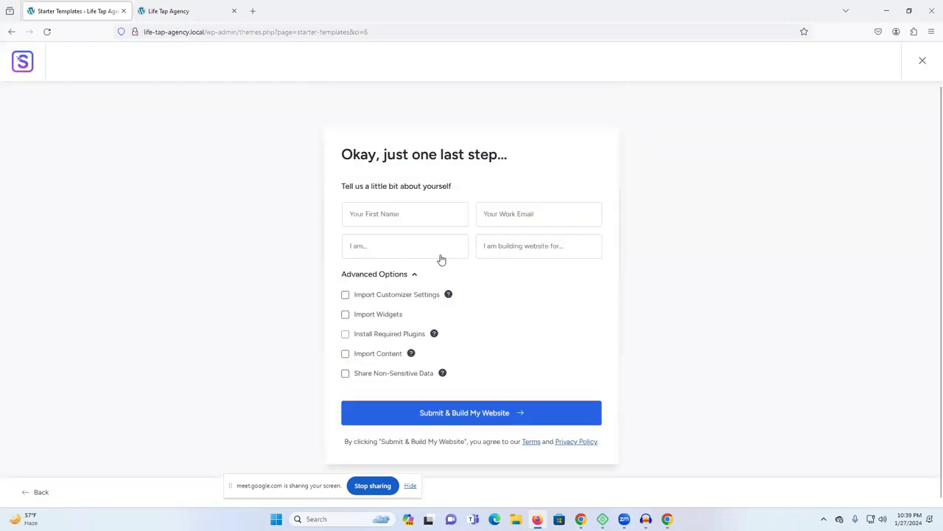
{"action": "left_click", "coordinate": [431, 417]}
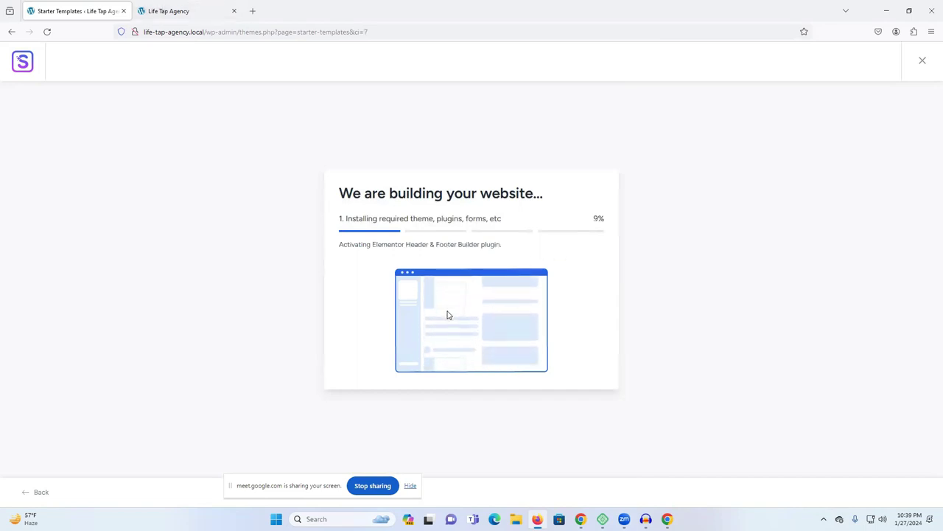
Reload the Life Tap Agency front page to check it during the import, and return to the Starter Templates import page
{"action": "left_click", "coordinate": [166, 5]}
{"action": "right_click", "coordinate": [198, 152]}
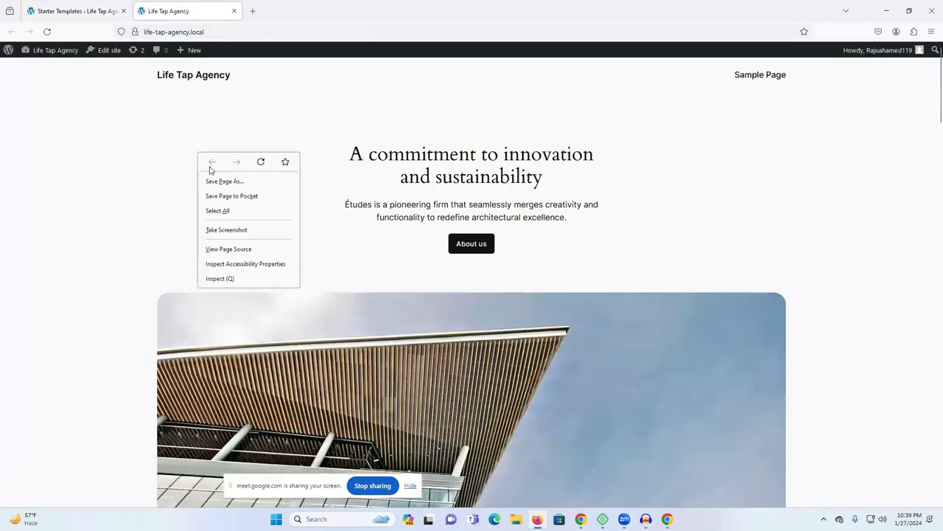
{"action": "left_click", "coordinate": [258, 160]}
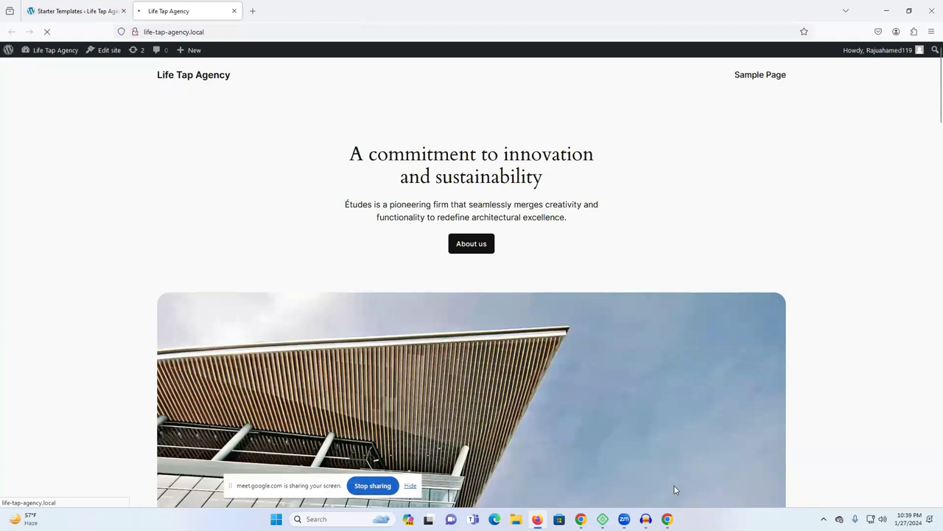
{"action": "left_click", "coordinate": [59, 8]}
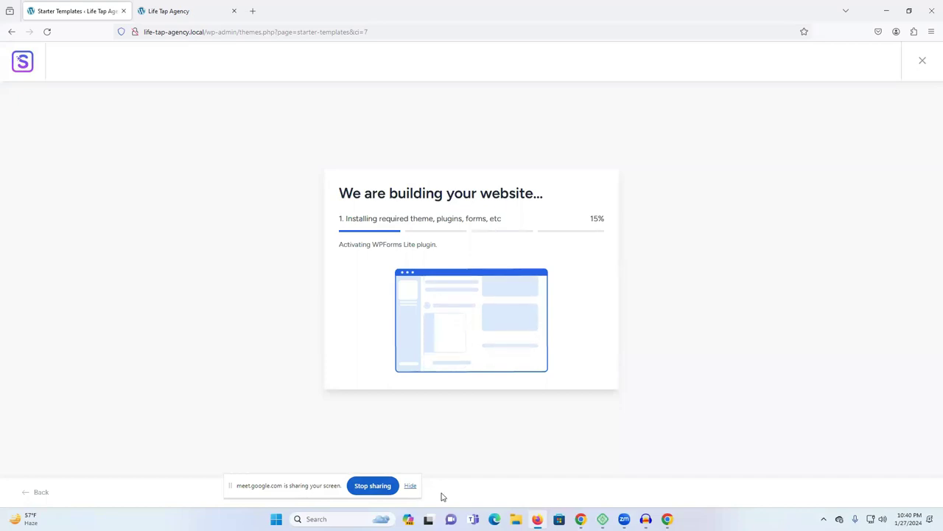
Switch to the Google Meet call, admit both participants as they request to join, and return to the website import page in Firefox
{"action": "left_click", "coordinate": [581, 519]}
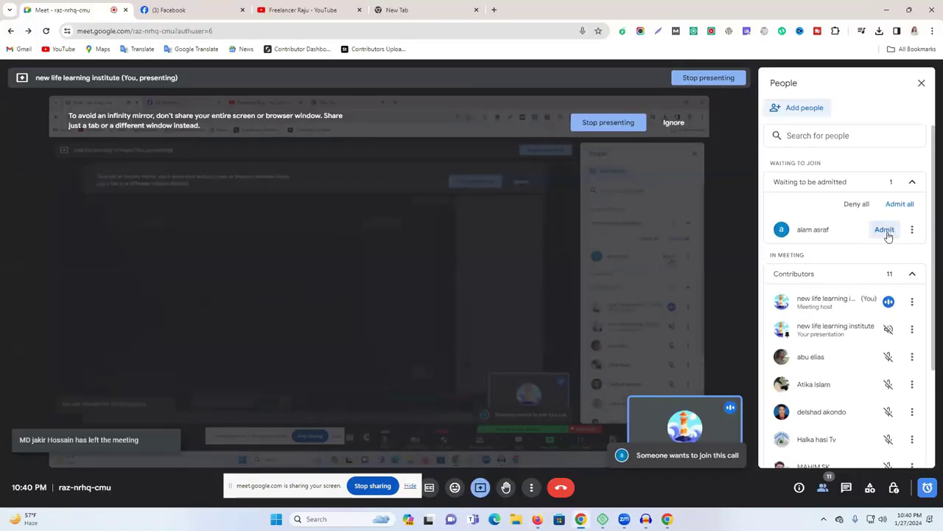
{"action": "left_click", "coordinate": [884, 230]}
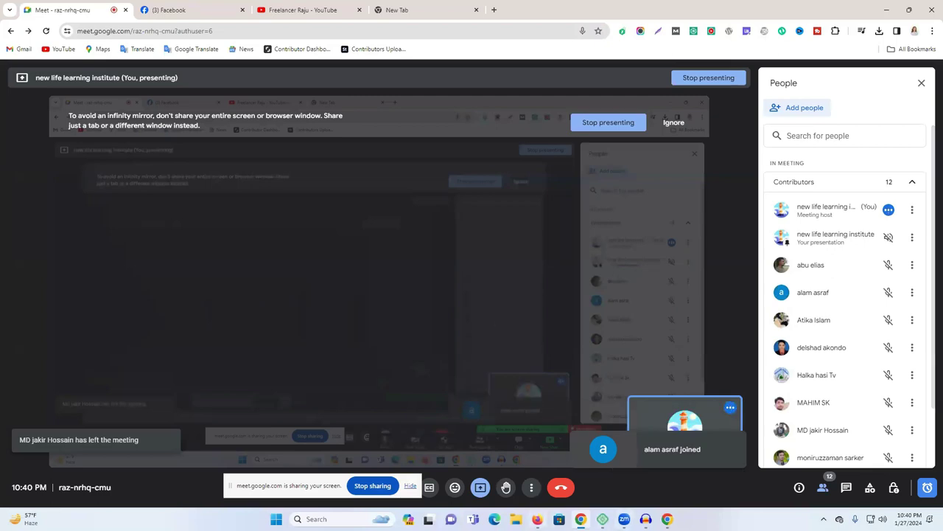
{"action": "key", "text": "alt+Tab"}
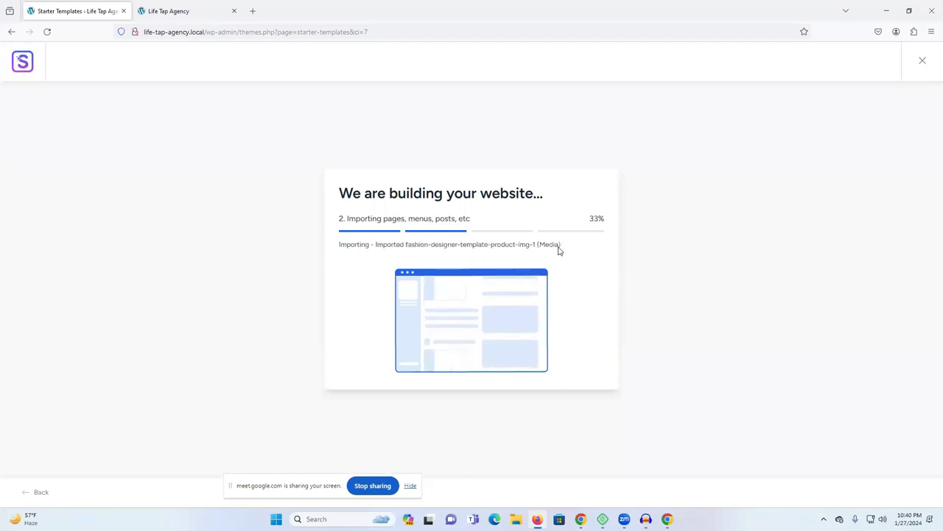
{"action": "mouse_move", "coordinate": [581, 519]}
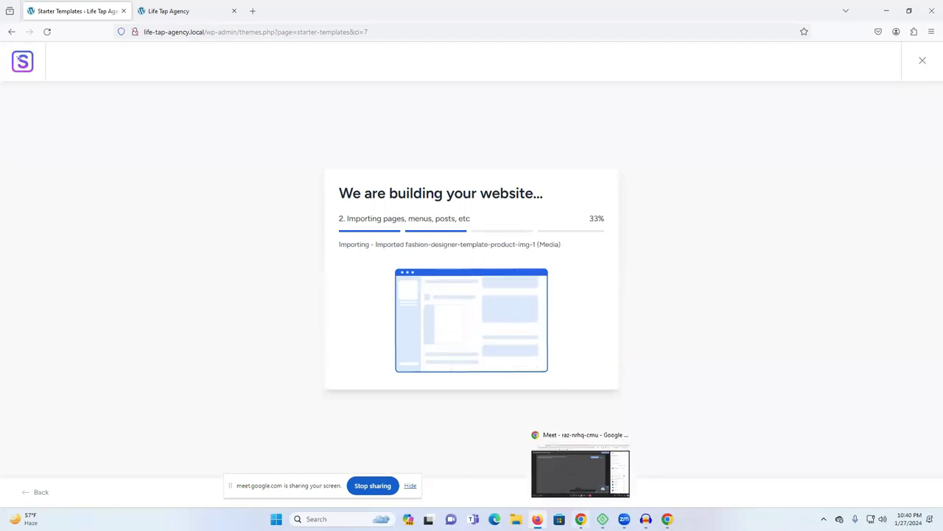
{"action": "left_click", "coordinate": [581, 471]}
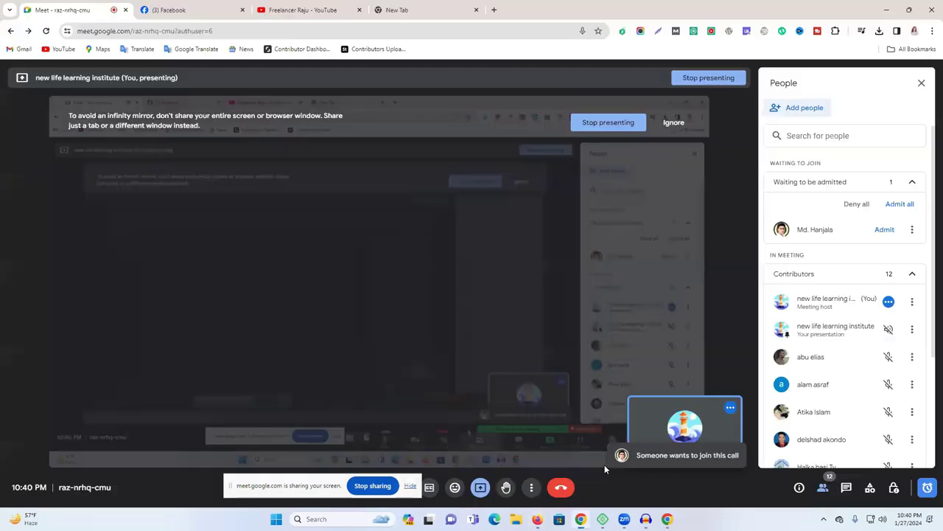
{"action": "left_click", "coordinate": [883, 231]}
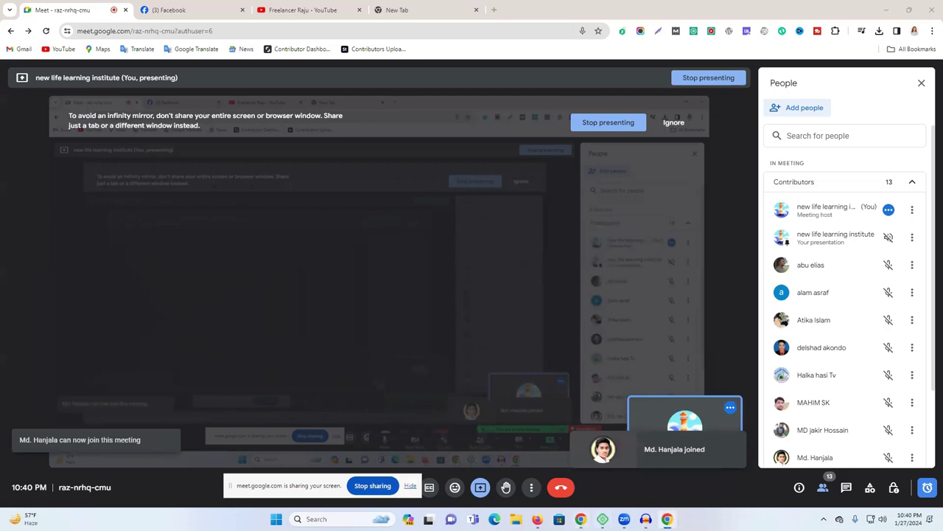
{"action": "key", "text": "alt+Tab"}
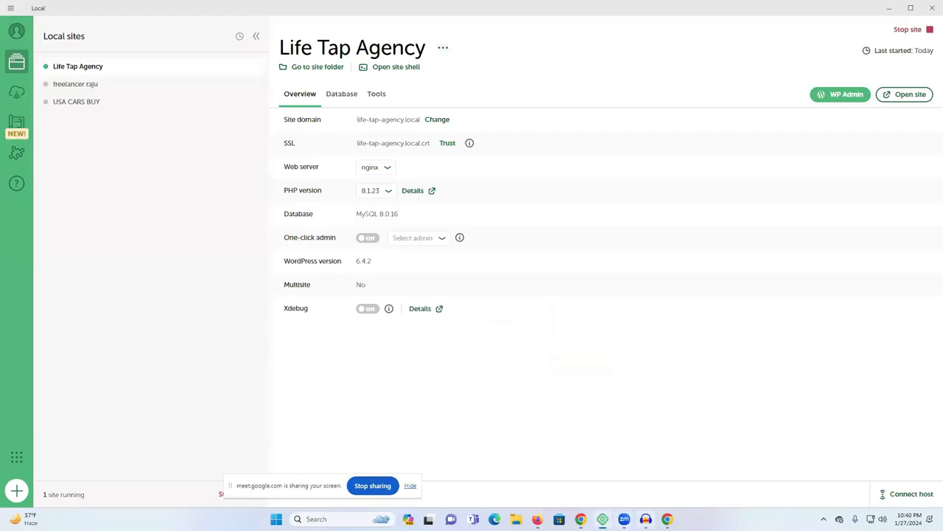
{"action": "key", "text": "alt+Tab"}
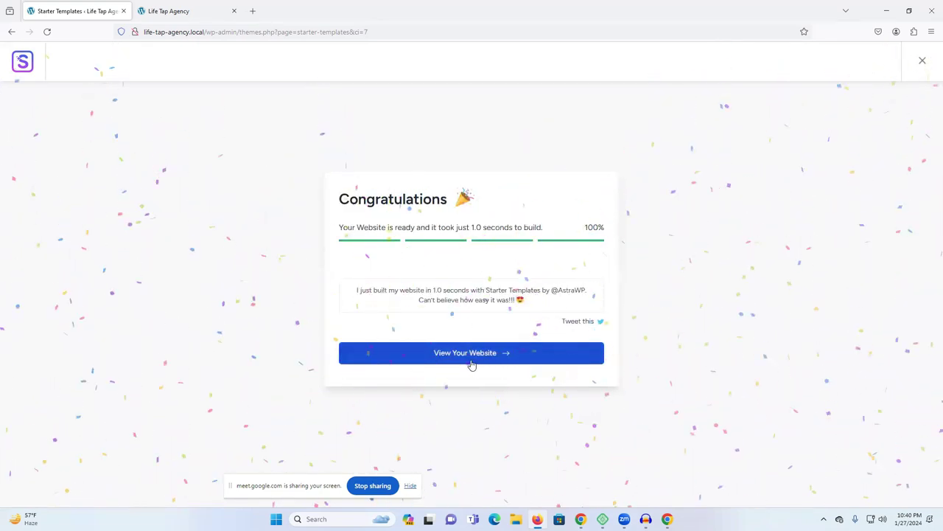
View the newly built website from the import completion page and reload the already open Life Tap Agency front page
{"action": "left_click", "coordinate": [470, 360]}
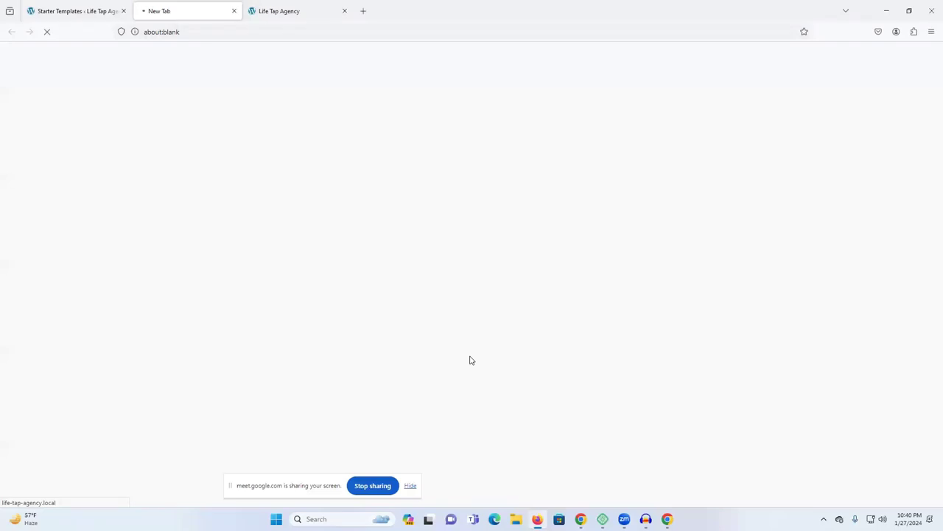
{"action": "left_click", "coordinate": [279, 6]}
{"action": "right_click", "coordinate": [435, 149]}
{"action": "left_click", "coordinate": [496, 160]}
{"action": "left_click", "coordinate": [193, 9]}
{"action": "left_click", "coordinate": [288, 8]}
{"action": "left_click", "coordinate": [203, 8]}
{"action": "left_click", "coordinate": [292, 10]}
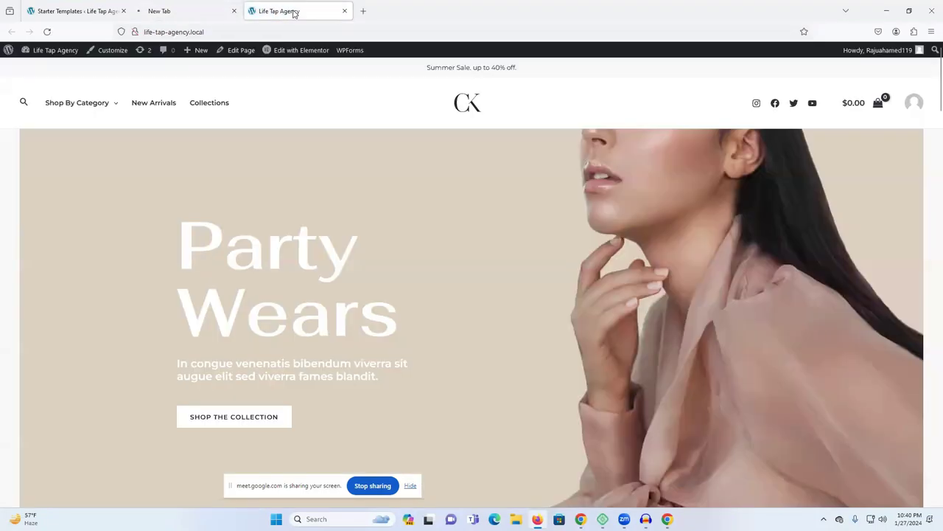
Examine the new homepage's sections, including Latest Collection, New Arrivals and Testimonials, and try the link to view all products
{"action": "scroll", "coordinate": [360, 244], "scroll_direction": "down", "scroll_amount": 15}
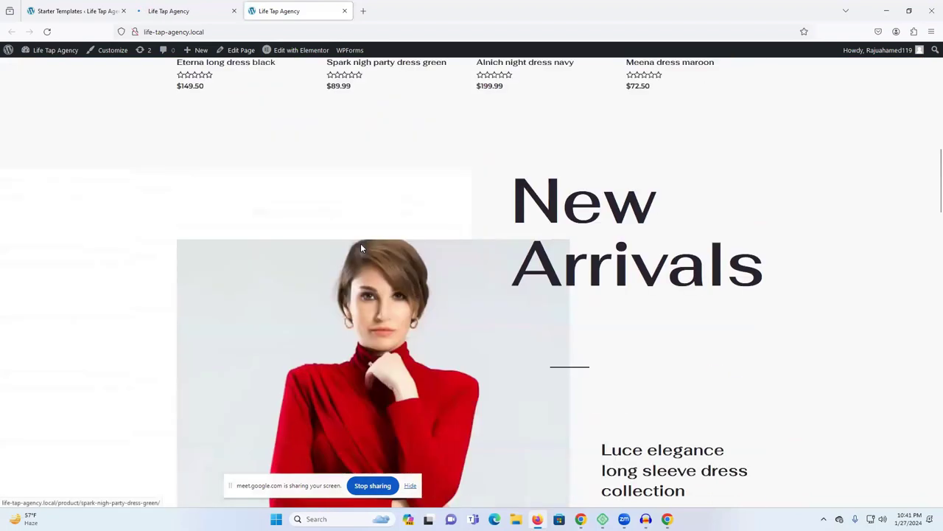
{"action": "scroll", "coordinate": [361, 246], "scroll_direction": "down", "scroll_amount": 15}
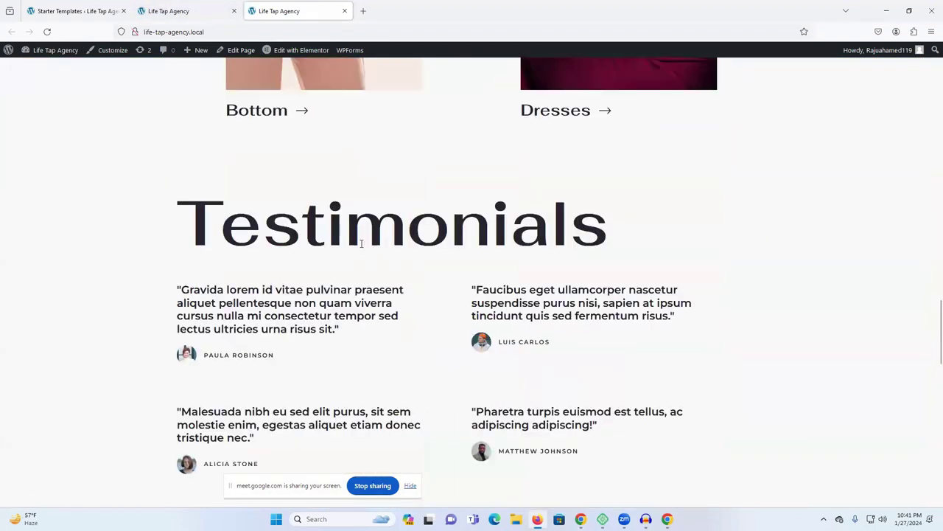
{"action": "scroll", "coordinate": [360, 252], "scroll_direction": "down", "scroll_amount": 5}
{"action": "key", "text": "ctrl+shift+Tab"}
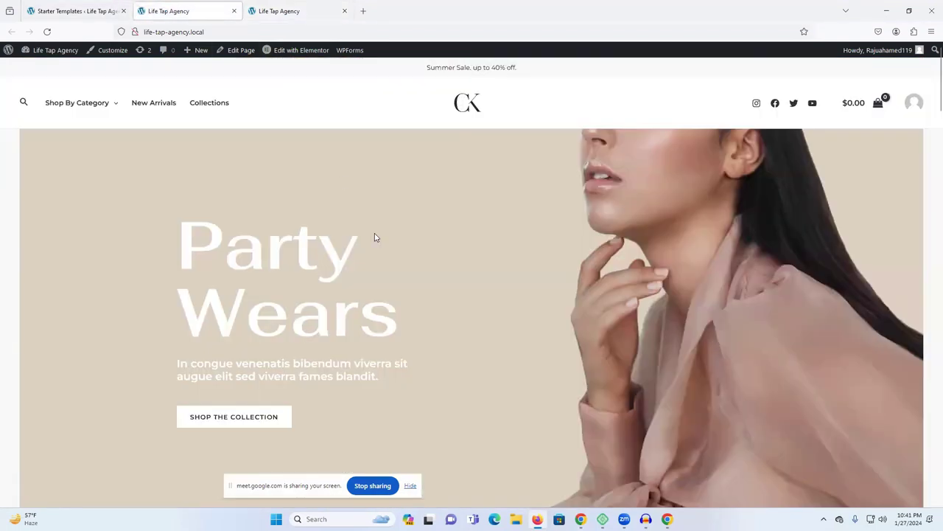
{"action": "scroll", "coordinate": [374, 235], "scroll_direction": "down", "scroll_amount": 3}
{"action": "scroll", "coordinate": [374, 242], "scroll_direction": "down", "scroll_amount": 3}
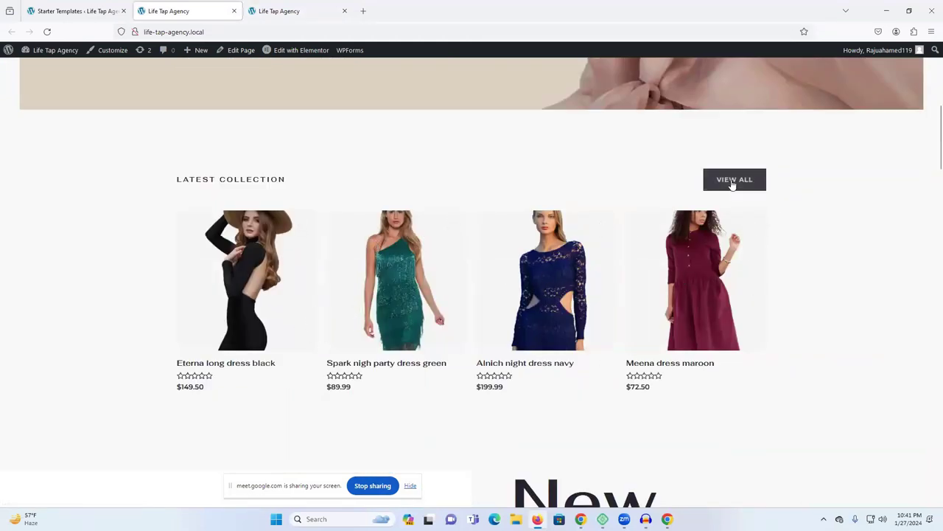
{"action": "left_click", "coordinate": [755, 188]}
{"action": "scroll", "coordinate": [303, 211], "scroll_direction": "down", "scroll_amount": 12}
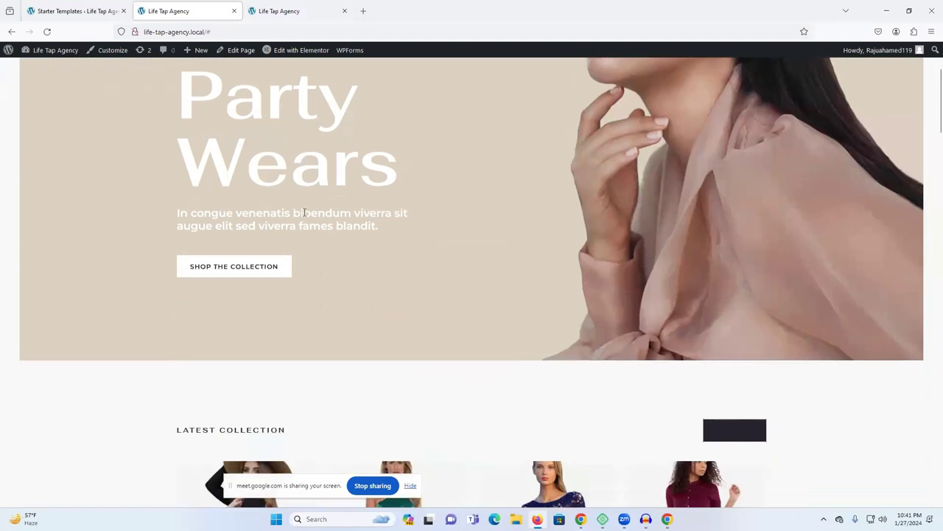
{"action": "scroll", "coordinate": [560, 295], "scroll_direction": "up", "scroll_amount": 12}
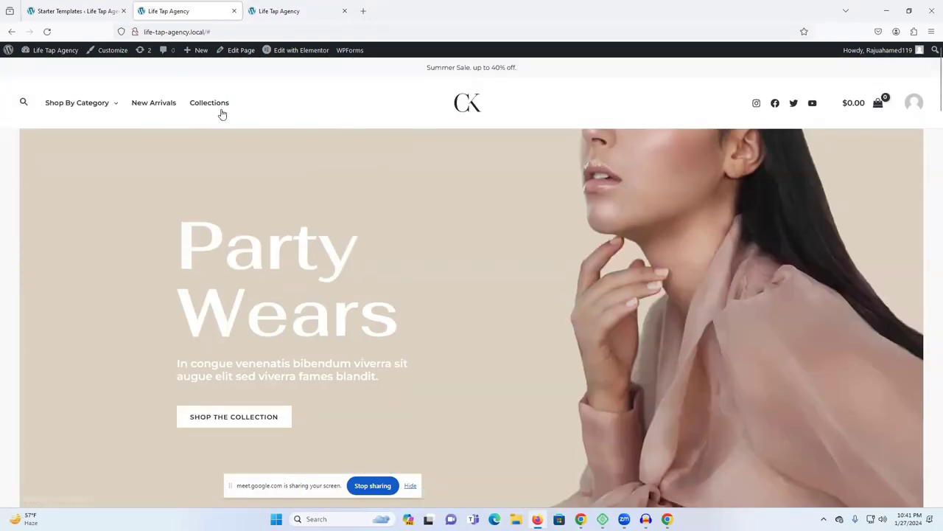
Open the shop's Dresses category and look through its product listing and the Hottest Deals items
{"action": "mouse_move", "coordinate": [53, 108]}
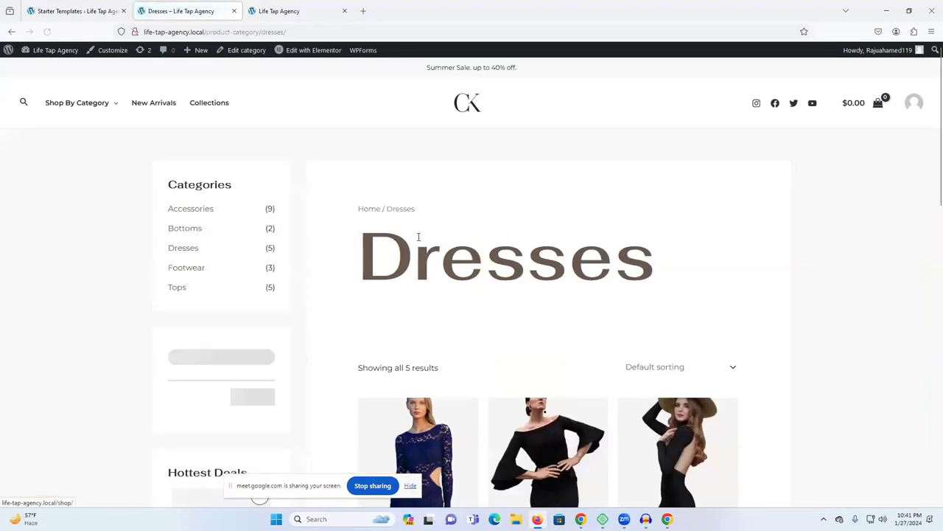
{"action": "scroll", "coordinate": [417, 240], "scroll_direction": "down", "scroll_amount": 5}
{"action": "scroll", "coordinate": [417, 240], "scroll_direction": "down", "scroll_amount": 3}
{"action": "scroll", "coordinate": [417, 238], "scroll_direction": "up", "scroll_amount": 2}
{"action": "scroll", "coordinate": [209, 293], "scroll_direction": "down", "scroll_amount": 2}
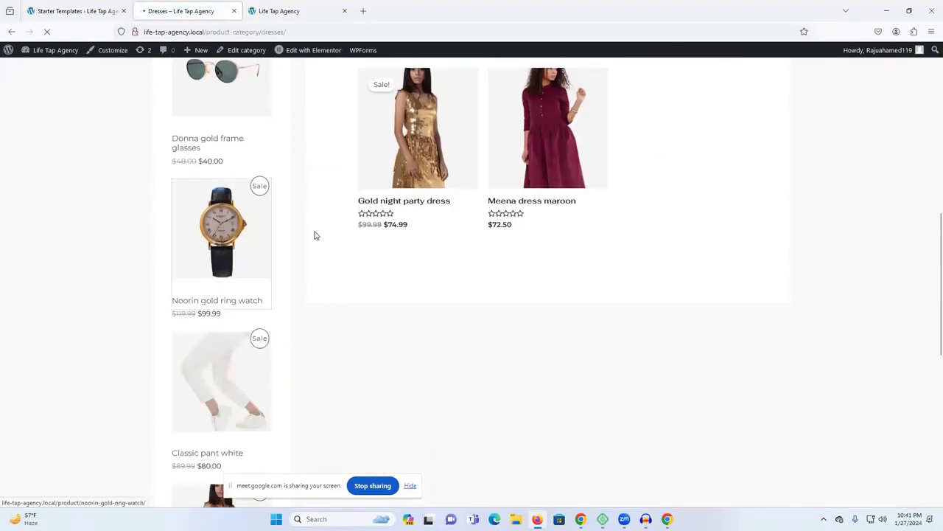
Open the Noorin gold ring watch product page and review its image, details and description
{"action": "scroll", "coordinate": [557, 295], "scroll_direction": "down", "scroll_amount": 4}
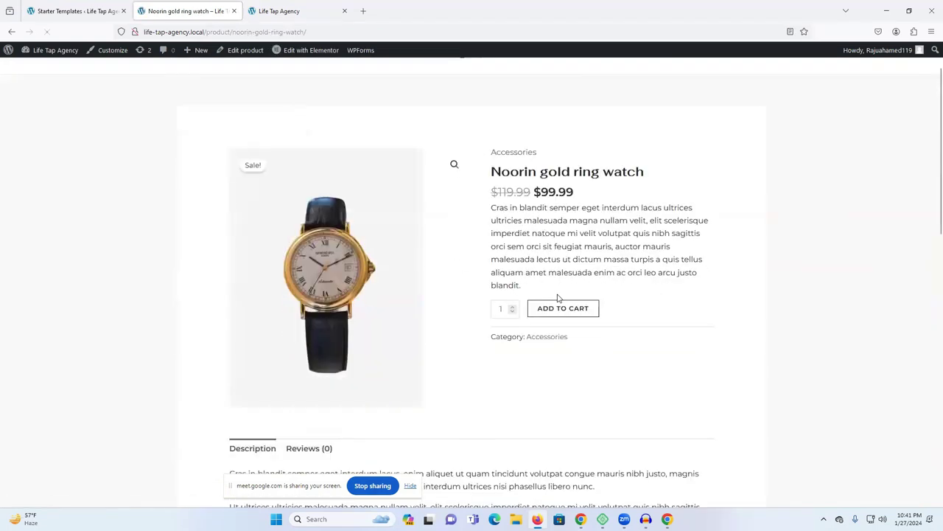
{"action": "scroll", "coordinate": [556, 294], "scroll_direction": "up", "scroll_amount": 3}
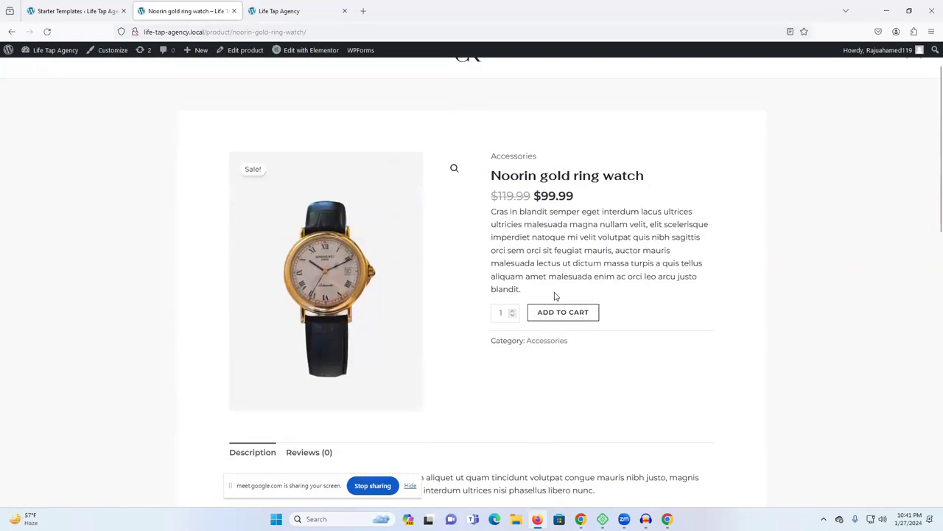
{"action": "scroll", "coordinate": [556, 295], "scroll_direction": "down", "scroll_amount": 9}
{"action": "scroll", "coordinate": [554, 294], "scroll_direction": "up", "scroll_amount": 7}
{"action": "scroll", "coordinate": [552, 301], "scroll_direction": "up", "scroll_amount": 3}
Exit the Starter Templates wizard to the WordPress dashboard, look over its widgets and open the installed themes page
{"action": "left_click", "coordinate": [74, 11]}
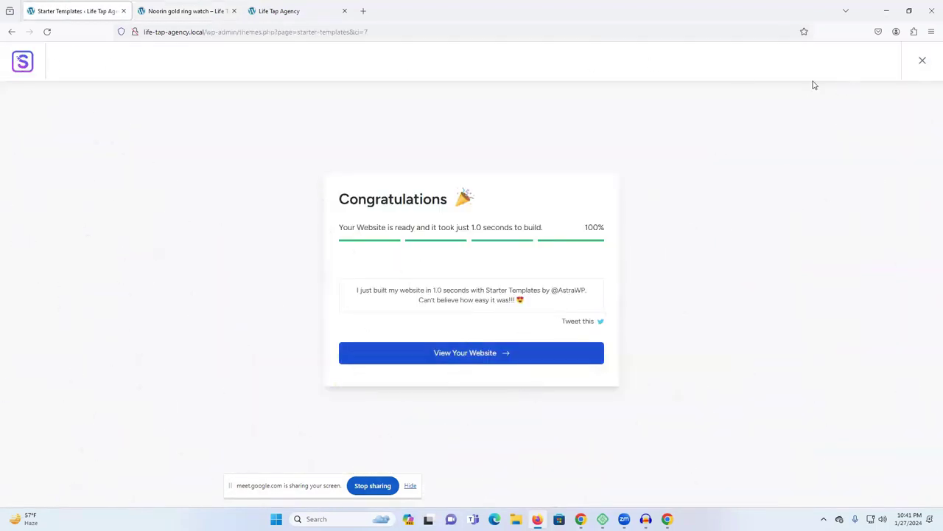
{"action": "left_click", "coordinate": [922, 62]}
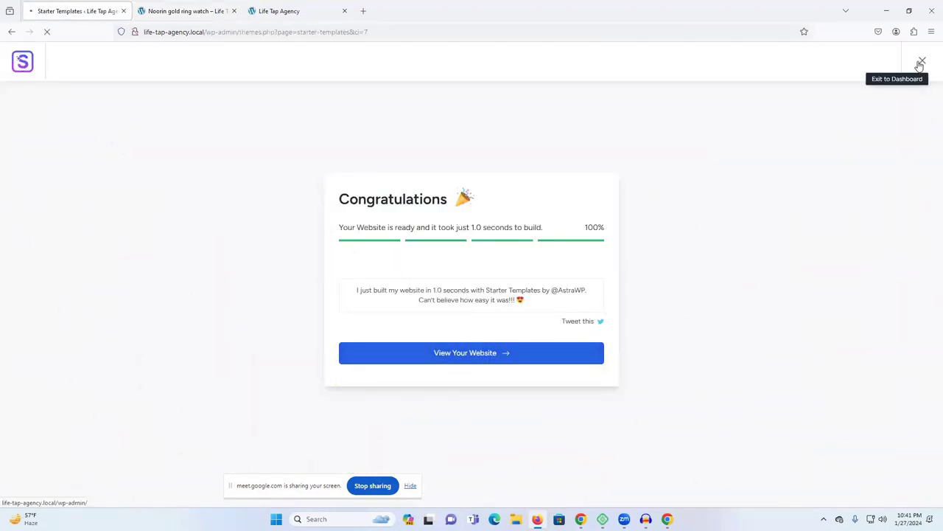
{"action": "scroll", "coordinate": [367, 277], "scroll_direction": "down", "scroll_amount": 4}
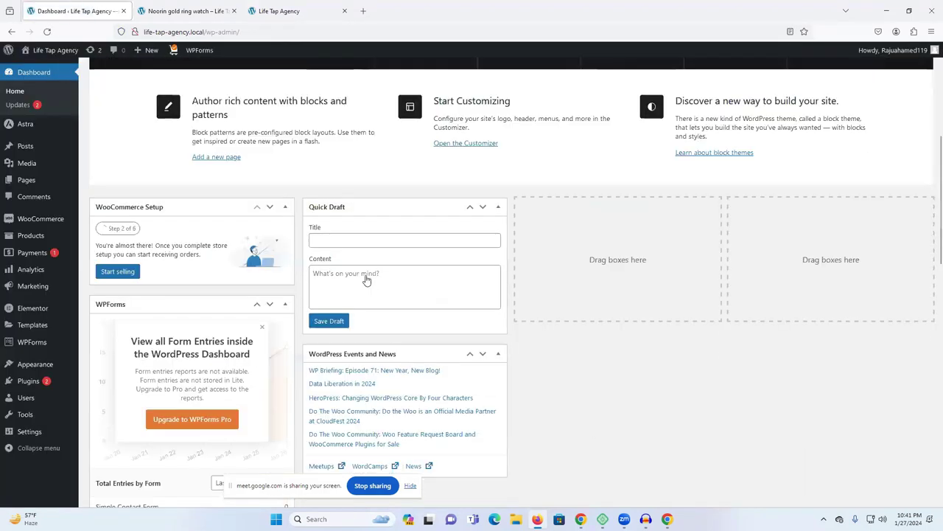
{"action": "scroll", "coordinate": [50, 298], "scroll_direction": "down", "scroll_amount": 3}
{"action": "scroll", "coordinate": [31, 265], "scroll_direction": "up", "scroll_amount": 3}
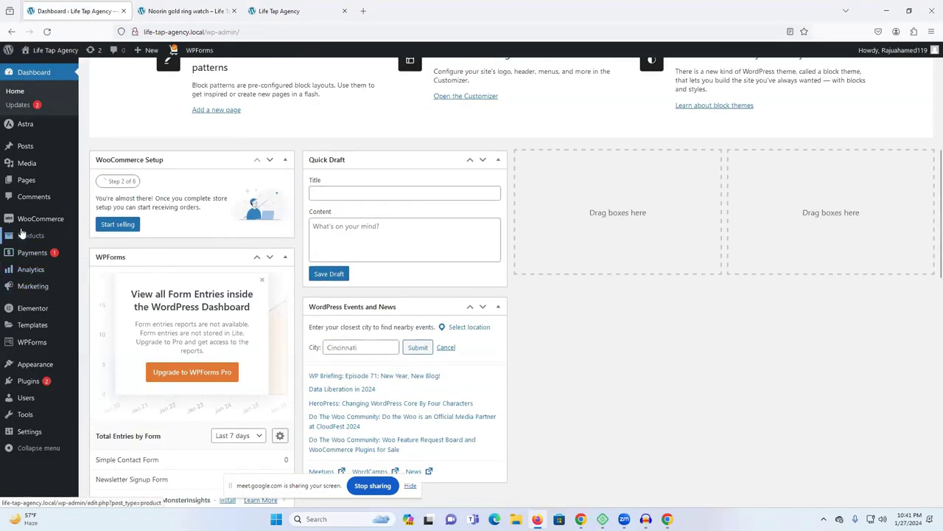
{"action": "mouse_move", "coordinate": [38, 363]}
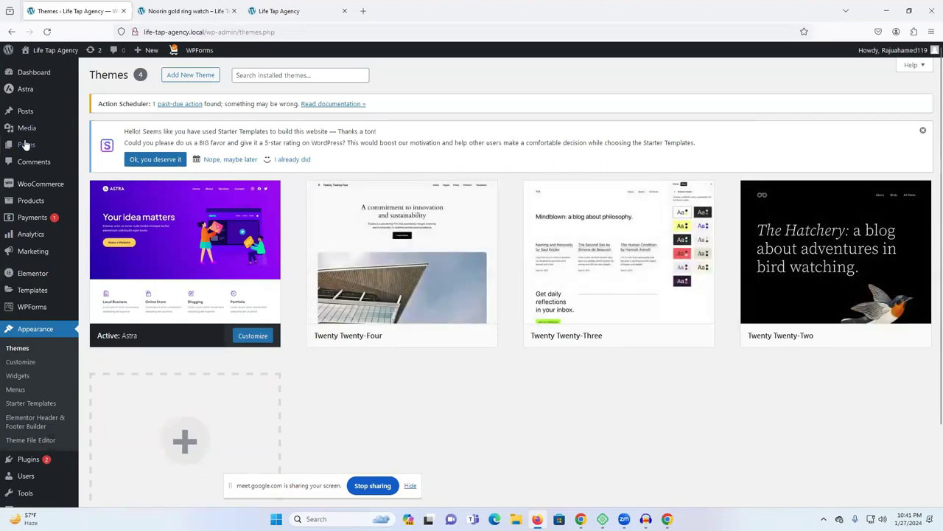
Open the WooCommerce product categories page and look through the category list
{"action": "mouse_move", "coordinate": [25, 204]}
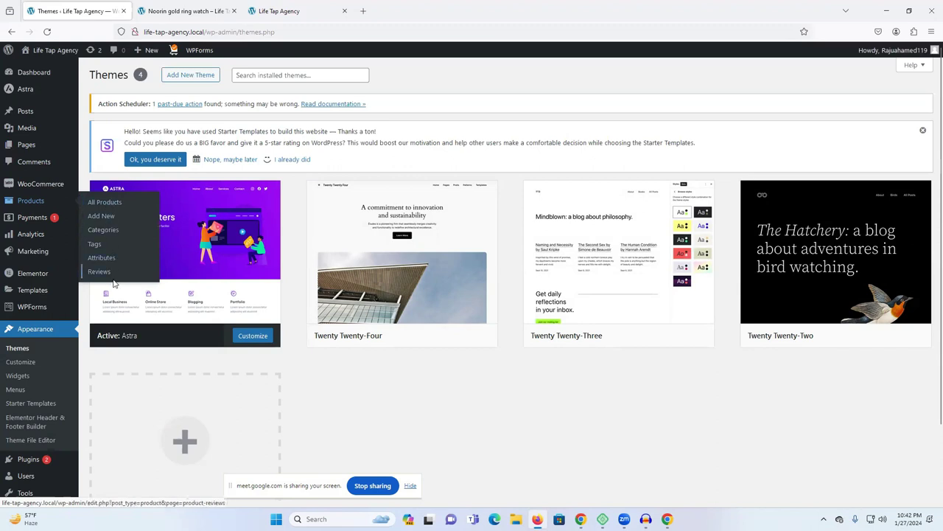
{"action": "left_click", "coordinate": [105, 231]}
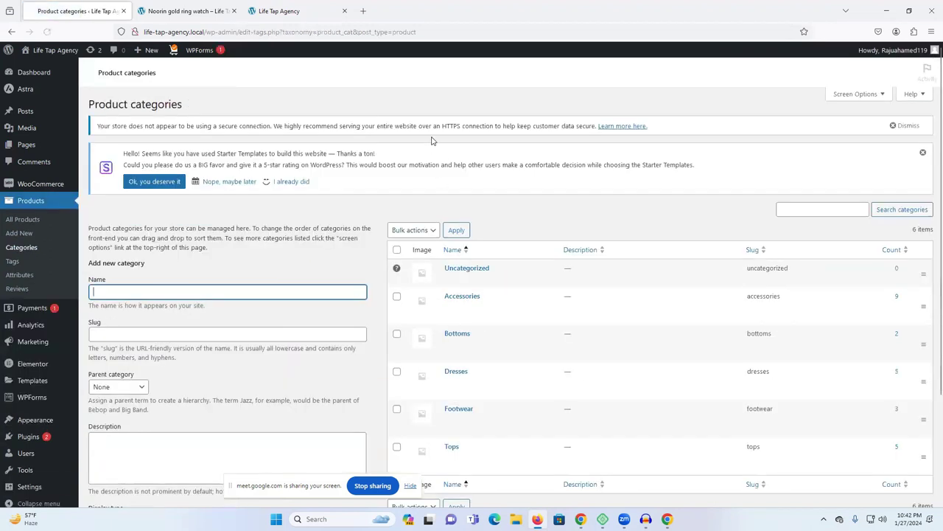
{"action": "scroll", "coordinate": [447, 243], "scroll_direction": "down", "scroll_amount": 2}
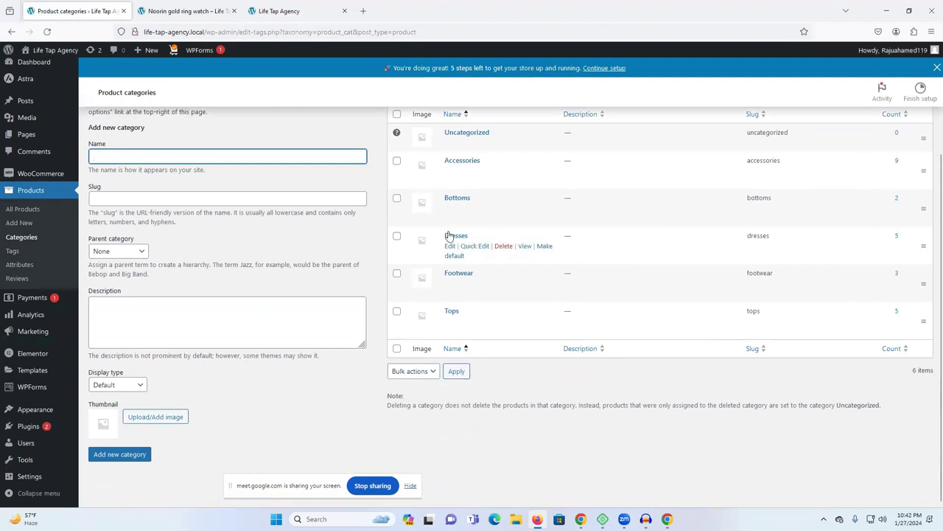
Compare the storefront's Shop By Category menu with the product category list in the WordPress admin
{"action": "left_click", "coordinate": [280, 10]}
{"action": "left_click", "coordinate": [186, 10]}
{"action": "mouse_move", "coordinate": [110, 102]}
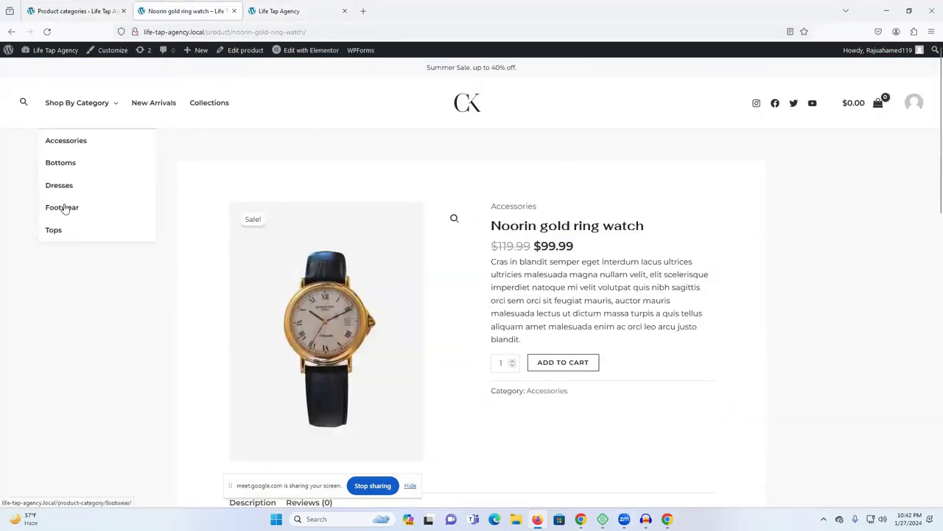
{"action": "left_click", "coordinate": [77, 10]}
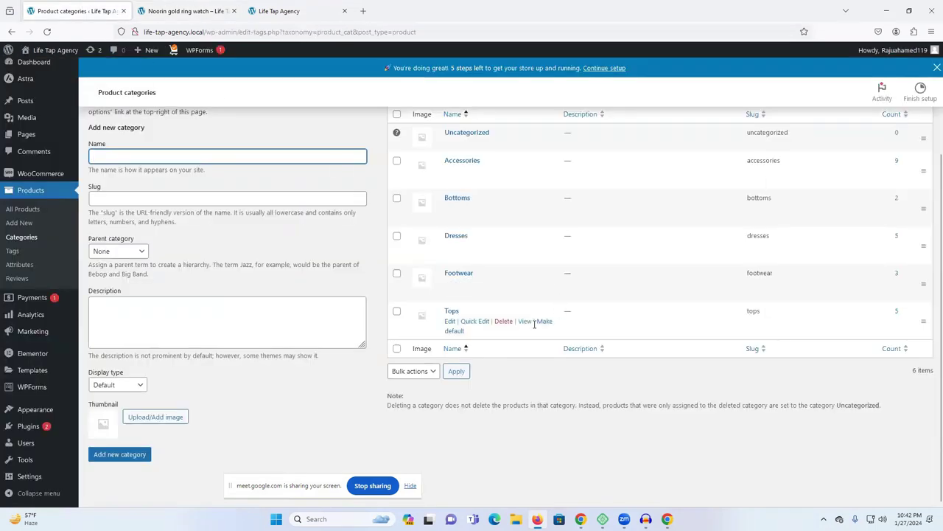
{"action": "scroll", "coordinate": [486, 294], "scroll_direction": "up", "scroll_amount": 2}
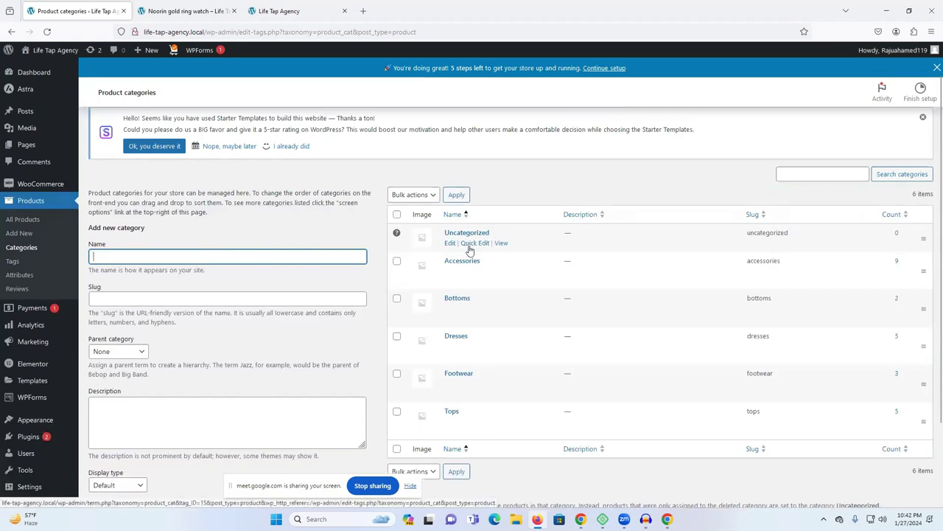
{"action": "scroll", "coordinate": [535, 238], "scroll_direction": "down", "scroll_amount": 1}
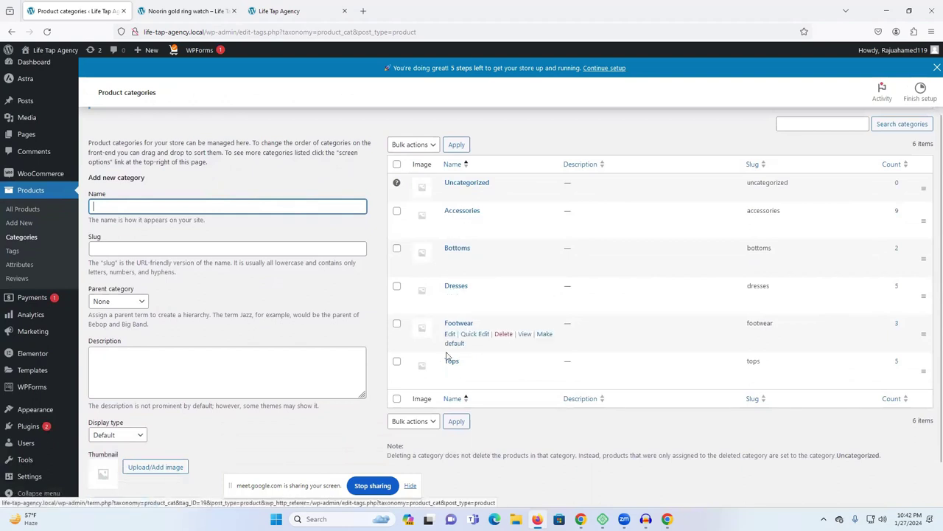
Open the Footwear category from the storefront's Shop By Category menu and look over its products and sidebar
{"action": "left_click", "coordinate": [221, 9]}
{"action": "left_click", "coordinate": [273, 9]}
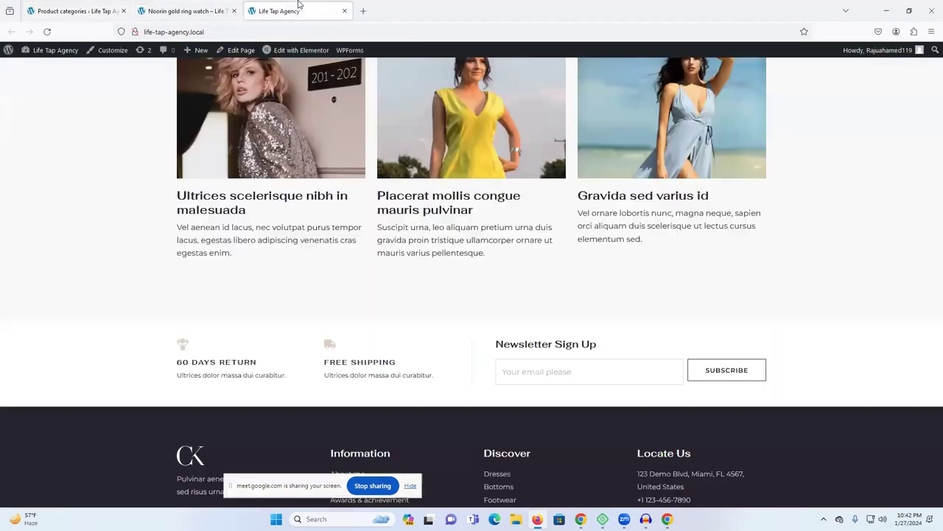
{"action": "left_click", "coordinate": [228, 5]}
{"action": "mouse_move", "coordinate": [90, 110]}
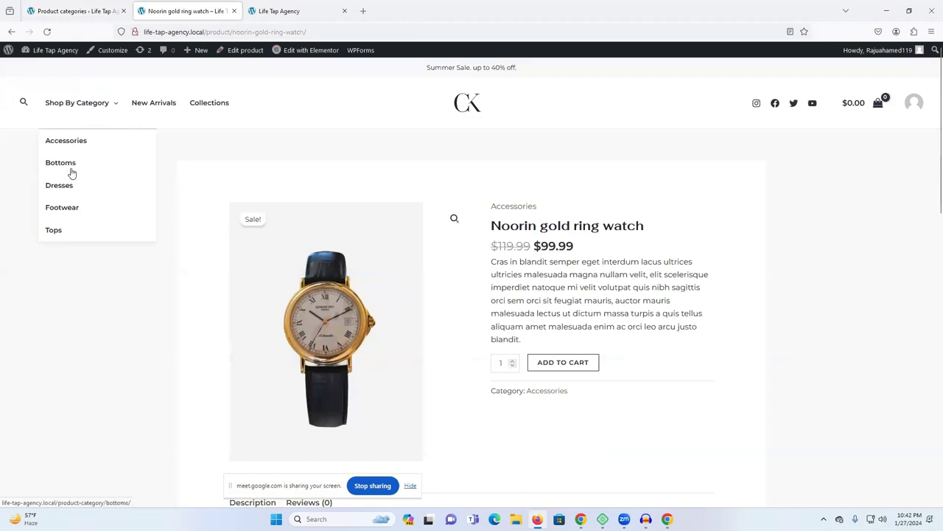
{"action": "left_click", "coordinate": [66, 211]}
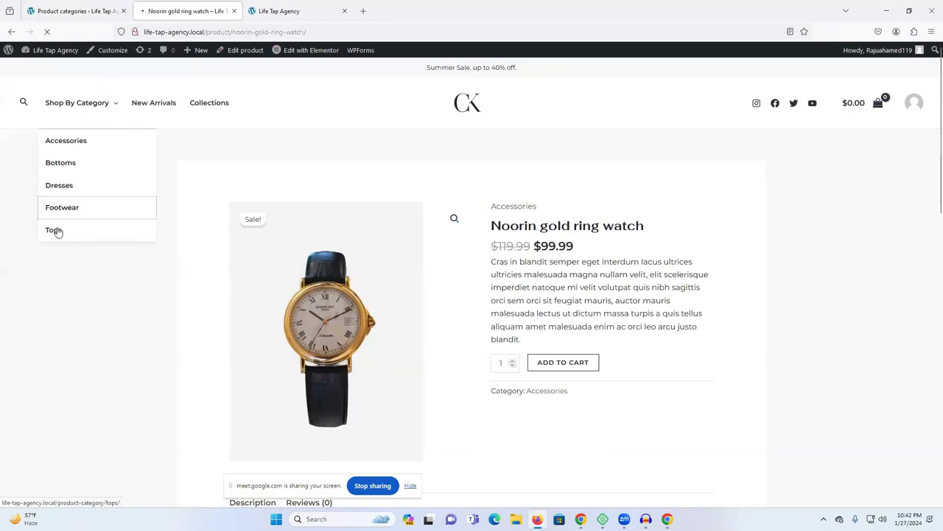
{"action": "scroll", "coordinate": [373, 230], "scroll_direction": "down", "scroll_amount": 3}
{"action": "scroll", "coordinate": [566, 216], "scroll_direction": "up", "scroll_amount": 2}
{"action": "scroll", "coordinate": [450, 228], "scroll_direction": "down", "scroll_amount": 2}
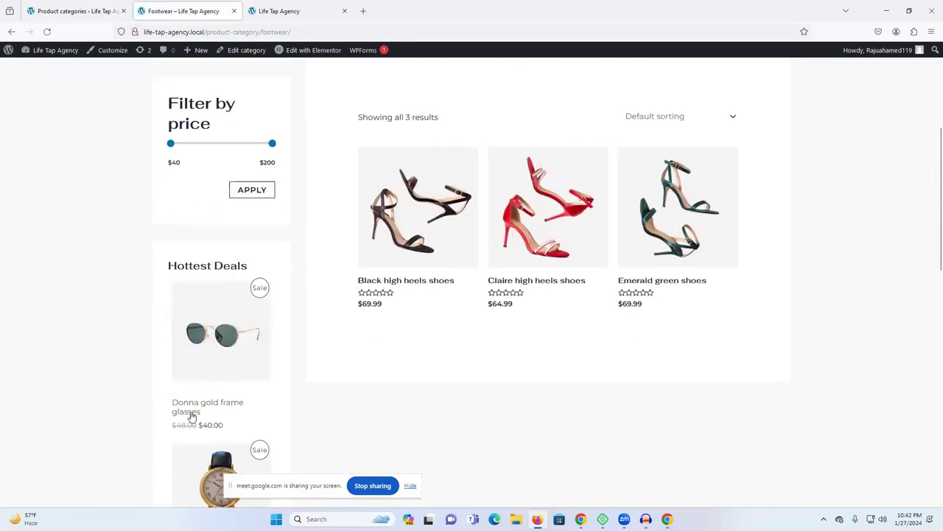
Open the Donna gold frame glasses product from Hottest Deals and examine which category it is assigned to
{"action": "left_click", "coordinate": [259, 401]}
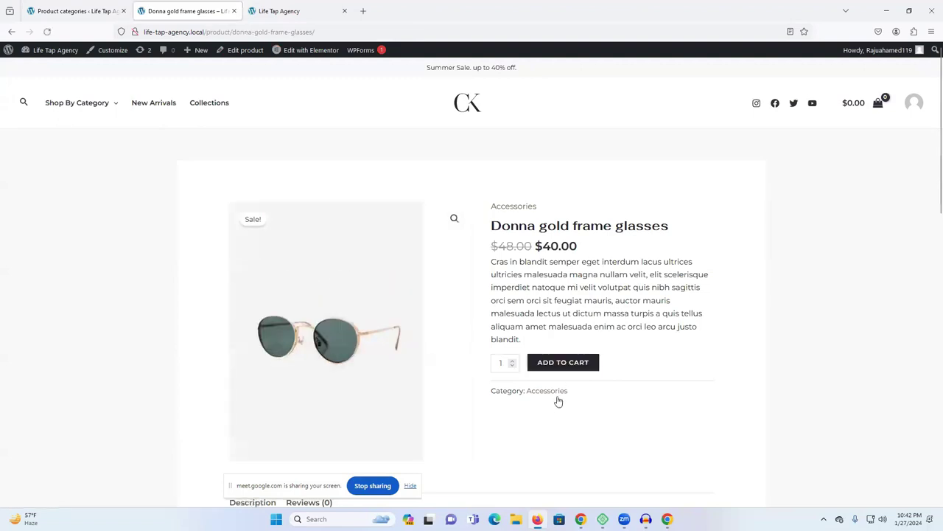
{"action": "left_click_drag", "start_coordinate": [580, 395], "coordinate": [523, 392]}
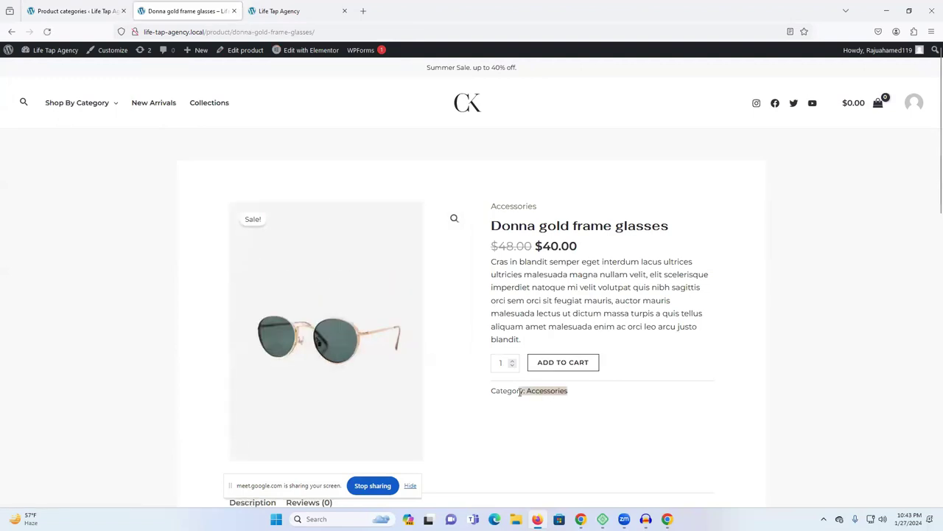
Return to the product categories admin page and enter Bag as the name of a new category
{"action": "left_click", "coordinate": [74, 10]}
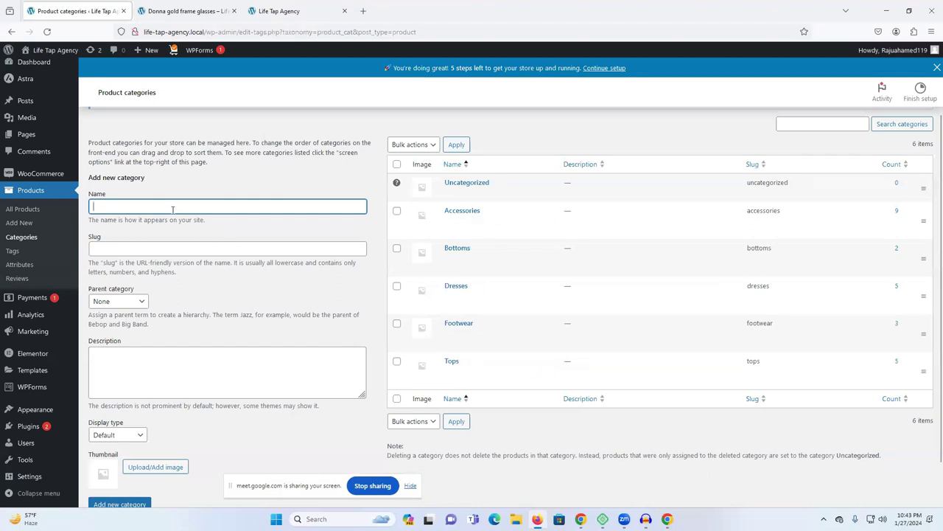
{"action": "left_click", "coordinate": [146, 207]}
{"action": "left_click", "coordinate": [146, 206]}
{"action": "left_click", "coordinate": [146, 206]}
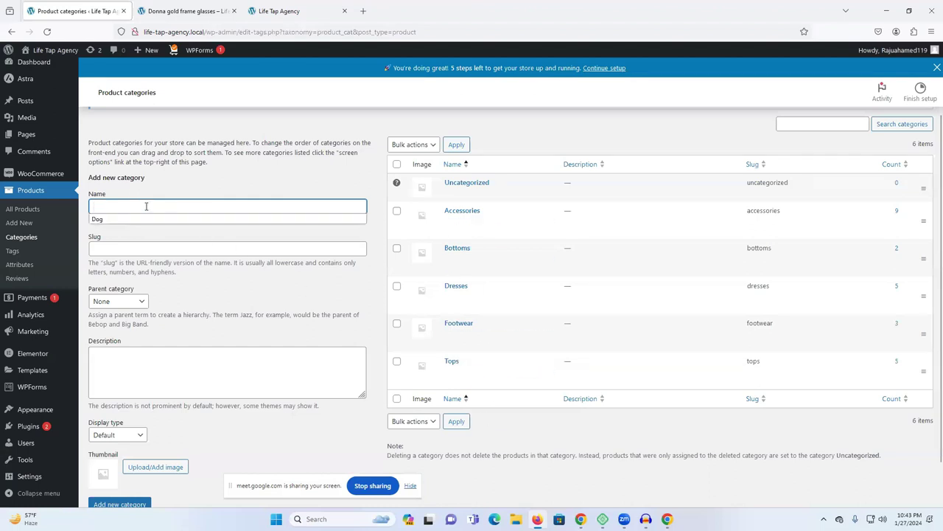
{"action": "left_click", "coordinate": [146, 206]}
{"action": "left_click", "coordinate": [146, 206]}
{"action": "left_click", "coordinate": [146, 206]}
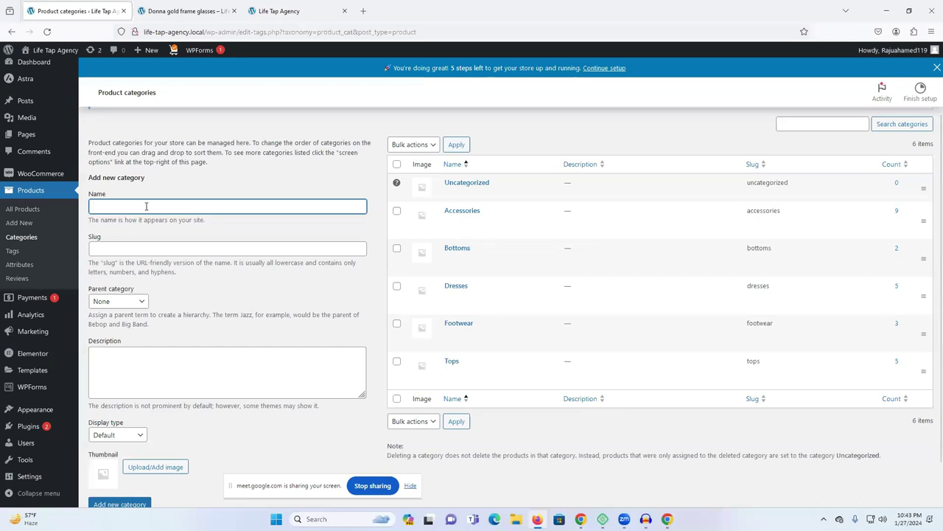
{"action": "left_click", "coordinate": [146, 206]}
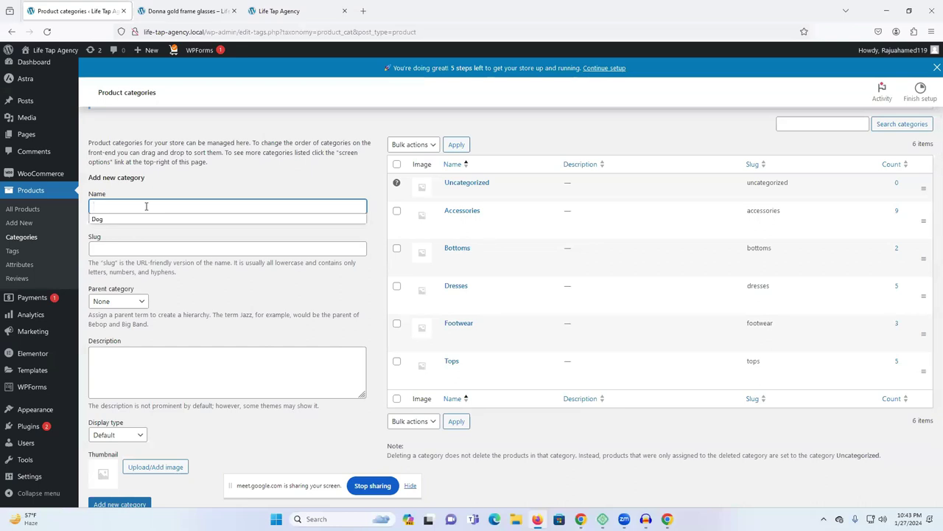
{"action": "type", "text": "Bag"}
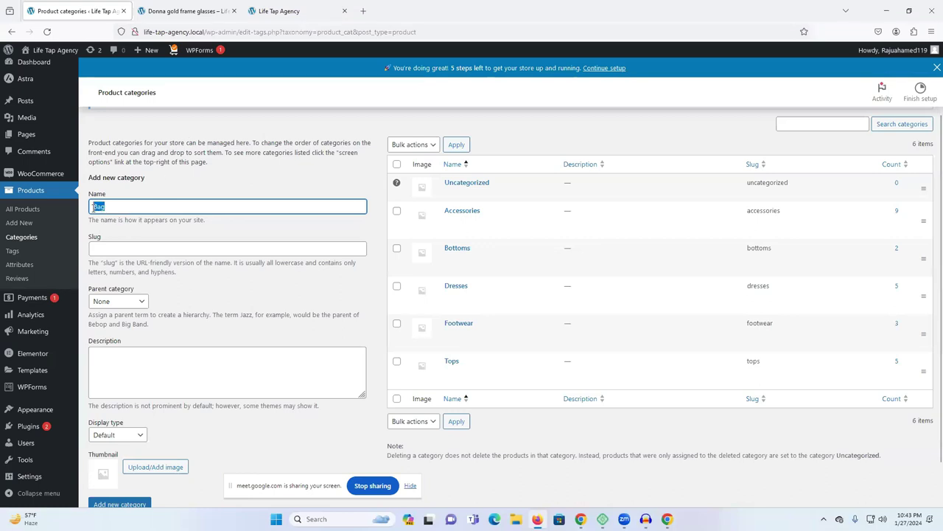
{"action": "left_click", "coordinate": [133, 207]}
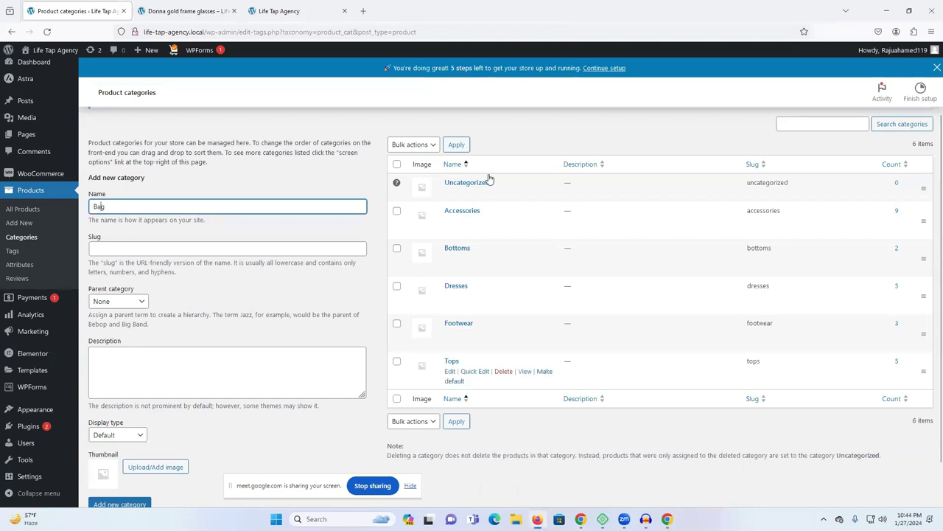
Switch to the Google Meet call, admit the waiting participant, and return to the product categories page in Firefox
{"action": "left_click", "coordinate": [291, 5]}
{"action": "mouse_move", "coordinate": [537, 518]}
{"action": "left_click", "coordinate": [581, 519]}
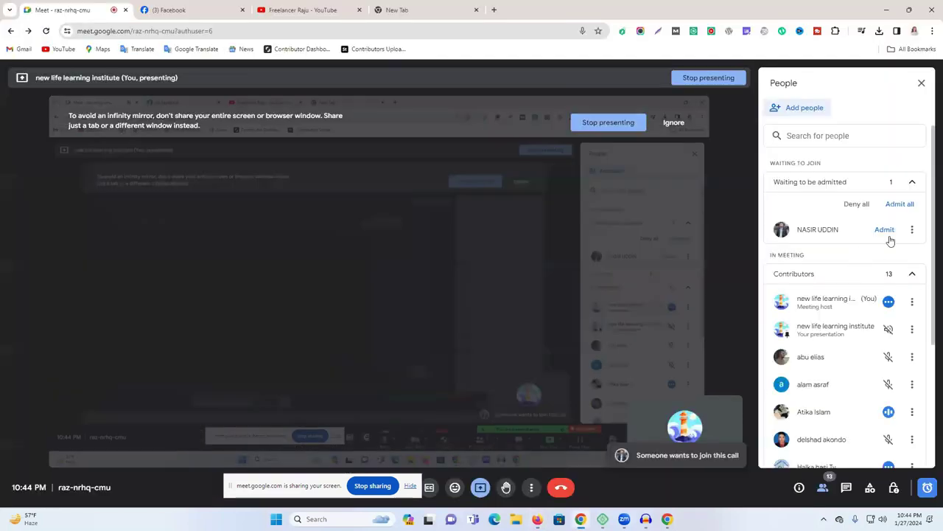
{"action": "left_click", "coordinate": [678, 433]}
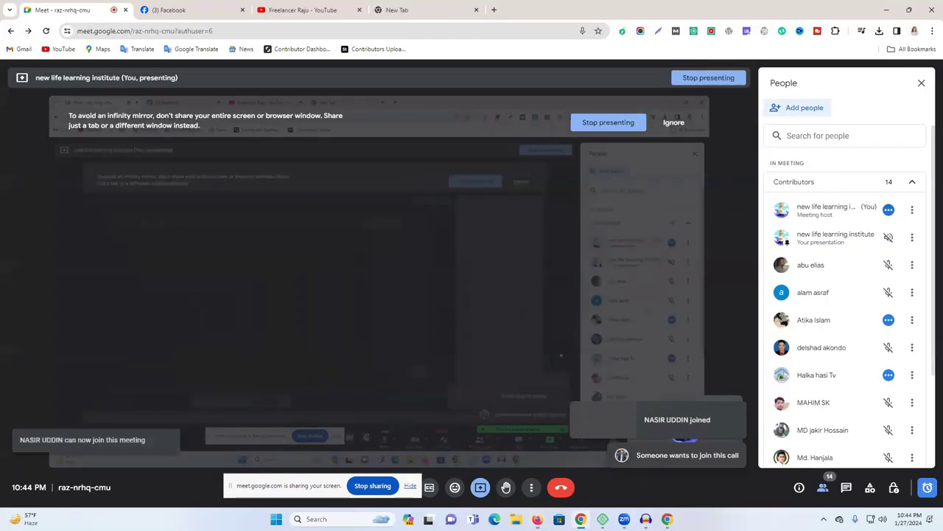
{"action": "key", "text": "alt+Tab"}
{"action": "left_click", "coordinate": [181, 11]}
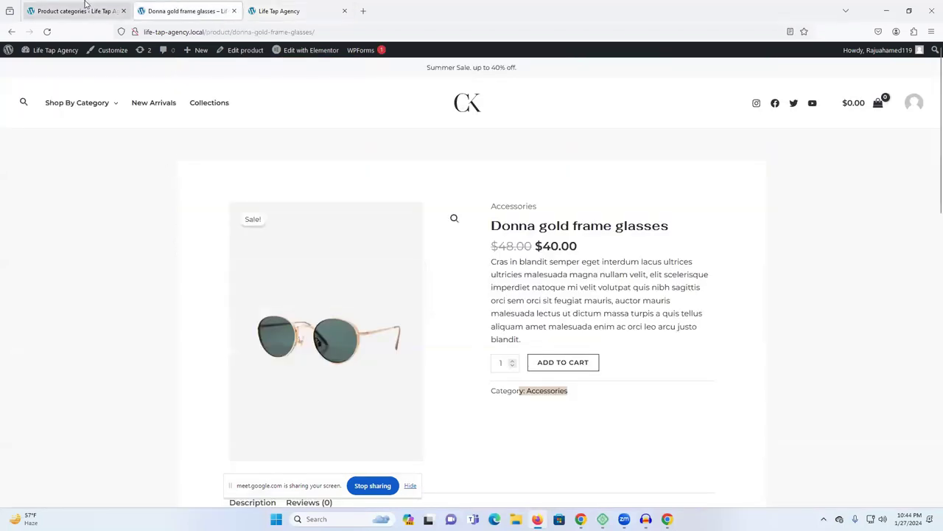
{"action": "left_click", "coordinate": [82, 11]}
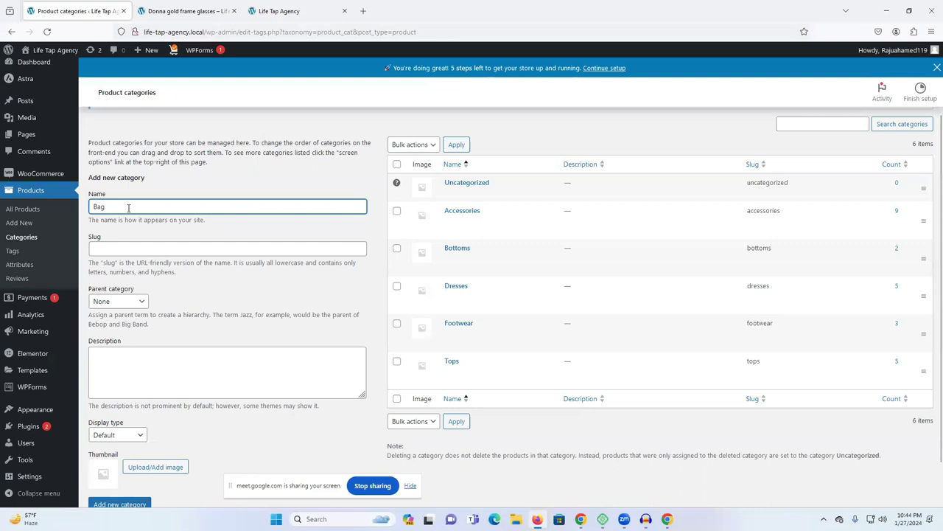
Copy the new category's name into its slug so that the slug is also Bag
{"action": "key", "text": "Tab"}
{"action": "key", "text": "Tab"}
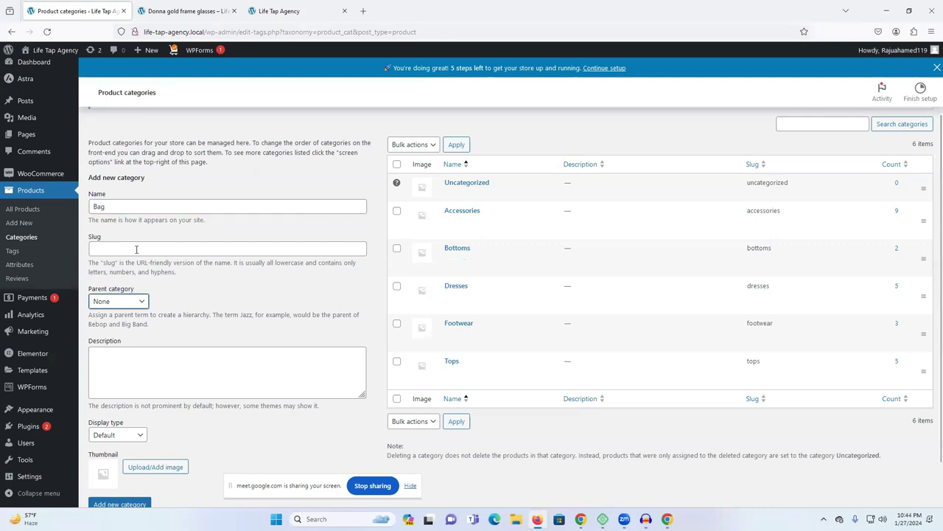
{"action": "double_click", "coordinate": [115, 208]}
{"action": "key", "text": "ctrl+c"}
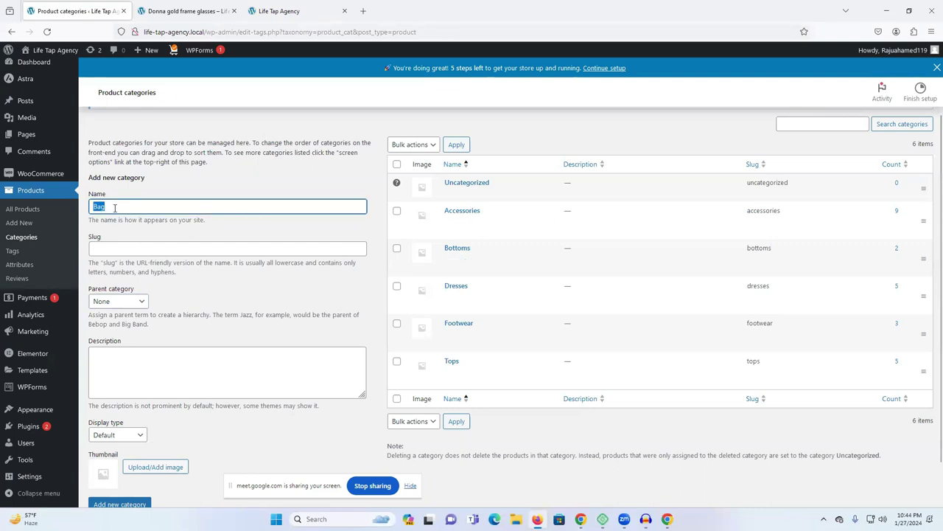
{"action": "left_click", "coordinate": [114, 248]}
{"action": "key", "text": "ctrl+v"}
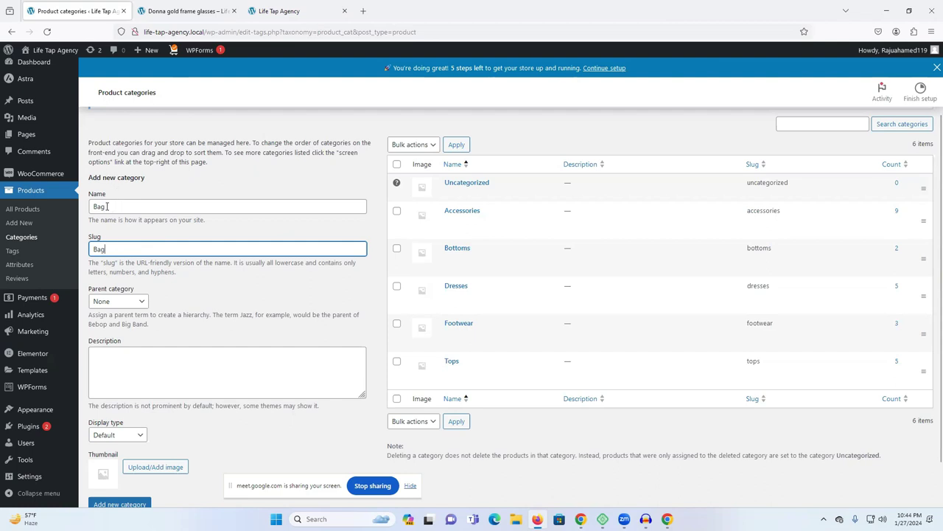
Keep the parent category at None, leave the description empty, and add the Bag category
{"action": "left_click", "coordinate": [108, 305]}
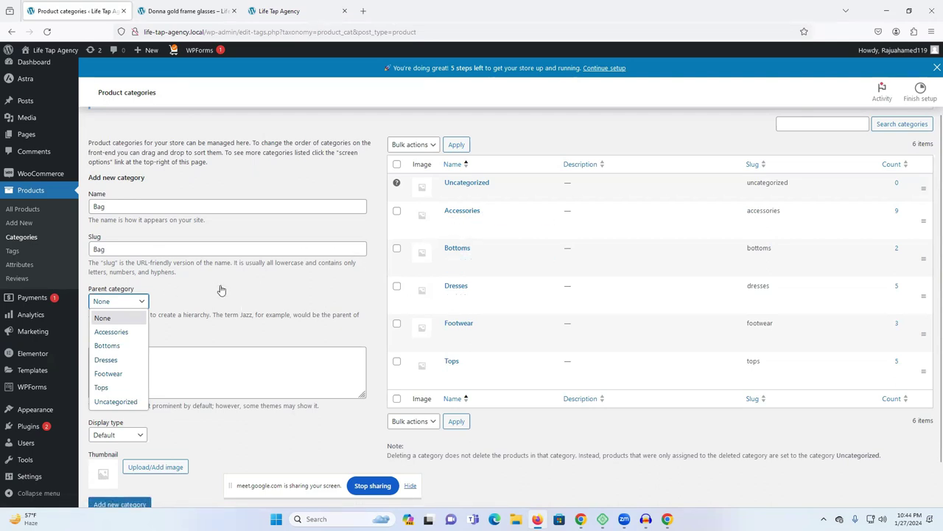
{"action": "left_click", "coordinate": [279, 302]}
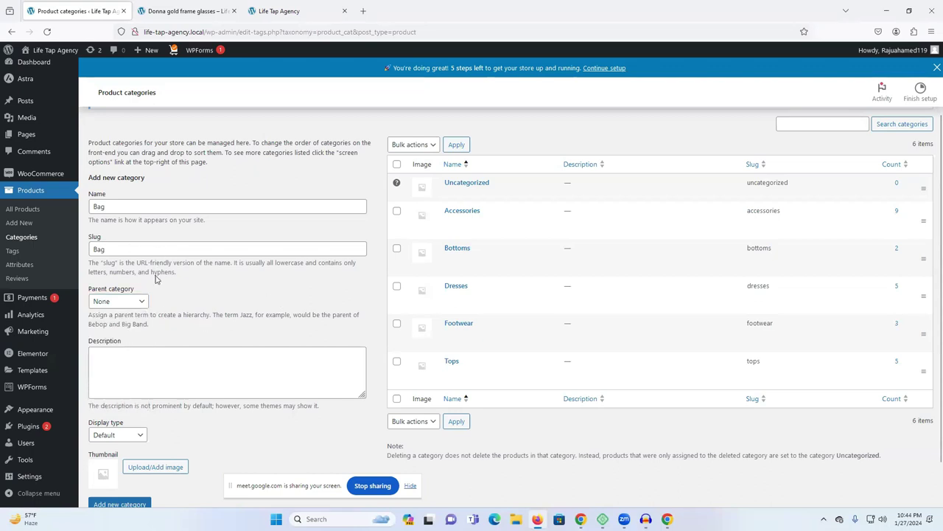
{"action": "left_click", "coordinate": [118, 364]}
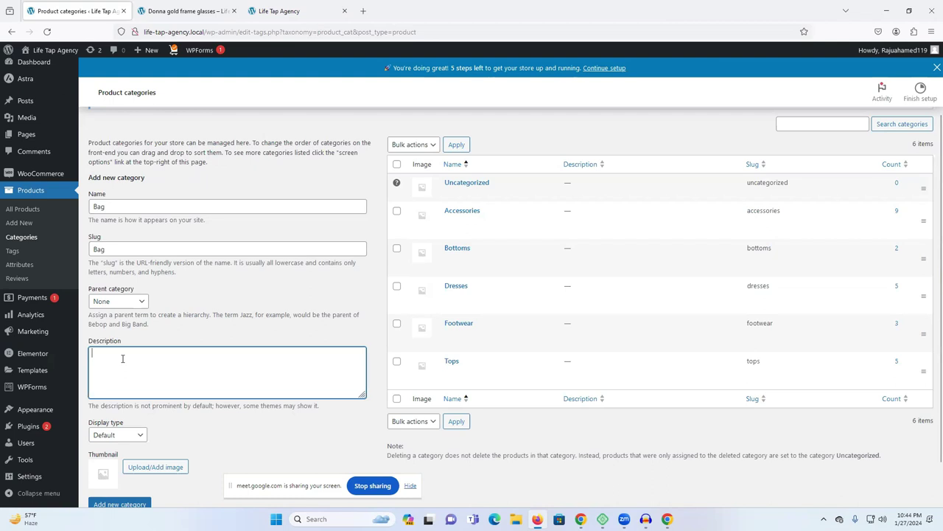
{"action": "scroll", "coordinate": [261, 337], "scroll_direction": "down", "scroll_amount": 1}
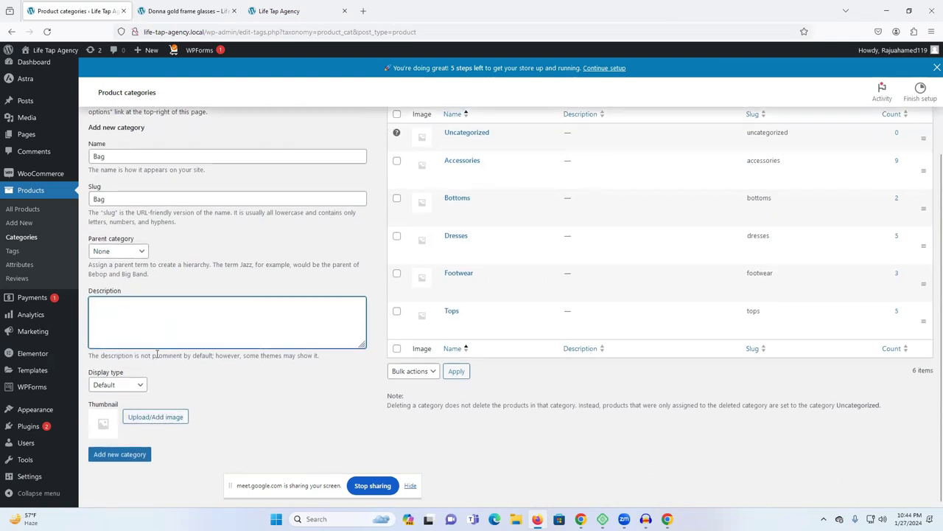
{"action": "left_click", "coordinate": [104, 459]}
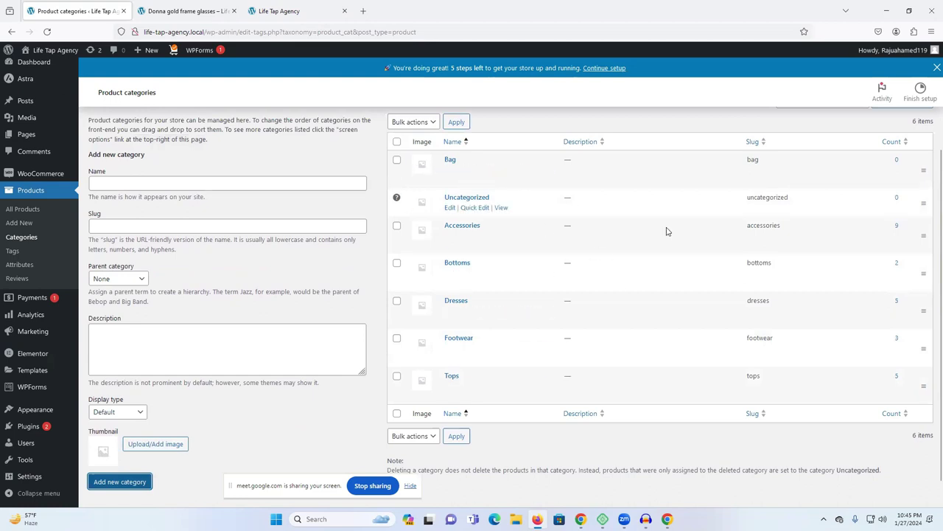
View the new Bag category's storefront page, look it over, and return to the product category list
{"action": "scroll", "coordinate": [393, 185], "scroll_direction": "up", "scroll_amount": 1}
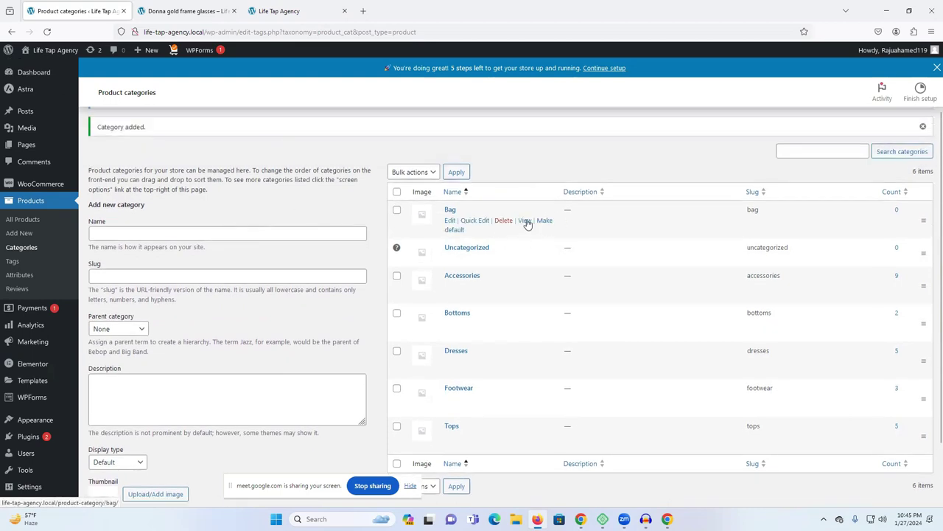
{"action": "left_click", "coordinate": [526, 221]}
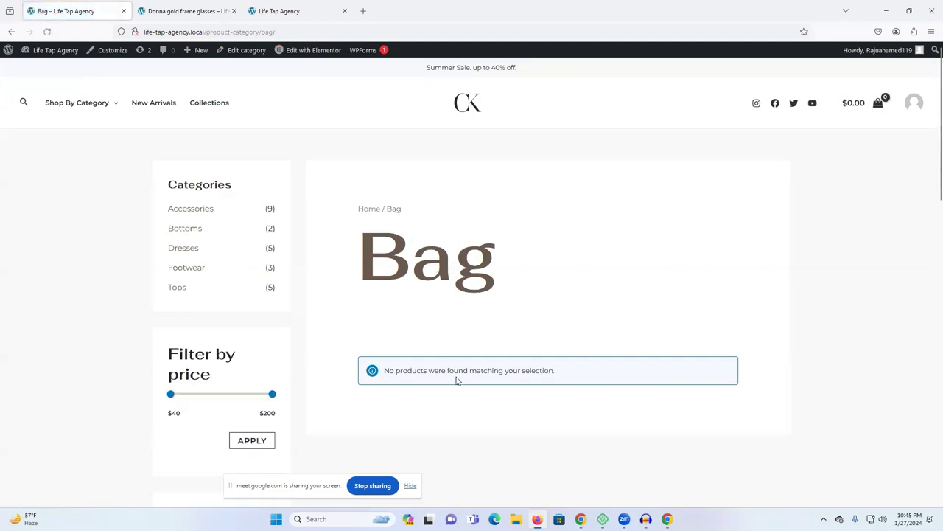
{"action": "scroll", "coordinate": [523, 400], "scroll_direction": "down", "scroll_amount": 3}
{"action": "scroll", "coordinate": [522, 400], "scroll_direction": "up", "scroll_amount": 3}
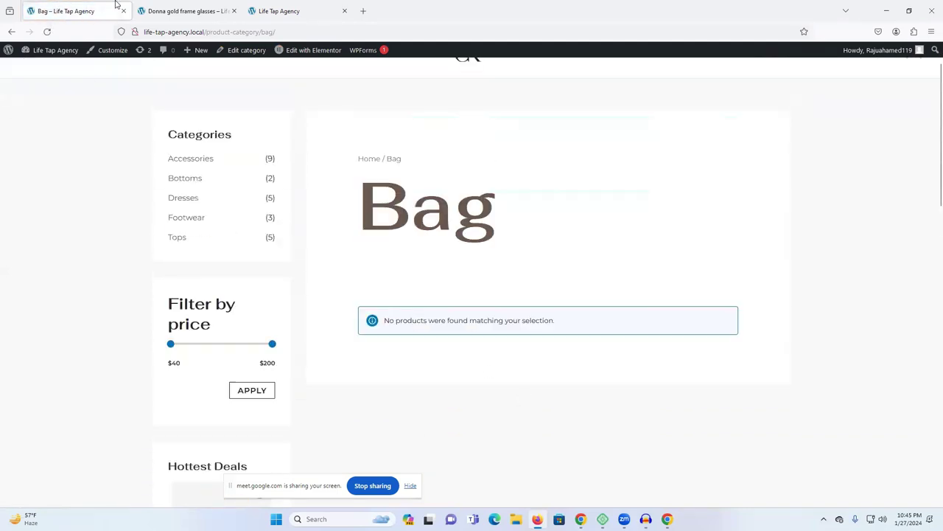
{"action": "left_click", "coordinate": [11, 32]}
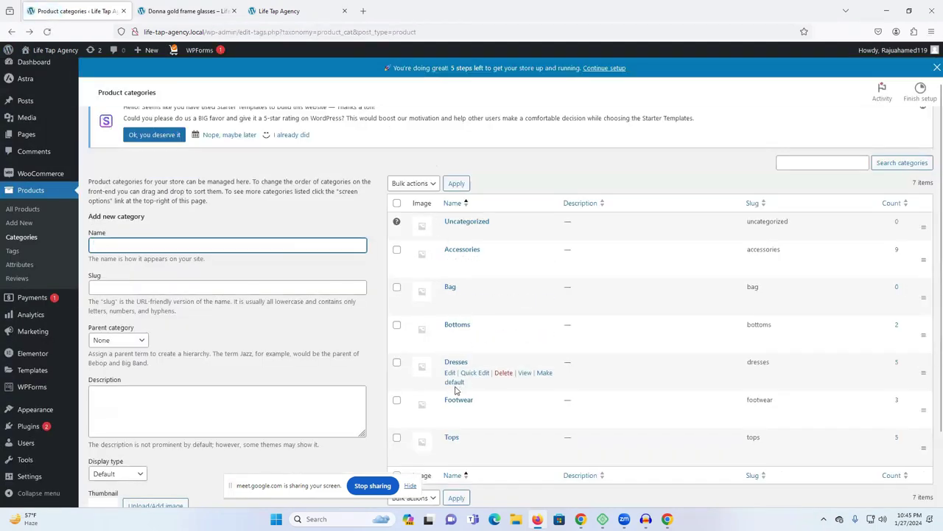
Try to search the web for amazon in a new Firefox tab
{"action": "left_click", "coordinate": [363, 11]}
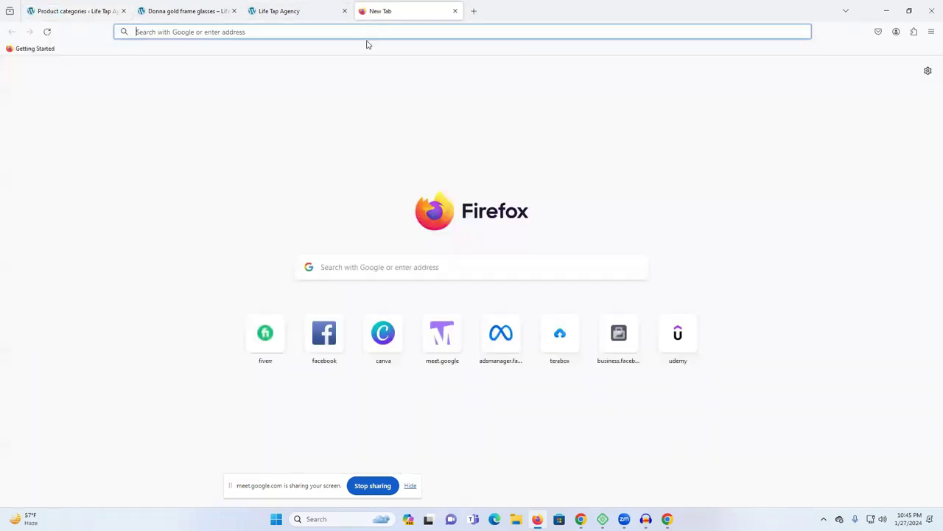
{"action": "left_click", "coordinate": [365, 28]}
{"action": "type", "text": "amazon"}
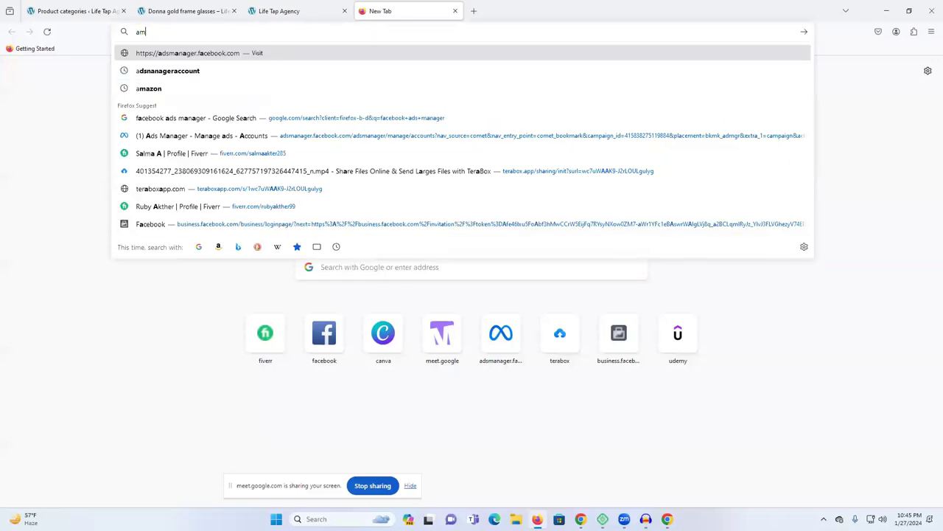
{"action": "key", "text": "Return"}
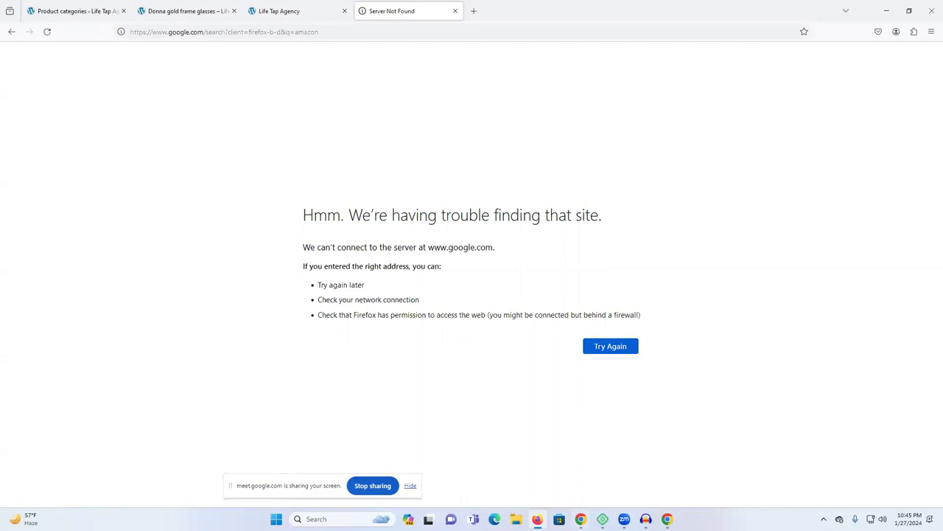
Switch to Chrome, search for amazon in the empty tab, and open the Amazon.com home page
{"action": "key", "text": "alt+Tab"}
{"action": "left_click", "coordinate": [402, 10]}
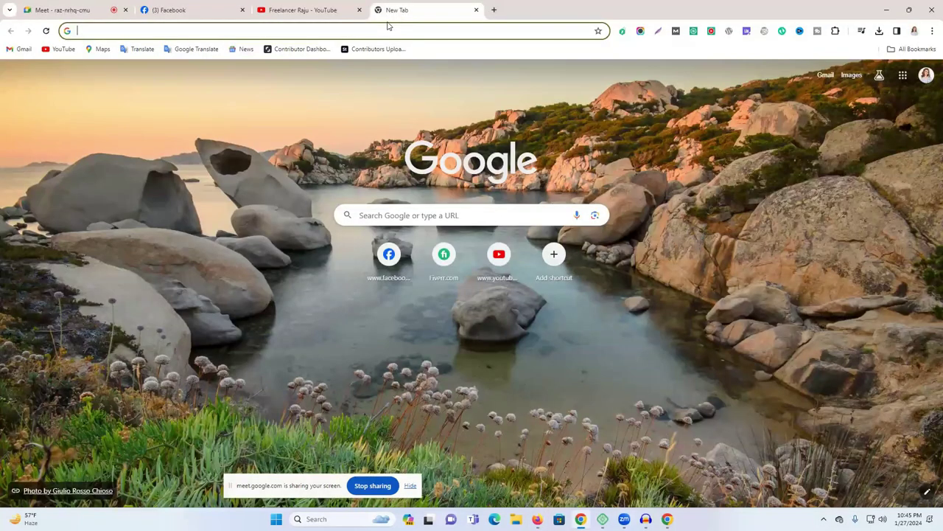
{"action": "type", "text": "am"}
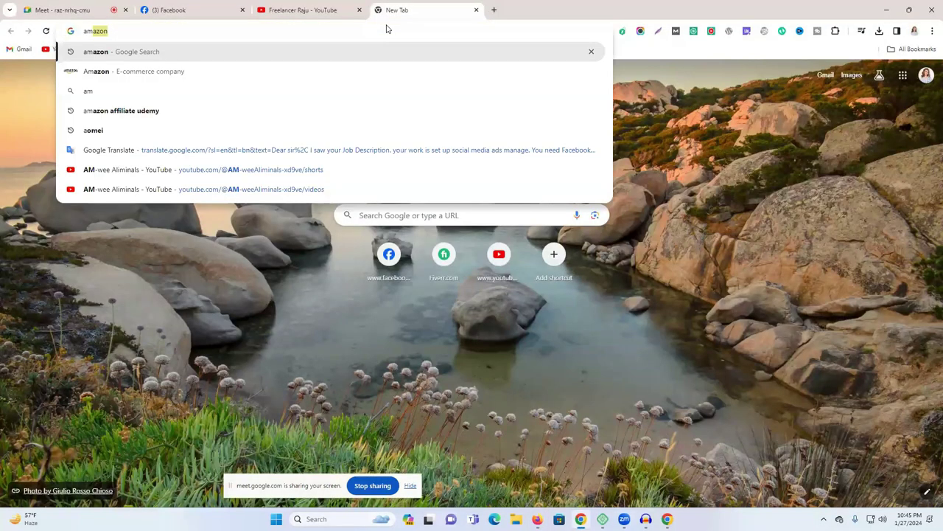
{"action": "type", "text": "azon"}
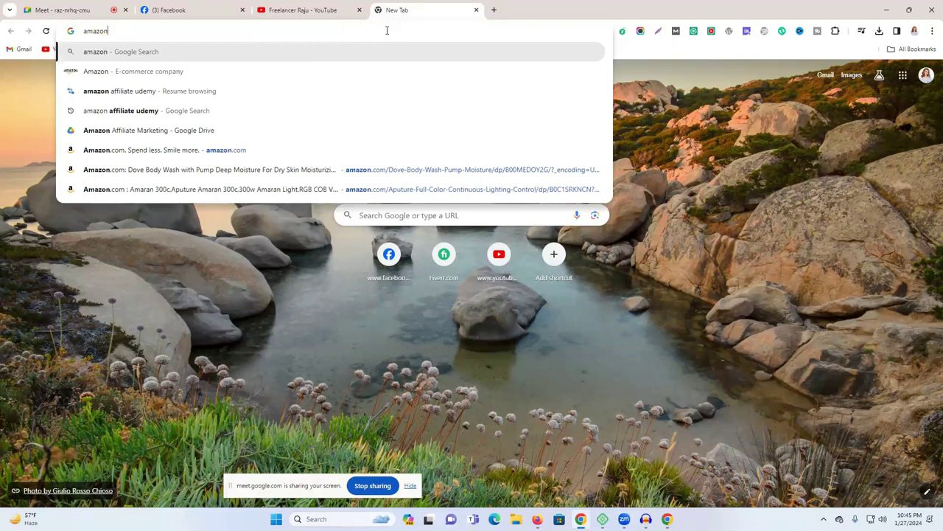
{"action": "left_click", "coordinate": [225, 51]}
{"action": "left_click", "coordinate": [196, 181]}
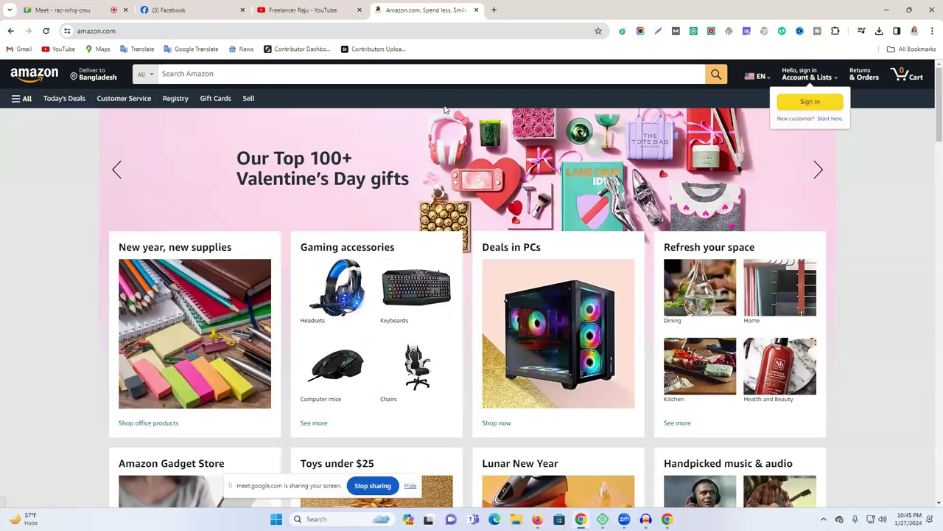
Search Amazon for bag and look through the product results
{"action": "left_click", "coordinate": [351, 74]}
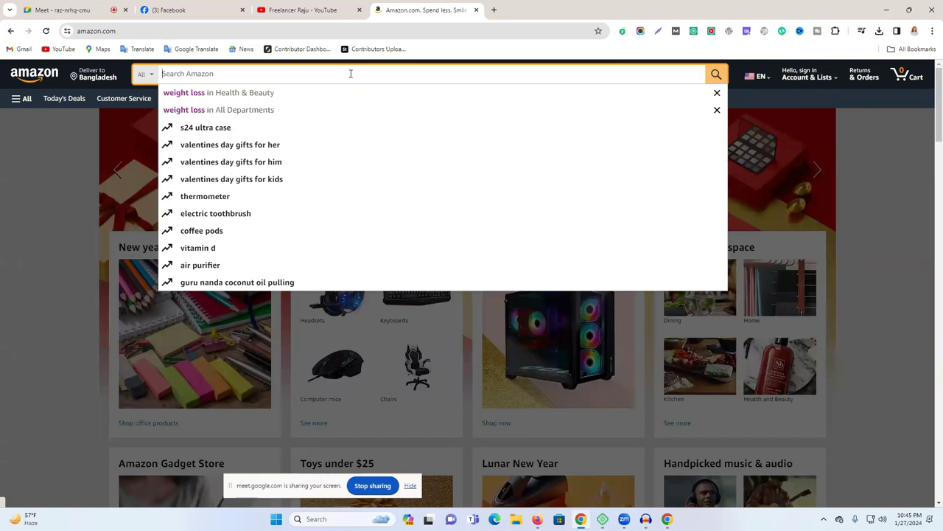
{"action": "type", "text": "bag"}
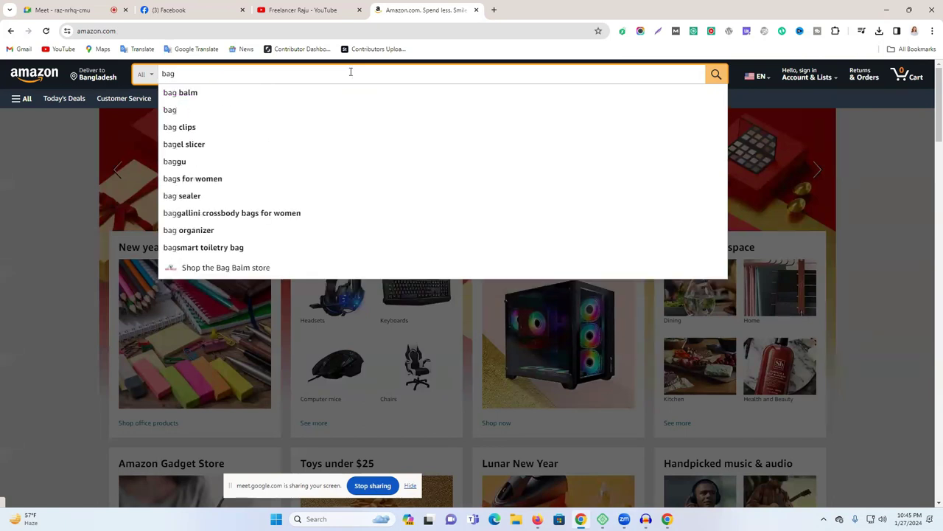
{"action": "key", "text": "Return"}
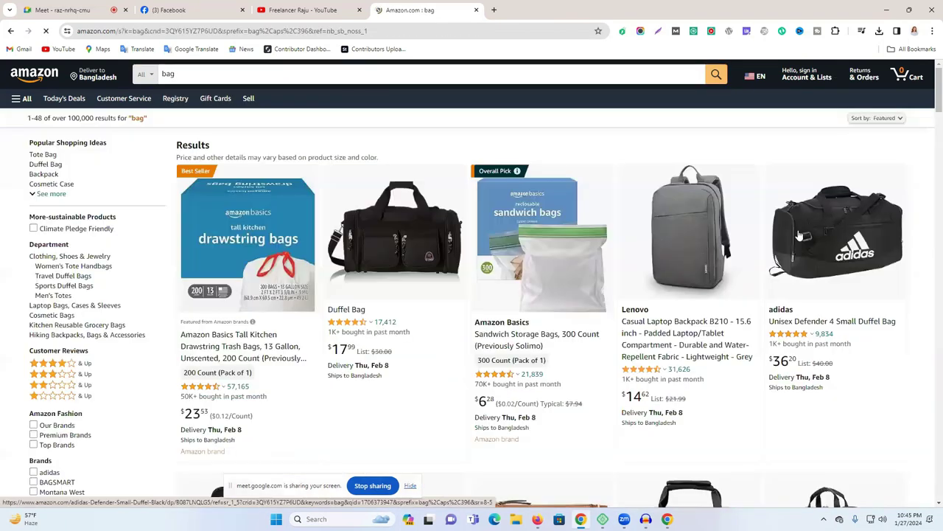
{"action": "scroll", "coordinate": [770, 233], "scroll_direction": "down", "scroll_amount": 2}
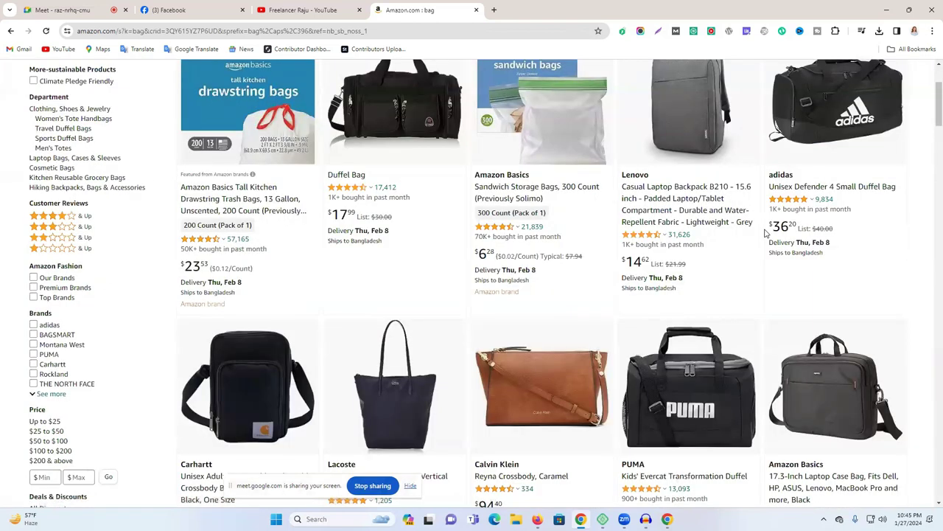
{"action": "scroll", "coordinate": [765, 233], "scroll_direction": "up", "scroll_amount": 1}
{"action": "scroll", "coordinate": [686, 215], "scroll_direction": "down", "scroll_amount": 2}
{"action": "scroll", "coordinate": [686, 216], "scroll_direction": "down", "scroll_amount": 6}
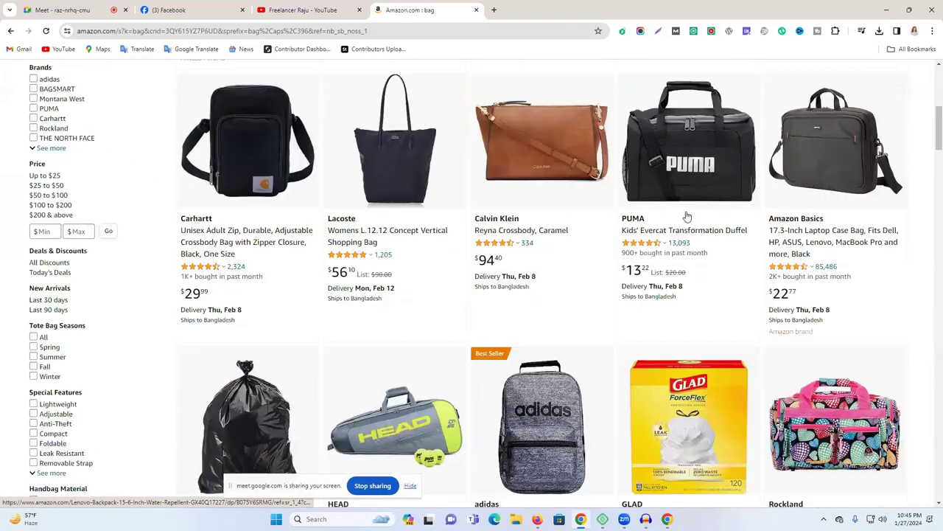
{"action": "scroll", "coordinate": [686, 212], "scroll_direction": "down", "scroll_amount": 1}
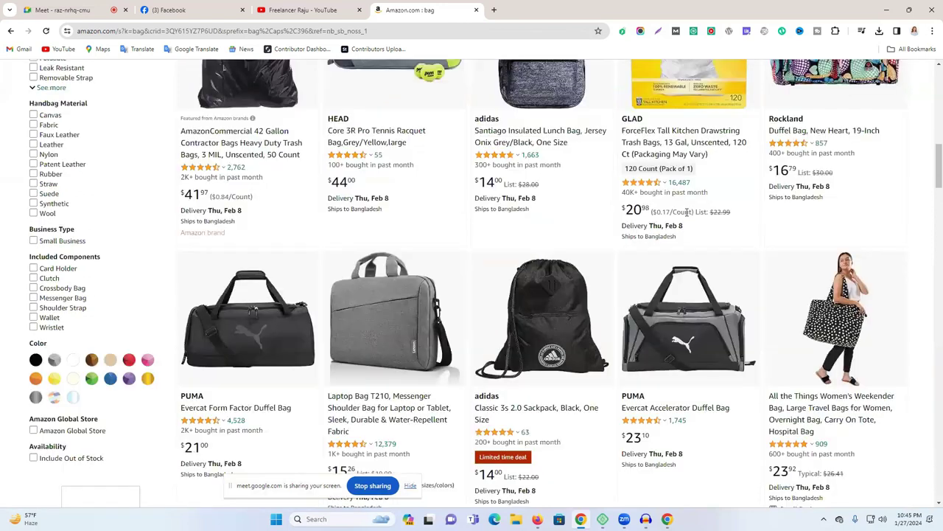
{"action": "scroll", "coordinate": [686, 214], "scroll_direction": "down", "scroll_amount": 4}
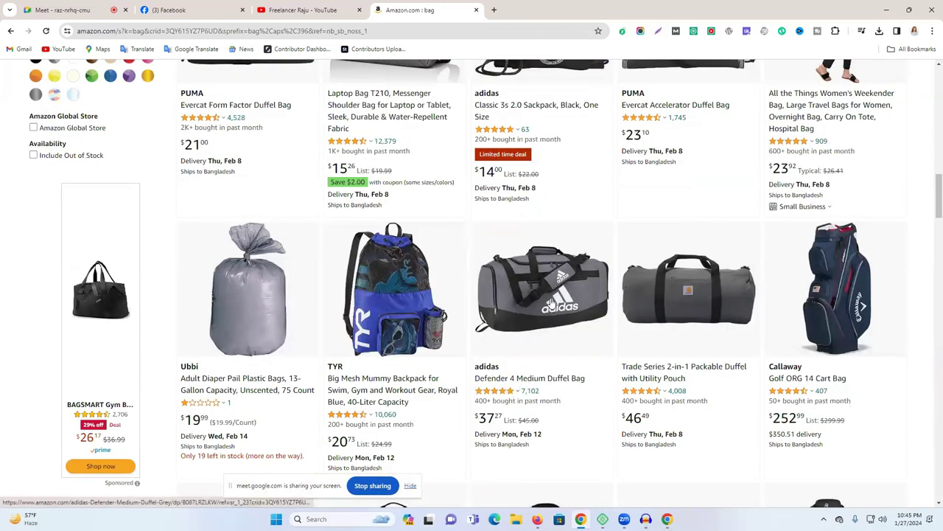
{"action": "scroll", "coordinate": [549, 302], "scroll_direction": "down", "scroll_amount": 2}
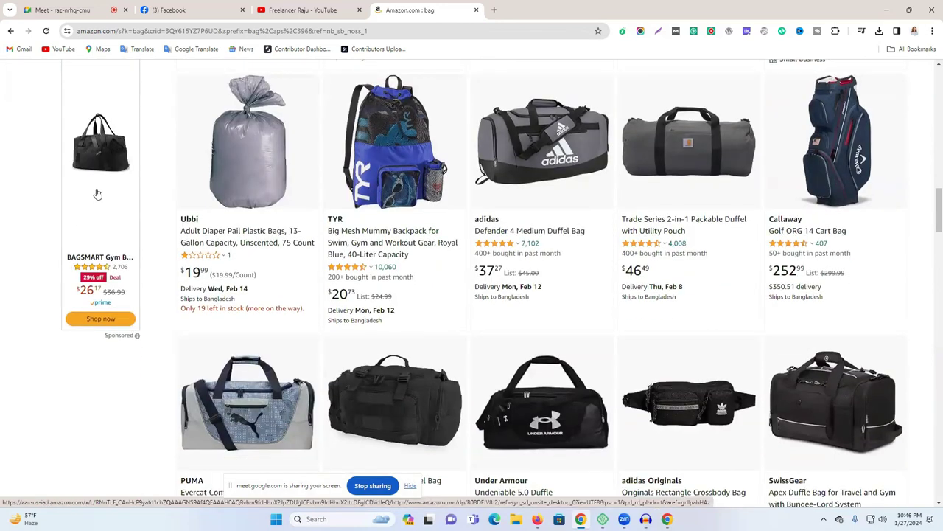
View the sponsored BAGSMART gym bag, return to the results, and open the adidas Defender 4 Medium Duffel Bag page
{"action": "left_click", "coordinate": [96, 195]}
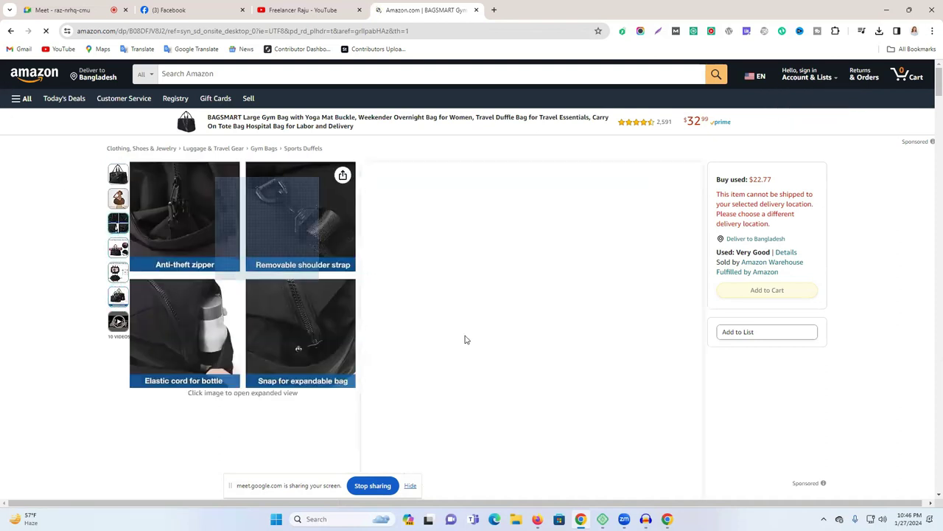
{"action": "left_click", "coordinate": [10, 31]}
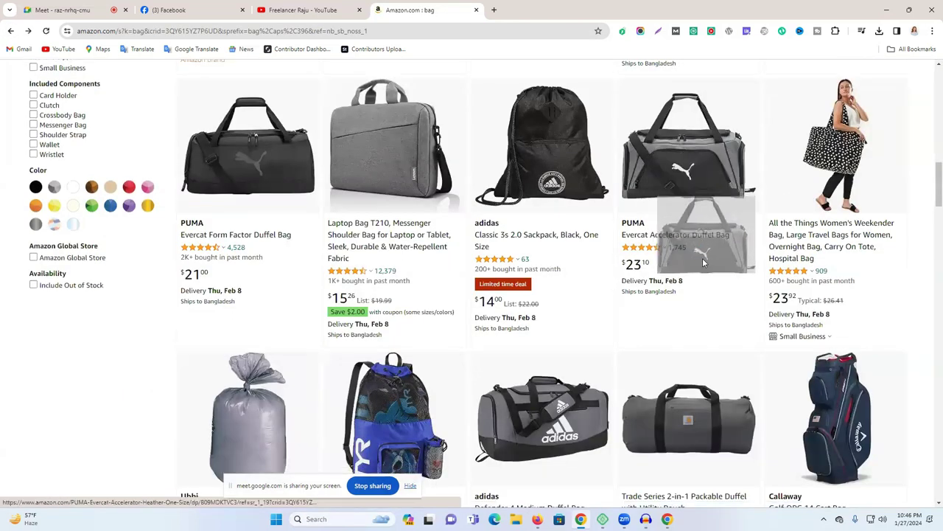
{"action": "scroll", "coordinate": [521, 295], "scroll_direction": "down", "scroll_amount": 2}
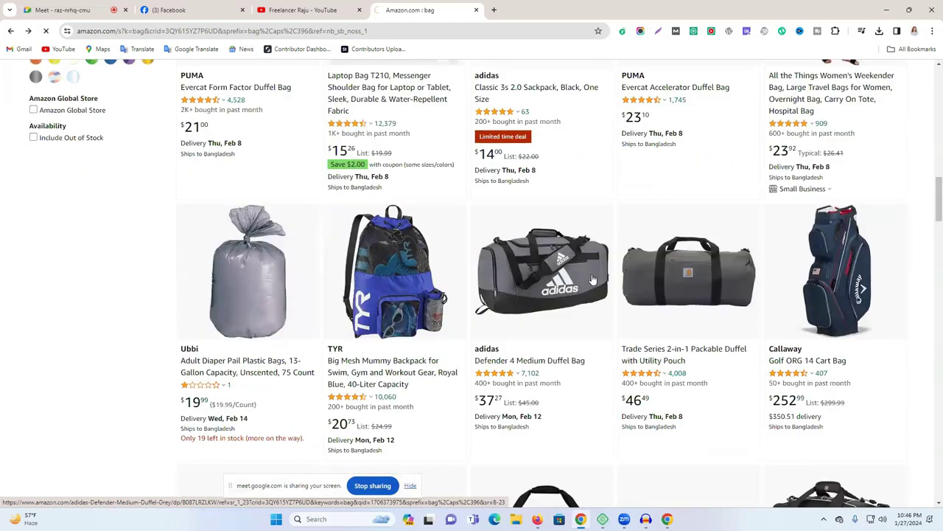
{"action": "left_click", "coordinate": [520, 295]}
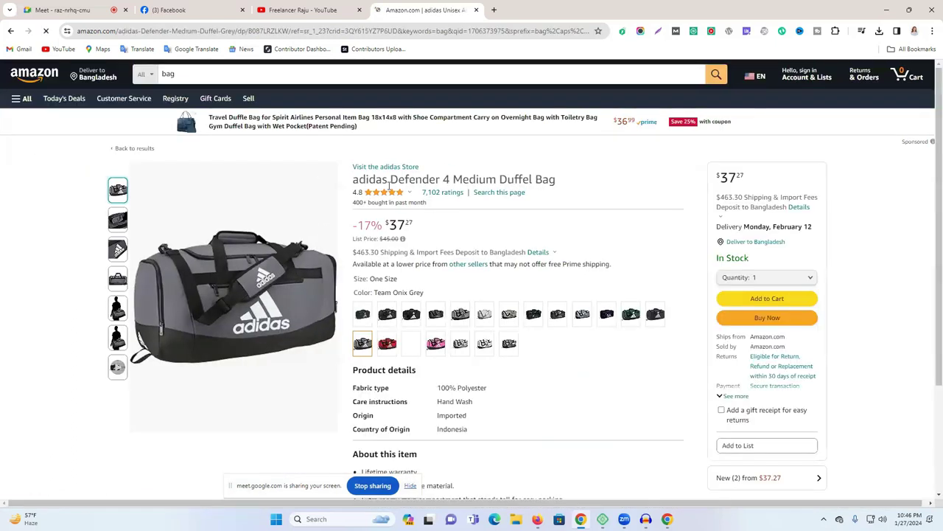
{"action": "triple_click", "coordinate": [403, 183]}
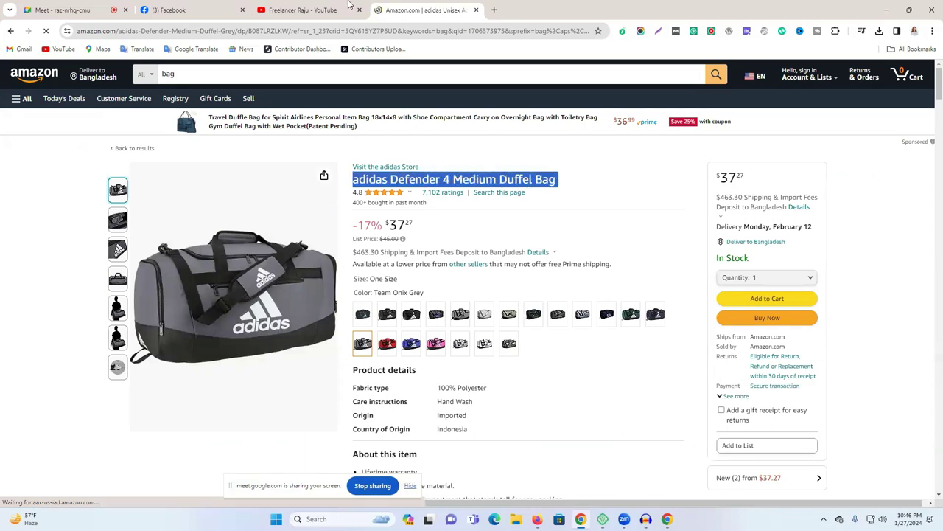
Switch to Firefox, close the failed amazon search tab, and look over the Dresses category's edit form
{"action": "left_click", "coordinate": [317, 10]}
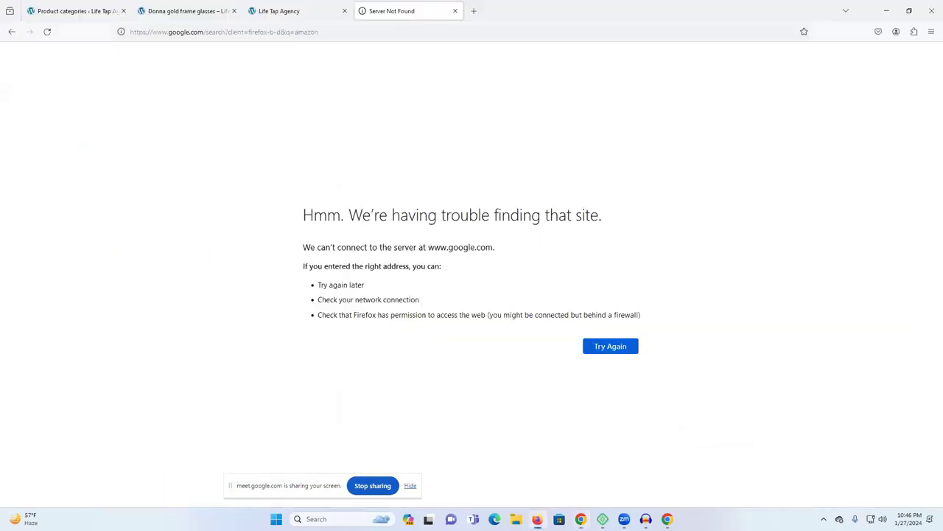
{"action": "left_click", "coordinate": [472, 10]}
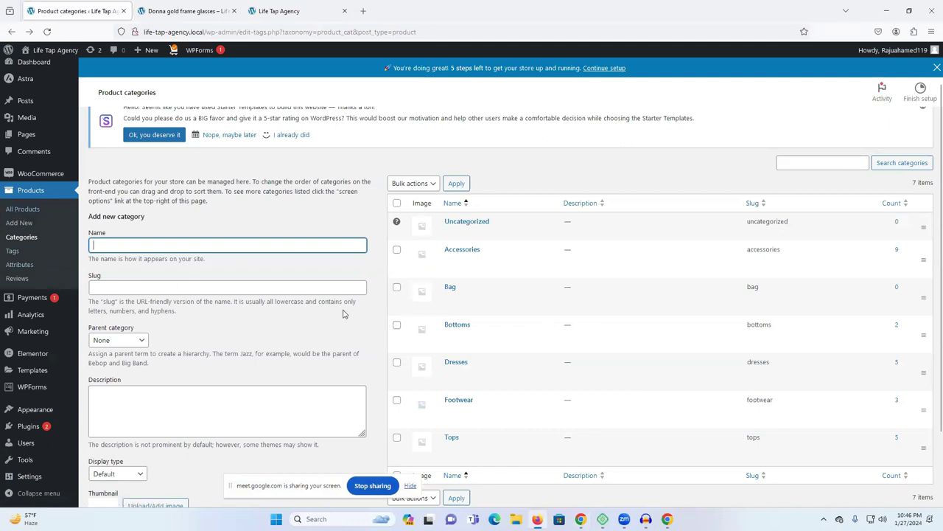
{"action": "left_click", "coordinate": [449, 375]}
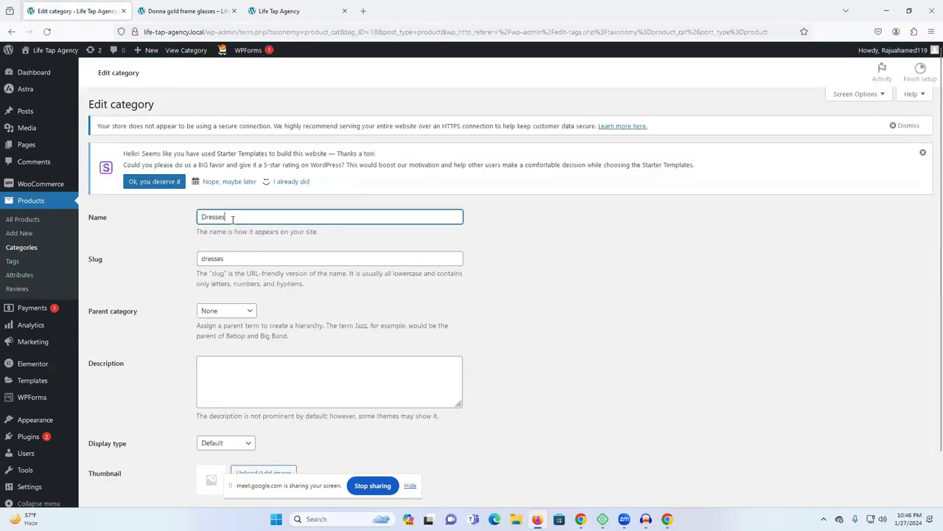
{"action": "double_click", "coordinate": [213, 259]}
{"action": "scroll", "coordinate": [265, 362], "scroll_direction": "down", "scroll_amount": 1}
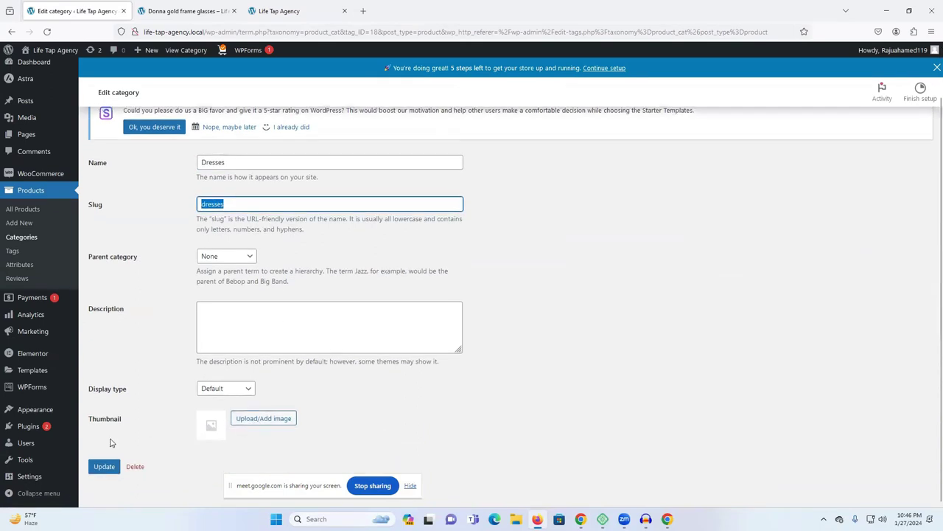
{"action": "scroll", "coordinate": [364, 374], "scroll_direction": "up", "scroll_amount": 1}
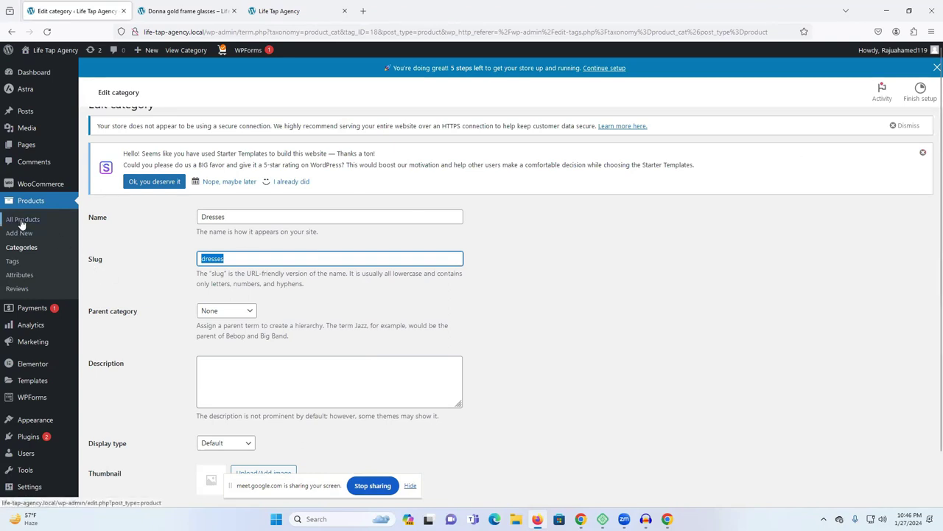
Look over the store's full product list and start a new product
{"action": "left_click", "coordinate": [22, 223]}
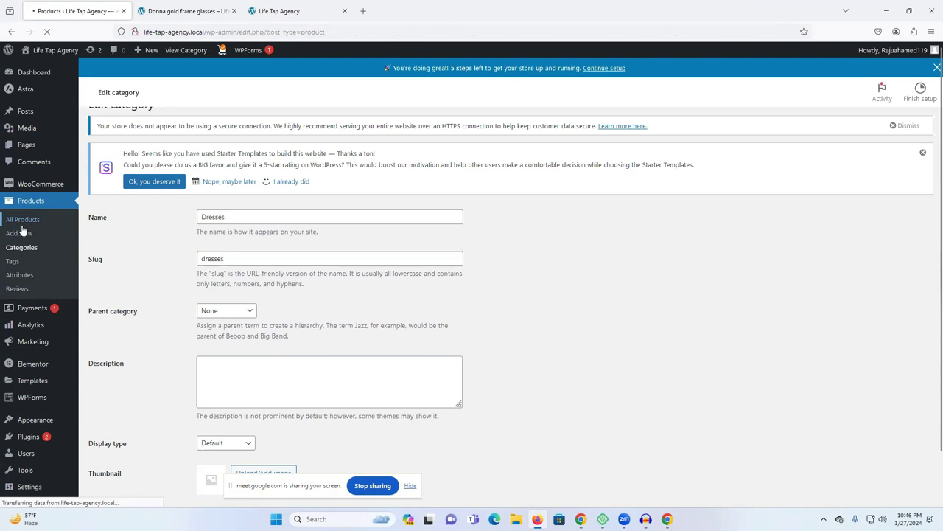
{"action": "scroll", "coordinate": [395, 284], "scroll_direction": "down", "scroll_amount": 5}
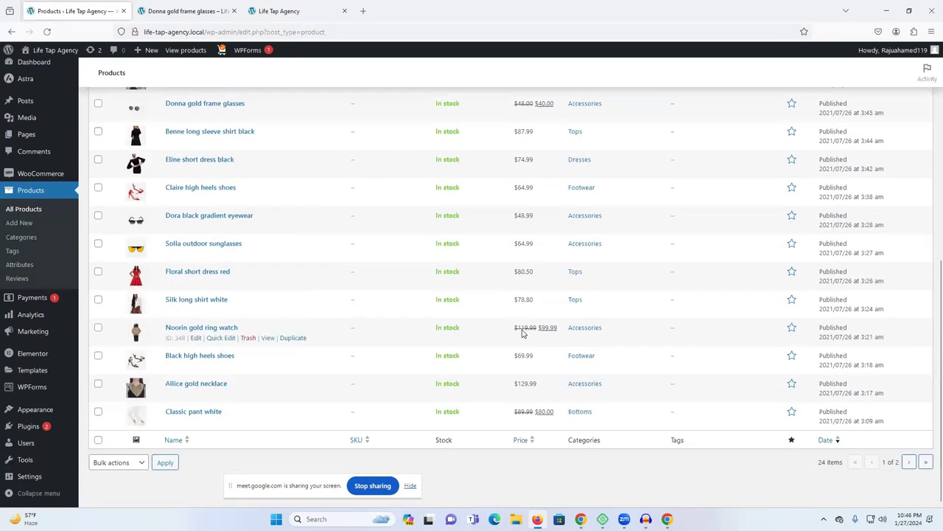
{"action": "scroll", "coordinate": [526, 347], "scroll_direction": "up", "scroll_amount": 5}
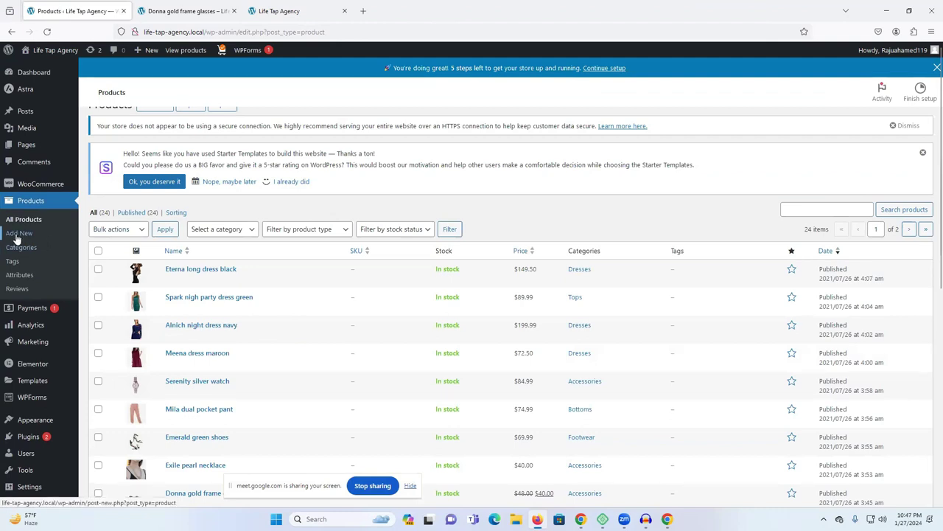
{"action": "left_click", "coordinate": [17, 234]}
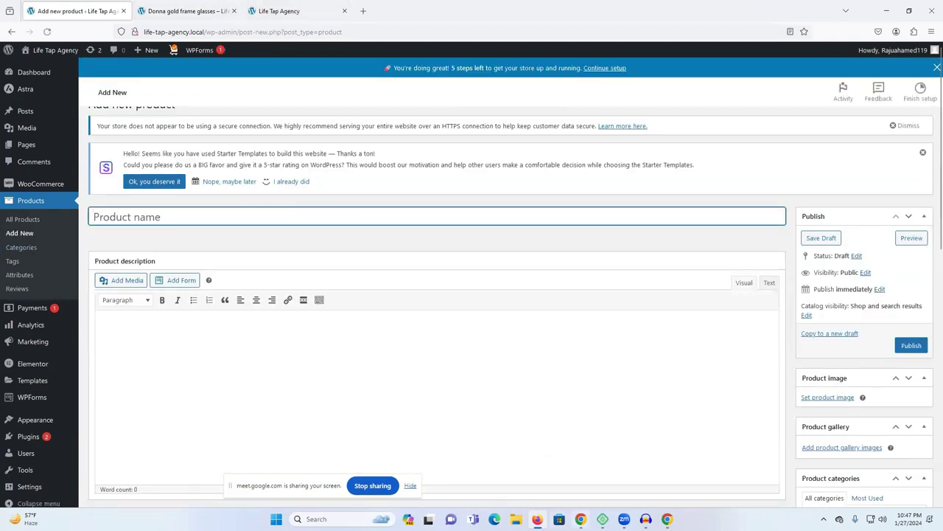
Switch to Chrome and save the bag's third image, the adidas logo close-up, as a JPEG in Downloads
{"action": "key", "text": "alt+Tab"}
{"action": "left_click", "coordinate": [445, 5]}
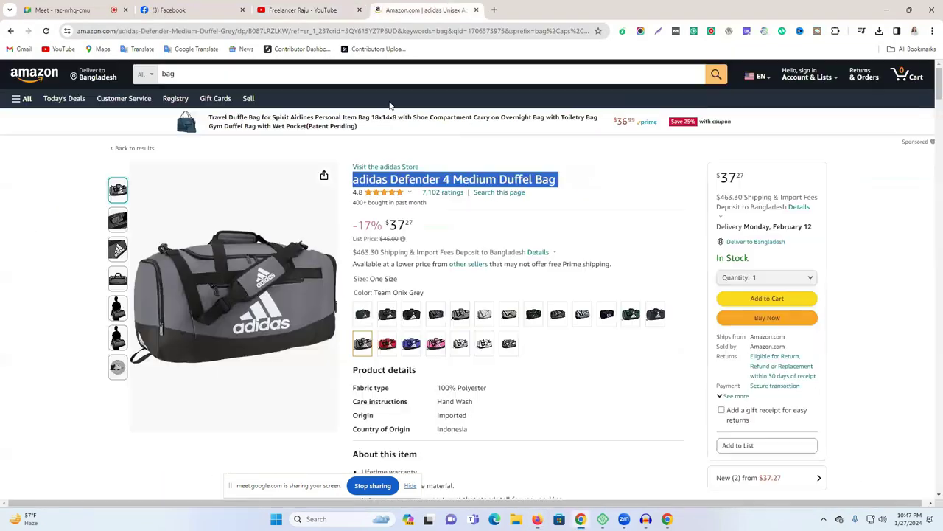
{"action": "left_click", "coordinate": [118, 249]}
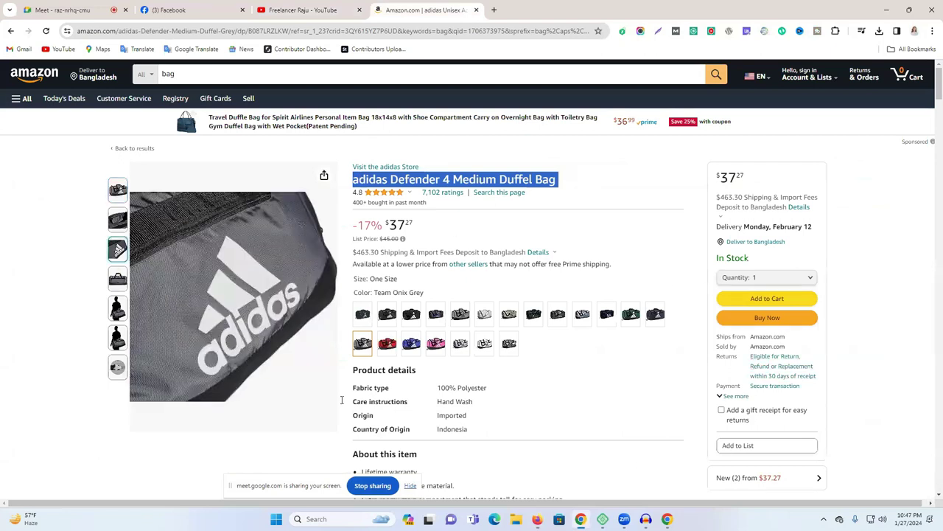
{"action": "right_click", "coordinate": [202, 209]}
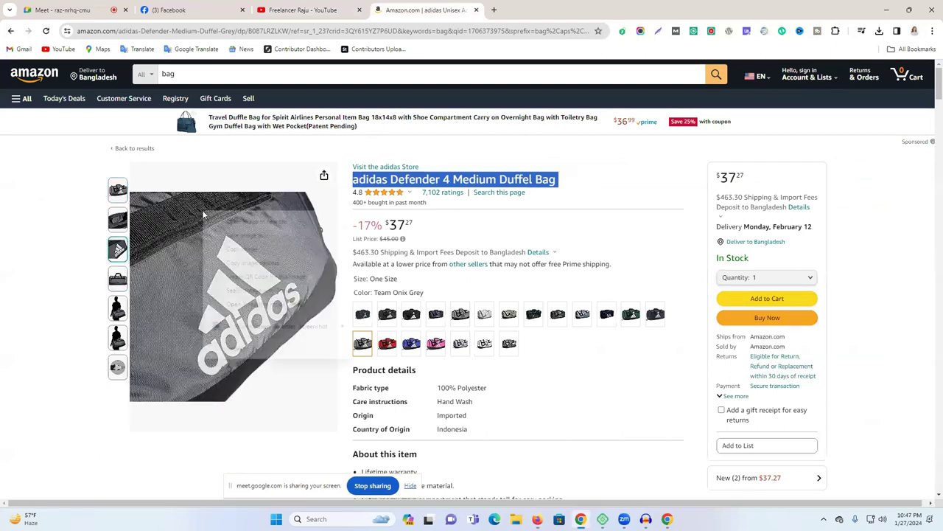
{"action": "left_click", "coordinate": [245, 236]}
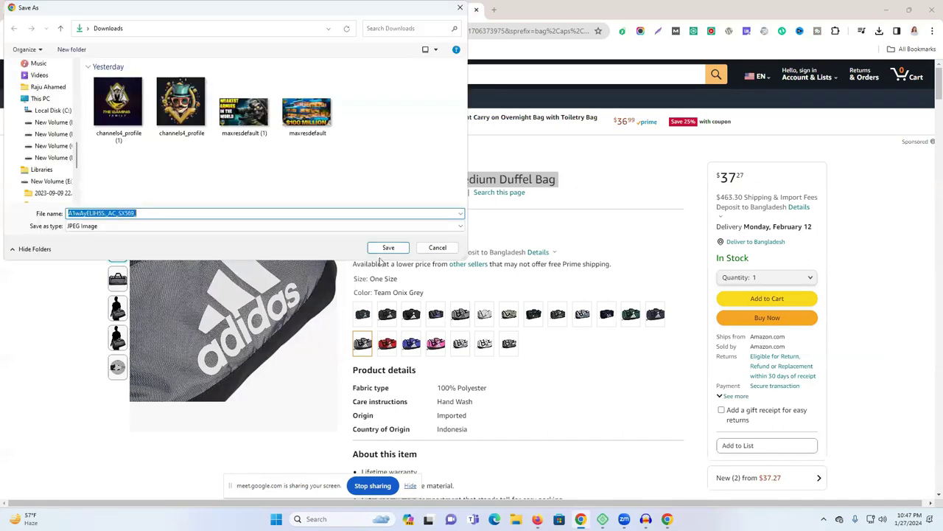
{"action": "left_click", "coordinate": [388, 247]}
Copy the bag's title from Amazon and name the new product in Firefox Adidas Defender 4 Medium Duffel Bag
{"action": "double_click", "coordinate": [432, 177]}
{"action": "triple_click", "coordinate": [434, 175]}
{"action": "key", "text": "ctrl+c"}
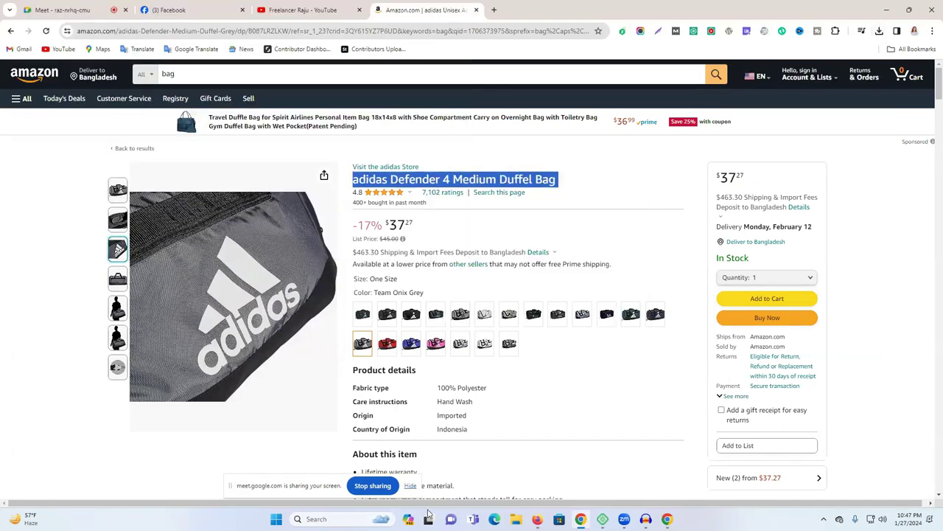
{"action": "left_click", "coordinate": [537, 519]}
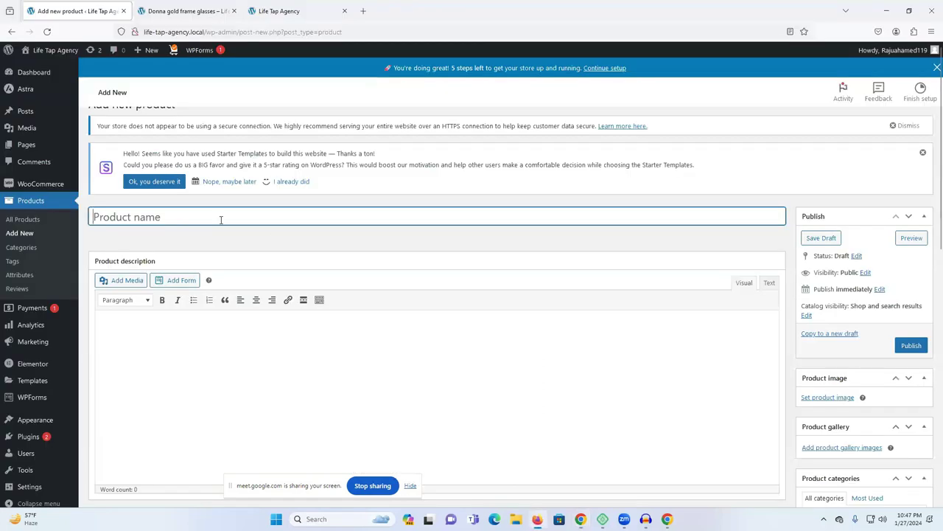
{"action": "key", "text": "ctrl+v"}
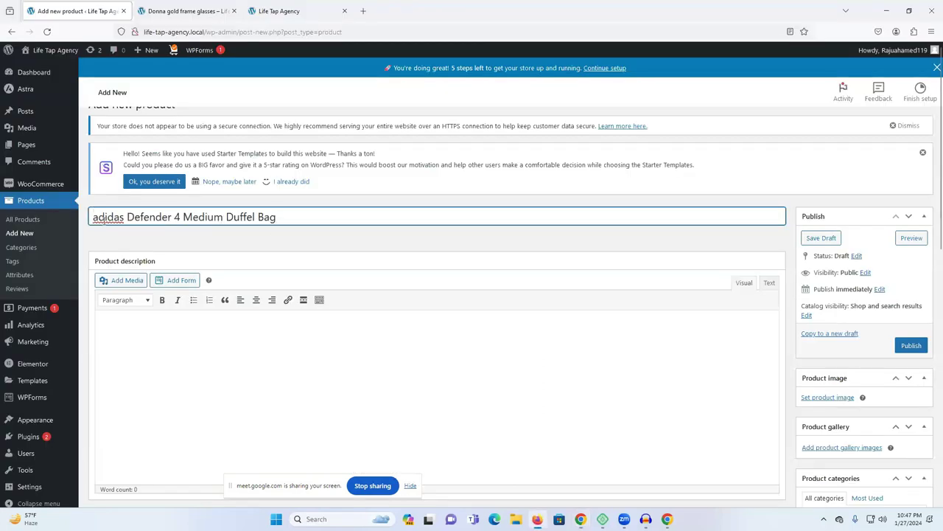
{"action": "left_click_drag", "start_coordinate": [90, 217], "coordinate": [97, 217]}
{"action": "type", "text": "A"}
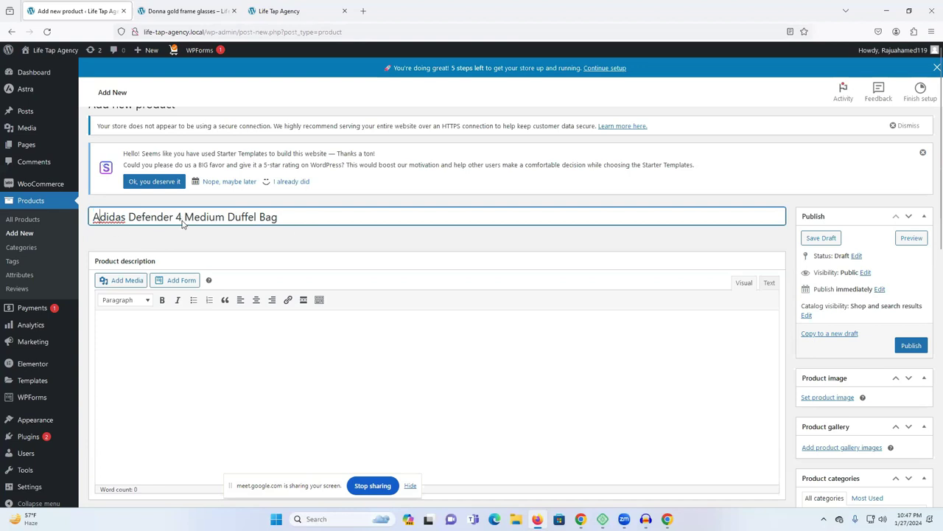
Check the Donna gold frame glasses storefront page, then switch to Chrome and copy the duffel bag's About this item section
{"action": "scroll", "coordinate": [185, 221], "scroll_direction": "down", "scroll_amount": 1}
{"action": "left_click", "coordinate": [185, 11]}
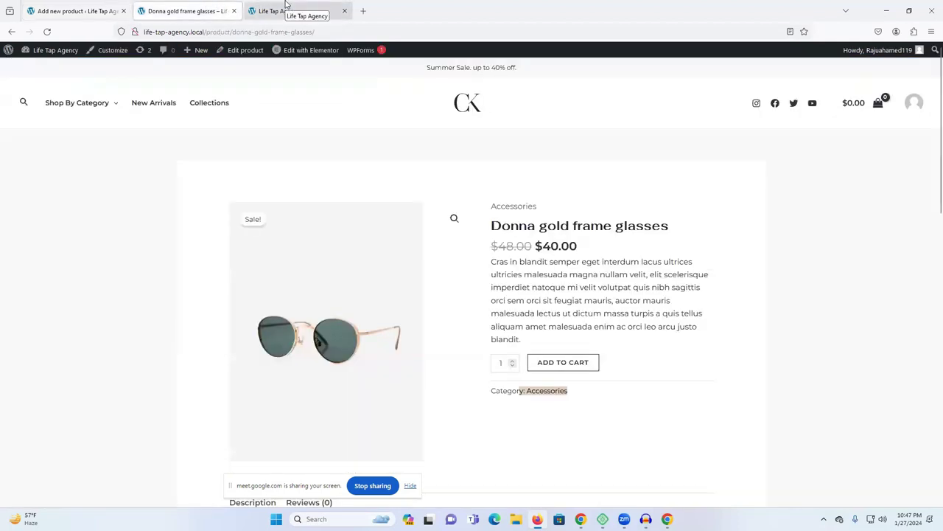
{"action": "left_click", "coordinate": [581, 519]}
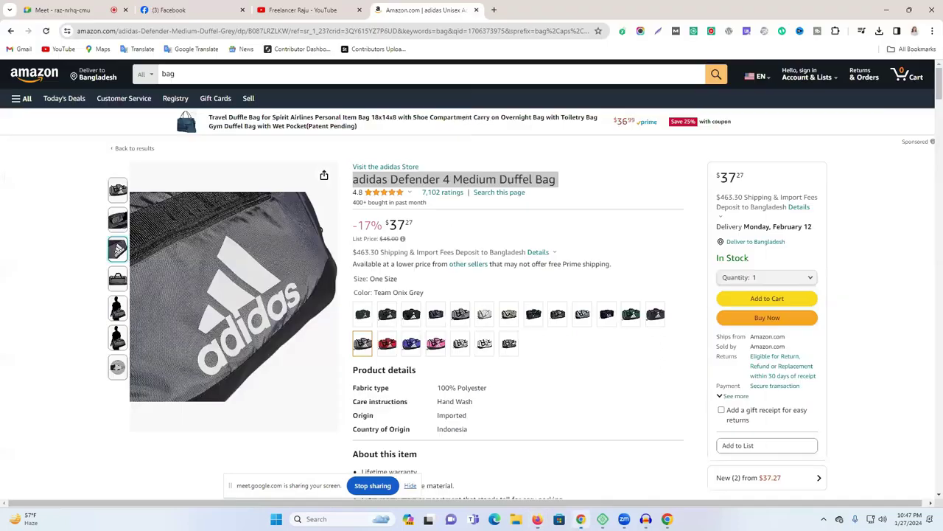
{"action": "scroll", "coordinate": [355, 283], "scroll_direction": "down", "scroll_amount": 2}
{"action": "scroll", "coordinate": [354, 284], "scroll_direction": "down", "scroll_amount": 2}
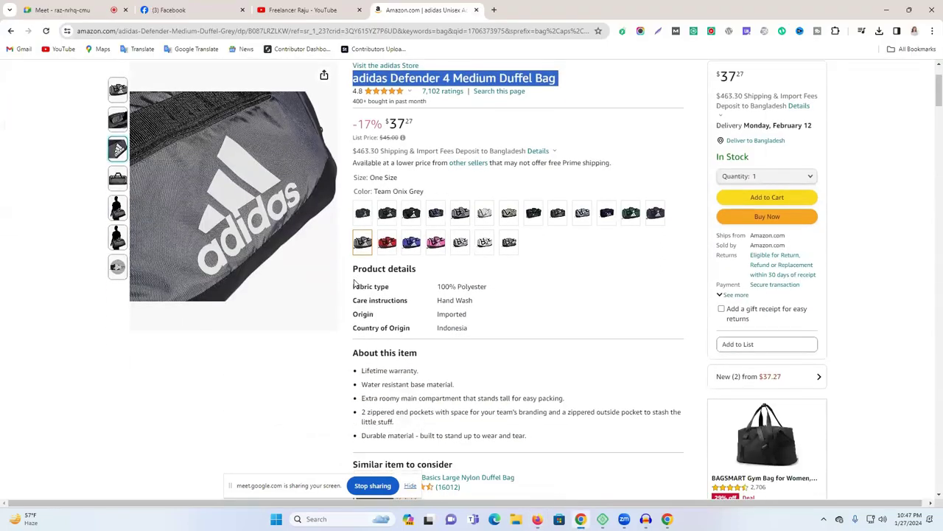
{"action": "scroll", "coordinate": [390, 335], "scroll_direction": "down", "scroll_amount": 1}
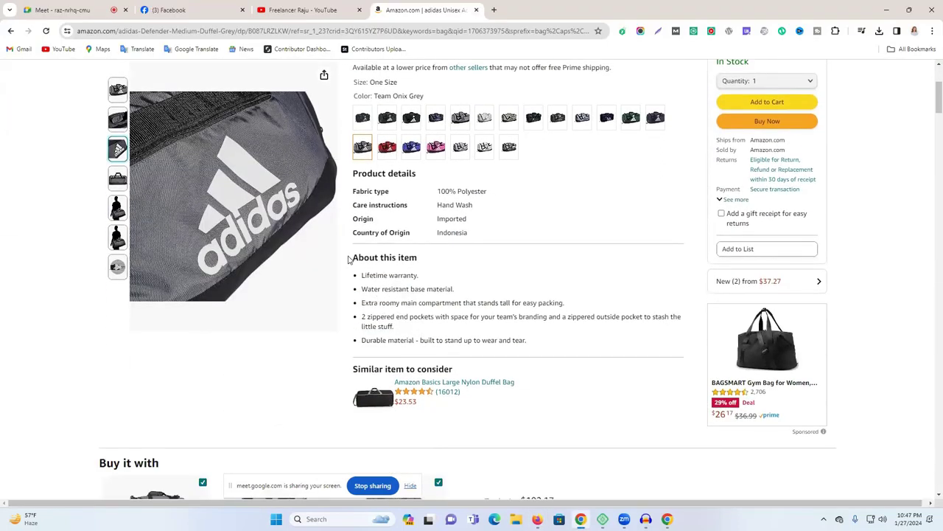
{"action": "left_click_drag", "start_coordinate": [352, 256], "coordinate": [539, 356]}
{"action": "key", "text": "ctrl+c"}
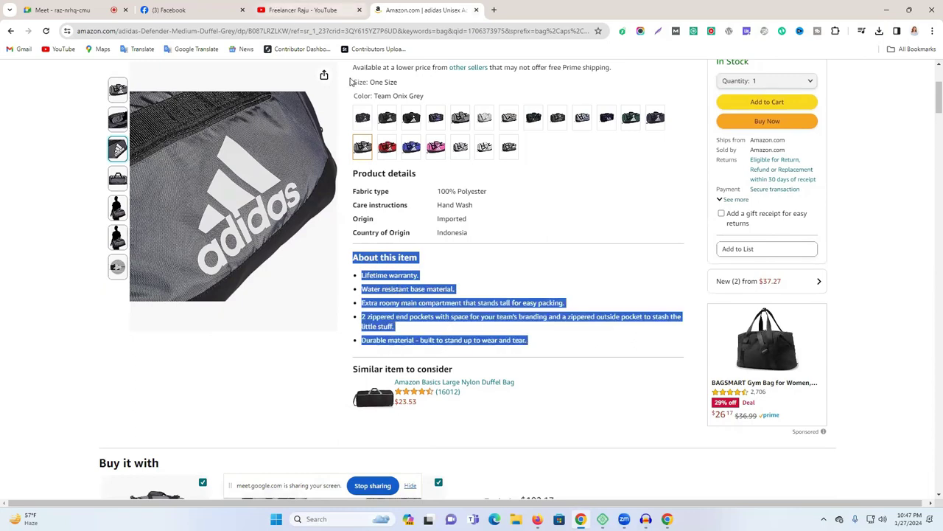
Switch to Firefox and paste the copied About this item section into the new product's description, removing the blank lines at the end
{"action": "scroll", "coordinate": [384, 291], "scroll_direction": "down", "scroll_amount": 3}
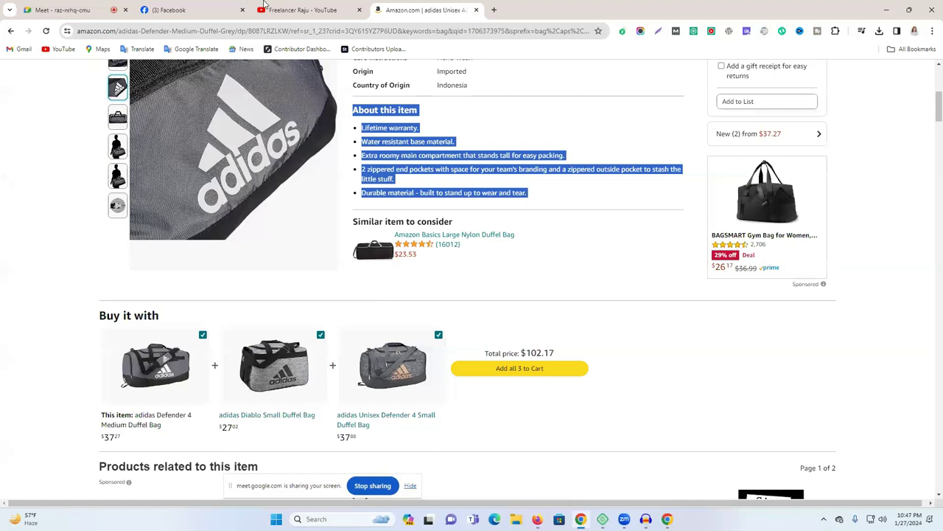
{"action": "left_click", "coordinate": [266, 8]}
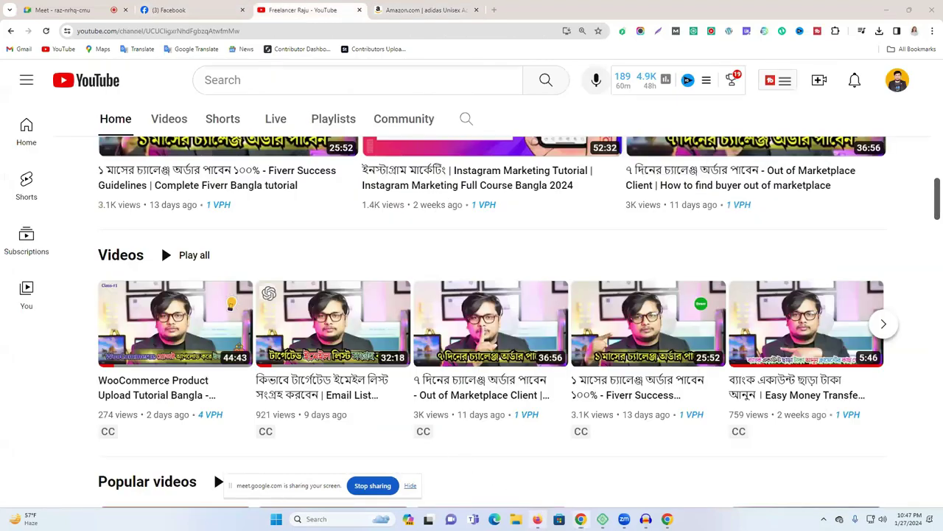
{"action": "left_click", "coordinate": [537, 519]}
{"action": "left_click", "coordinate": [74, 11]}
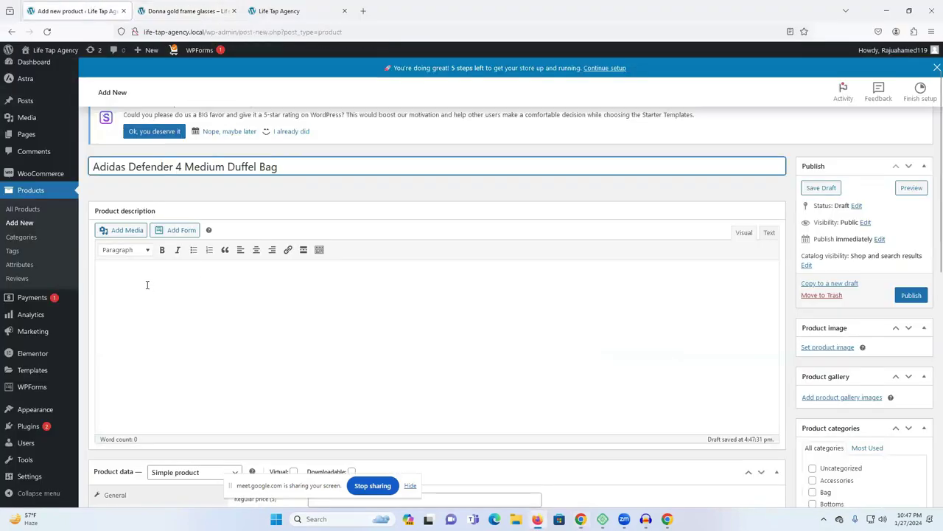
{"action": "scroll", "coordinate": [162, 297], "scroll_direction": "down", "scroll_amount": 6}
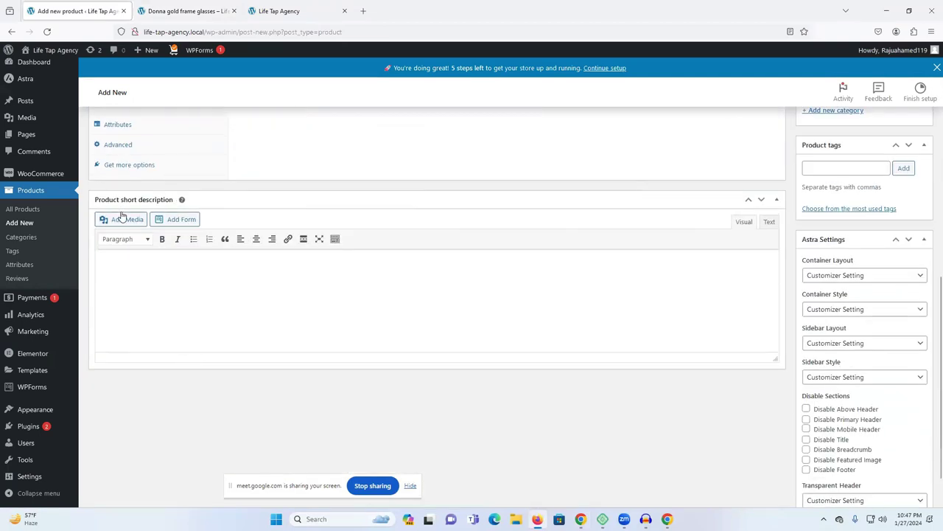
{"action": "scroll", "coordinate": [179, 332], "scroll_direction": "up", "scroll_amount": 3}
{"action": "scroll", "coordinate": [181, 350], "scroll_direction": "up", "scroll_amount": 3}
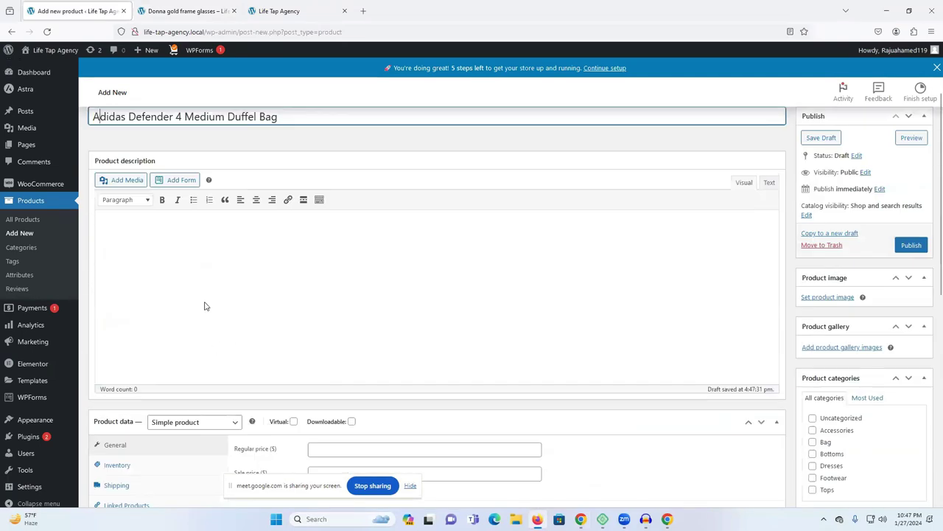
{"action": "left_click", "coordinate": [174, 239]}
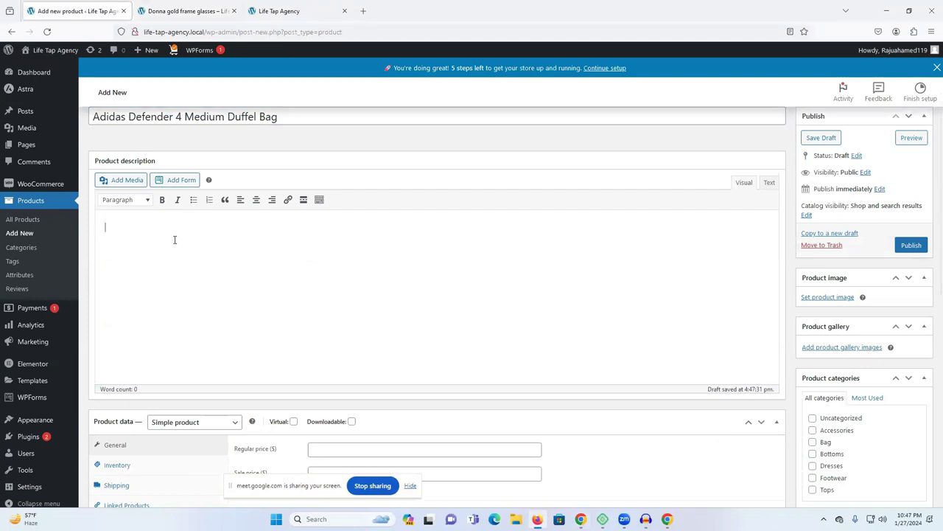
{"action": "key", "text": "ctrl+v"}
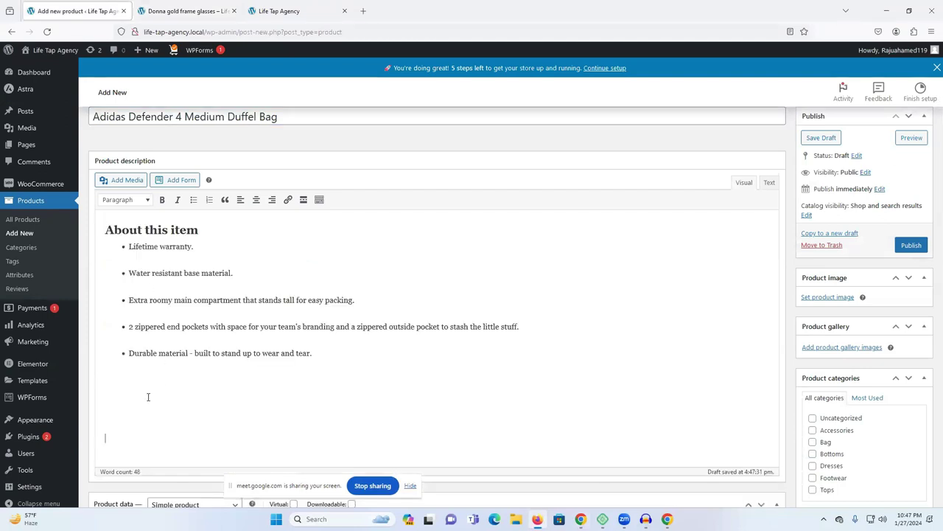
{"action": "key", "text": "BackSpace"}
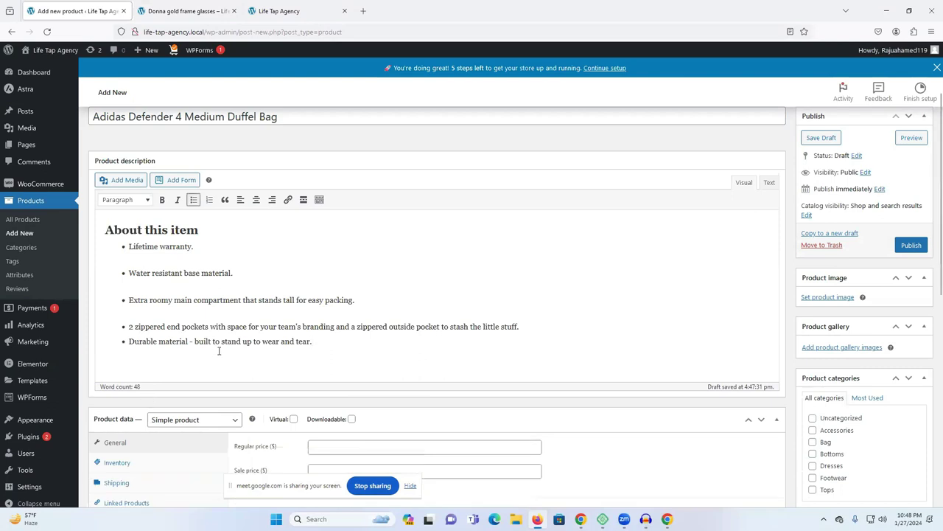
{"action": "left_click", "coordinate": [129, 327]}
Review the available product types in the product data and choose Simple product
{"action": "scroll", "coordinate": [442, 294], "scroll_direction": "down", "scroll_amount": 2}
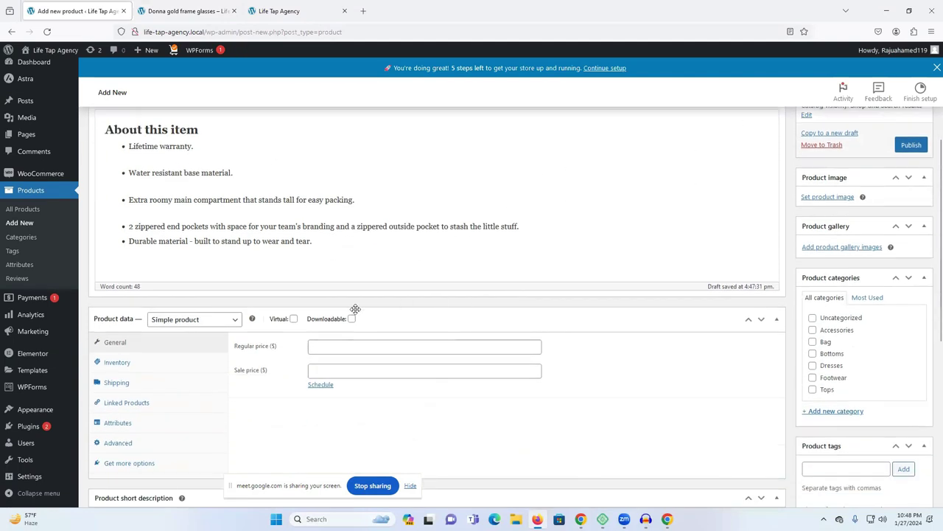
{"action": "left_click", "coordinate": [178, 319]}
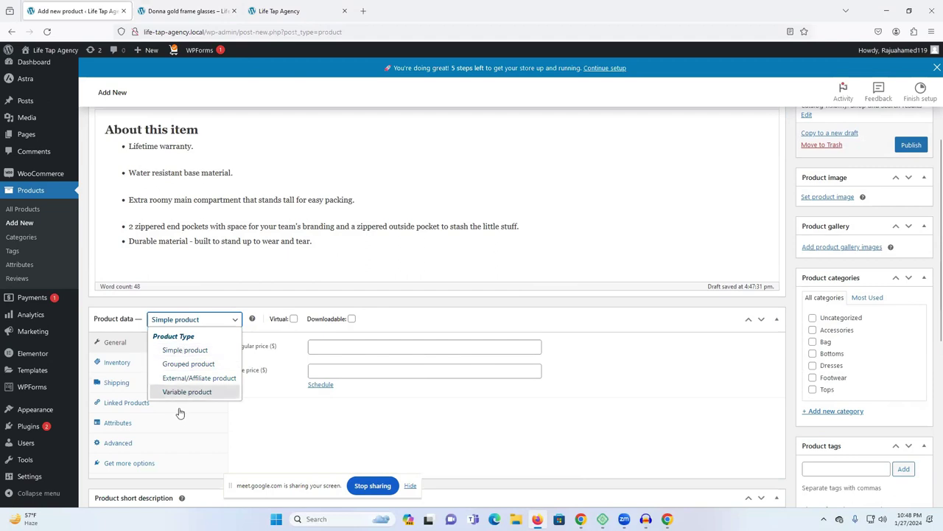
{"action": "left_click", "coordinate": [203, 351]}
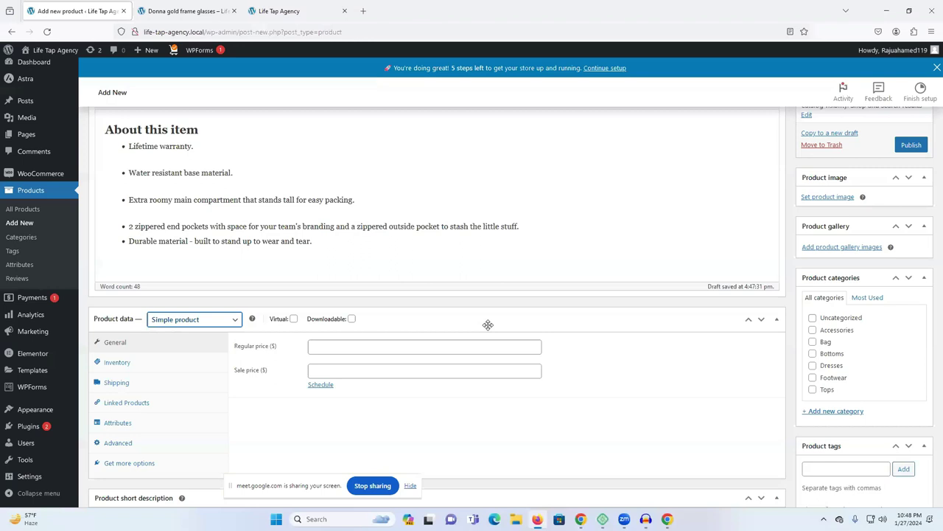
Mark the product as Virtual and Downloadable to view the download settings, and clear both options again
{"action": "left_click", "coordinate": [328, 349]}
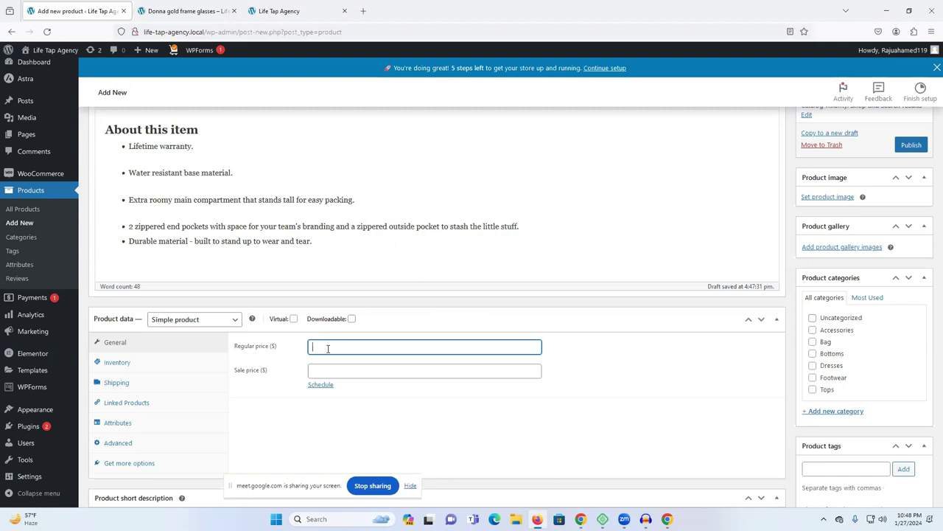
{"action": "left_click", "coordinate": [293, 318]}
{"action": "left_click", "coordinate": [351, 319]}
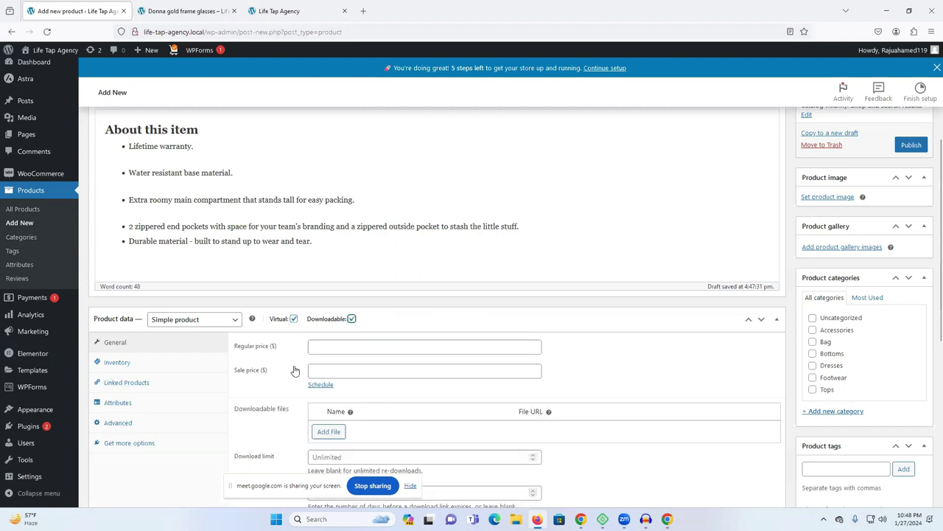
{"action": "scroll", "coordinate": [434, 367], "scroll_direction": "down", "scroll_amount": 3}
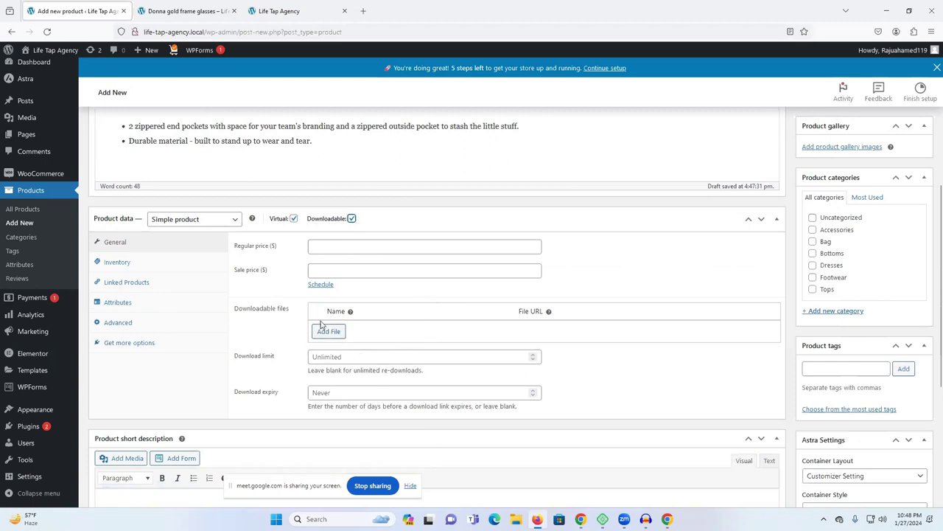
{"action": "left_click", "coordinate": [293, 218]}
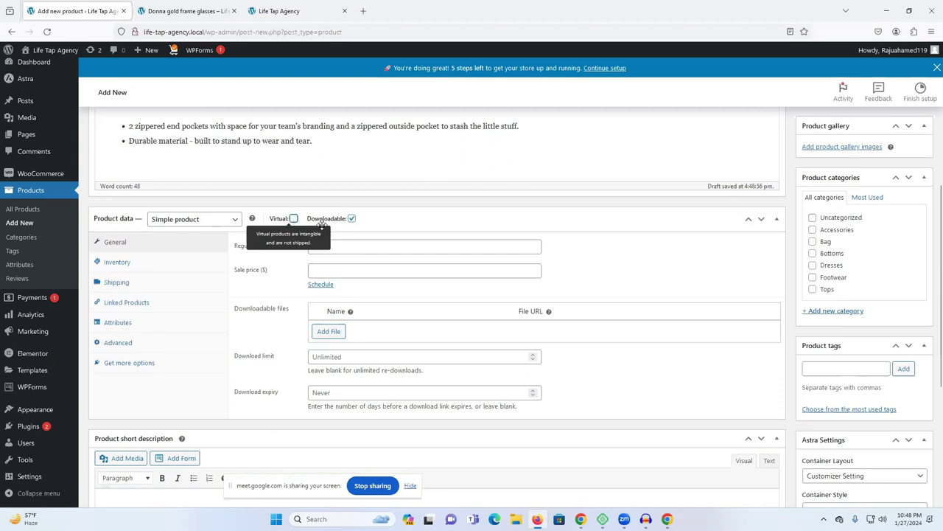
{"action": "left_click", "coordinate": [352, 219]}
{"action": "left_click", "coordinate": [349, 246]}
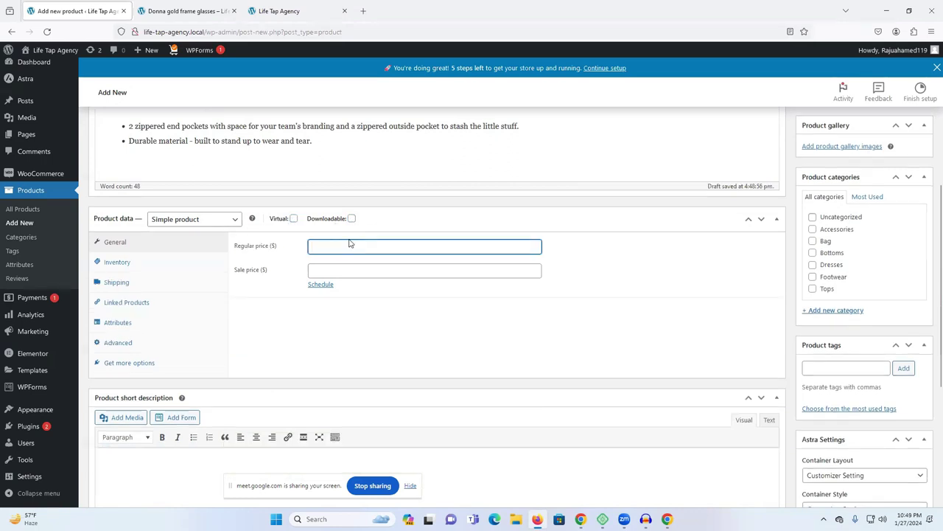
Switch to Chrome and save the duffel bag's first image, the full front view, as a JPEG in Downloads
{"action": "mouse_move", "coordinate": [581, 519]}
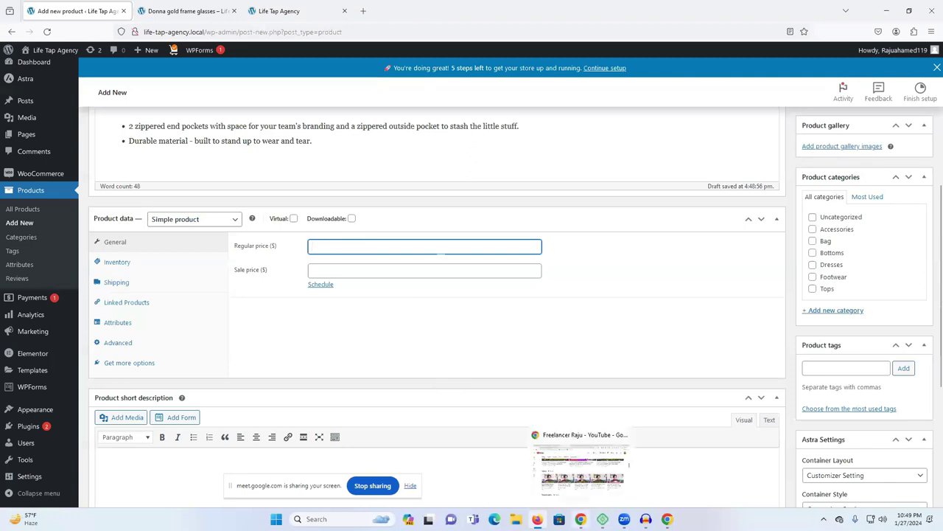
{"action": "left_click", "coordinate": [582, 463]}
{"action": "key", "text": "ctrl+Tab"}
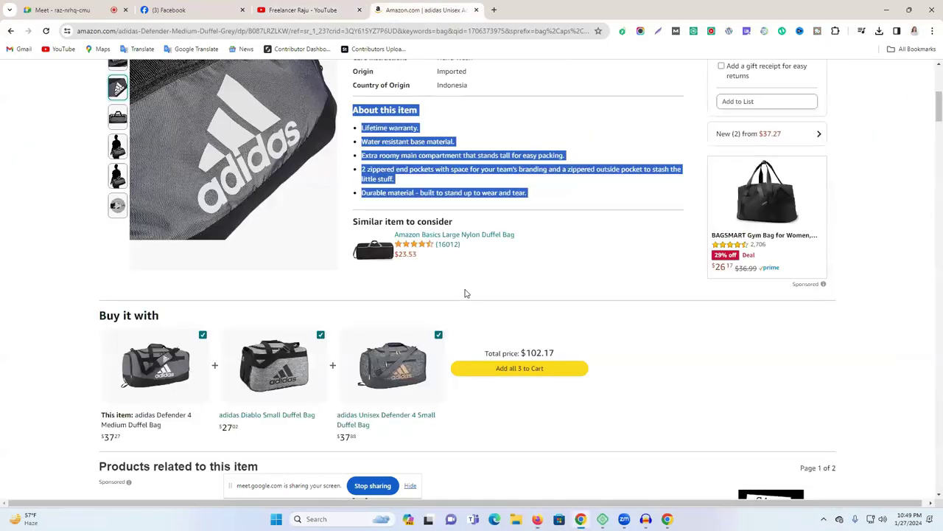
{"action": "scroll", "coordinate": [295, 244], "scroll_direction": "up", "scroll_amount": 2}
{"action": "mouse_move", "coordinate": [118, 88]}
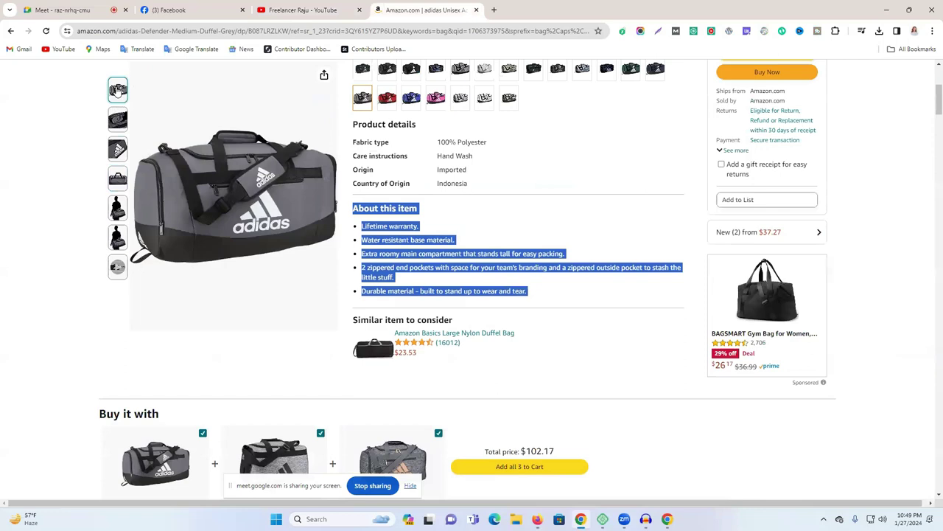
{"action": "right_click", "coordinate": [212, 129]}
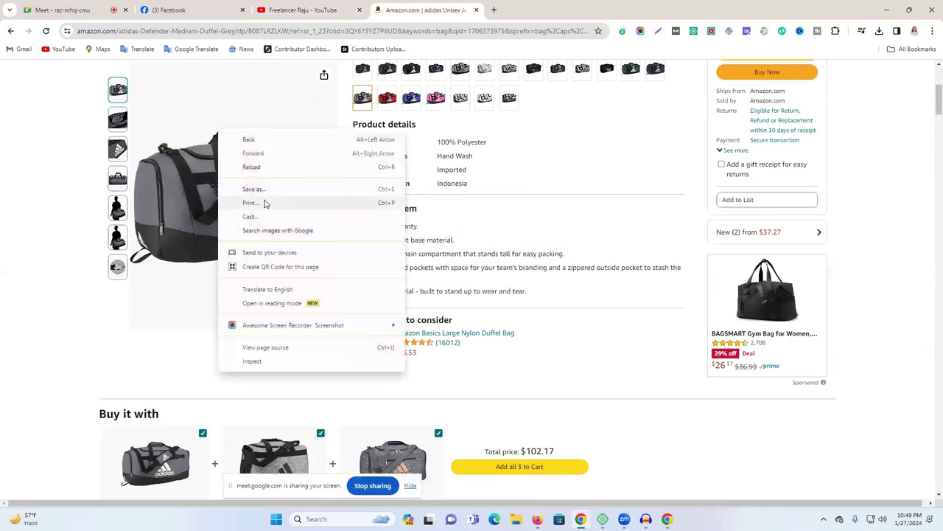
{"action": "left_click", "coordinate": [180, 152]}
{"action": "right_click", "coordinate": [198, 151]}
{"action": "left_click", "coordinate": [233, 177]}
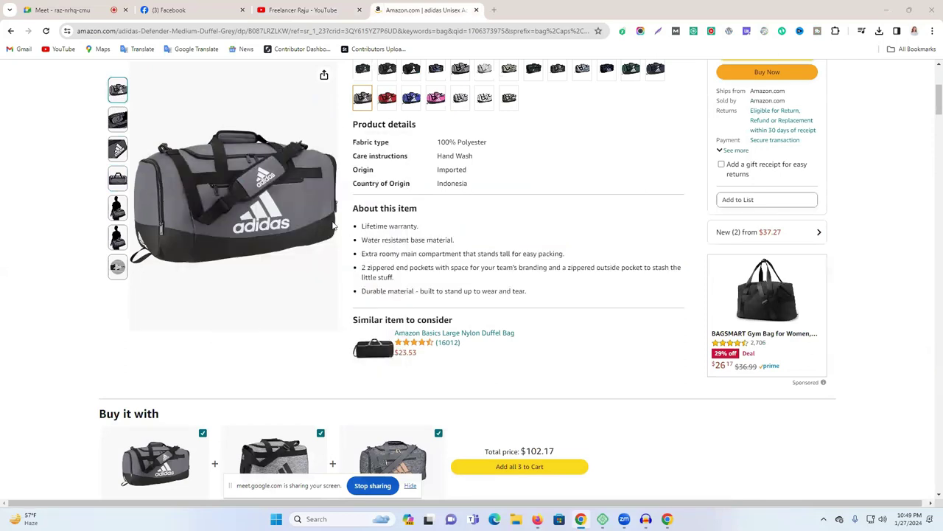
{"action": "left_click", "coordinate": [389, 247]}
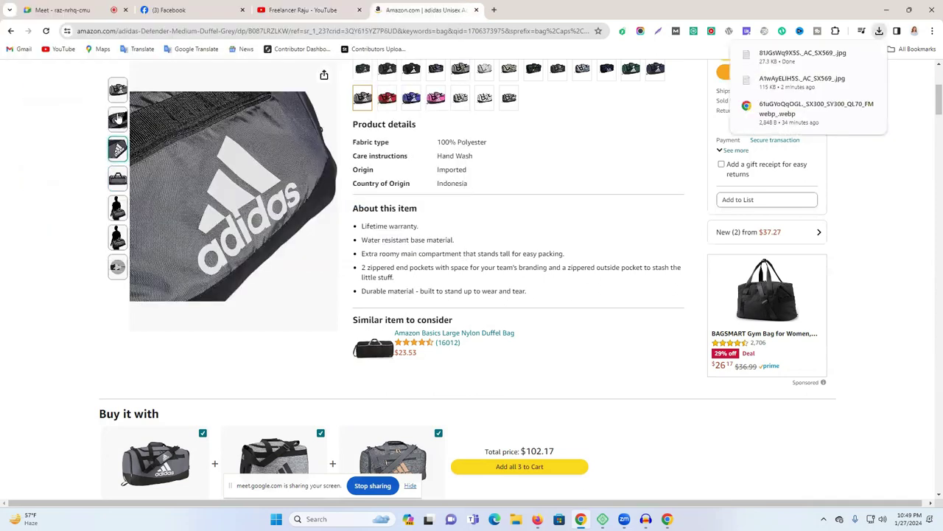
Save the duffel bag's second Amazon image as a JPEG in Downloads
{"action": "right_click", "coordinate": [236, 128]}
{"action": "left_click", "coordinate": [285, 155]}
{"action": "key", "text": "Return"}
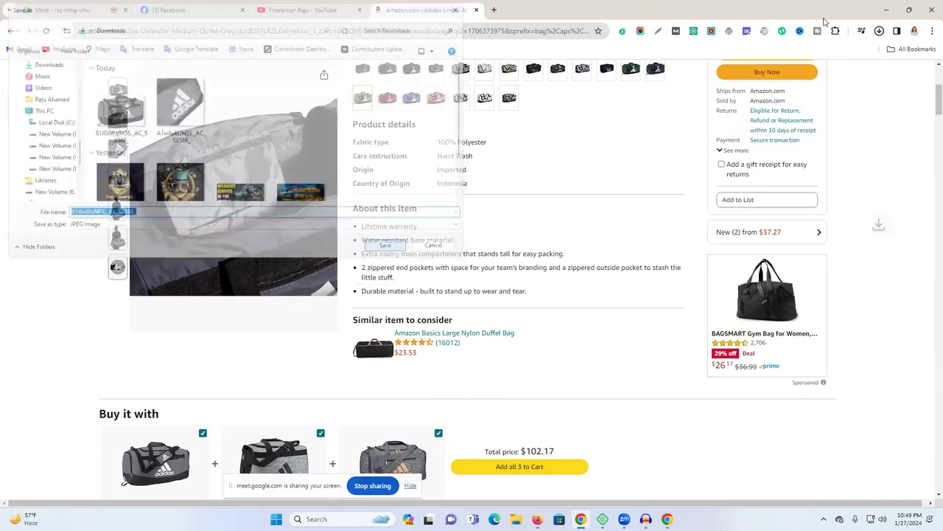
Capture the fifth image, the silhouette carrying the bag, with Lightshot and save it as Screenshot.png
{"action": "mouse_move", "coordinate": [116, 203]}
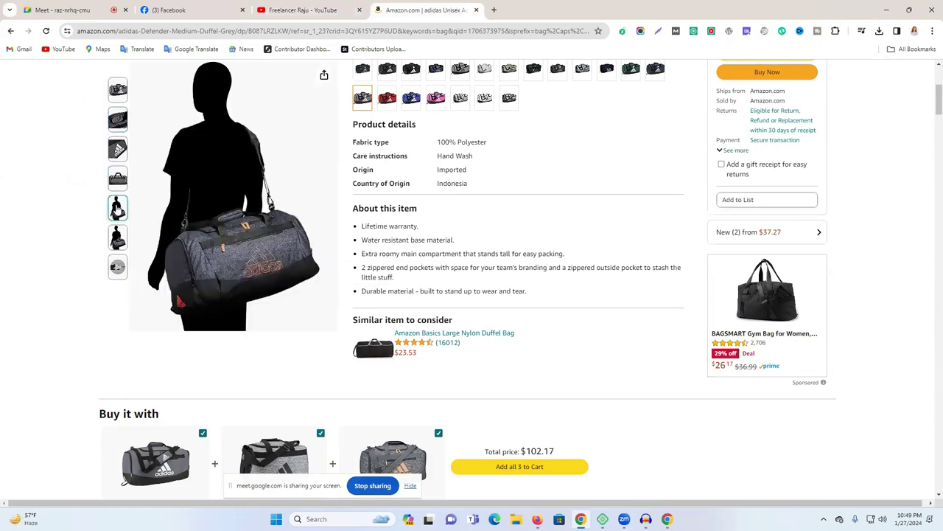
{"action": "left_click", "coordinate": [657, 33]}
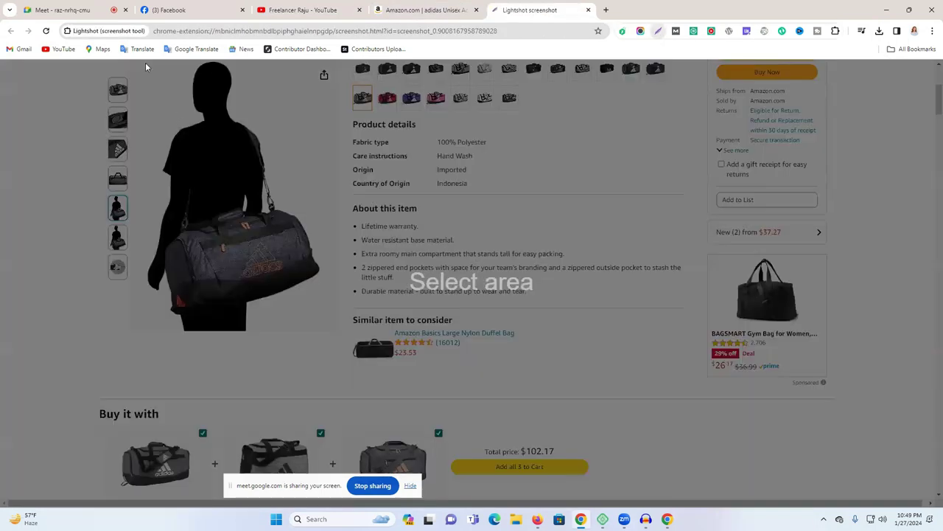
{"action": "left_click_drag", "start_coordinate": [134, 61], "coordinate": [334, 329]}
{"action": "left_click", "coordinate": [314, 338]}
{"action": "left_click", "coordinate": [389, 248]}
Save the sixth image, the other silhouette view of the carried bag, as a JPEG in Downloads
{"action": "left_click", "coordinate": [119, 243]}
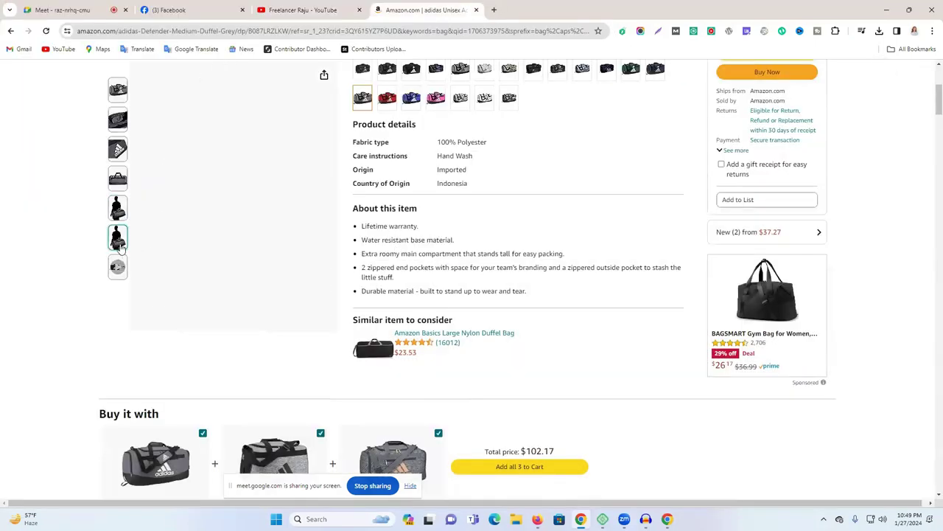
{"action": "right_click", "coordinate": [227, 161]}
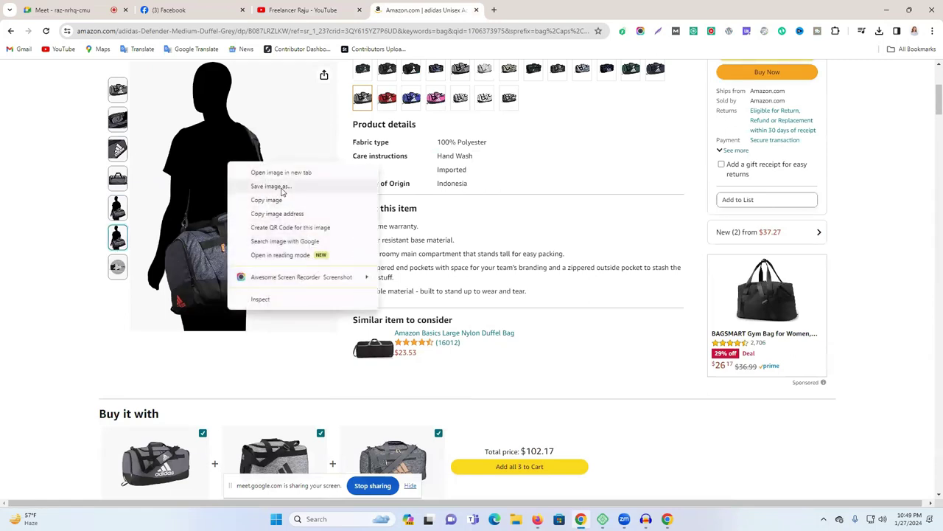
{"action": "left_click", "coordinate": [282, 187]}
{"action": "left_click", "coordinate": [387, 247]}
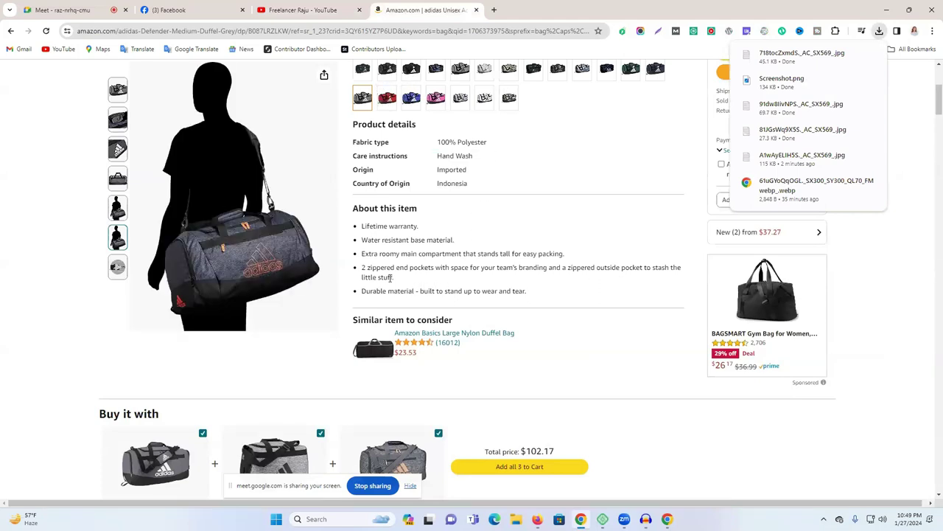
Copy the Product details section from Amazon and paste it into the product short description in Firefox
{"action": "left_click_drag", "start_coordinate": [354, 129], "coordinate": [479, 185]}
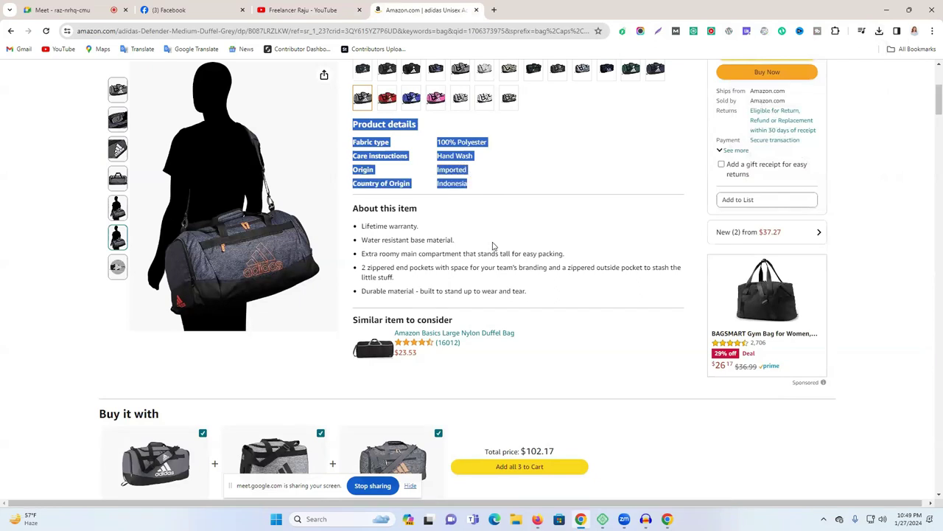
{"action": "left_click", "coordinate": [537, 519]}
{"action": "scroll", "coordinate": [244, 369], "scroll_direction": "down", "scroll_amount": 2}
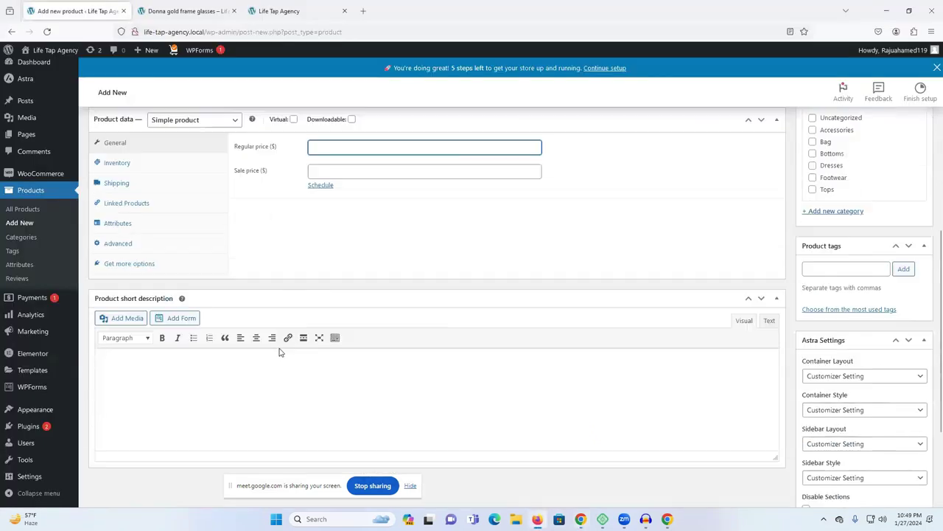
{"action": "left_click", "coordinate": [279, 353]}
{"action": "key", "text": "ctrl+v"}
{"action": "scroll", "coordinate": [159, 329], "scroll_direction": "up", "scroll_amount": 2}
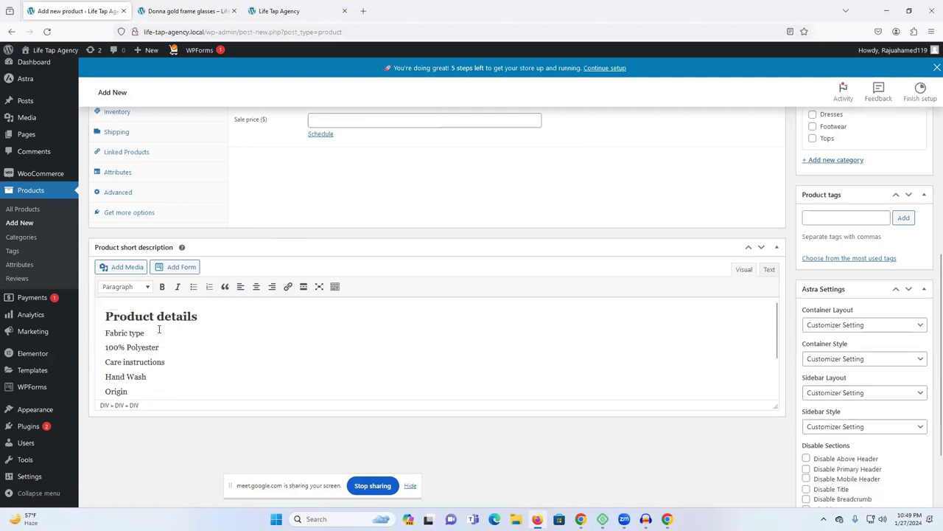
Look up the duffel bag's price on the Amazon page in Chrome and set the product's regular price to 37.00 in Firefox
{"action": "scroll", "coordinate": [466, 300], "scroll_direction": "up", "scroll_amount": 2}
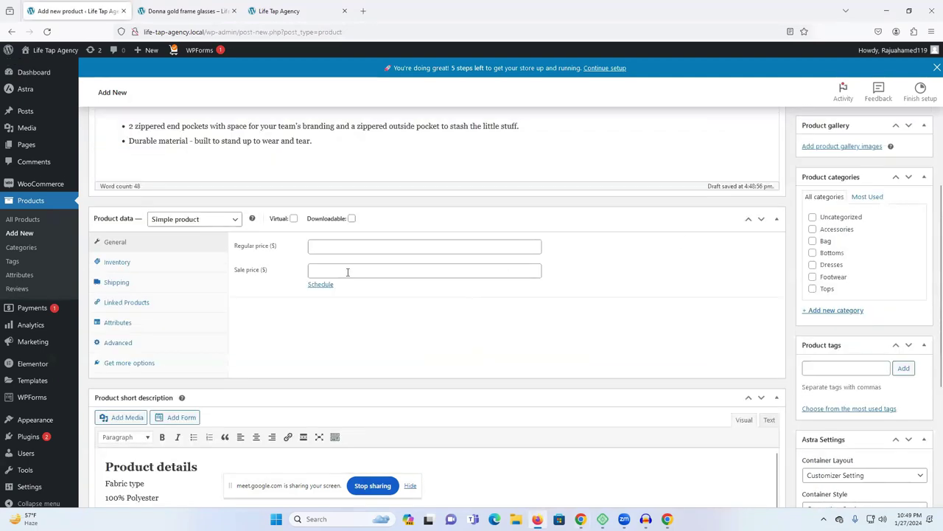
{"action": "left_click", "coordinate": [581, 519]}
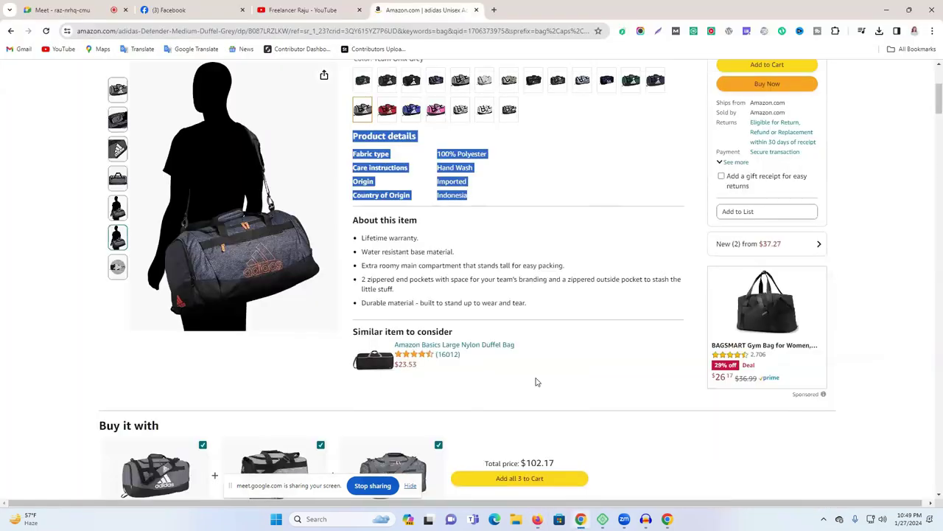
{"action": "scroll", "coordinate": [568, 347], "scroll_direction": "up", "scroll_amount": 1}
{"action": "left_click", "coordinate": [639, 159]}
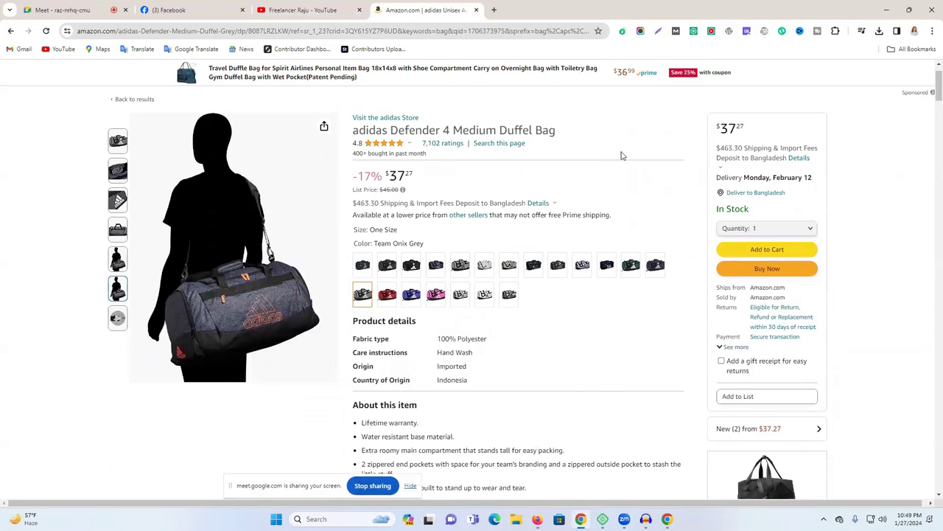
{"action": "double_click", "coordinate": [399, 175]}
{"action": "left_click", "coordinate": [385, 188]}
{"action": "key", "text": "alt+Tab"}
{"action": "left_click", "coordinate": [331, 248]}
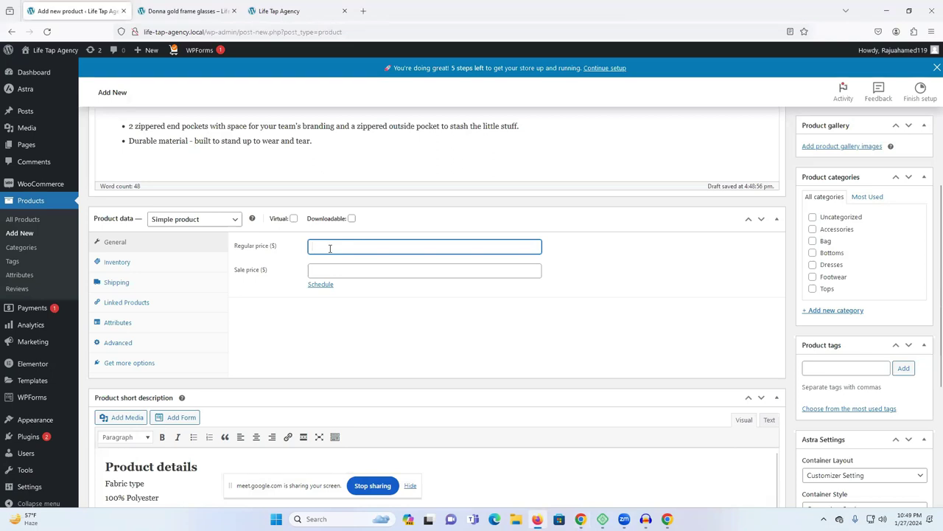
{"action": "type", "text": "37"}
{"action": "left_click", "coordinate": [404, 322]}
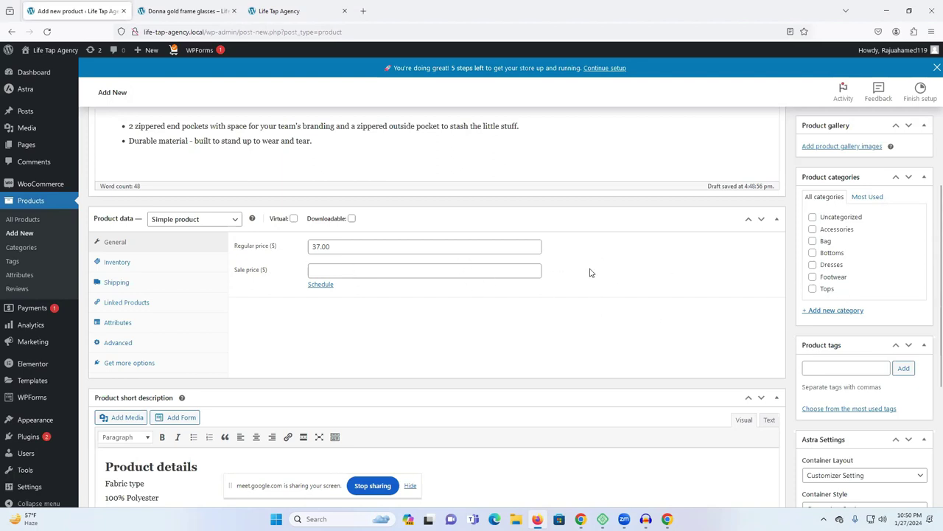
Upload the front-view image of the grey Adidas duffel bag from Downloads and set it as the product image
{"action": "scroll", "coordinate": [811, 295], "scroll_direction": "up", "scroll_amount": 5}
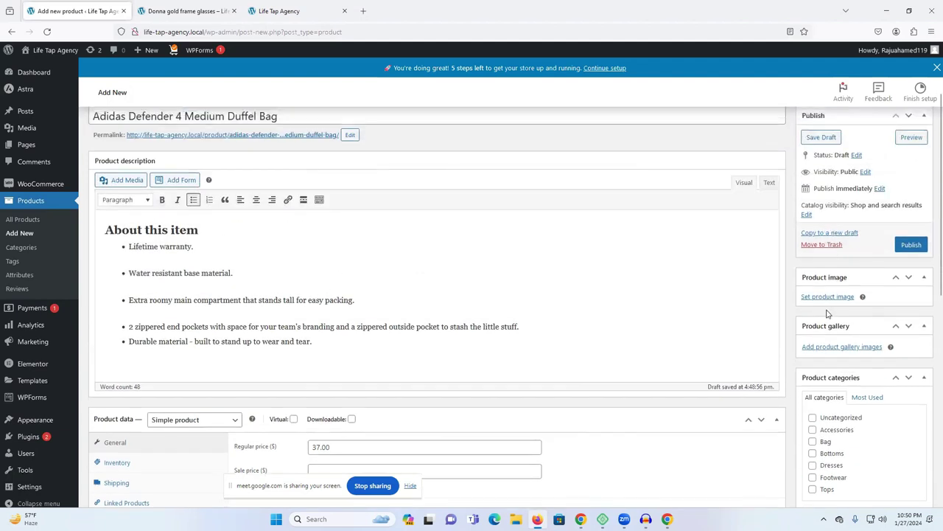
{"action": "left_click", "coordinate": [284, 11]}
{"action": "left_click", "coordinate": [211, 6]}
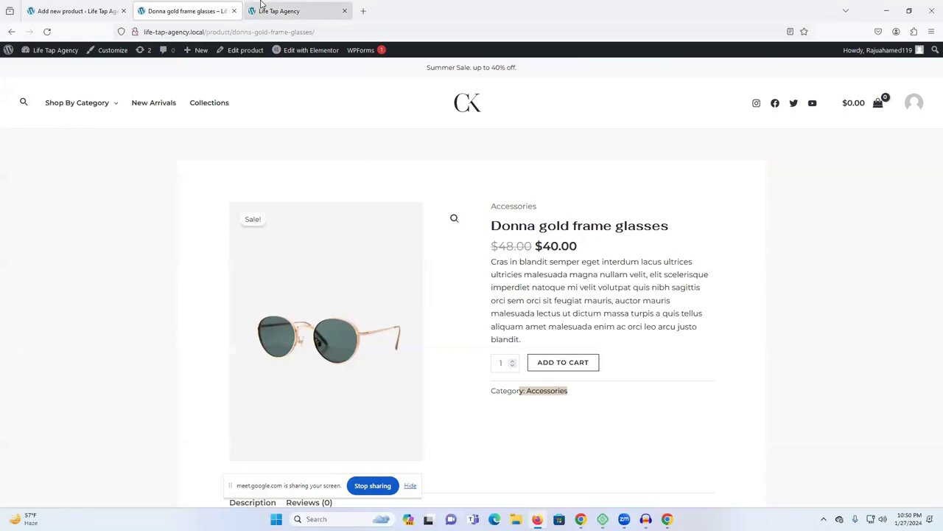
{"action": "left_click", "coordinate": [110, 9]}
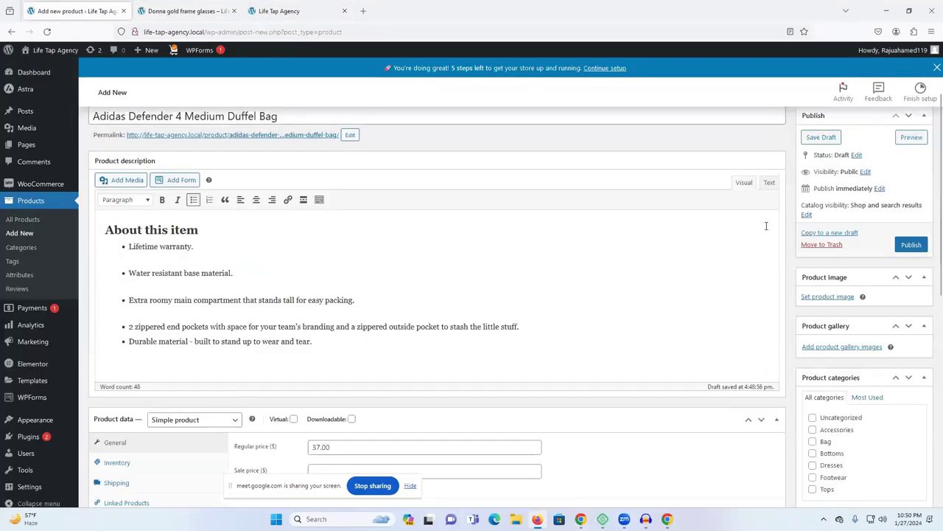
{"action": "left_click", "coordinate": [826, 298]}
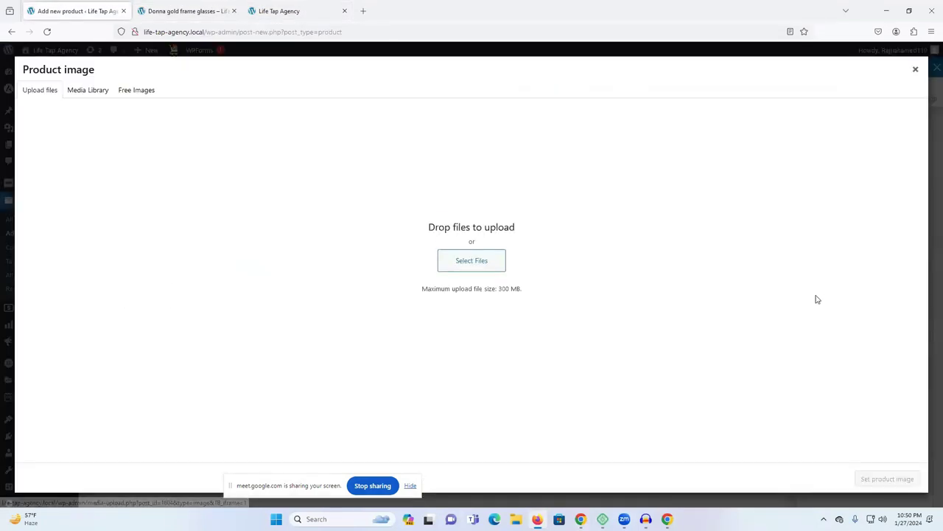
{"action": "left_click", "coordinate": [467, 258]}
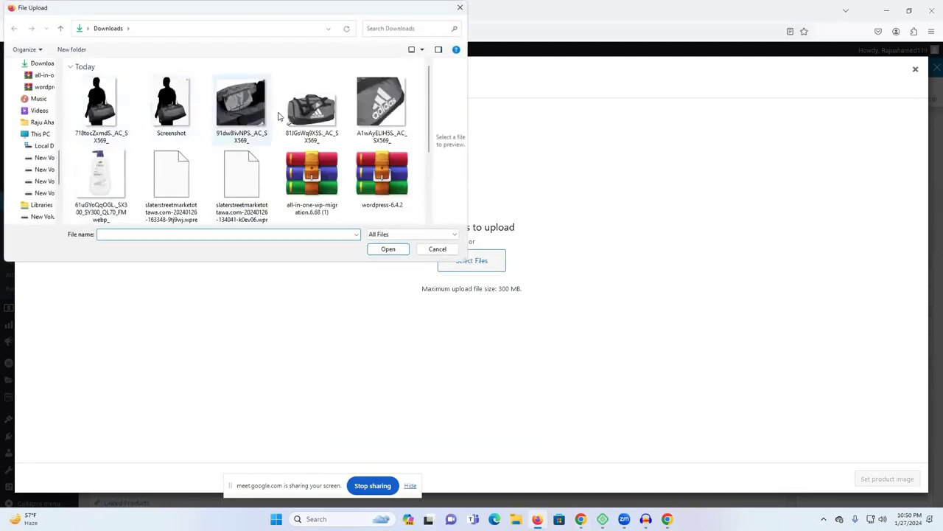
{"action": "left_click", "coordinate": [319, 115]}
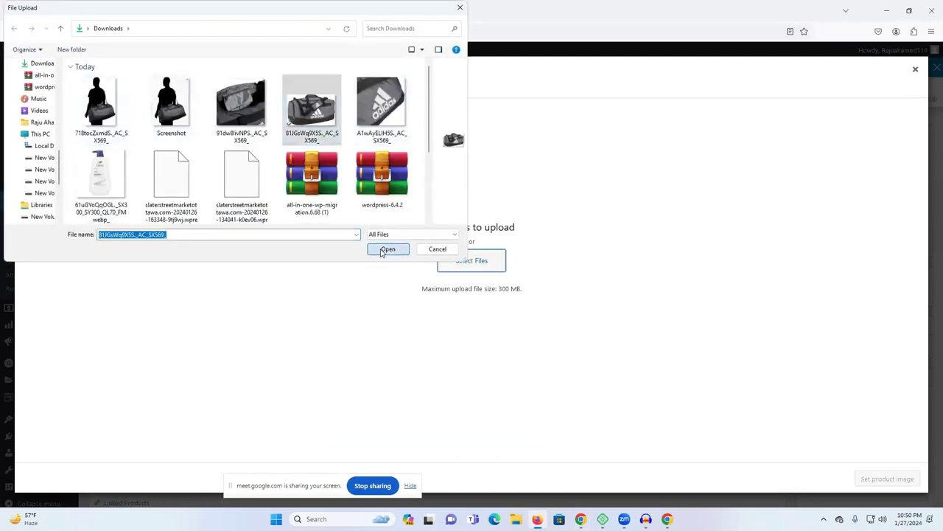
{"action": "left_click", "coordinate": [388, 249]}
{"action": "left_click", "coordinate": [899, 479]}
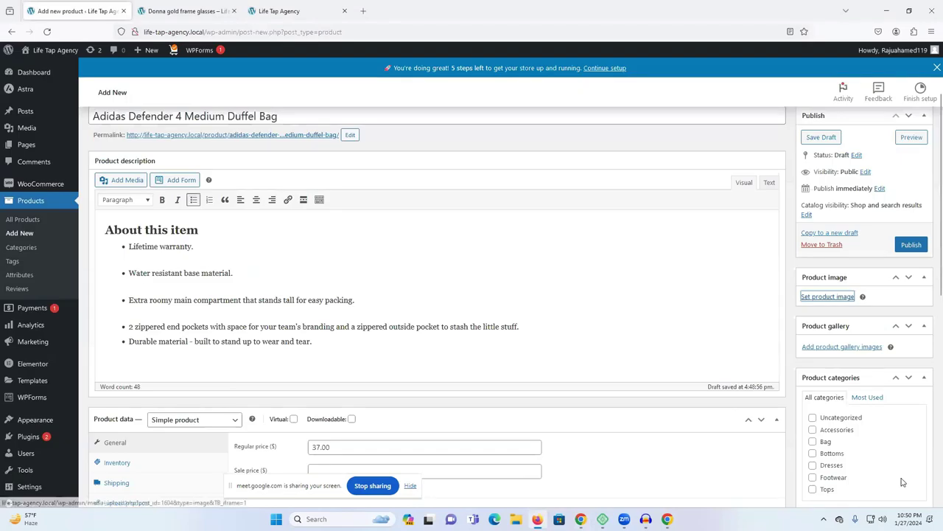
Upload the five saved duffel bag images from Downloads and add them to the product gallery
{"action": "scroll", "coordinate": [872, 385], "scroll_direction": "down", "scroll_amount": 1}
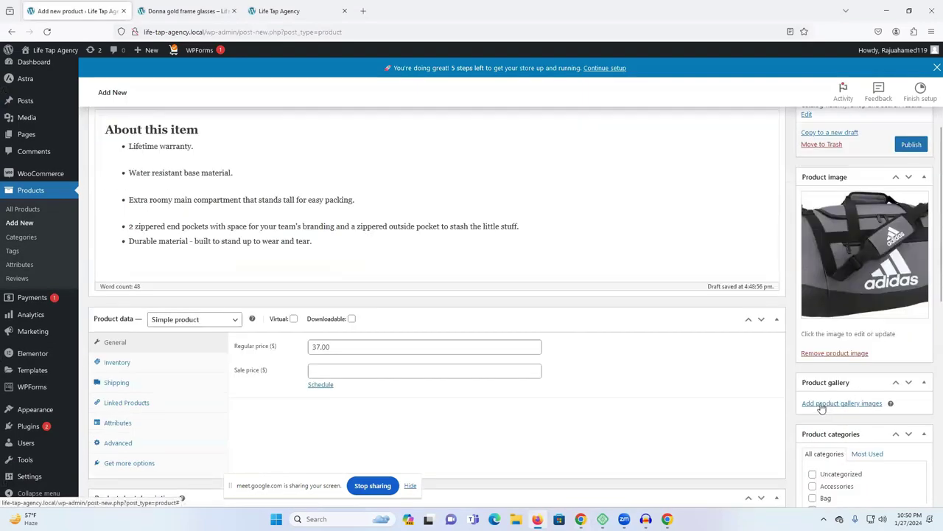
{"action": "left_click", "coordinate": [823, 405]}
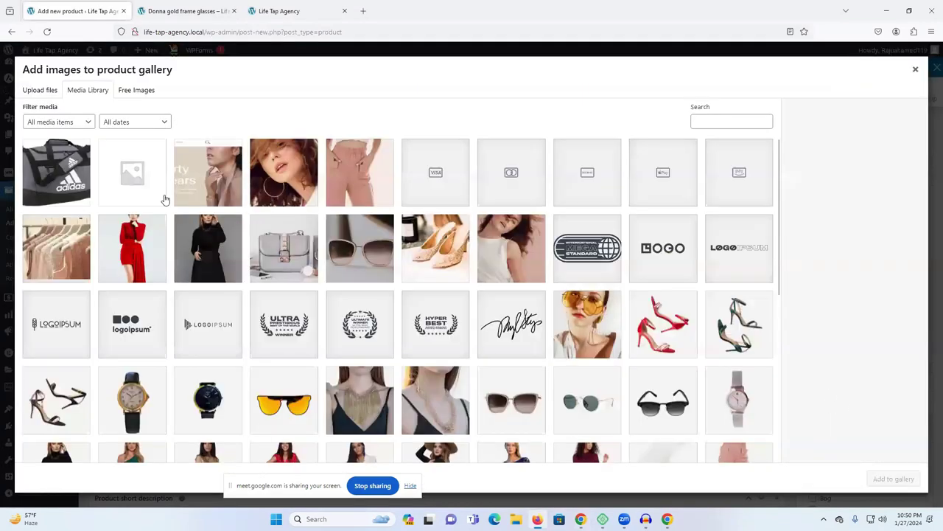
{"action": "left_click", "coordinate": [42, 91]}
{"action": "left_click", "coordinate": [449, 270]}
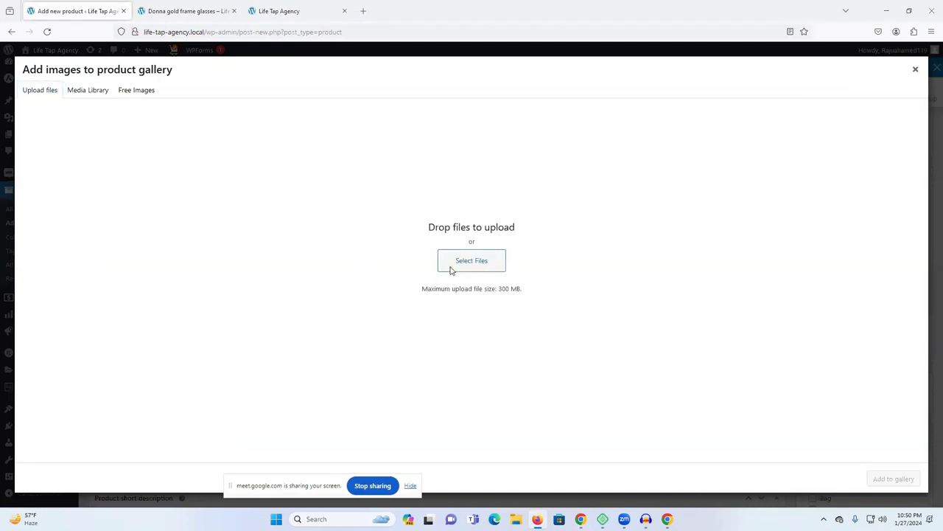
{"action": "left_click_drag", "start_coordinate": [67, 102], "coordinate": [352, 112]}
{"action": "left_click", "coordinate": [388, 249]}
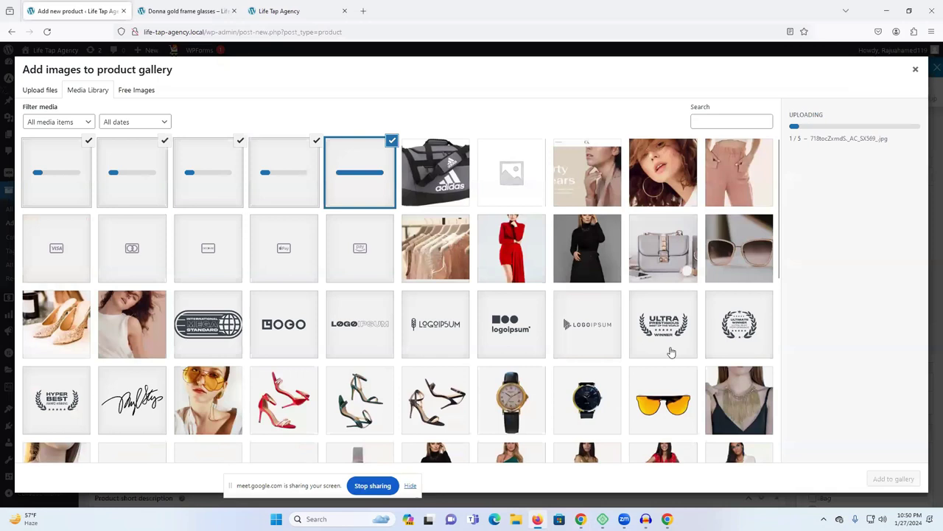
{"action": "left_click", "coordinate": [894, 479]}
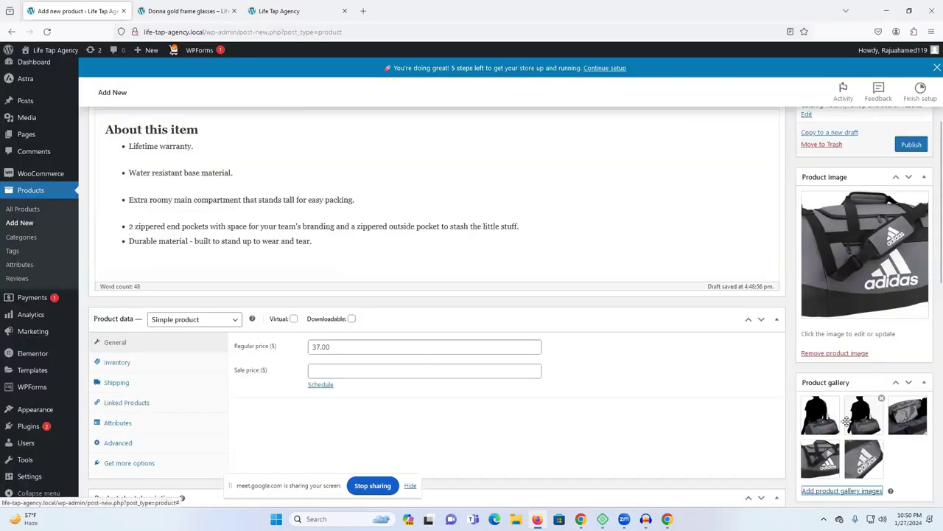
Assign the duffel bag product to the Bag and Accessories categories
{"action": "scroll", "coordinate": [848, 424], "scroll_direction": "down", "scroll_amount": 1}
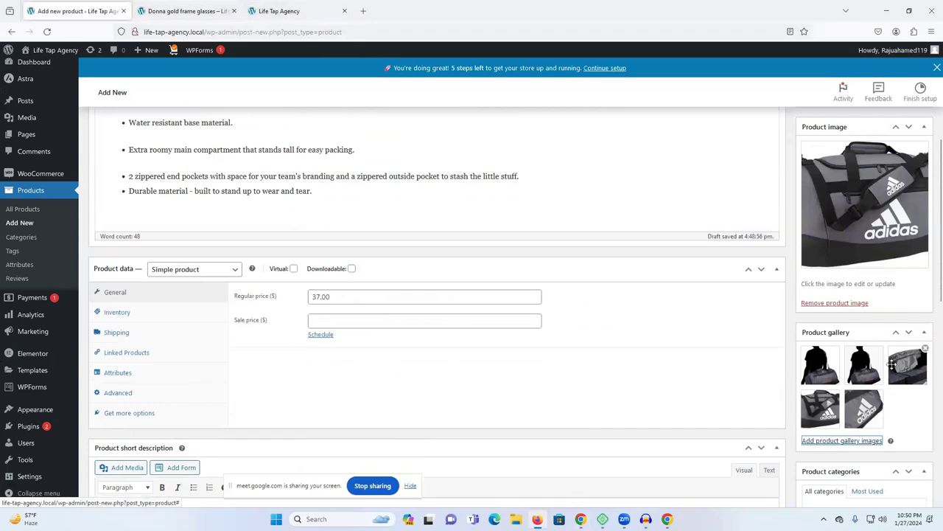
{"action": "scroll", "coordinate": [722, 332], "scroll_direction": "up", "scroll_amount": 3}
{"action": "scroll", "coordinate": [811, 335], "scroll_direction": "down", "scroll_amount": 4}
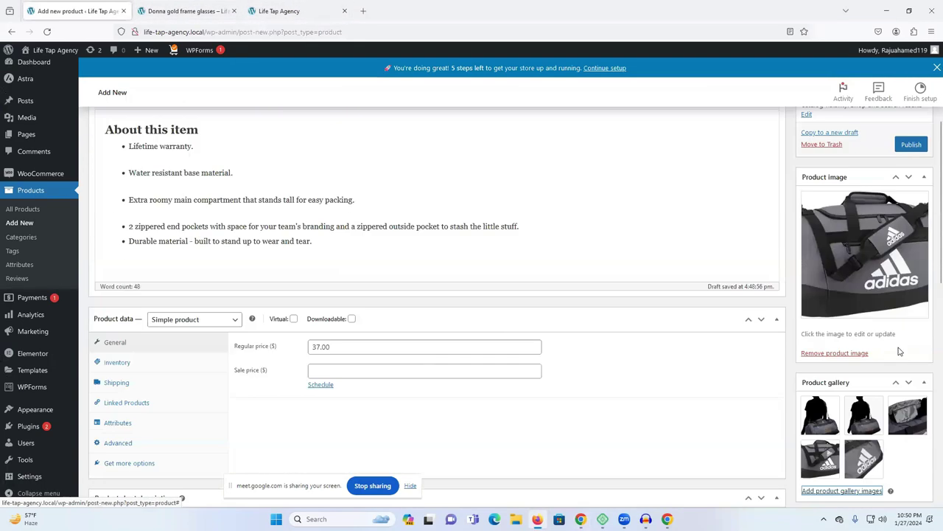
{"action": "scroll", "coordinate": [861, 320], "scroll_direction": "down", "scroll_amount": 2}
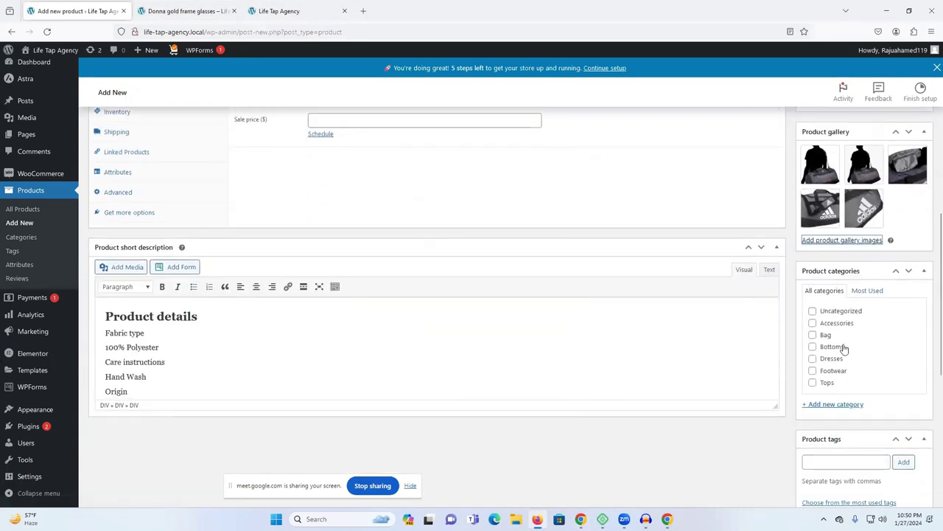
{"action": "left_click", "coordinate": [813, 336]}
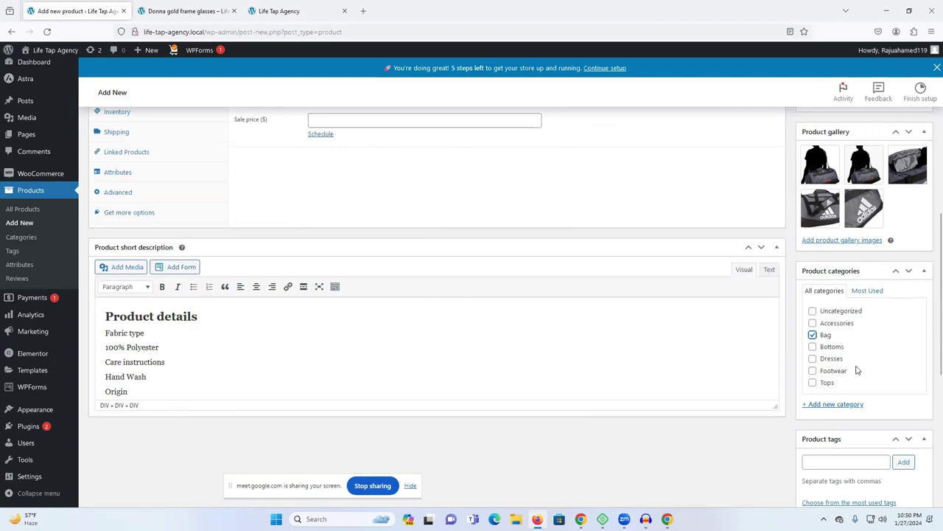
{"action": "left_click", "coordinate": [813, 324]}
{"action": "scroll", "coordinate": [846, 382], "scroll_direction": "down", "scroll_amount": 2}
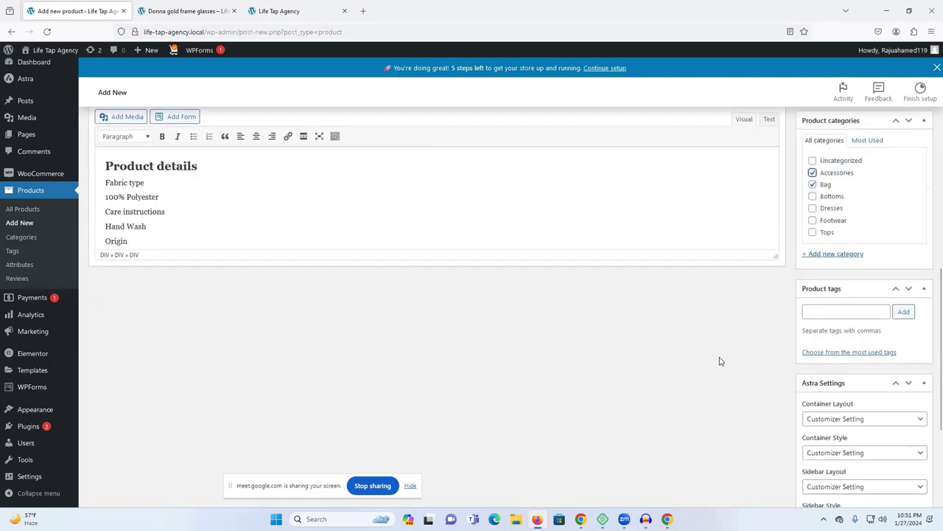
{"action": "scroll", "coordinate": [733, 347], "scroll_direction": "up", "scroll_amount": 2}
{"action": "scroll", "coordinate": [846, 386], "scroll_direction": "down", "scroll_amount": 2}
Switch to Chrome and search Google for "product tags generator" in a new tab
{"action": "left_click", "coordinate": [818, 312]}
{"action": "left_click", "coordinate": [310, 6]}
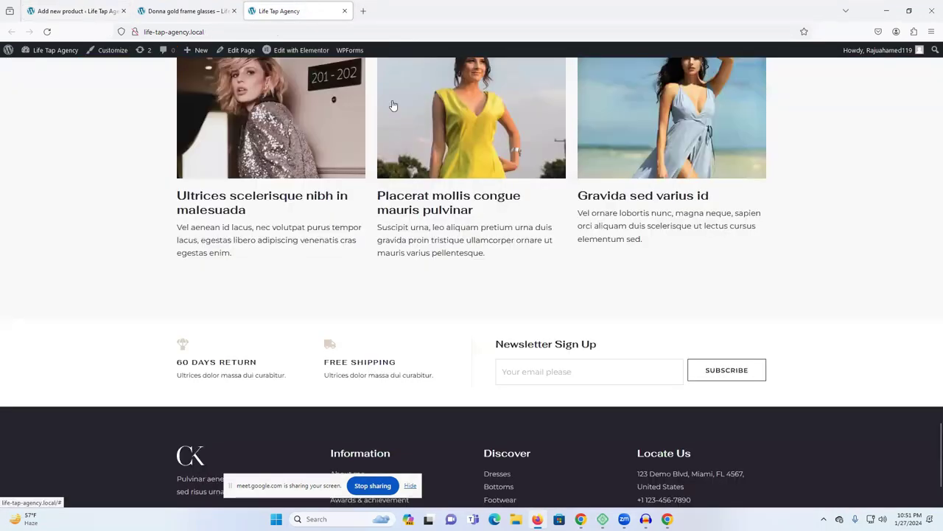
{"action": "left_click", "coordinate": [580, 519]}
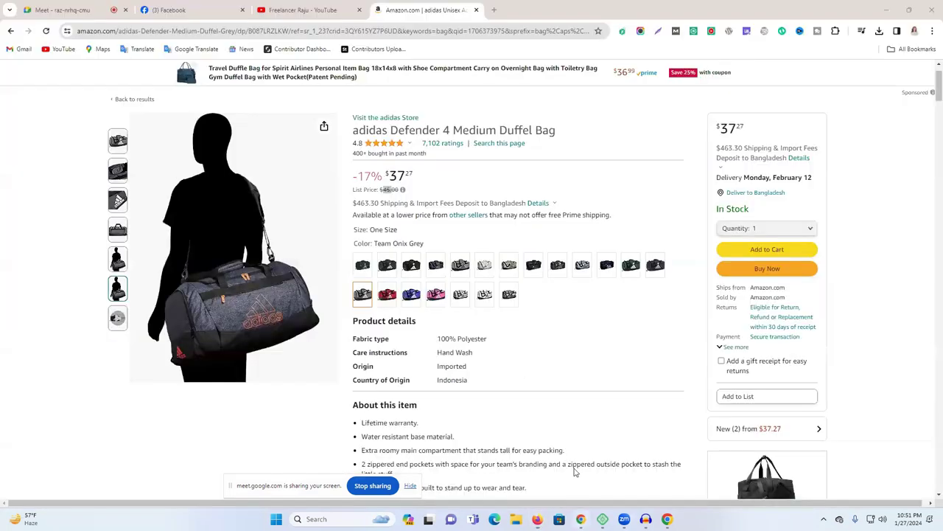
{"action": "left_click", "coordinate": [494, 10]}
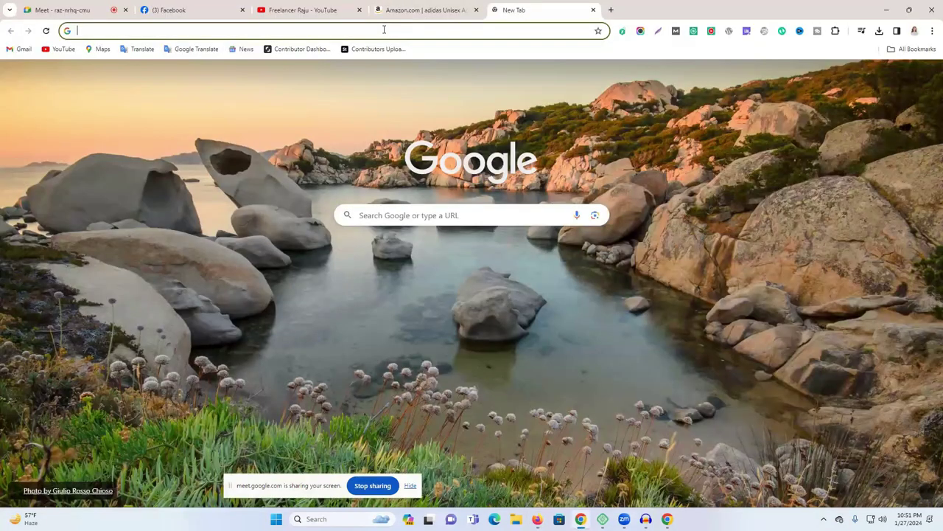
{"action": "left_click", "coordinate": [384, 29]}
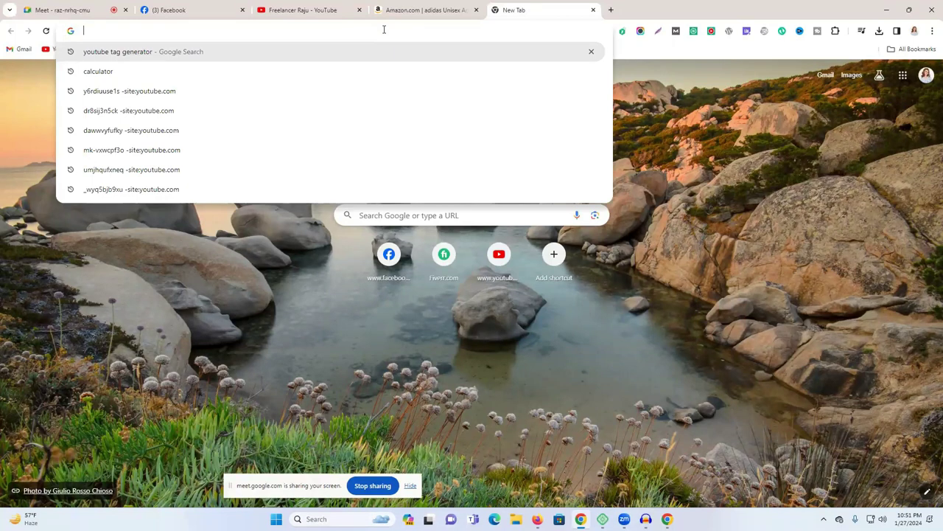
{"action": "type", "text": "produ"}
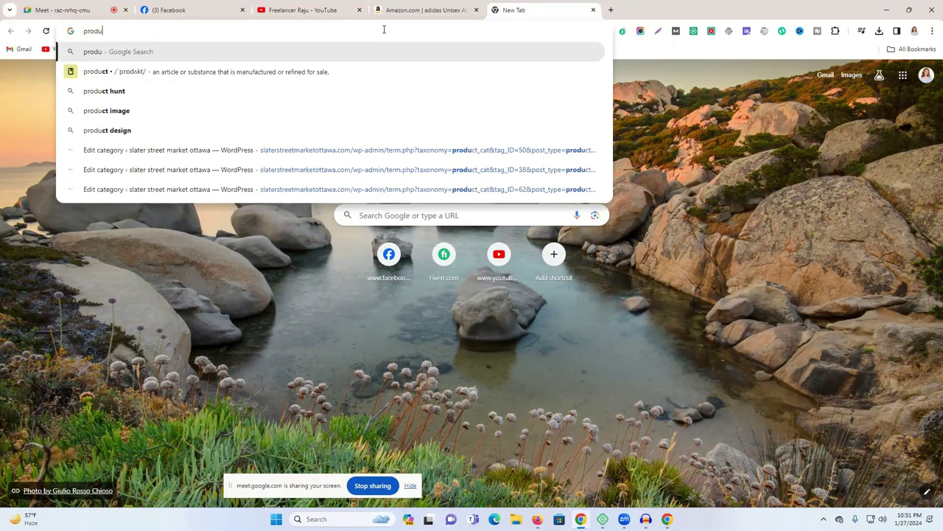
{"action": "type", "text": "ct tags"}
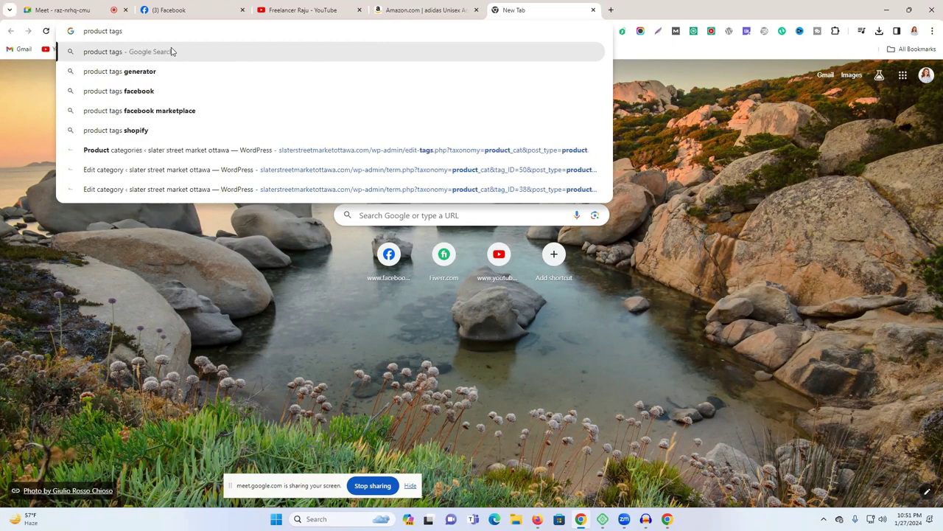
{"action": "left_click", "coordinate": [169, 71]}
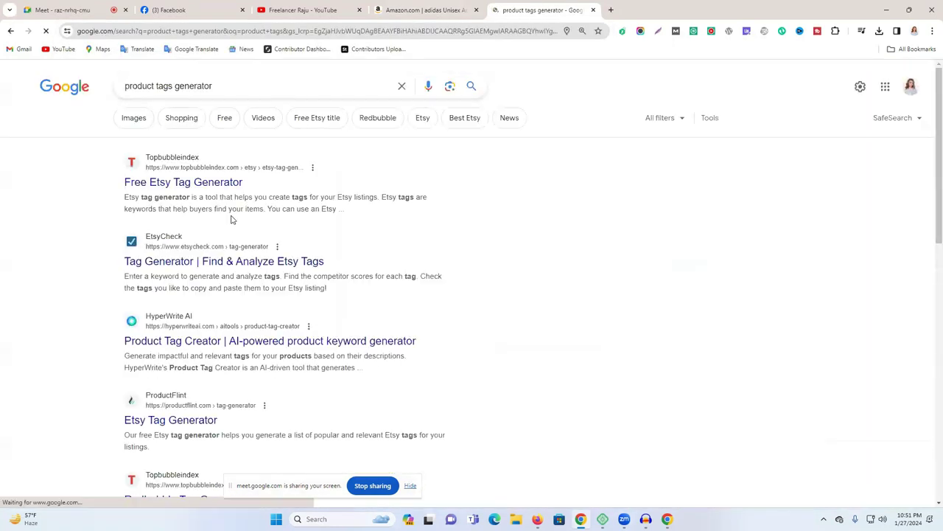
Look through the product tag generator results and broaden the Google search to "tags generator"
{"action": "scroll", "coordinate": [221, 243], "scroll_direction": "down", "scroll_amount": 4}
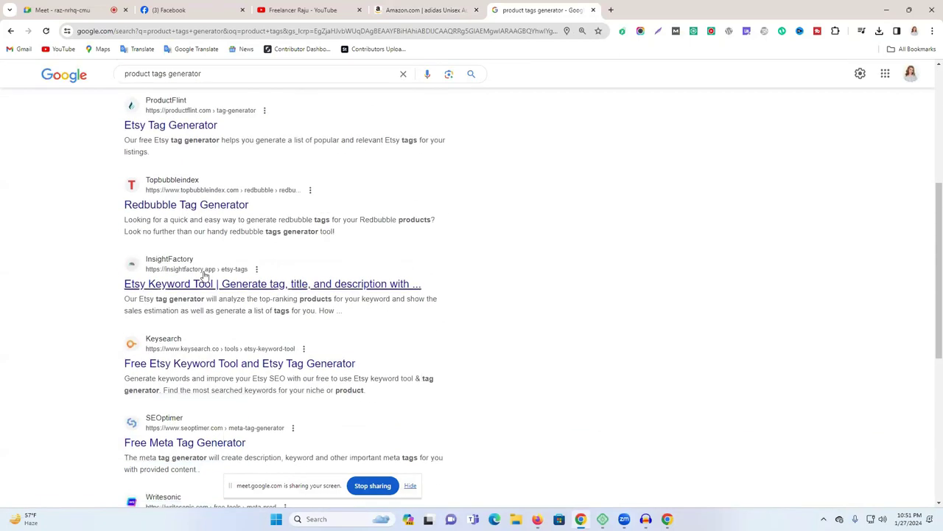
{"action": "scroll", "coordinate": [210, 274], "scroll_direction": "down", "scroll_amount": 2}
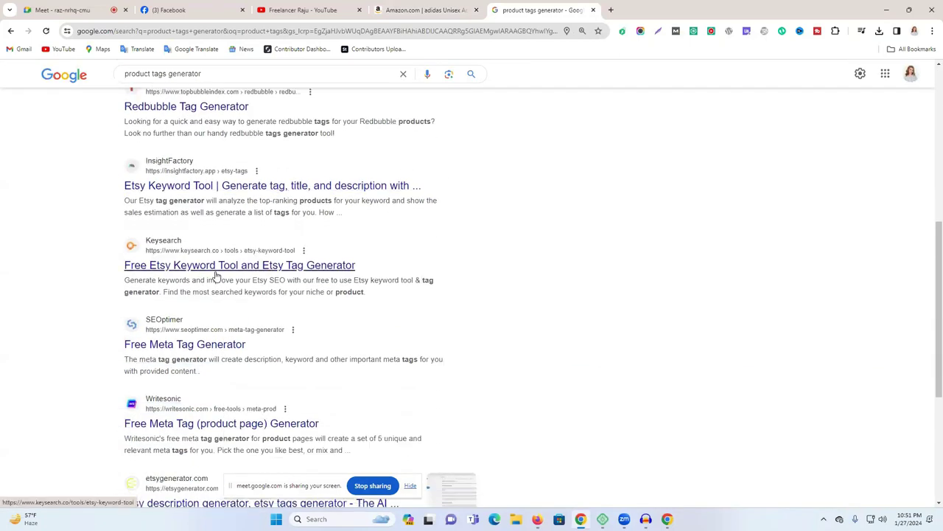
{"action": "scroll", "coordinate": [216, 275], "scroll_direction": "down", "scroll_amount": 3}
{"action": "scroll", "coordinate": [278, 274], "scroll_direction": "up", "scroll_amount": 1}
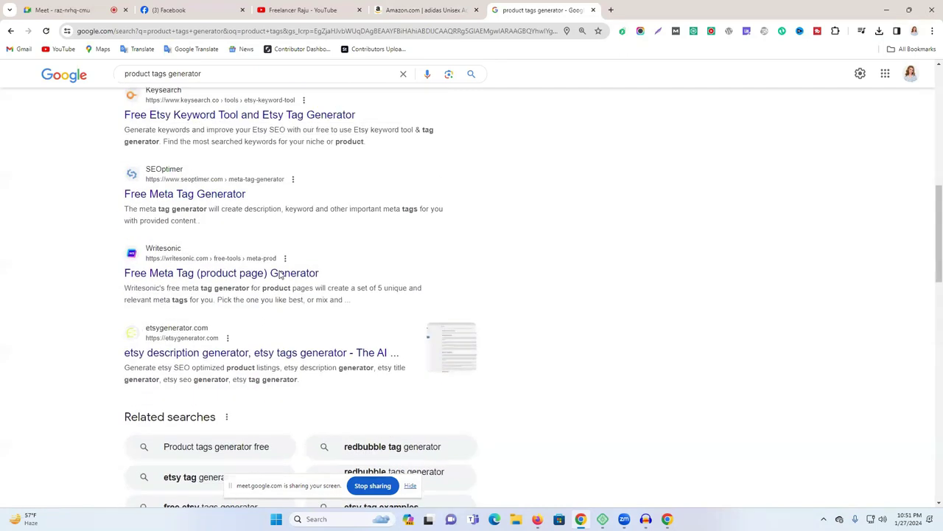
{"action": "scroll", "coordinate": [273, 266], "scroll_direction": "up", "scroll_amount": 7}
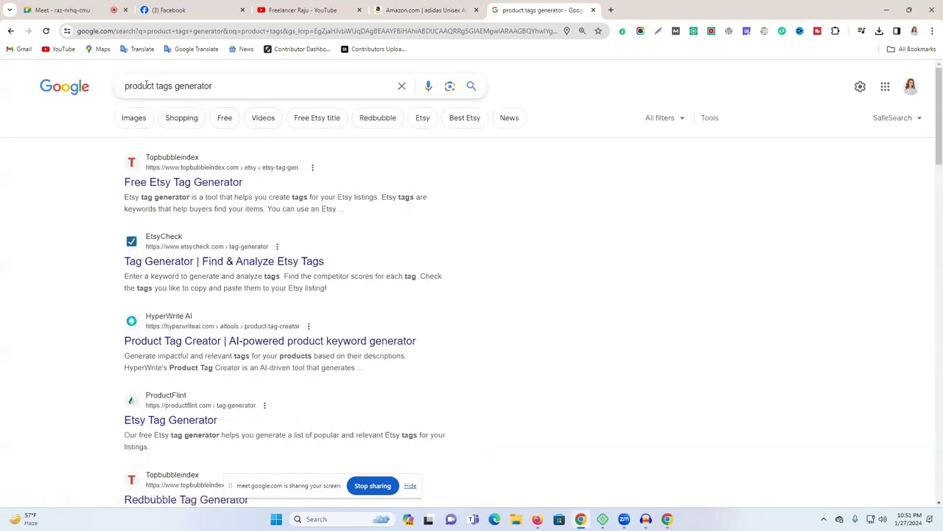
{"action": "left_click_drag", "start_coordinate": [153, 85], "coordinate": [106, 87]}
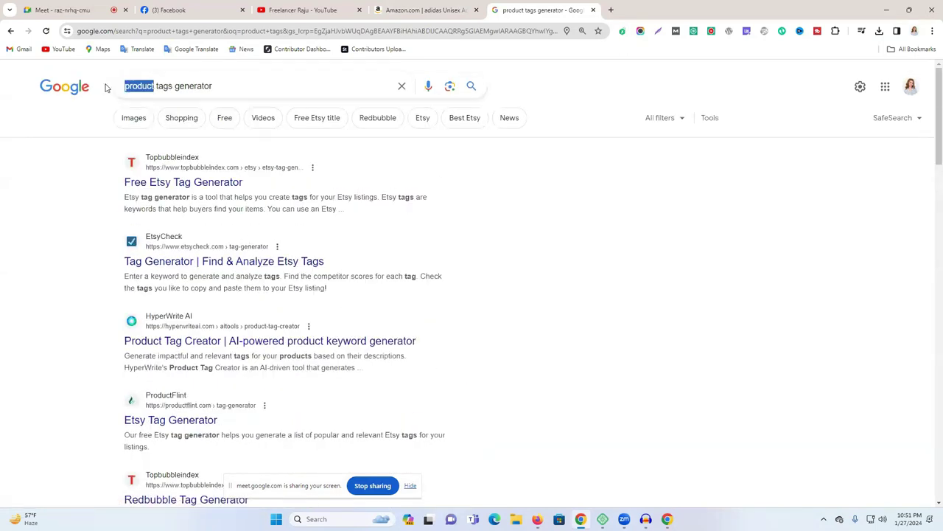
{"action": "key", "text": "BackSpace"}
{"action": "left_click", "coordinate": [175, 104]}
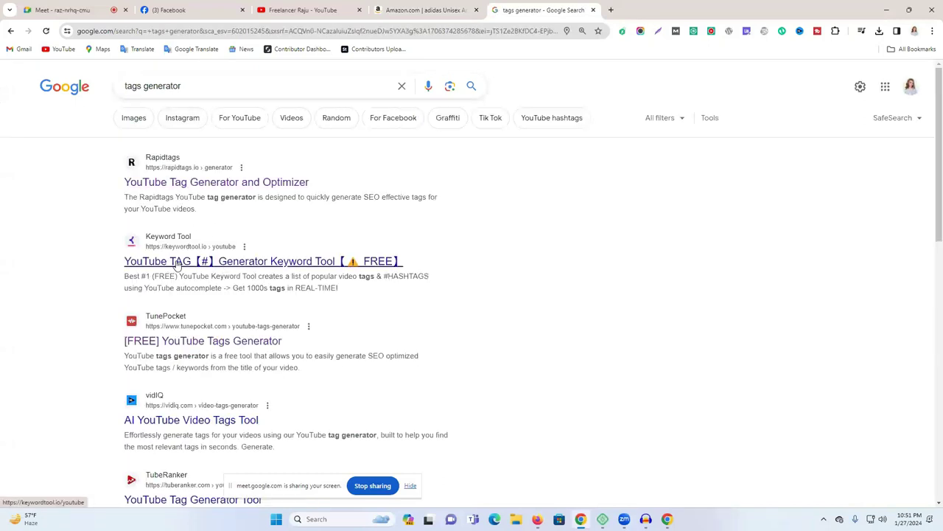
Open Keyword Tool from the results and search its Amazon keywords for the Amazon product title "adidas Defender 4 Medium Duffel Bag"
{"action": "left_click", "coordinate": [195, 264]}
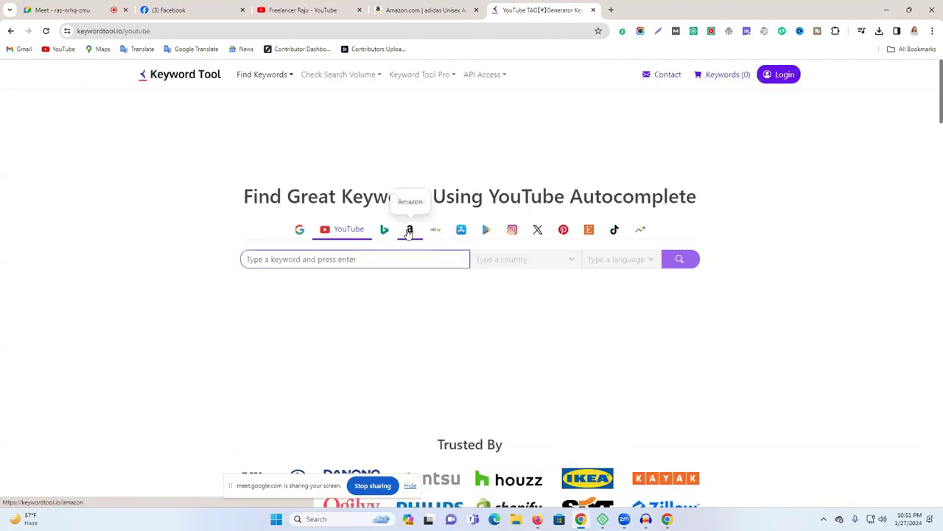
{"action": "left_click", "coordinate": [422, 7]}
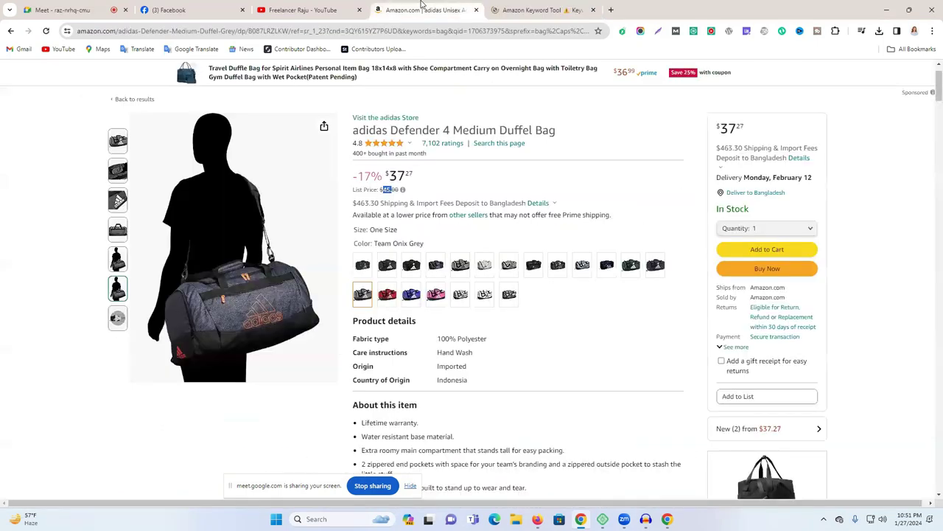
{"action": "left_click_drag", "start_coordinate": [353, 136], "coordinate": [560, 137]}
{"action": "key", "text": "ctrl+c"}
{"action": "left_click", "coordinate": [542, 9]}
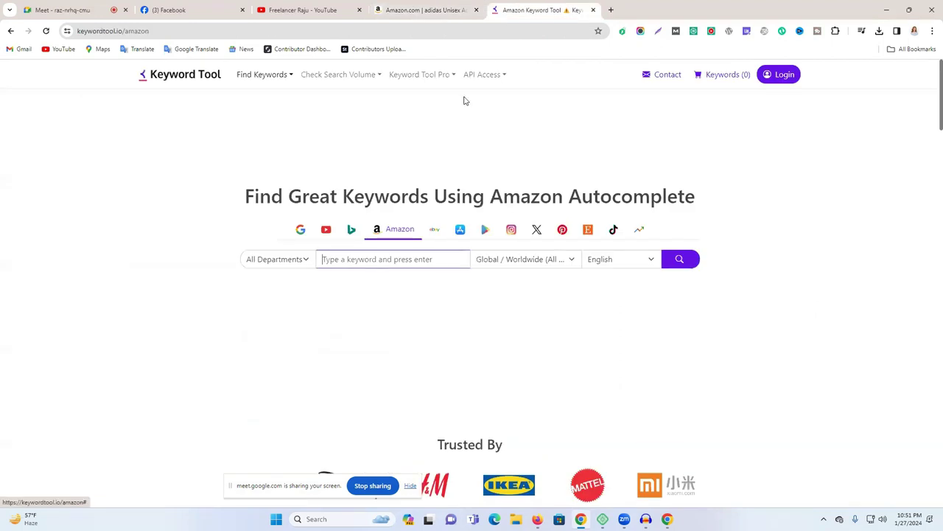
{"action": "left_click", "coordinate": [373, 258]}
{"action": "key", "text": "ctrl+v"}
{"action": "left_click", "coordinate": [678, 261]}
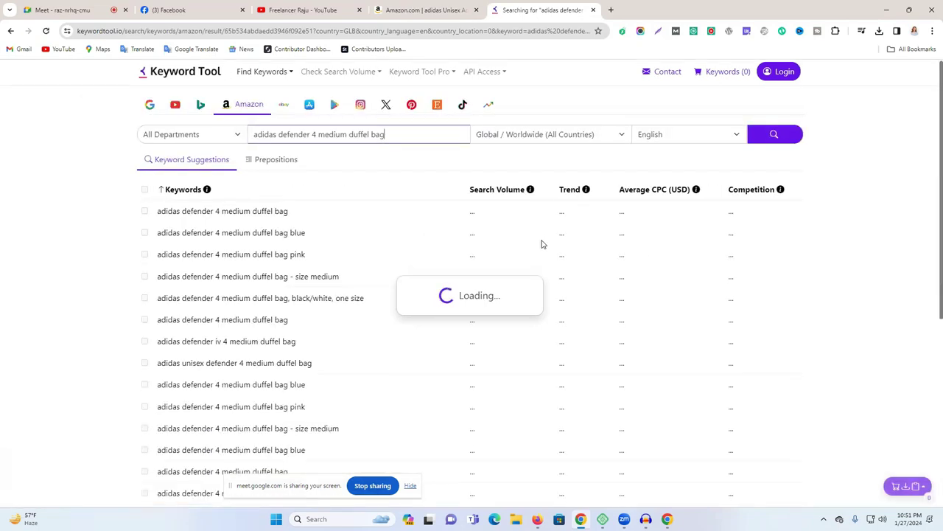
Look through the keyword suggestions, and shorten the Amazon keyword search to "adidas defender bag"
{"action": "scroll", "coordinate": [542, 243], "scroll_direction": "down", "scroll_amount": 5}
{"action": "scroll", "coordinate": [542, 244], "scroll_direction": "up", "scroll_amount": 3}
{"action": "scroll", "coordinate": [542, 244], "scroll_direction": "up", "scroll_amount": 3}
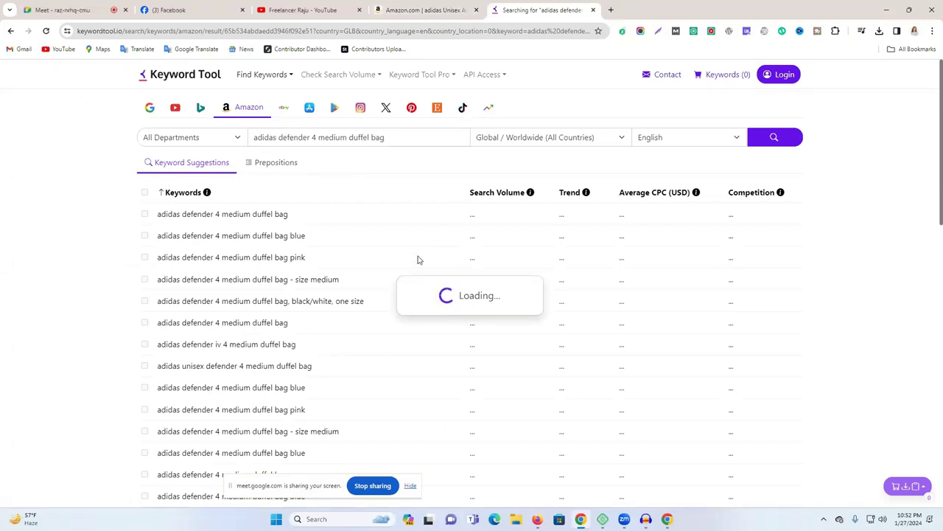
{"action": "scroll", "coordinate": [412, 266], "scroll_direction": "down", "scroll_amount": 10}
{"action": "scroll", "coordinate": [406, 283], "scroll_direction": "up", "scroll_amount": 10}
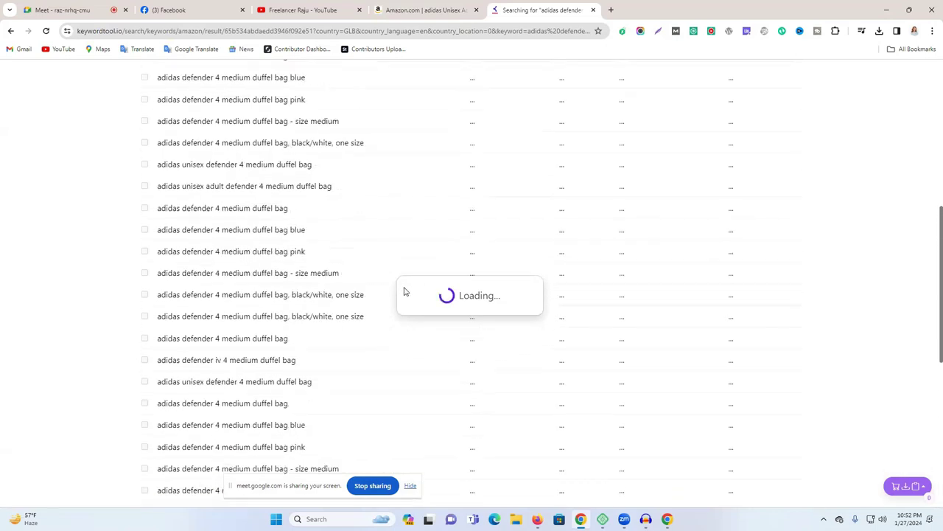
{"action": "triple_click", "coordinate": [393, 138]}
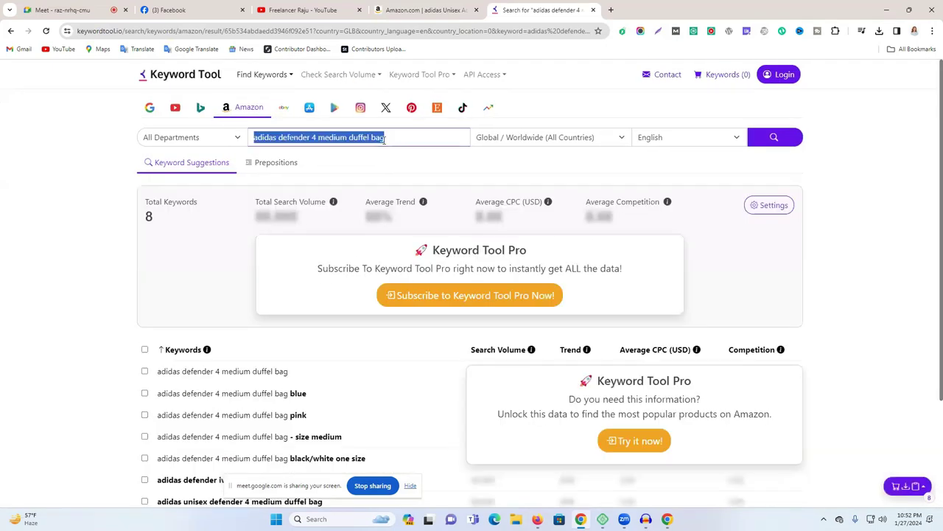
{"action": "left_click", "coordinate": [384, 139]}
{"action": "left_click_drag", "start_coordinate": [370, 137], "coordinate": [313, 137]}
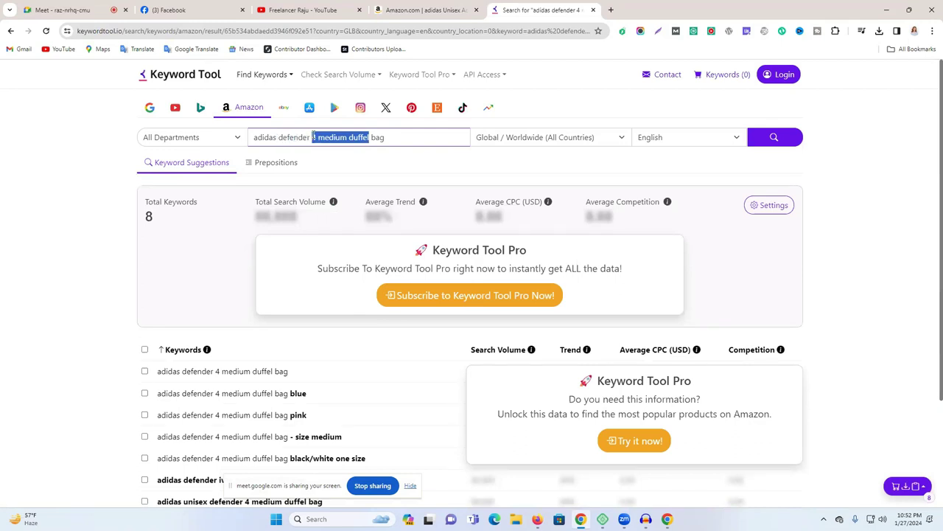
{"action": "key", "text": "BackSpace"}
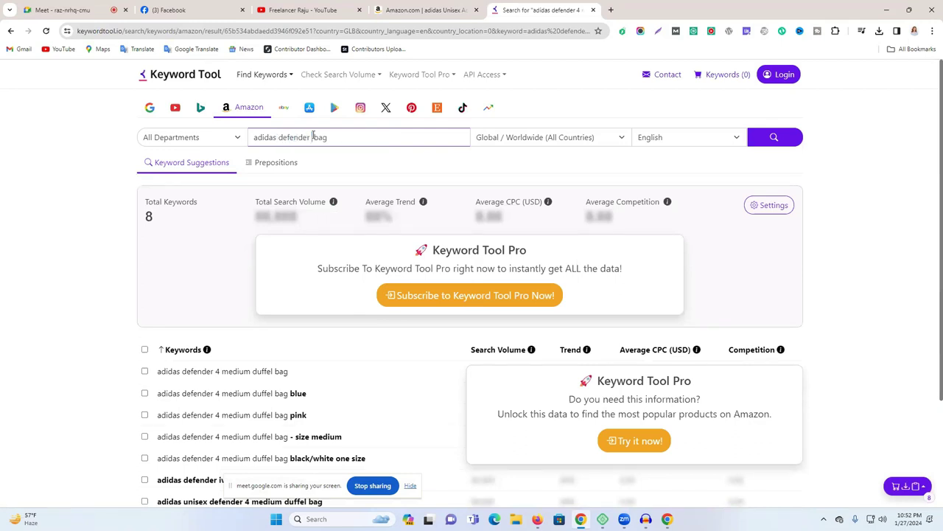
{"action": "left_click", "coordinate": [772, 137]}
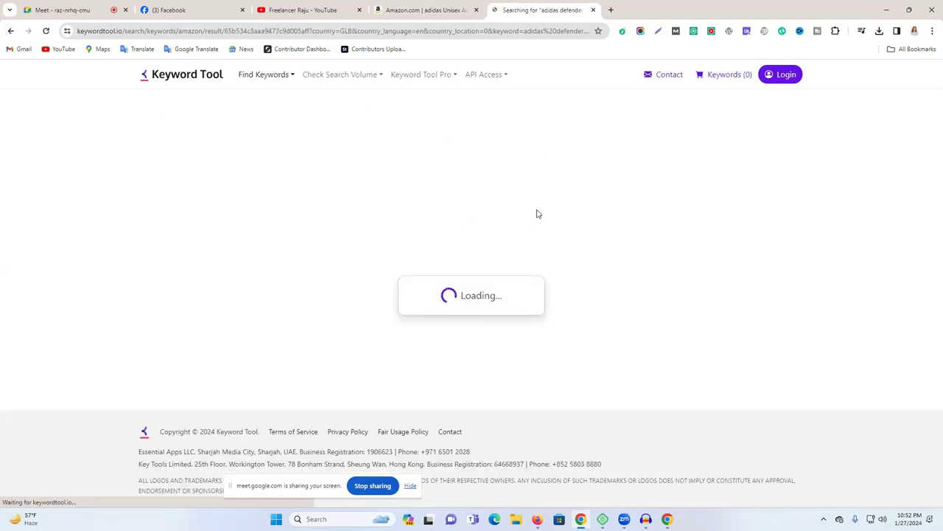
{"action": "left_click", "coordinate": [145, 196]}
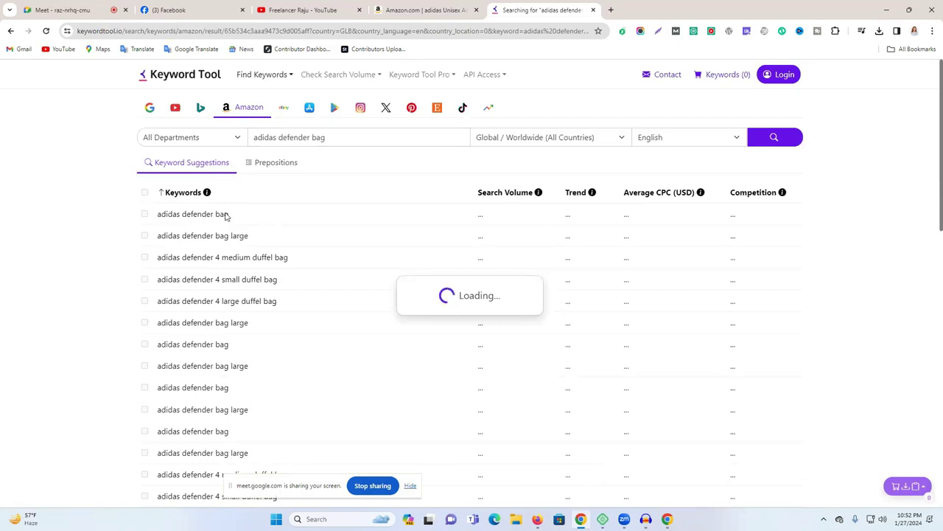
Copy the keyword "adidas defender bag" into the new product's tags in Firefox and add a second tag "bag"
{"action": "triple_click", "coordinate": [296, 138]}
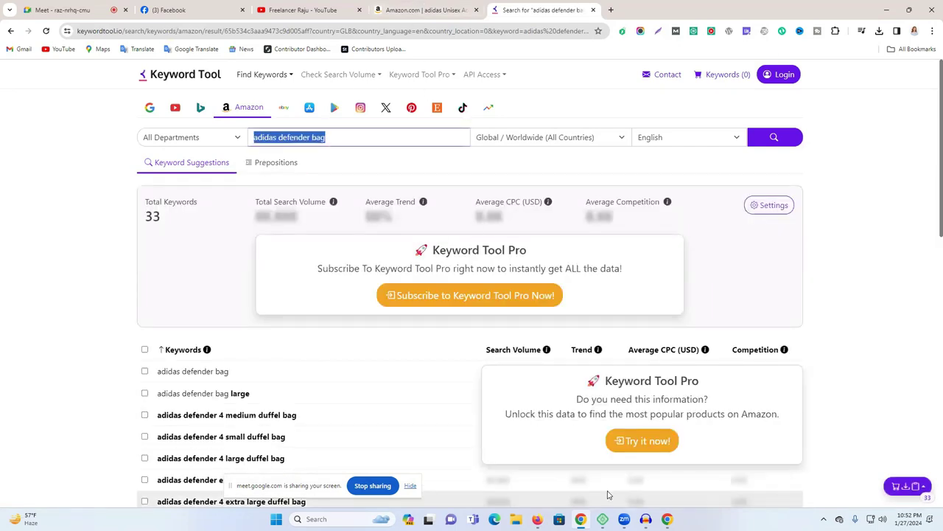
{"action": "left_click", "coordinate": [537, 519]}
{"action": "left_click", "coordinate": [185, 11]}
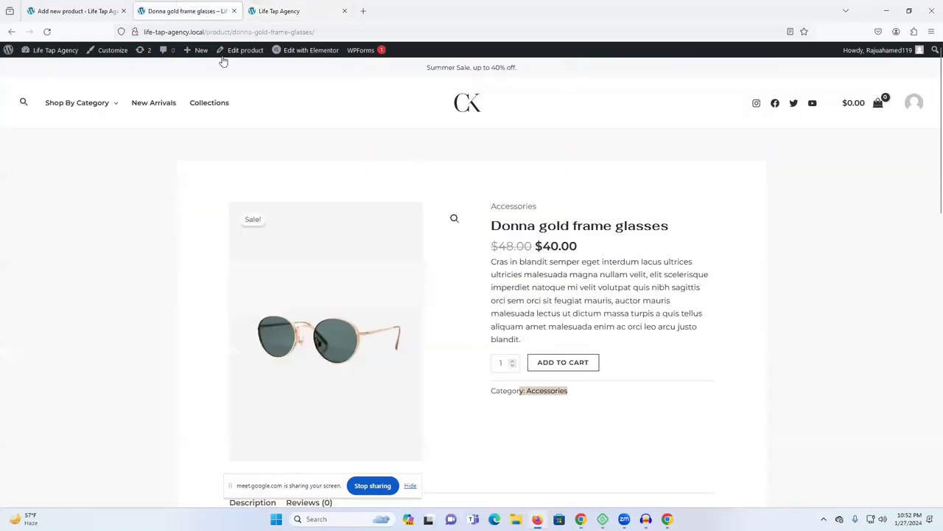
{"action": "left_click", "coordinate": [77, 12]}
{"action": "key", "text": "ctrl+v"}
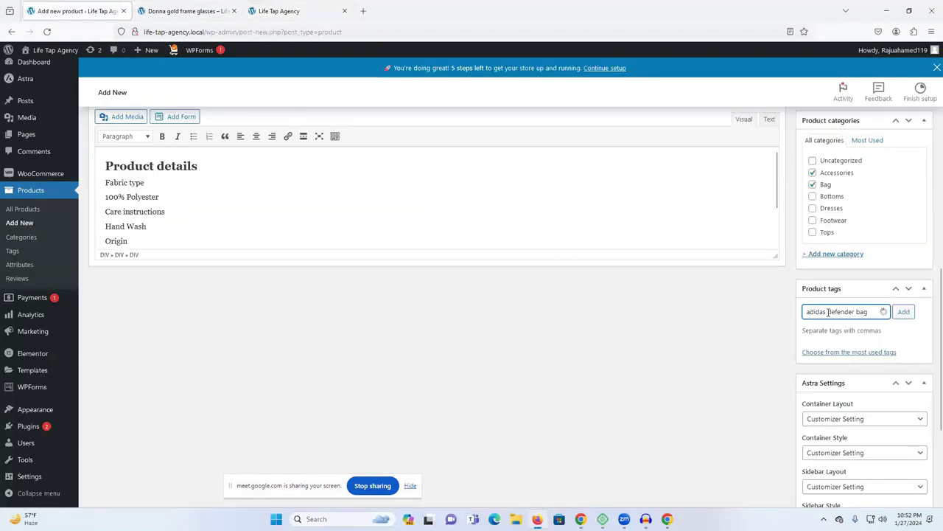
{"action": "key", "text": "Return"}
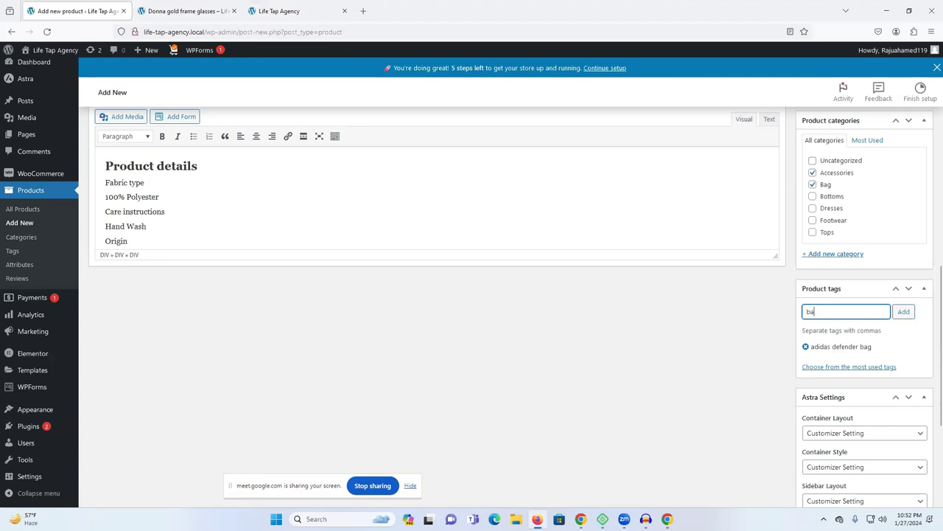
{"action": "key", "text": "Return"}
Copy the suggested keyword "adidas defender bag large" from Keyword Tool in Chrome and add it as a product tag in Firefox
{"action": "left_click", "coordinate": [279, 10]}
{"action": "left_click", "coordinate": [185, 10]}
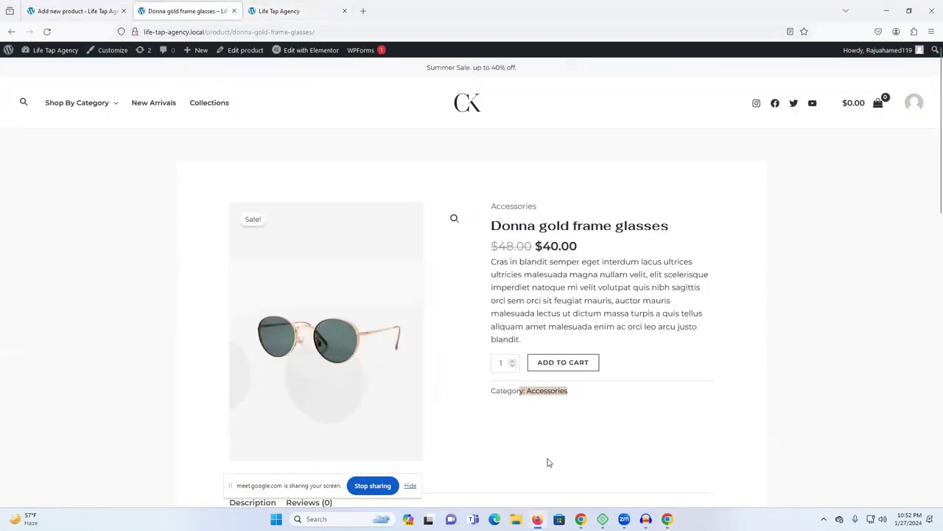
{"action": "key", "text": "alt+Tab"}
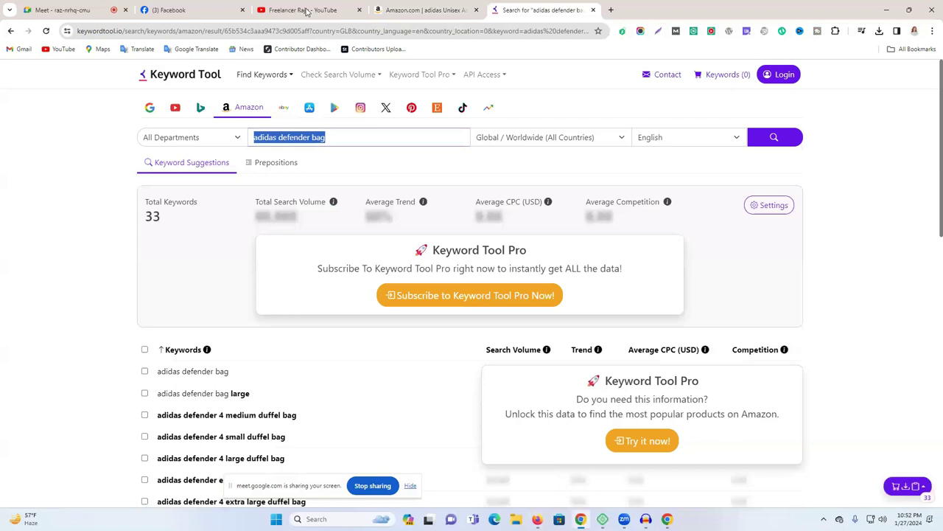
{"action": "scroll", "coordinate": [415, 403], "scroll_direction": "down", "scroll_amount": 1}
{"action": "left_click_drag", "start_coordinate": [264, 345], "coordinate": [158, 348]}
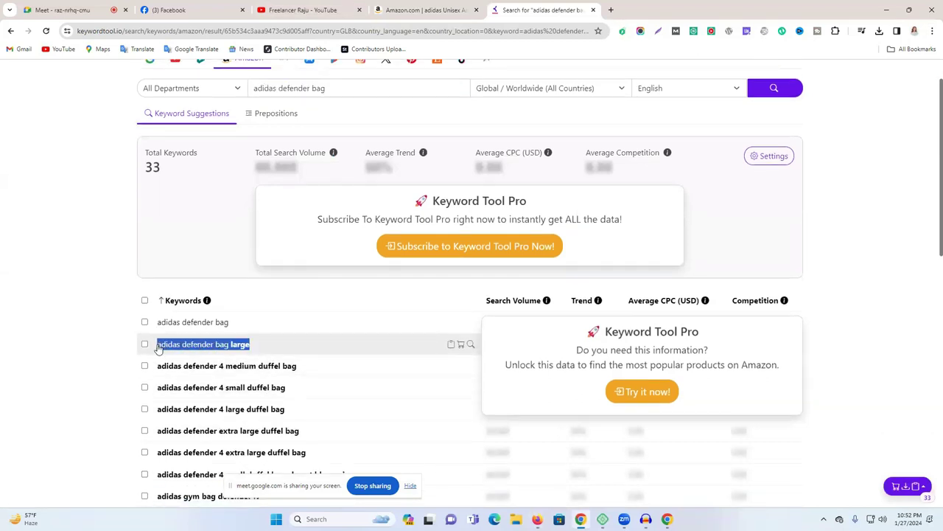
{"action": "left_click", "coordinate": [402, 8]}
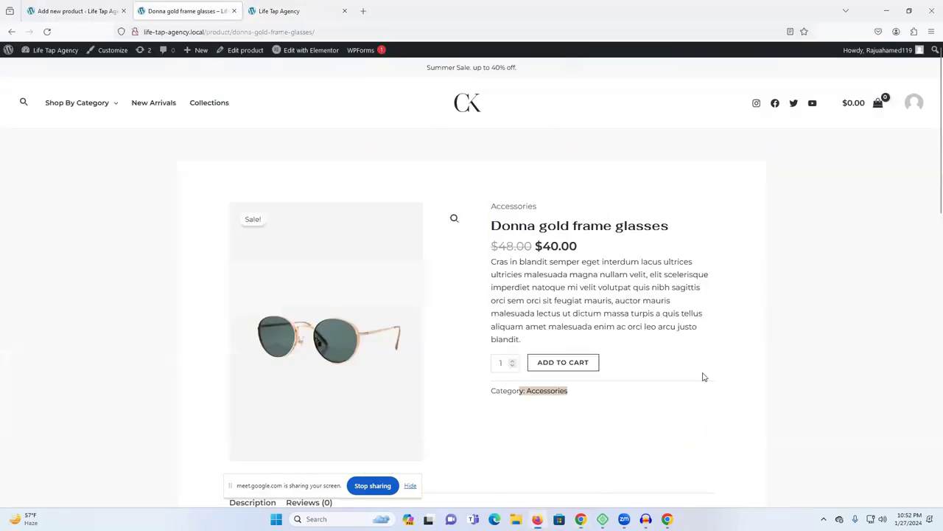
{"action": "key", "text": "alt+Tab"}
{"action": "left_click", "coordinate": [74, 10]}
{"action": "key", "text": "ctrl+v"}
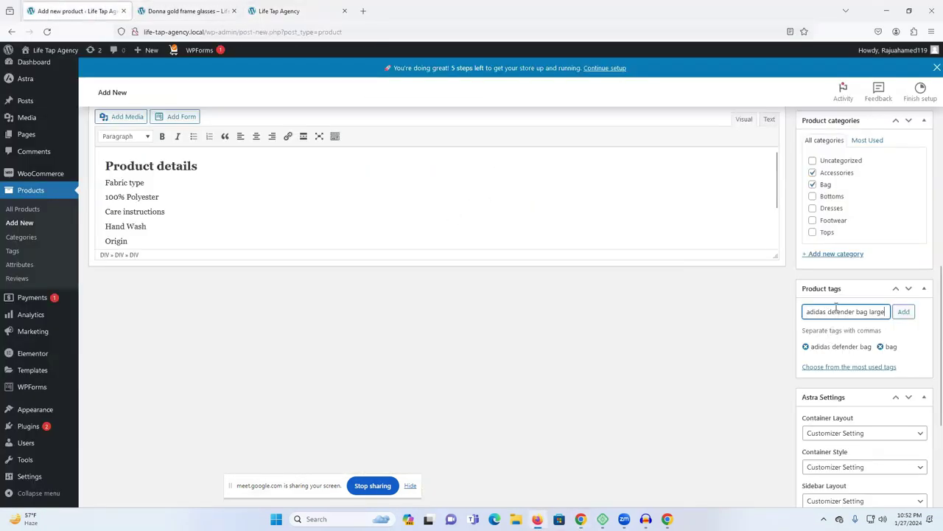
{"action": "key", "text": "Return"}
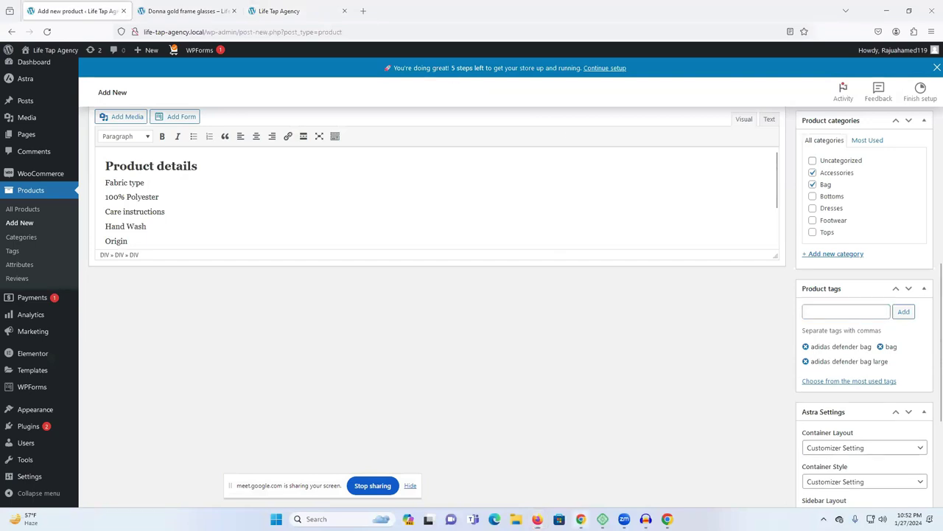
Switch to Chrome, go back from Keyword Tool to the Google results and search for "product tags generator"
{"action": "left_click", "coordinate": [537, 518]}
{"action": "key", "text": "ctrl+t"}
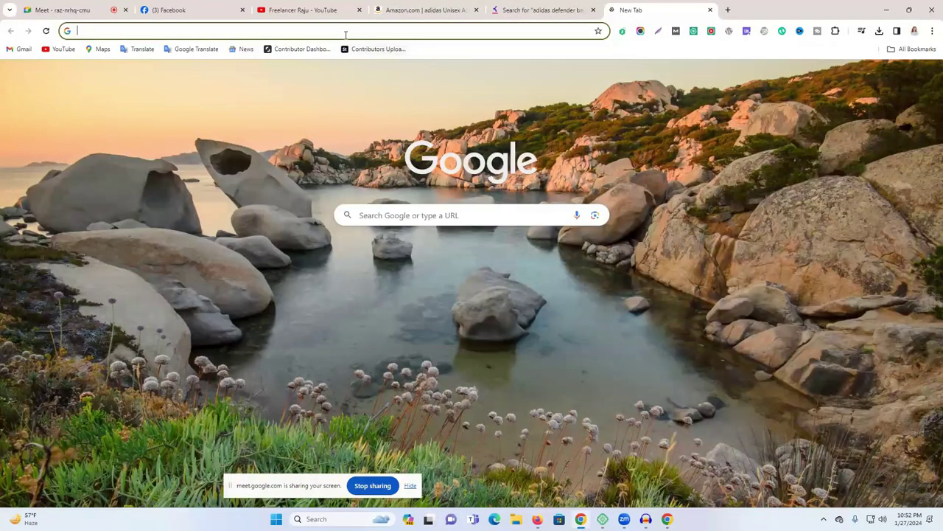
{"action": "key", "text": "ctrl+shift+Tab"}
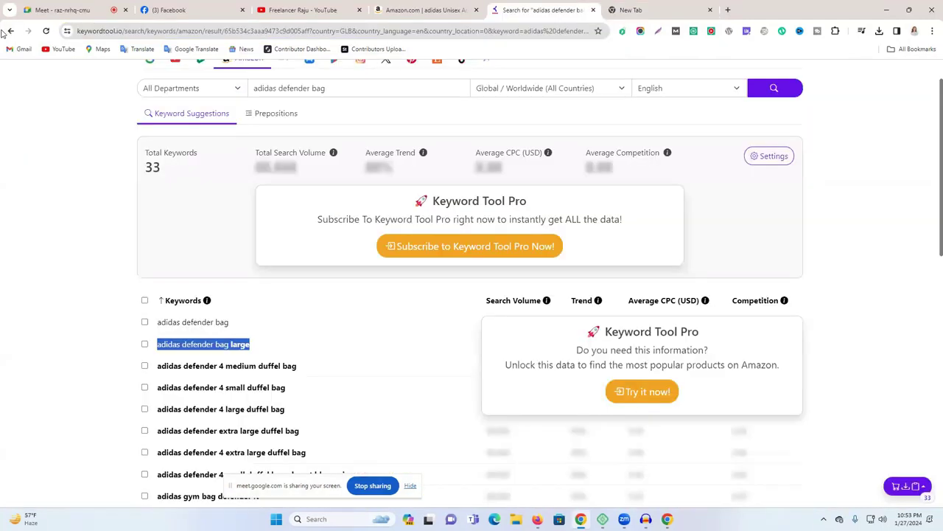
{"action": "left_click", "coordinate": [5, 31]}
{"action": "left_click", "coordinate": [4, 32]}
{"action": "left_click", "coordinate": [4, 32]}
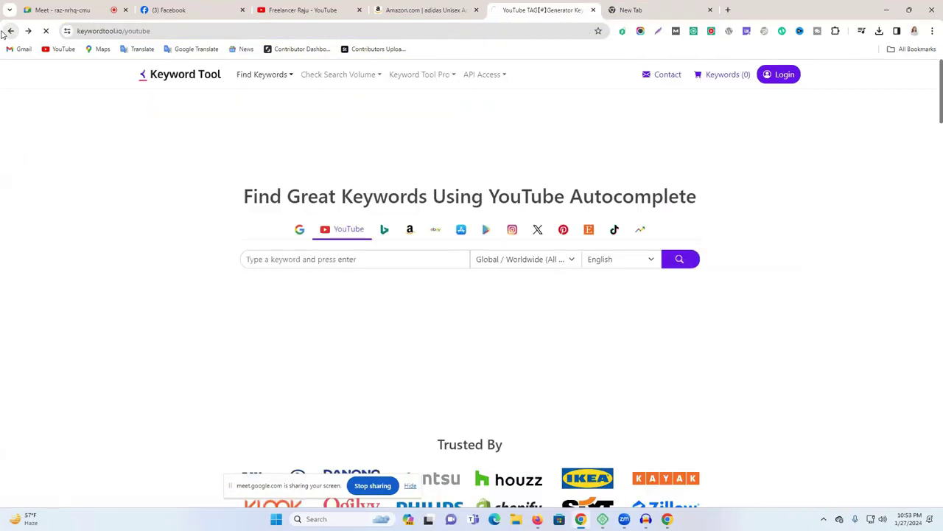
{"action": "left_click", "coordinate": [4, 32]}
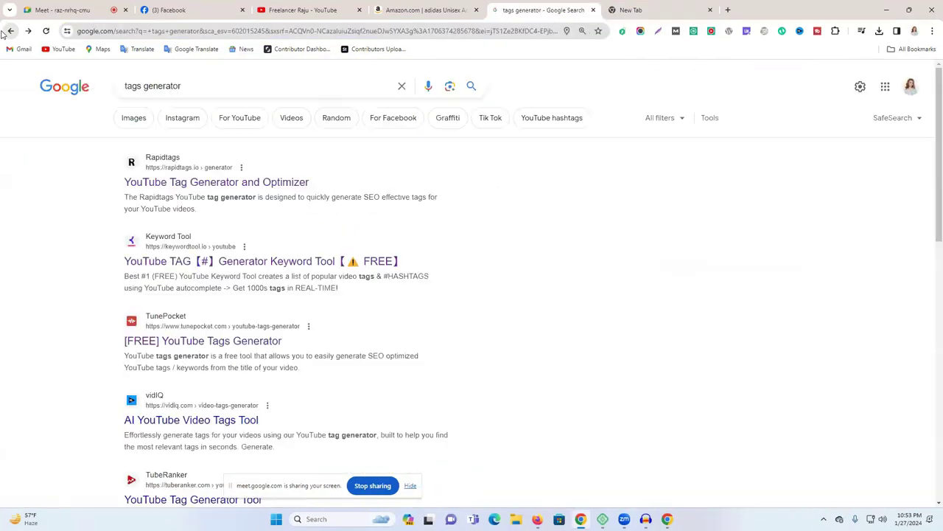
{"action": "left_click", "coordinate": [125, 86]}
{"action": "type", "text": "pro"}
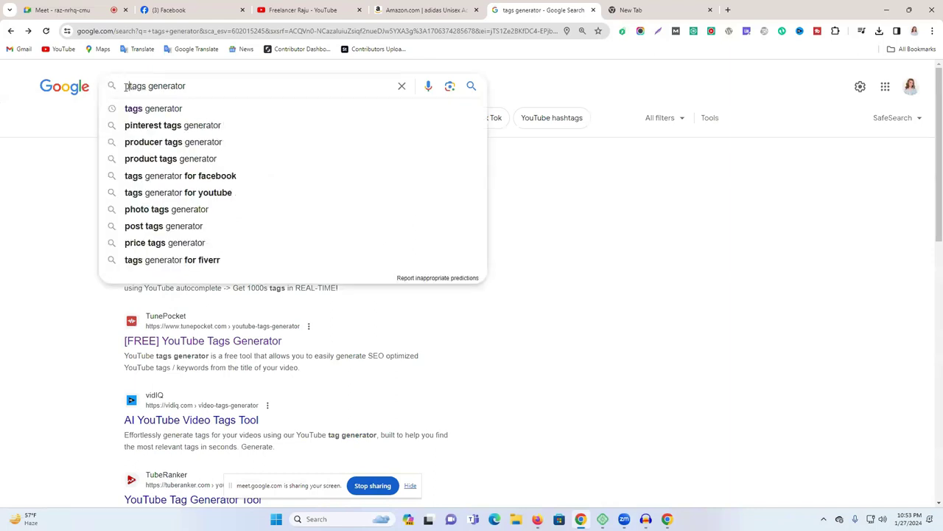
{"action": "type", "text": "duct"}
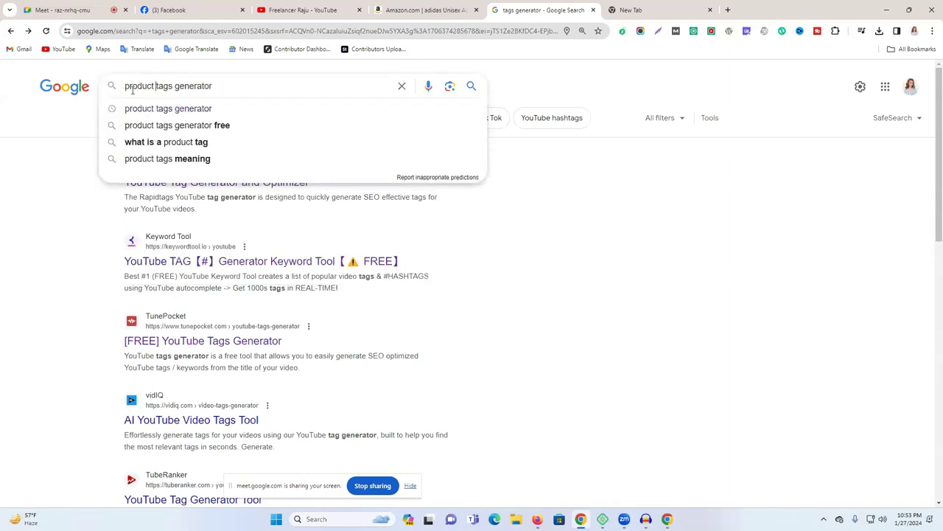
{"action": "left_click", "coordinate": [183, 113]}
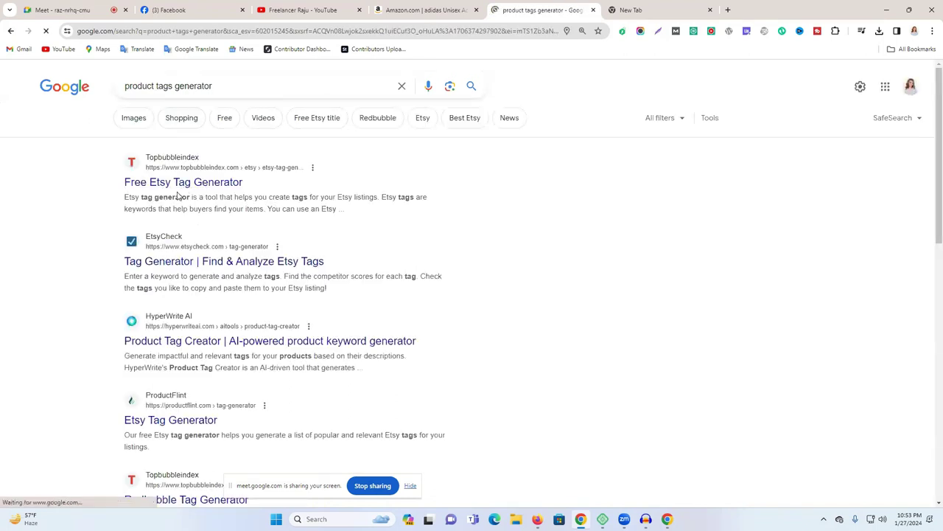
Look through the product tags generator results and open SEOptimer's Free Meta Tag Generator
{"action": "scroll", "coordinate": [226, 226], "scroll_direction": "down", "scroll_amount": 2}
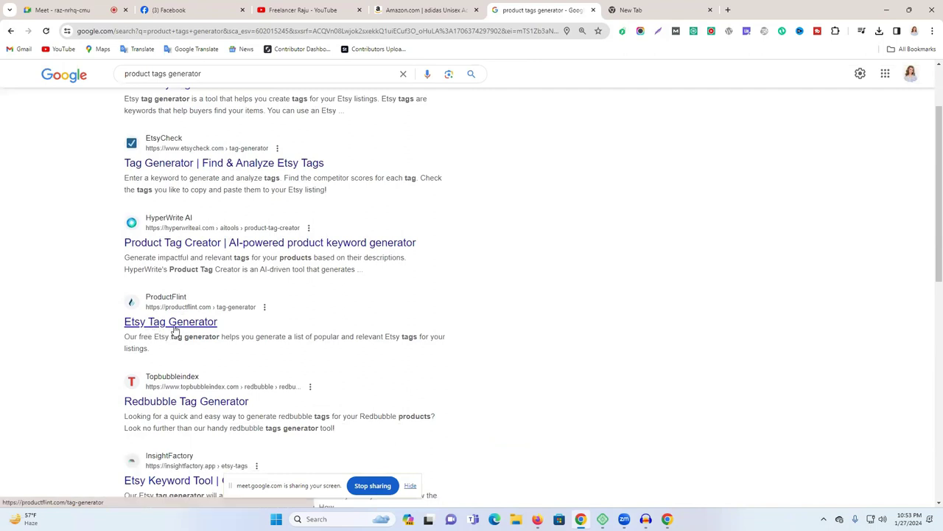
{"action": "scroll", "coordinate": [177, 330], "scroll_direction": "down", "scroll_amount": 2}
{"action": "scroll", "coordinate": [181, 331], "scroll_direction": "down", "scroll_amount": 2}
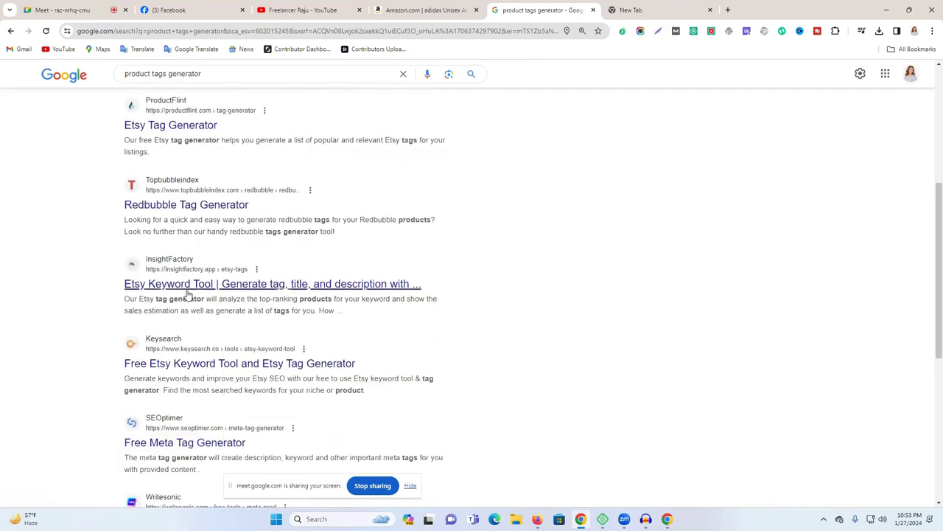
{"action": "scroll", "coordinate": [190, 294], "scroll_direction": "down", "scroll_amount": 1}
{"action": "left_click", "coordinate": [216, 402]}
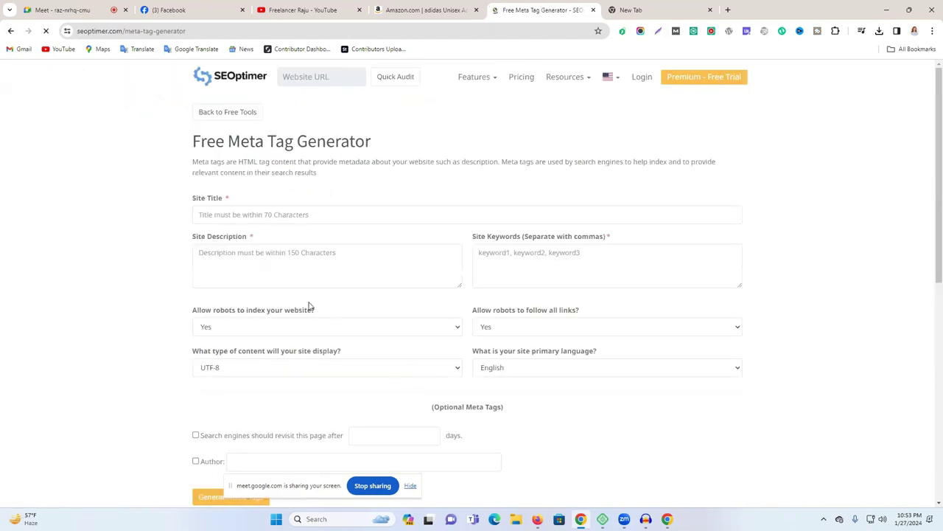
Fill in the meta tag generator's site title with "adidas Defender 4 Medium Duffel Bag" from the Amazon page
{"action": "left_click", "coordinate": [240, 214]}
{"action": "left_click", "coordinate": [424, 10]}
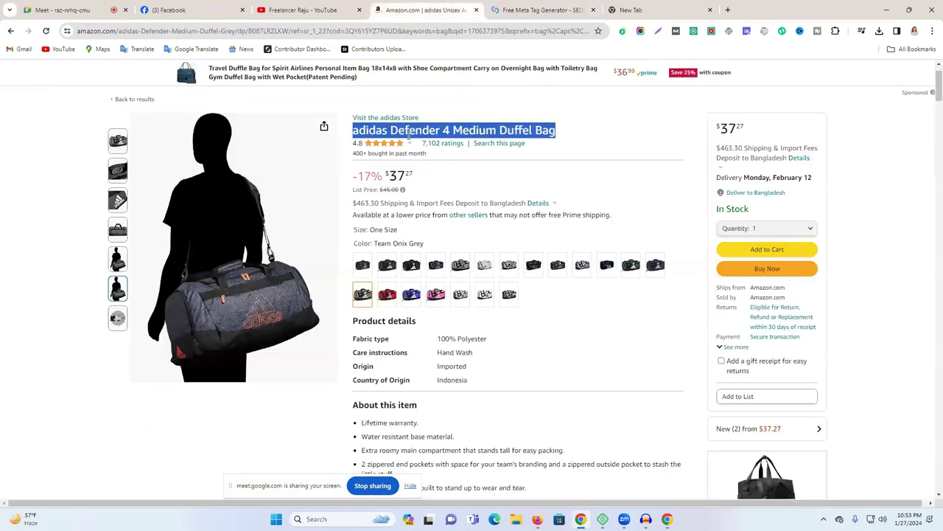
{"action": "left_click", "coordinate": [542, 6]}
{"action": "type", "text": "adidas Defender 4 Medium Duffel Bag"}
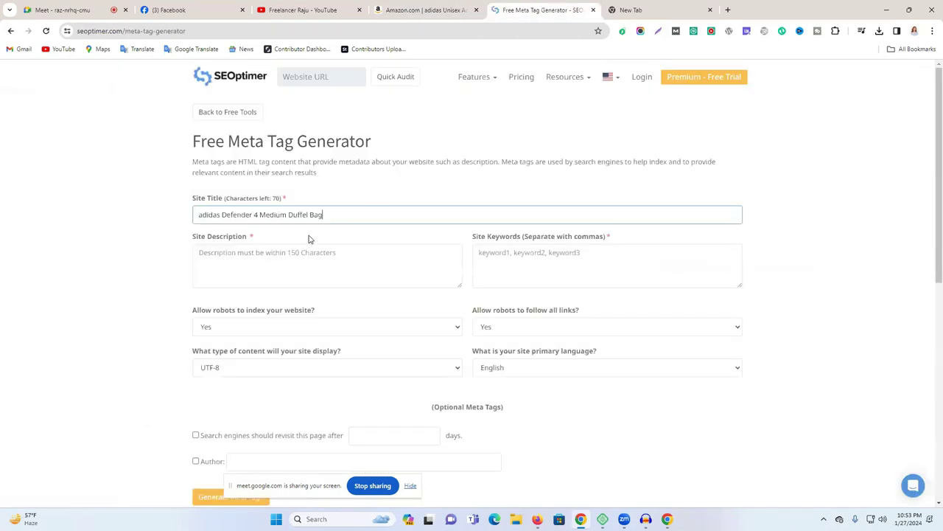
Look through the adidas Defender 4 product page on Amazon for text suitable as the site description
{"action": "left_click", "coordinate": [306, 265]}
{"action": "left_click", "coordinate": [424, 10]}
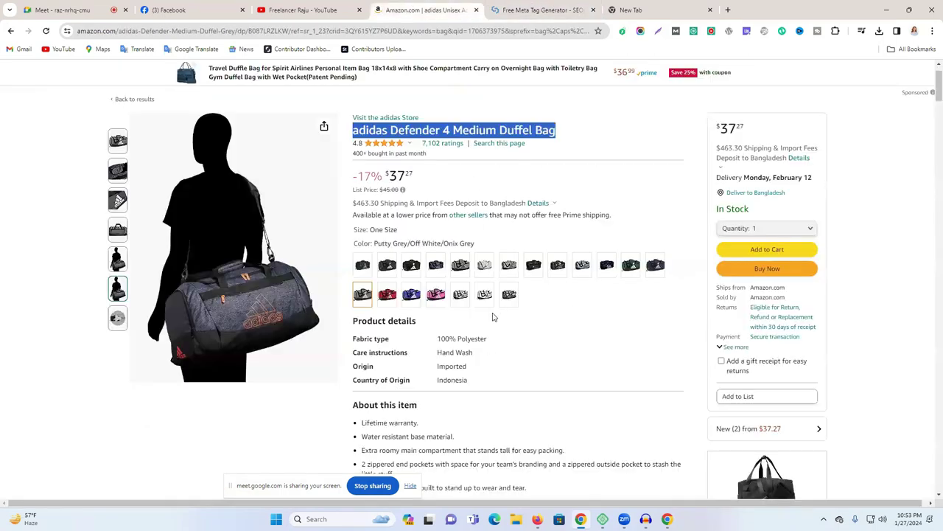
{"action": "scroll", "coordinate": [380, 321], "scroll_direction": "down", "scroll_amount": 3}
{"action": "scroll", "coordinate": [440, 325], "scroll_direction": "down", "scroll_amount": 6}
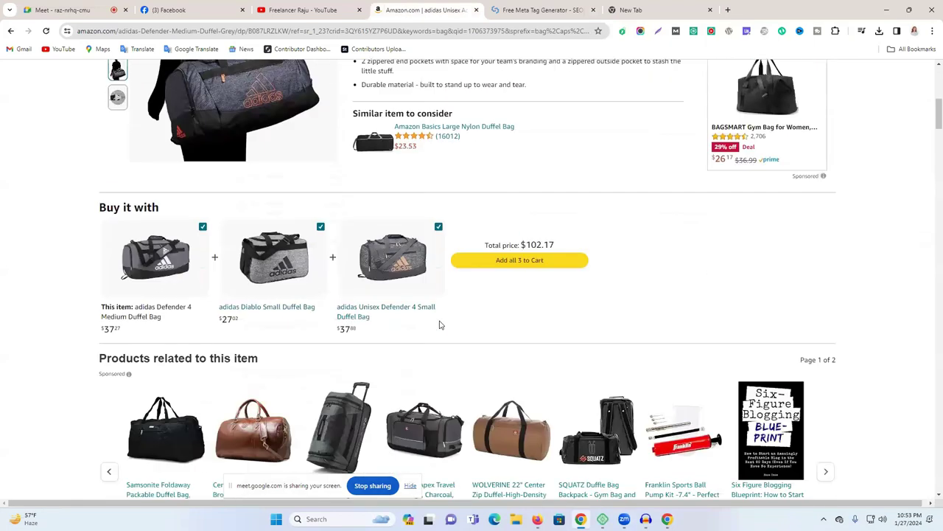
{"action": "scroll", "coordinate": [442, 327], "scroll_direction": "down", "scroll_amount": 5}
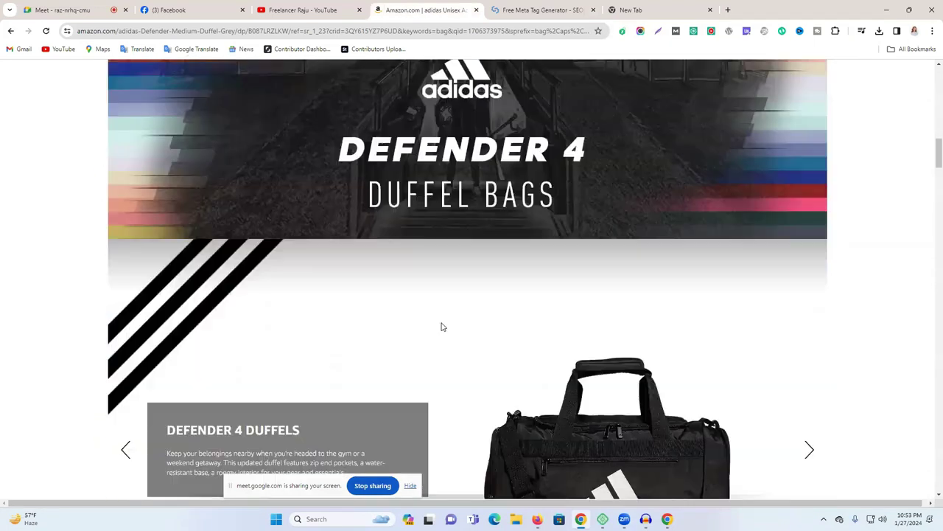
{"action": "scroll", "coordinate": [441, 327], "scroll_direction": "down", "scroll_amount": 12}
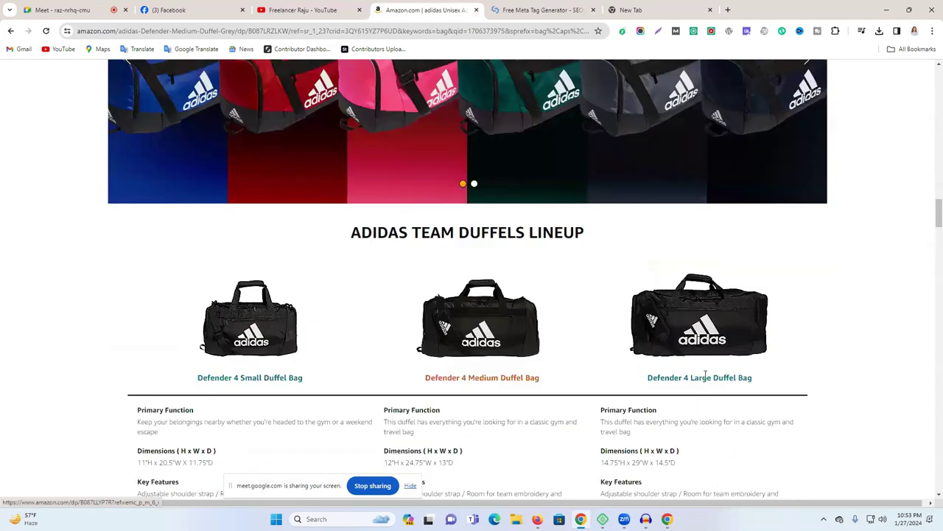
{"action": "scroll", "coordinate": [929, 201], "scroll_direction": "down", "scroll_amount": 3}
{"action": "left_click_drag", "start_coordinate": [939, 222], "coordinate": [930, 13]}
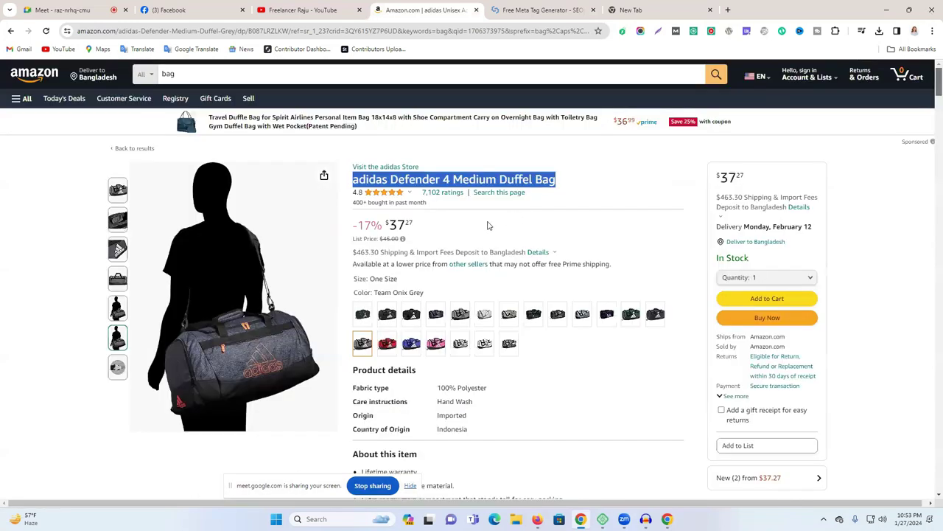
Copy the "About this item" bullet points from the Amazon page into the meta tag generator's site description
{"action": "scroll", "coordinate": [422, 261], "scroll_direction": "down", "scroll_amount": 1}
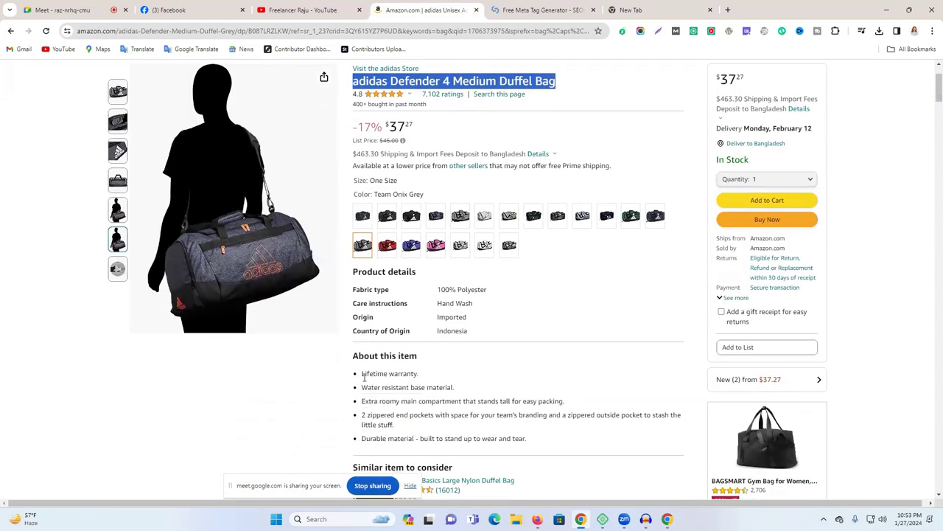
{"action": "left_click_drag", "start_coordinate": [361, 378], "coordinate": [532, 347]}
{"action": "key", "text": "ctrl+c"}
{"action": "scroll", "coordinate": [457, 391], "scroll_direction": "down", "scroll_amount": 1}
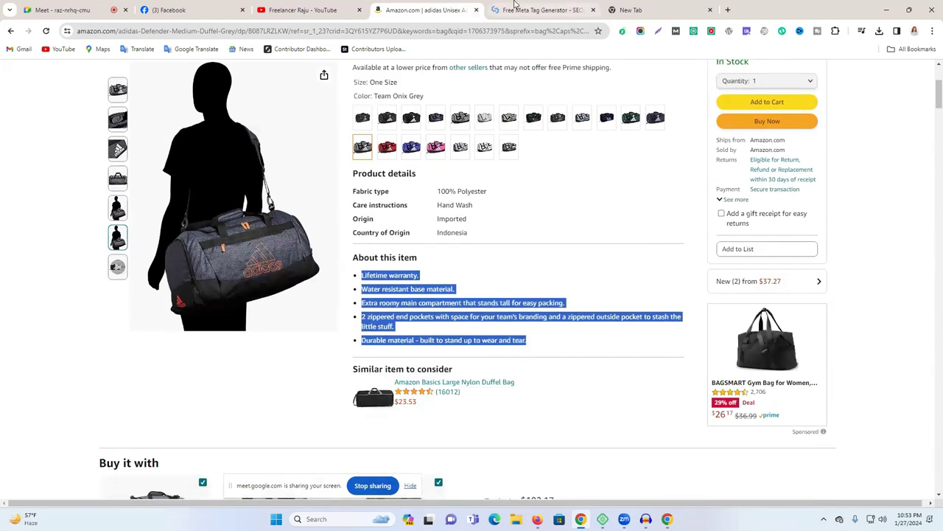
{"action": "left_click", "coordinate": [542, 10]}
{"action": "key", "text": "ctrl+v"}
Try to generate the meta tags with only the site title and description filled in, then check the content type options
{"action": "scroll", "coordinate": [289, 287], "scroll_direction": "down", "scroll_amount": 1}
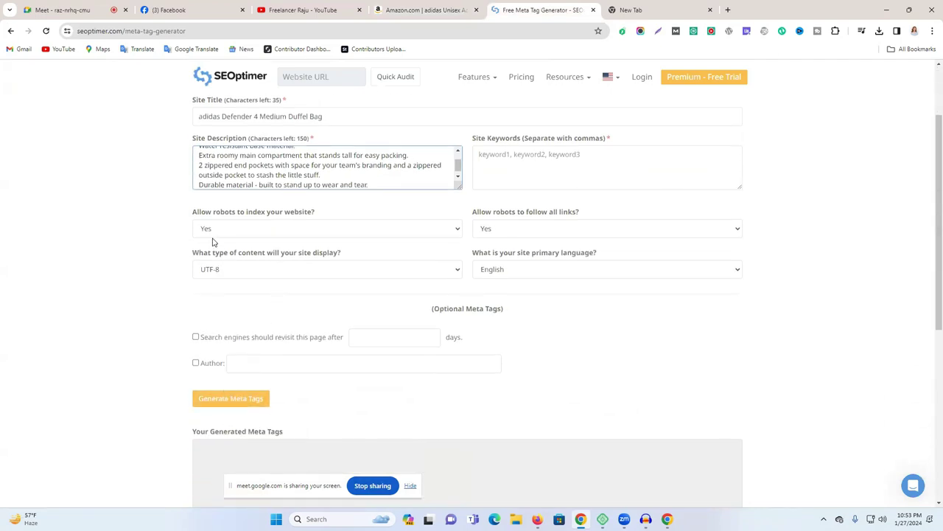
{"action": "scroll", "coordinate": [261, 362], "scroll_direction": "down", "scroll_amount": 1}
{"action": "scroll", "coordinate": [236, 335], "scroll_direction": "down", "scroll_amount": 1}
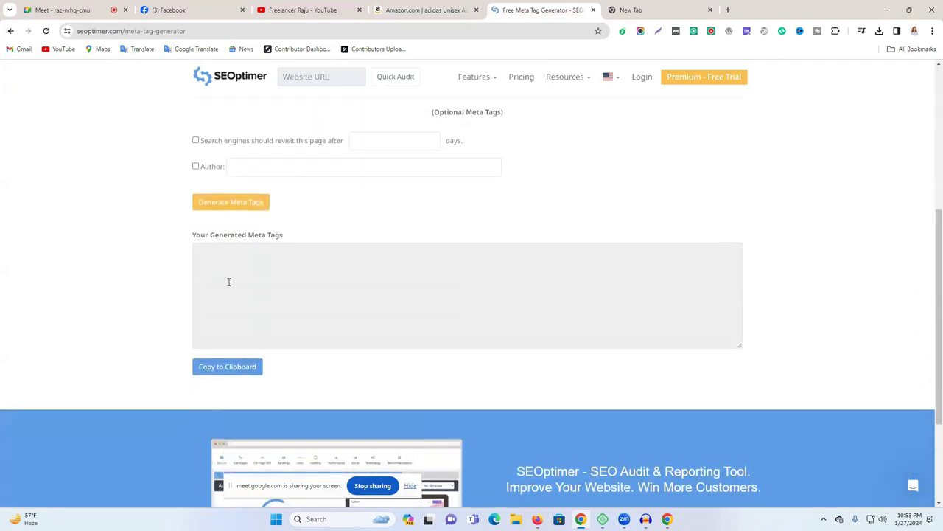
{"action": "left_click", "coordinate": [229, 204]}
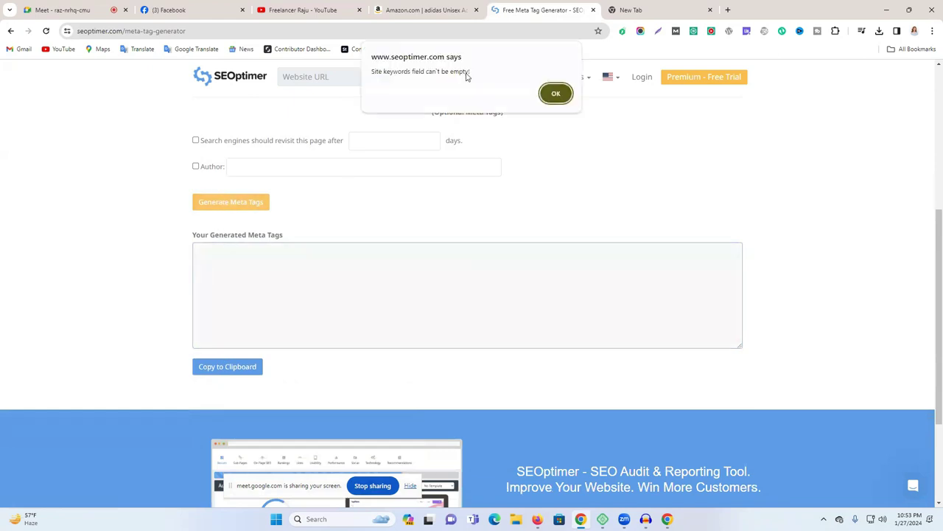
{"action": "left_click", "coordinate": [557, 93]}
{"action": "scroll", "coordinate": [395, 234], "scroll_direction": "up", "scroll_amount": 1}
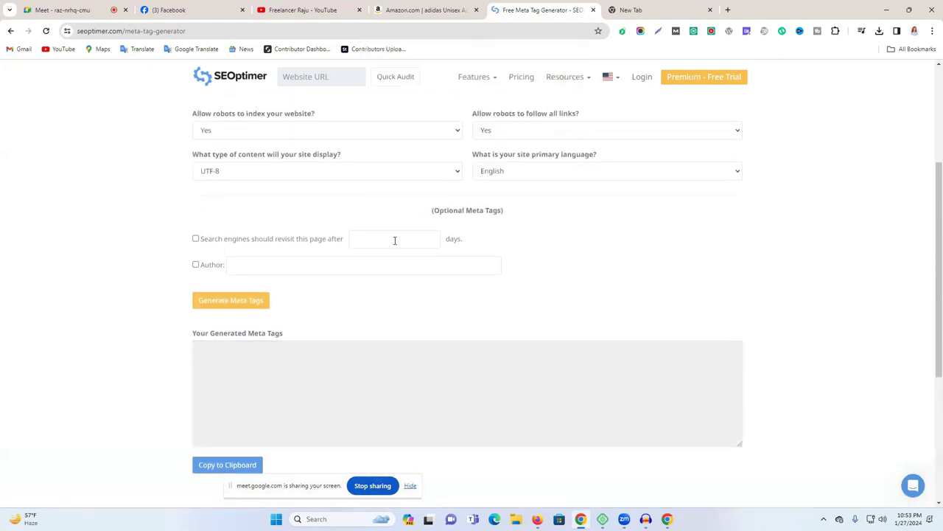
{"action": "left_click", "coordinate": [265, 174]}
{"action": "left_click", "coordinate": [273, 150]}
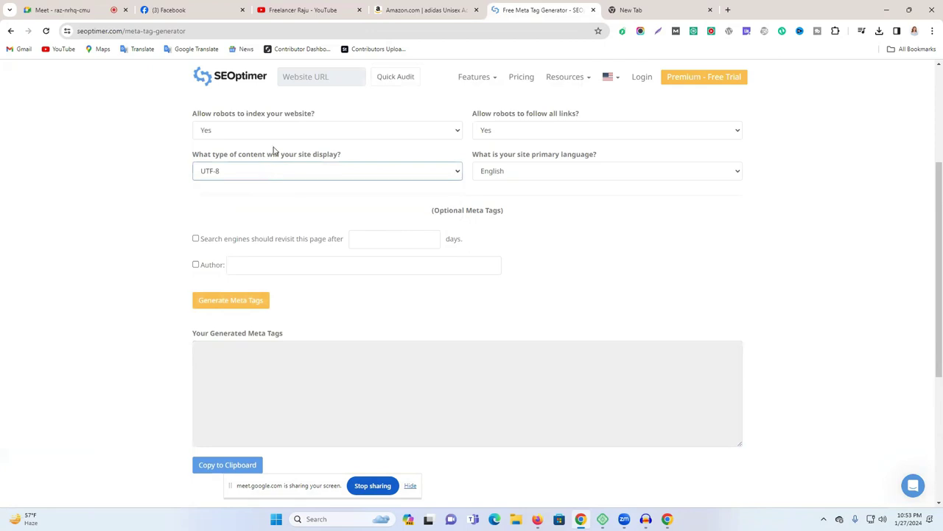
{"action": "left_click", "coordinate": [303, 144]}
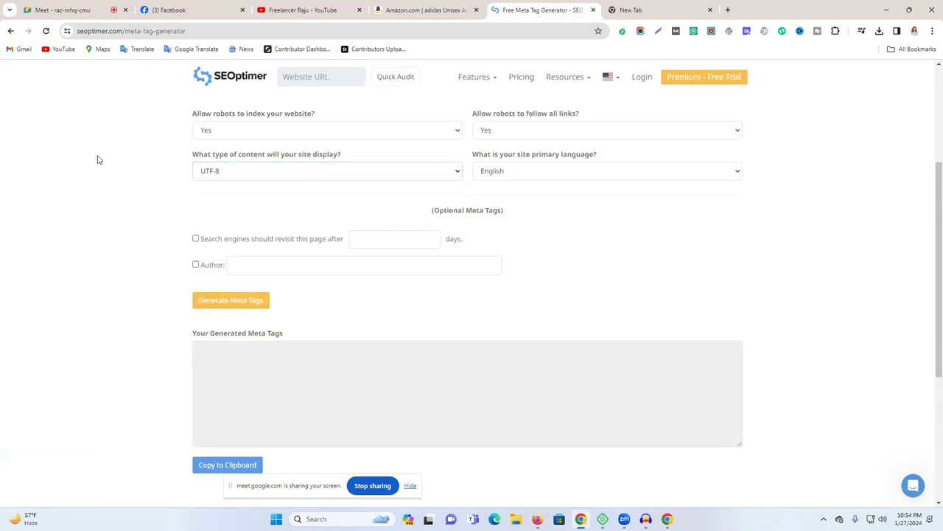
Replace the site description with the site title text "adidas Defender 4 Medium Duffel Bag"
{"action": "scroll", "coordinate": [295, 230], "scroll_direction": "up", "scroll_amount": 2}
{"action": "scroll", "coordinate": [288, 234], "scroll_direction": "up", "scroll_amount": 1}
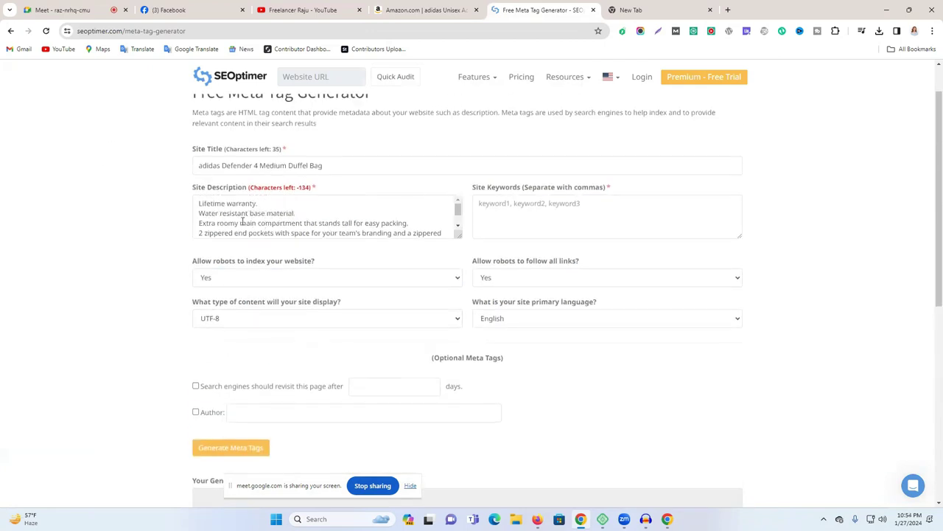
{"action": "left_click_drag", "start_coordinate": [197, 203], "coordinate": [445, 283]}
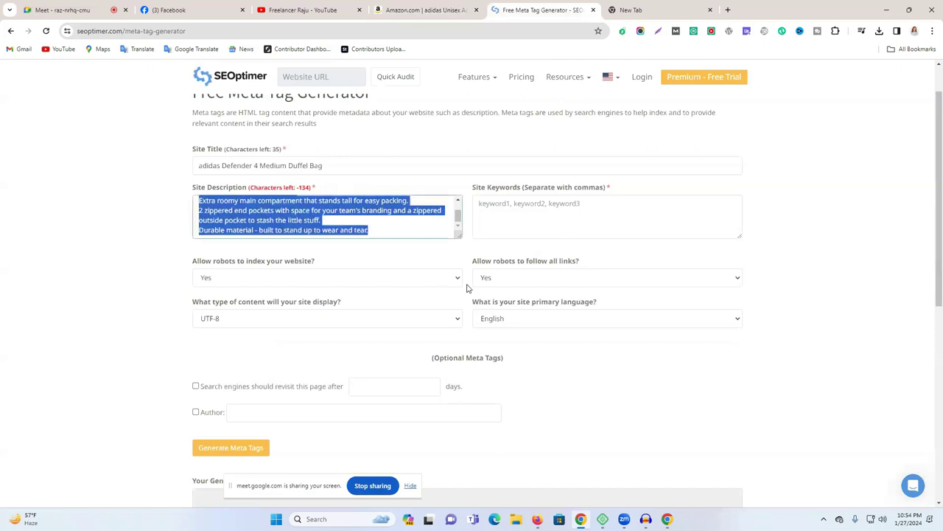
{"action": "key", "text": "BackSpace"}
{"action": "triple_click", "coordinate": [283, 166]}
{"action": "key", "text": "ctrl+c"}
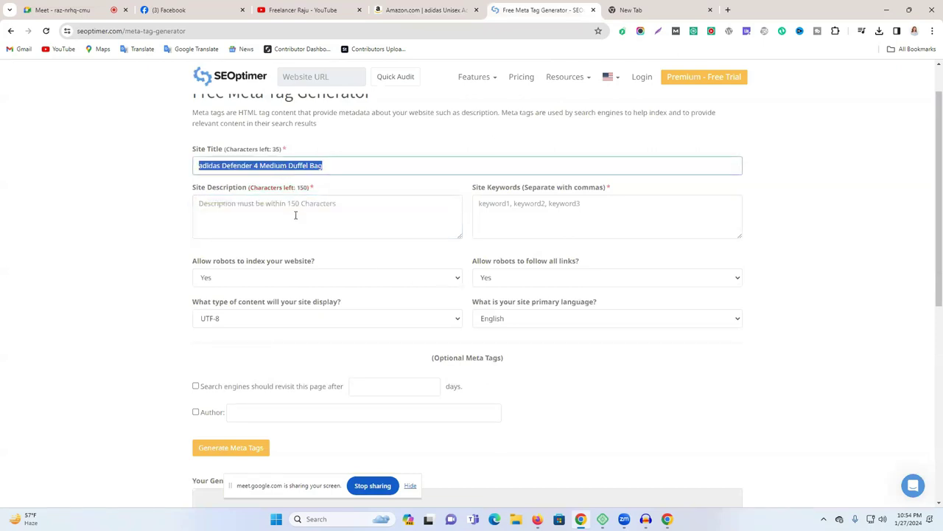
{"action": "left_click", "coordinate": [287, 219]}
{"action": "key", "text": "ctrl+v"}
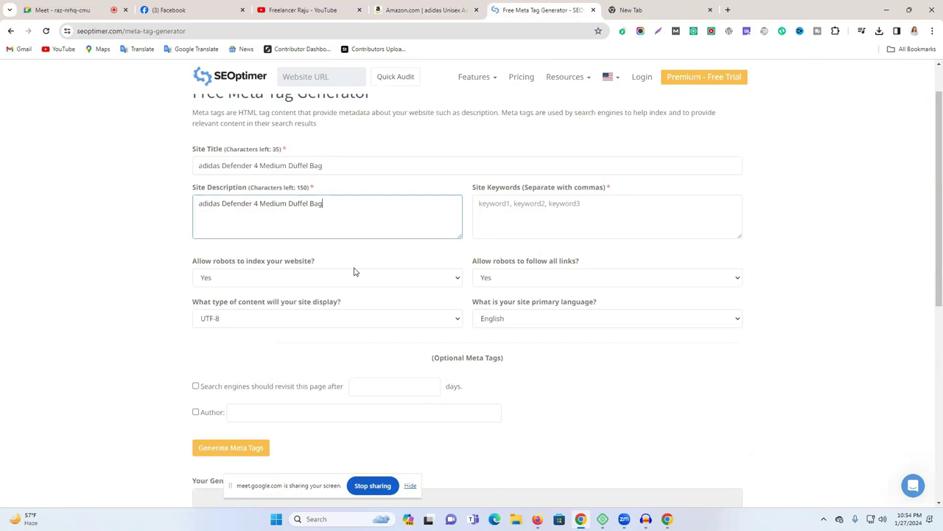
Enter "bag" as the site keyword and generate the meta tags with the revisit and author options enabled
{"action": "scroll", "coordinate": [354, 272], "scroll_direction": "down", "scroll_amount": 2}
{"action": "left_click", "coordinate": [507, 119]}
{"action": "type", "text": "b"}
{"action": "scroll", "coordinate": [514, 197], "scroll_direction": "up", "scroll_amount": 3}
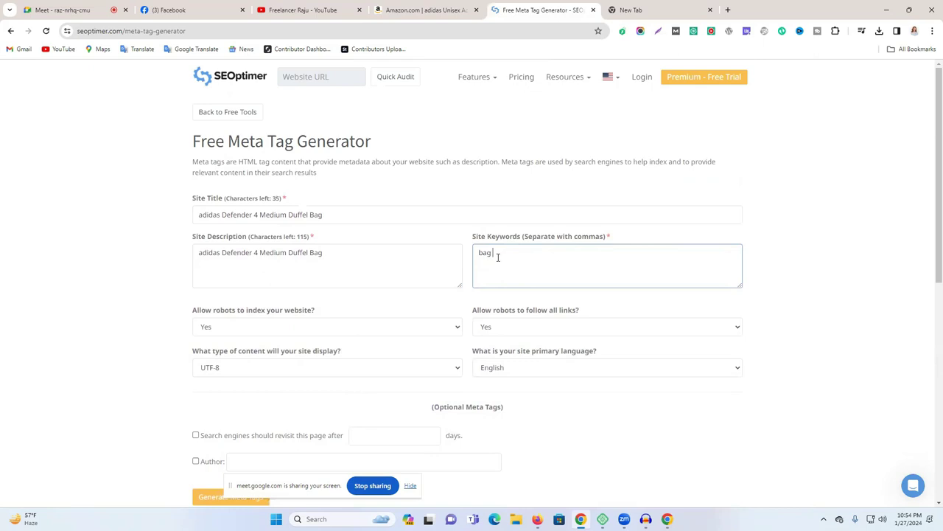
{"action": "scroll", "coordinate": [259, 377], "scroll_direction": "down", "scroll_amount": 4}
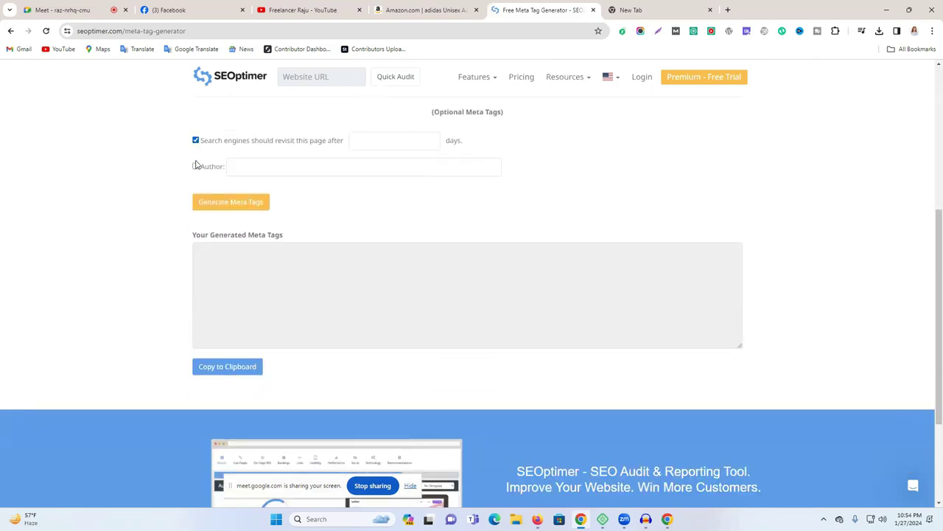
{"action": "left_click", "coordinate": [211, 206]}
Review the generated meta tag code and go back to the Google results for "product tags generator"
{"action": "scroll", "coordinate": [299, 243], "scroll_direction": "up", "scroll_amount": 3}
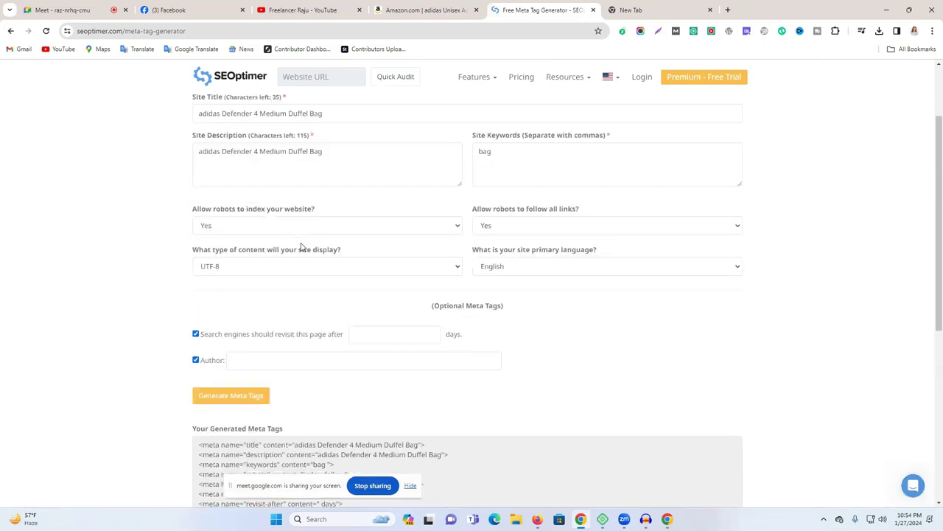
{"action": "scroll", "coordinate": [301, 248], "scroll_direction": "down", "scroll_amount": 2}
{"action": "left_click_drag", "start_coordinate": [329, 373], "coordinate": [158, 291]}
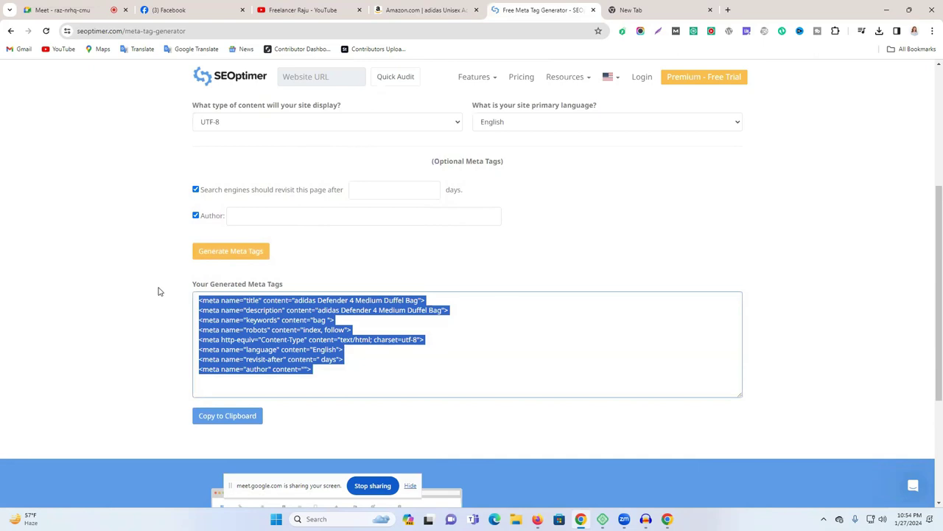
{"action": "left_click", "coordinate": [11, 31]}
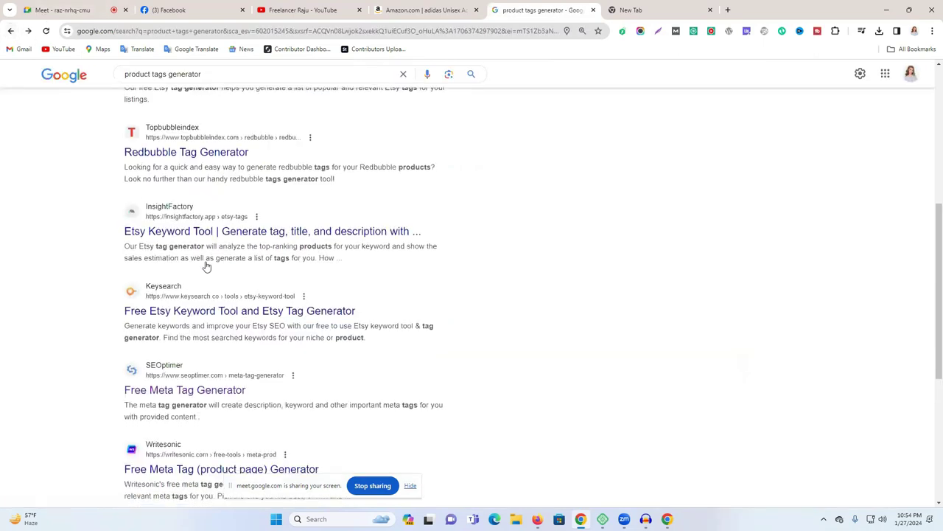
Open Topbubbleindex's Free Etsy Tag Generator from the search results and search for tags for "adidas Defender 4 Medium Duffel Bag"
{"action": "scroll", "coordinate": [221, 270], "scroll_direction": "down", "scroll_amount": 3}
{"action": "scroll", "coordinate": [227, 360], "scroll_direction": "up", "scroll_amount": 8}
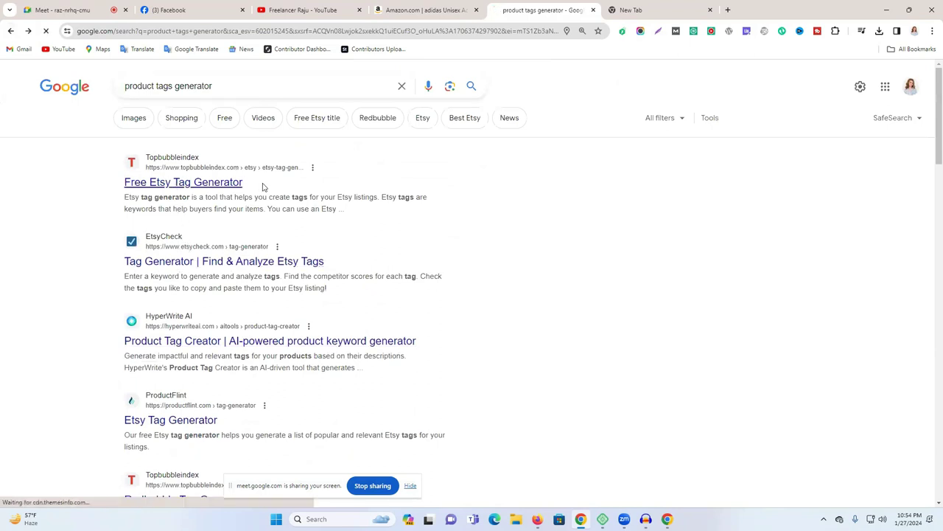
{"action": "left_click", "coordinate": [238, 182]}
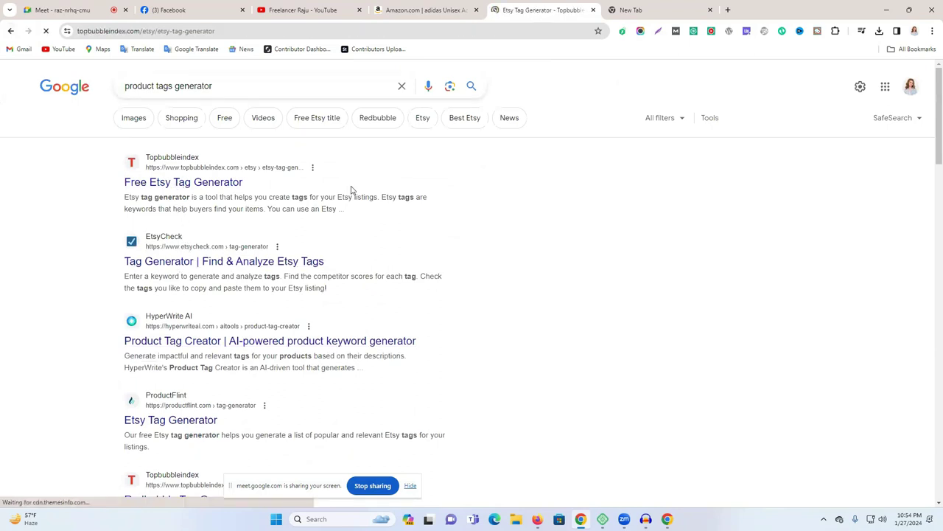
{"action": "left_click", "coordinate": [119, 249]}
{"action": "key", "text": "ctrl+v"}
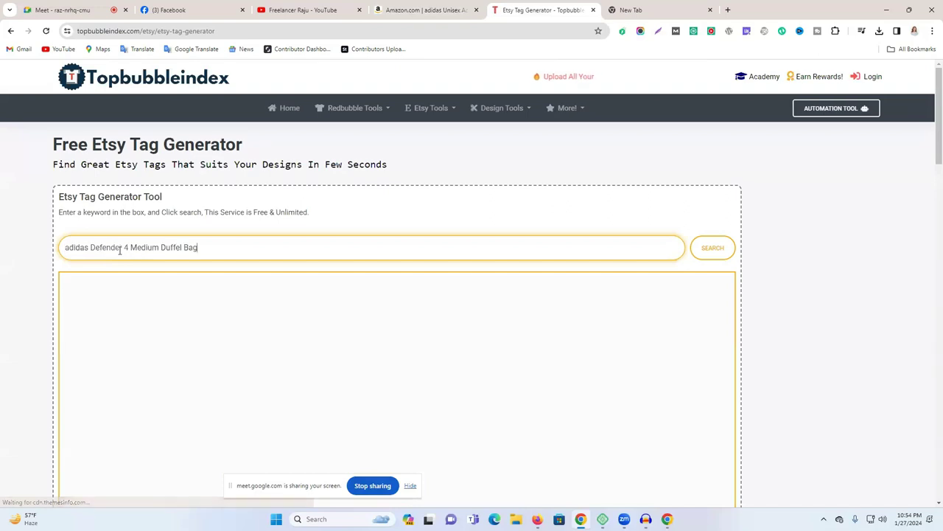
{"action": "left_click", "coordinate": [711, 250]}
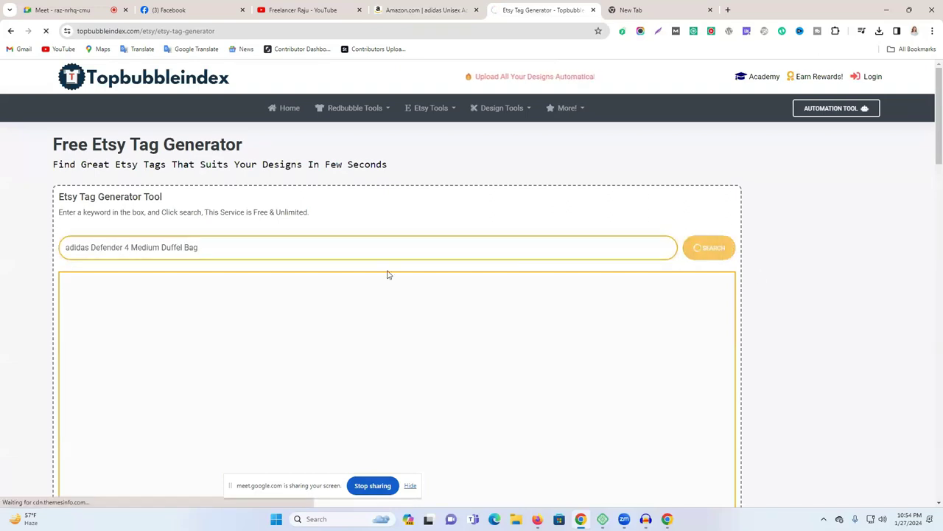
{"action": "scroll", "coordinate": [388, 275], "scroll_direction": "down", "scroll_amount": 5}
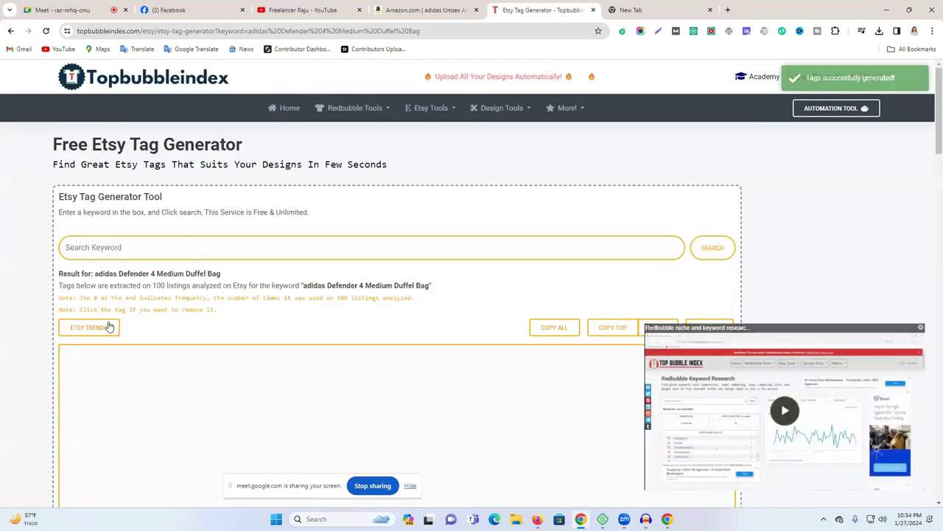
Generate Etsy tags for the keyword "bag" and look through the resulting tag list
{"action": "left_click", "coordinate": [122, 249]}
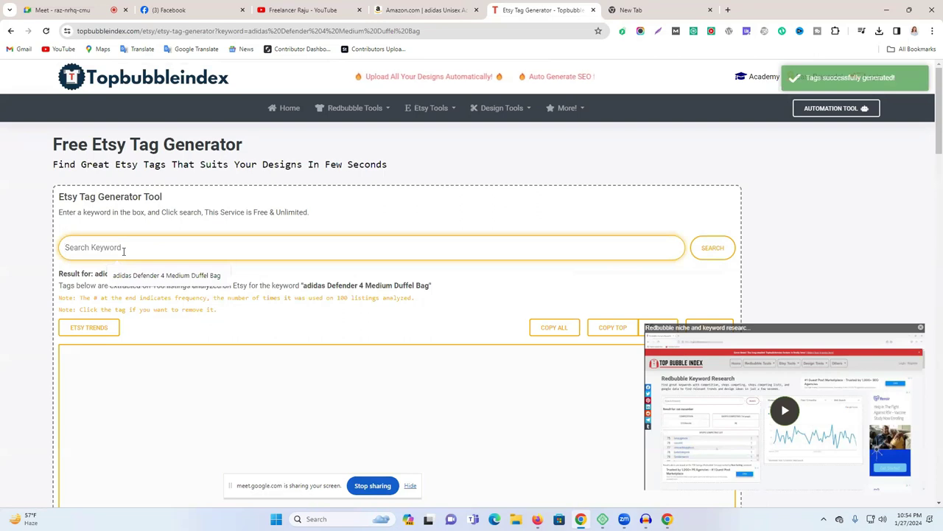
{"action": "type", "text": "bag"}
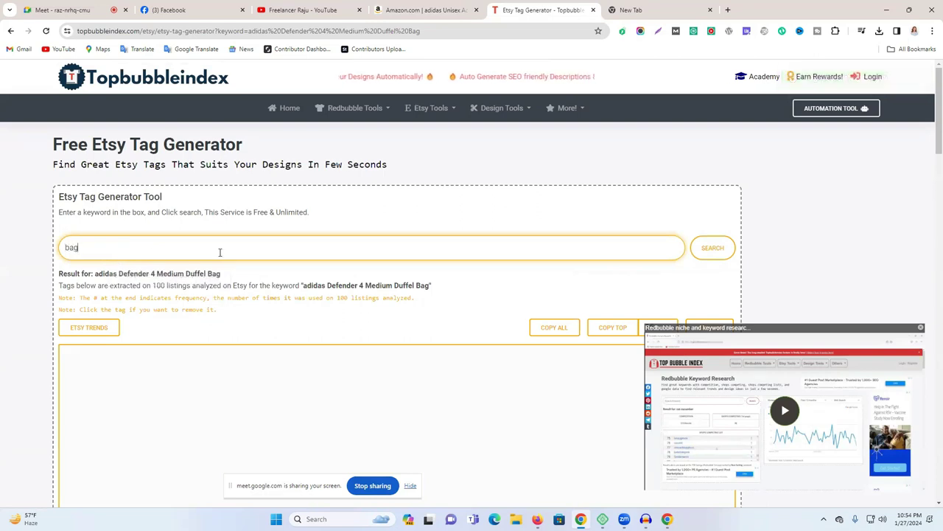
{"action": "left_click", "coordinate": [715, 248]}
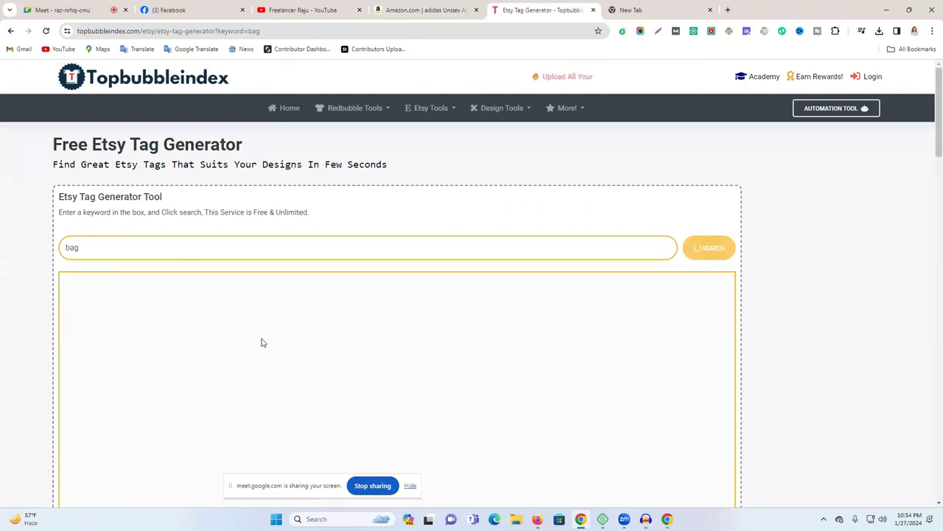
{"action": "scroll", "coordinate": [262, 341], "scroll_direction": "down", "scroll_amount": 2}
{"action": "scroll", "coordinate": [263, 341], "scroll_direction": "up", "scroll_amount": 1}
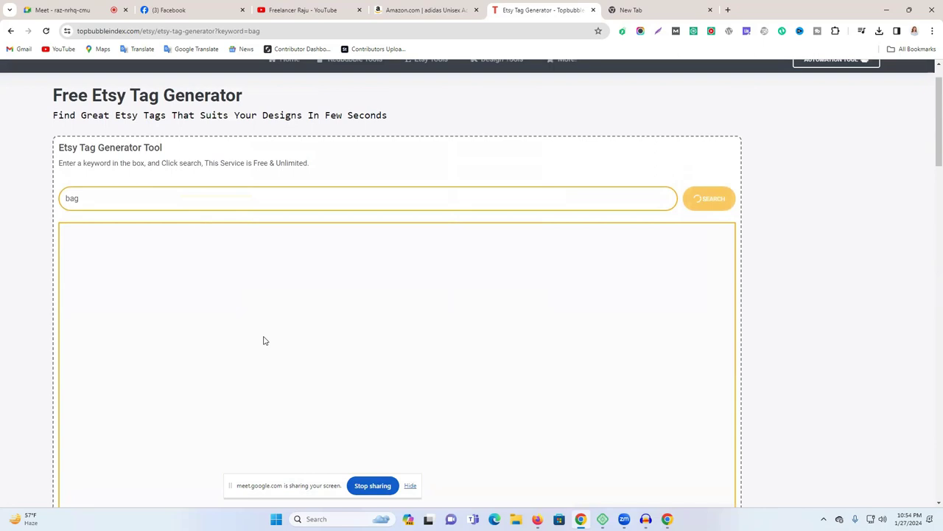
{"action": "scroll", "coordinate": [263, 341], "scroll_direction": "down", "scroll_amount": 3}
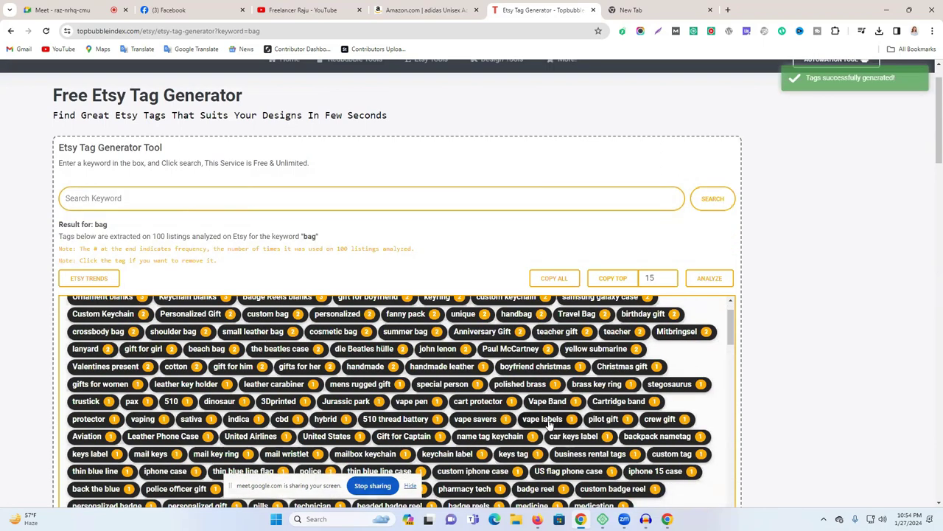
Copy all generated tags and add them to the product tags of the Adidas duffel bag in WordPress
{"action": "left_click", "coordinate": [550, 278]}
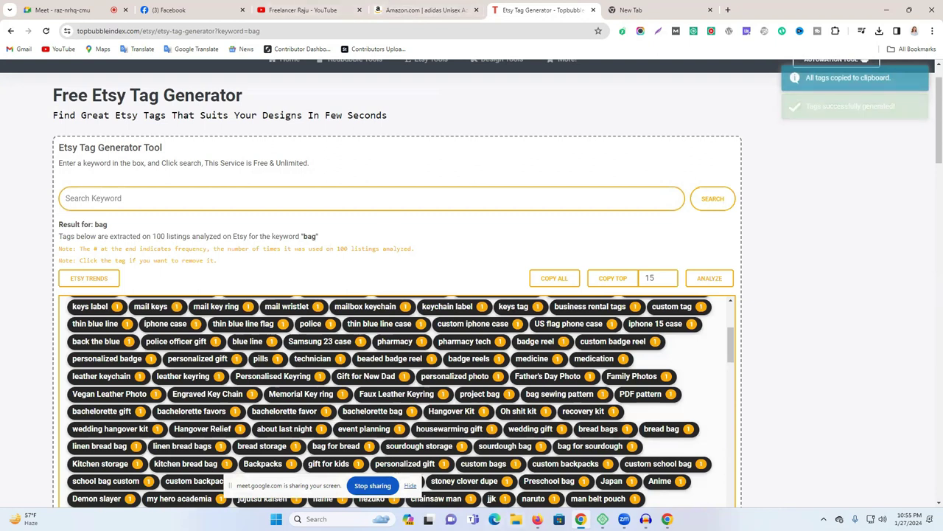
{"action": "key", "text": "alt+Tab"}
{"action": "key", "text": "ctrl+v"}
{"action": "key", "text": "Return"}
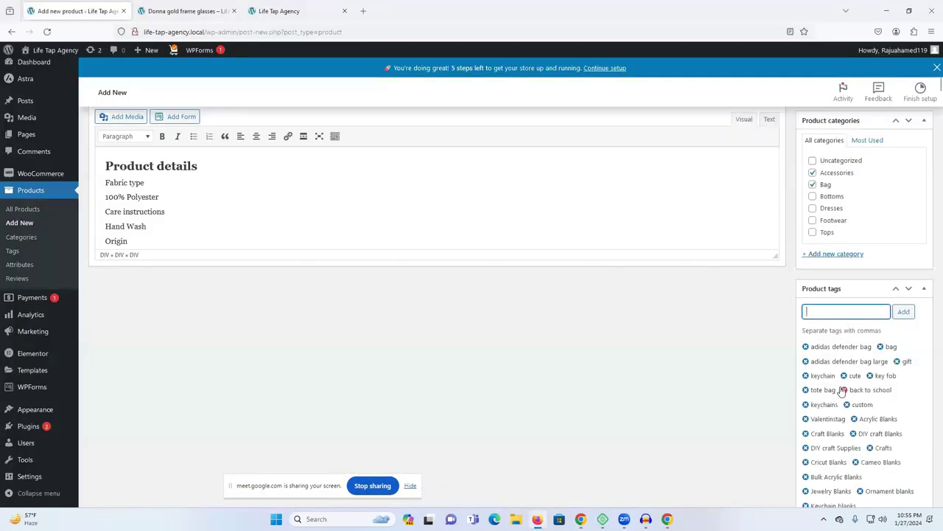
Look through the full list of tags added to the product
{"action": "scroll", "coordinate": [843, 391], "scroll_direction": "down", "scroll_amount": 15}
{"action": "scroll", "coordinate": [866, 322], "scroll_direction": "down", "scroll_amount": 15}
{"action": "scroll", "coordinate": [866, 326], "scroll_direction": "down", "scroll_amount": 15}
{"action": "scroll", "coordinate": [867, 326], "scroll_direction": "up", "scroll_amount": 10}
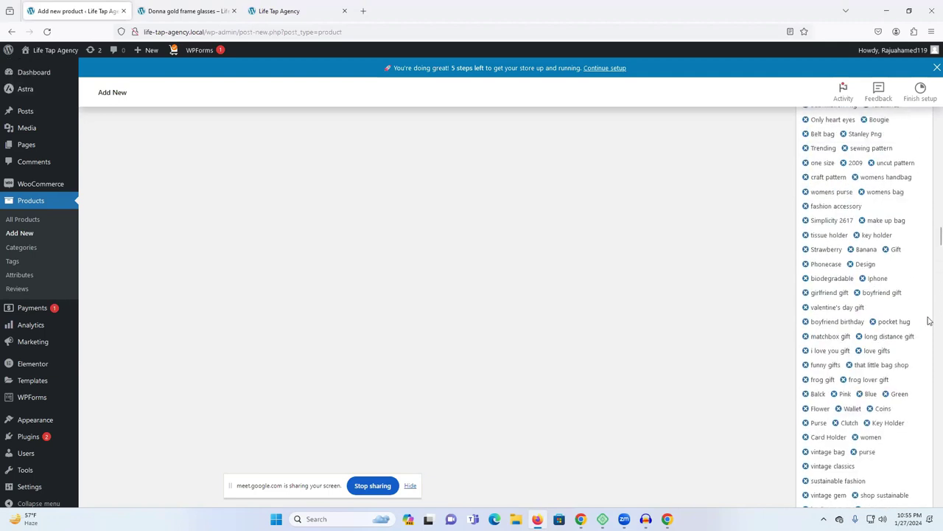
{"action": "scroll", "coordinate": [930, 221], "scroll_direction": "up", "scroll_amount": 15}
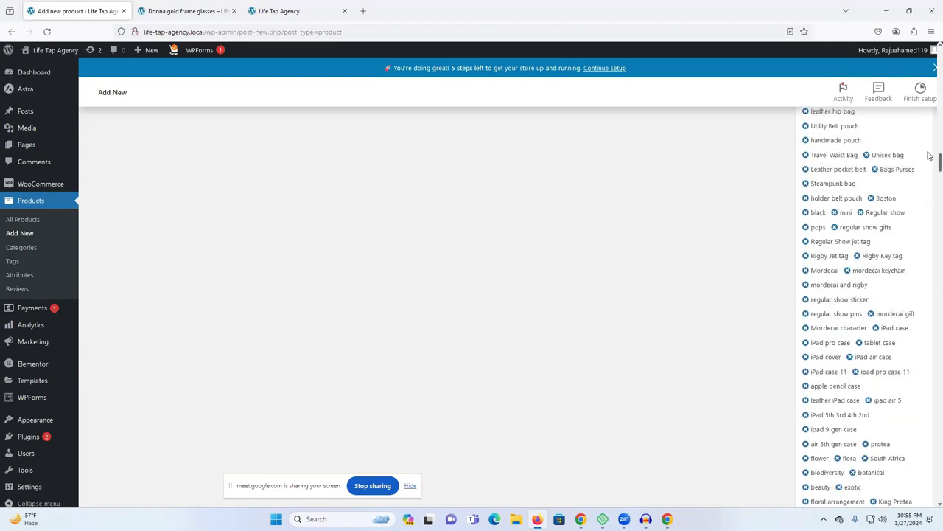
{"action": "left_click_drag", "start_coordinate": [929, 155], "coordinate": [930, 136]}
{"action": "left_click_drag", "start_coordinate": [929, 95], "coordinate": [927, 84]}
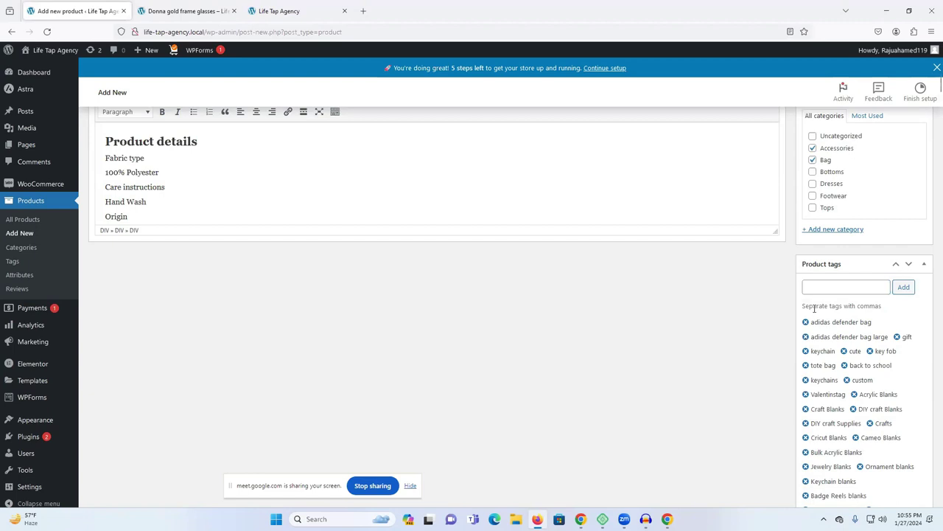
Publish the Adidas Defender 4 Medium Duffel Bag product
{"action": "scroll", "coordinate": [745, 317], "scroll_direction": "up", "scroll_amount": 5}
{"action": "scroll", "coordinate": [931, 289], "scroll_direction": "up", "scroll_amount": 4}
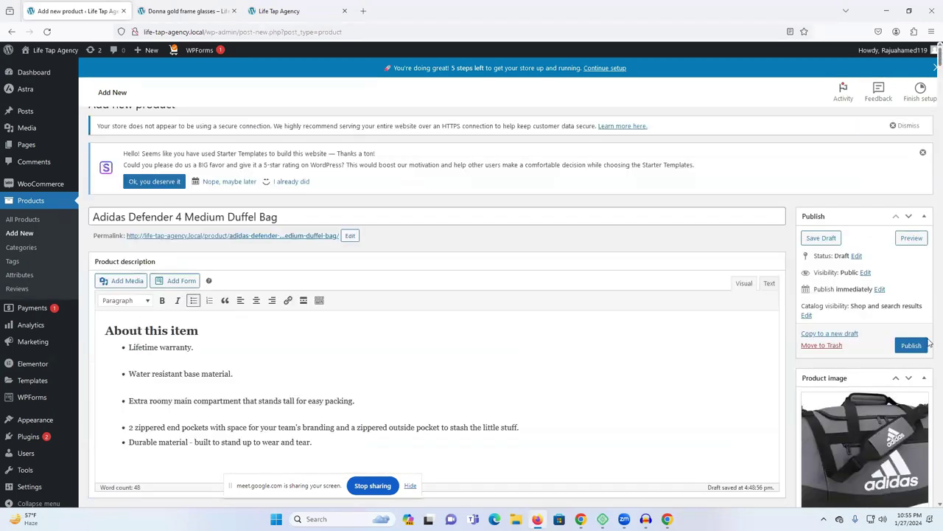
{"action": "left_click", "coordinate": [911, 346]}
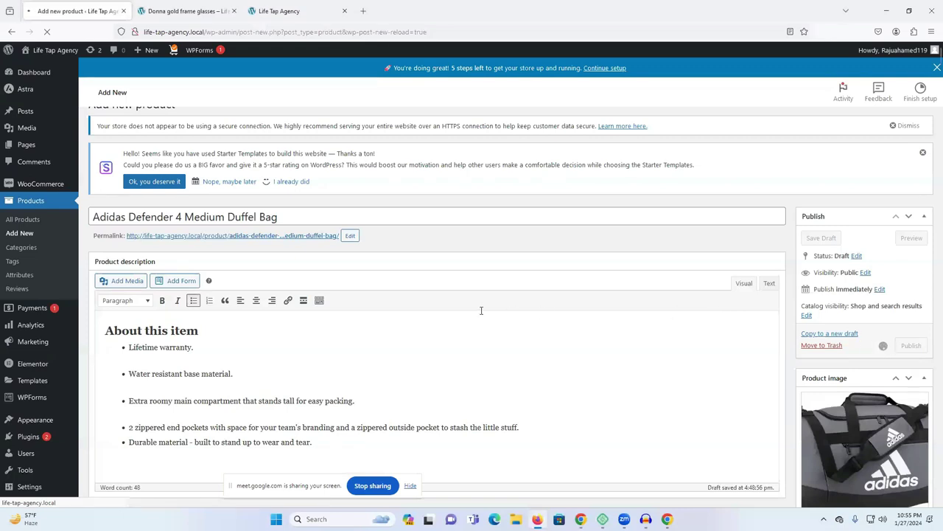
{"action": "scroll", "coordinate": [481, 310], "scroll_direction": "down", "scroll_amount": 6}
{"action": "scroll", "coordinate": [470, 379], "scroll_direction": "down", "scroll_amount": 2}
{"action": "scroll", "coordinate": [583, 445], "scroll_direction": "down", "scroll_amount": 15}
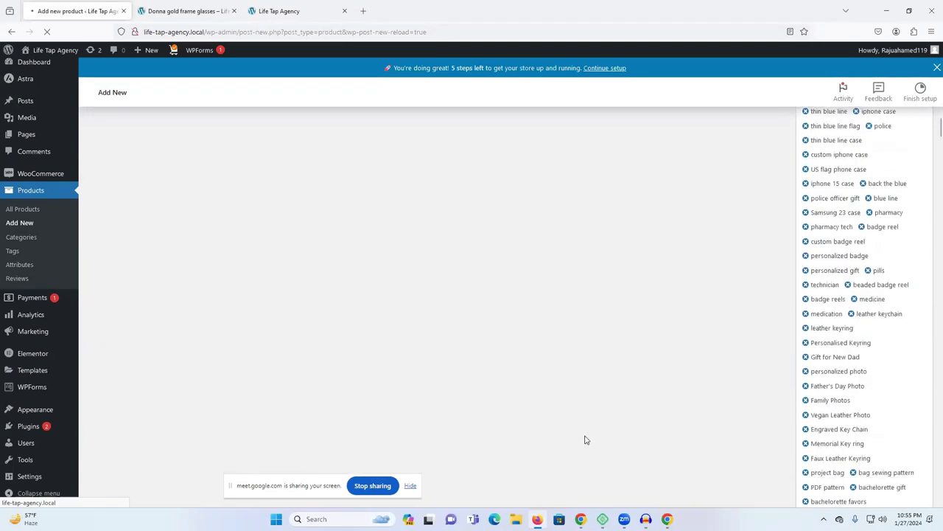
{"action": "left_click_drag", "start_coordinate": [926, 141], "coordinate": [930, 478]}
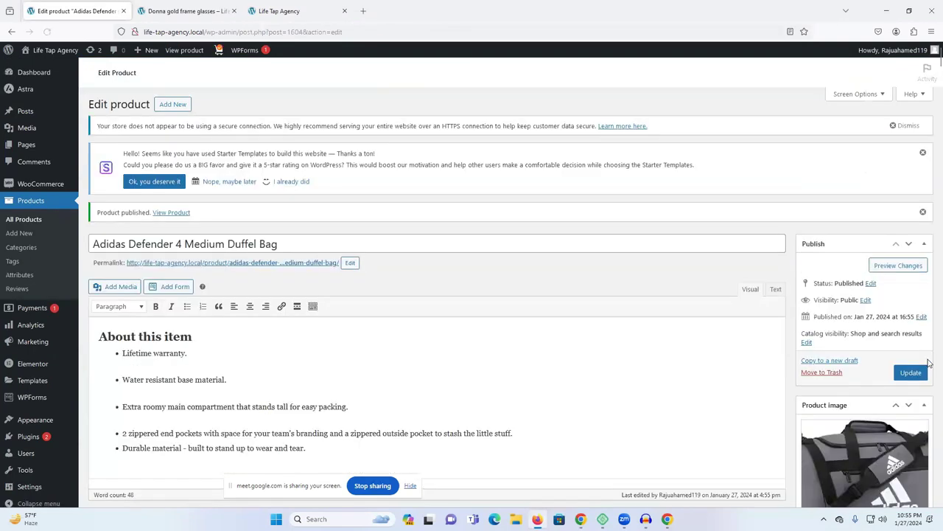
Open the store page of the newly published Adidas duffel bag from its edit screen
{"action": "left_click", "coordinate": [184, 10]}
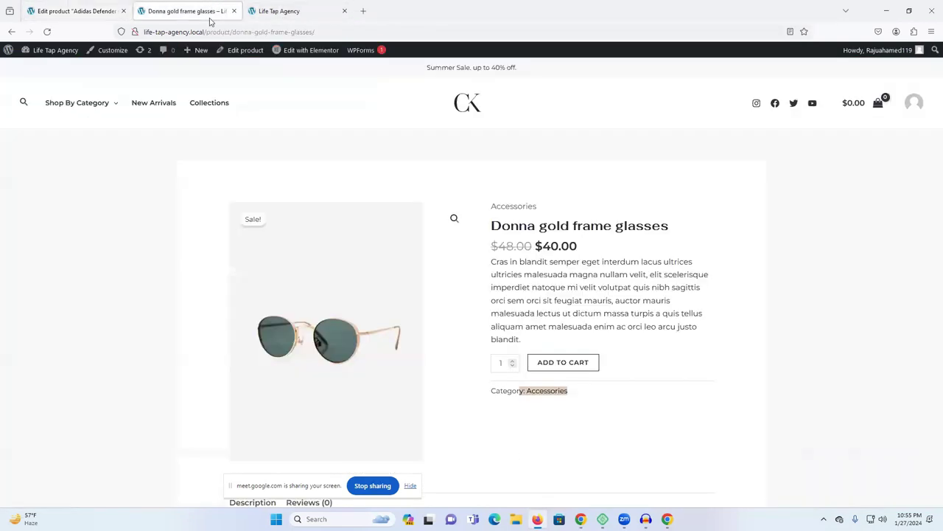
{"action": "left_click", "coordinate": [74, 10]}
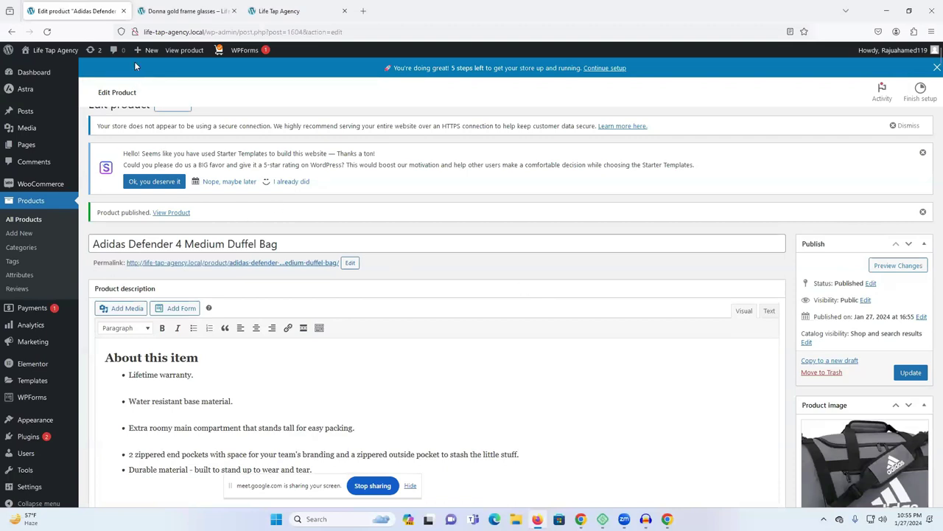
{"action": "scroll", "coordinate": [250, 314], "scroll_direction": "down", "scroll_amount": 3}
{"action": "scroll", "coordinate": [251, 313], "scroll_direction": "up", "scroll_amount": 3}
{"action": "left_click", "coordinate": [168, 212]}
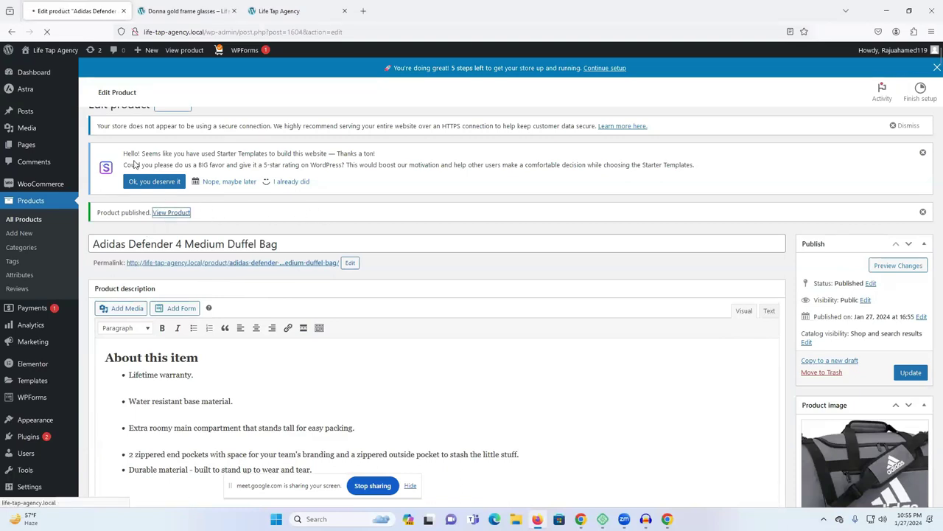
Examine the details, categories and tags on the published Adidas duffel bag page
{"action": "scroll", "coordinate": [664, 286], "scroll_direction": "down", "scroll_amount": 15}
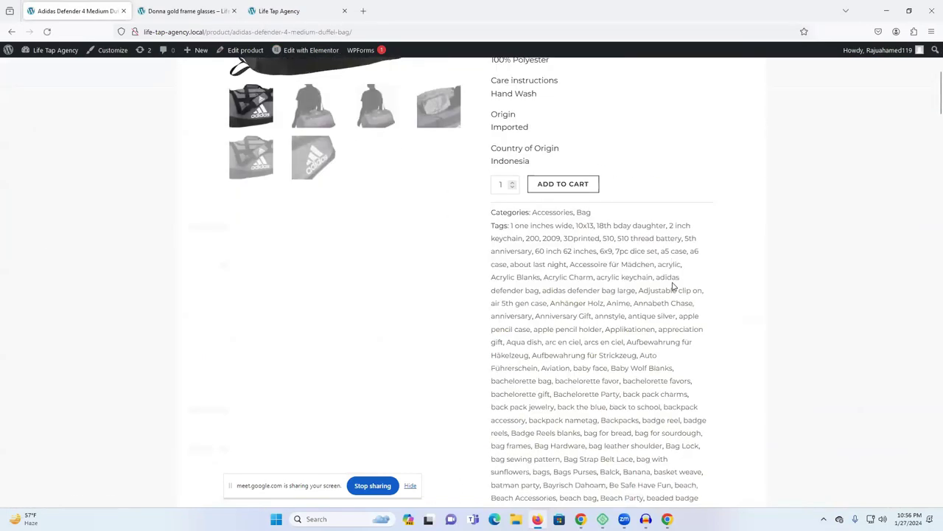
{"action": "scroll", "coordinate": [672, 286], "scroll_direction": "down", "scroll_amount": 10}
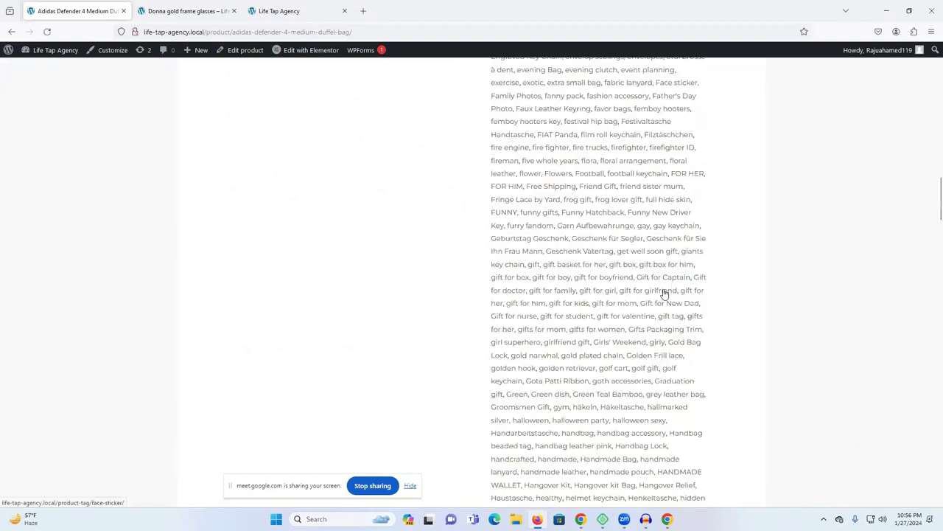
{"action": "scroll", "coordinate": [661, 295], "scroll_direction": "down", "scroll_amount": 20}
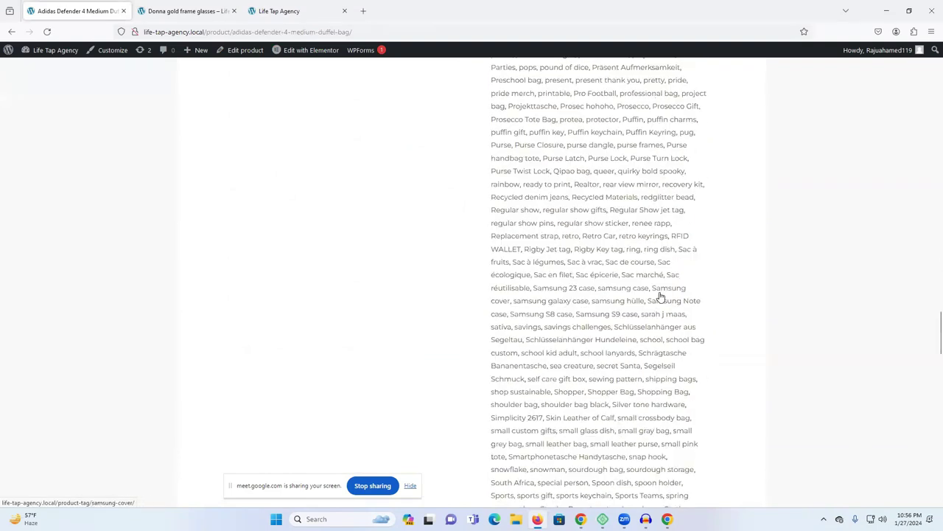
{"action": "scroll", "coordinate": [661, 296], "scroll_direction": "up", "scroll_amount": 15}
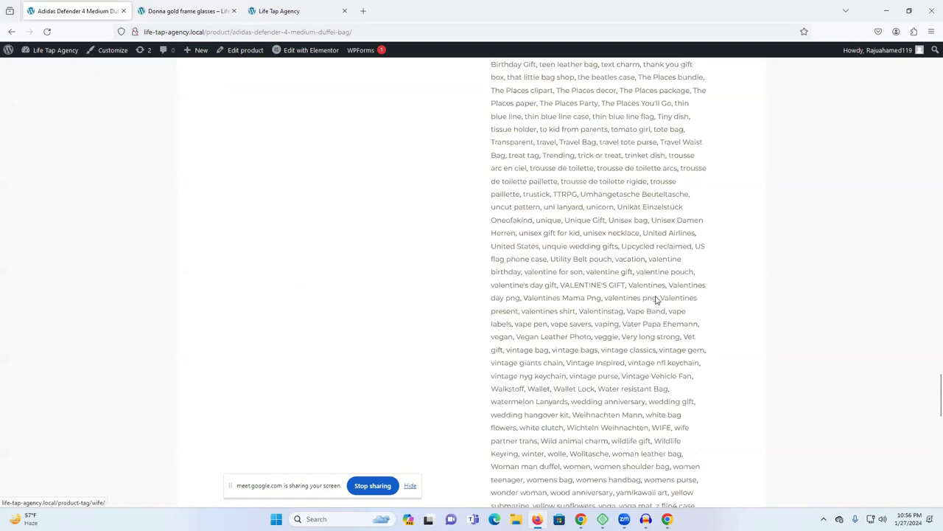
{"action": "scroll", "coordinate": [655, 300], "scroll_direction": "up", "scroll_amount": 6}
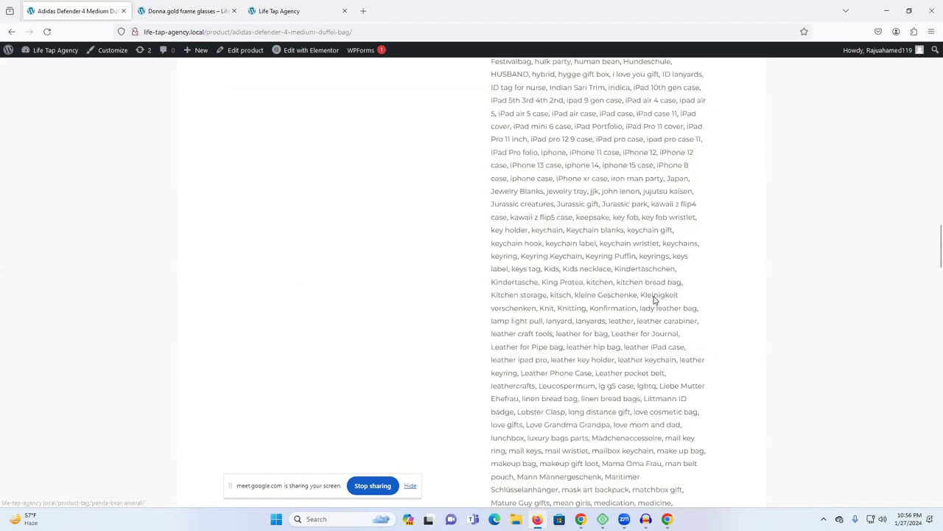
{"action": "scroll", "coordinate": [655, 300], "scroll_direction": "up", "scroll_amount": 15}
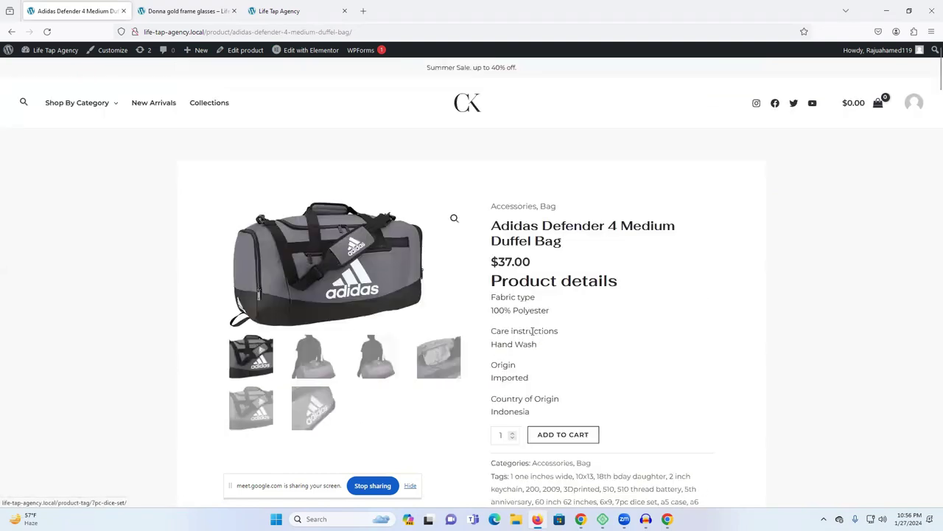
{"action": "scroll", "coordinate": [532, 331], "scroll_direction": "down", "scroll_amount": 3}
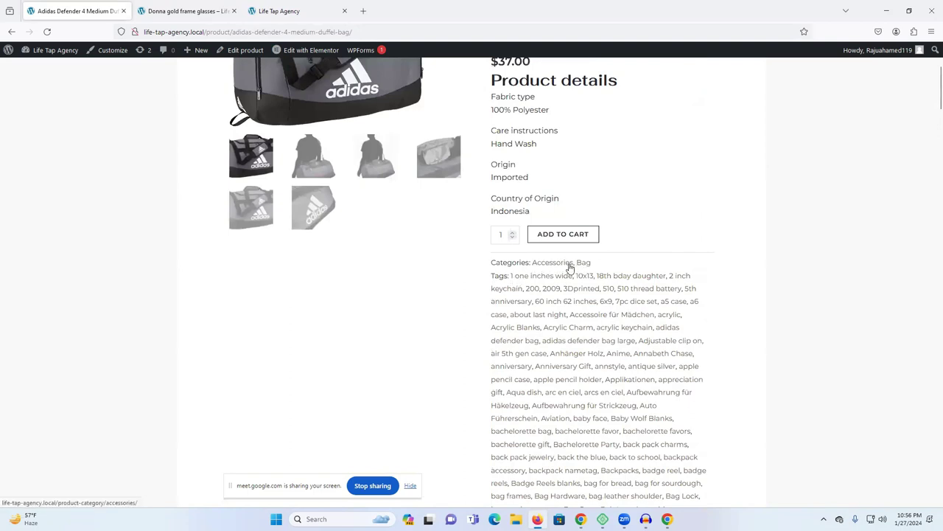
{"action": "scroll", "coordinate": [587, 269], "scroll_direction": "up", "scroll_amount": 3}
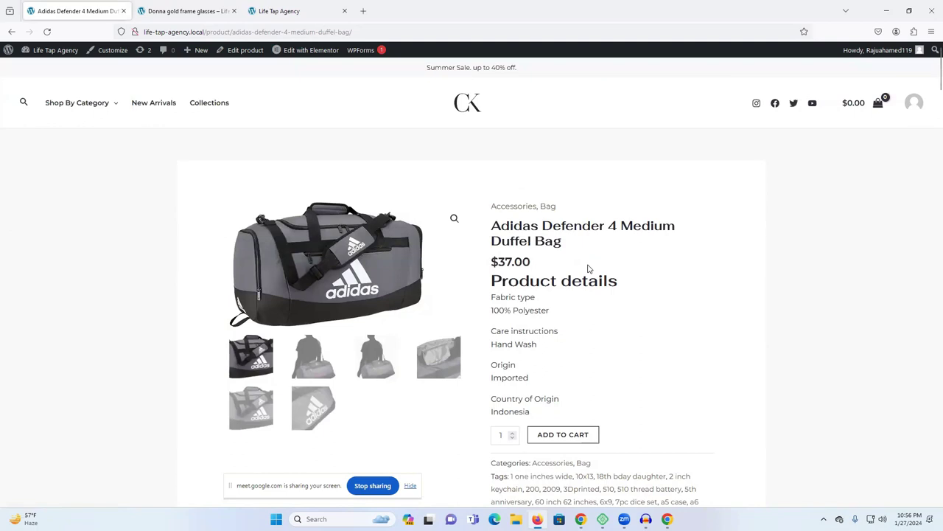
Return from the store page to the edit screen of the Adidas duffel bag product and look over its description
{"action": "left_click", "coordinate": [177, 11]}
{"action": "left_click", "coordinate": [78, 10]}
{"action": "left_click", "coordinate": [12, 32]}
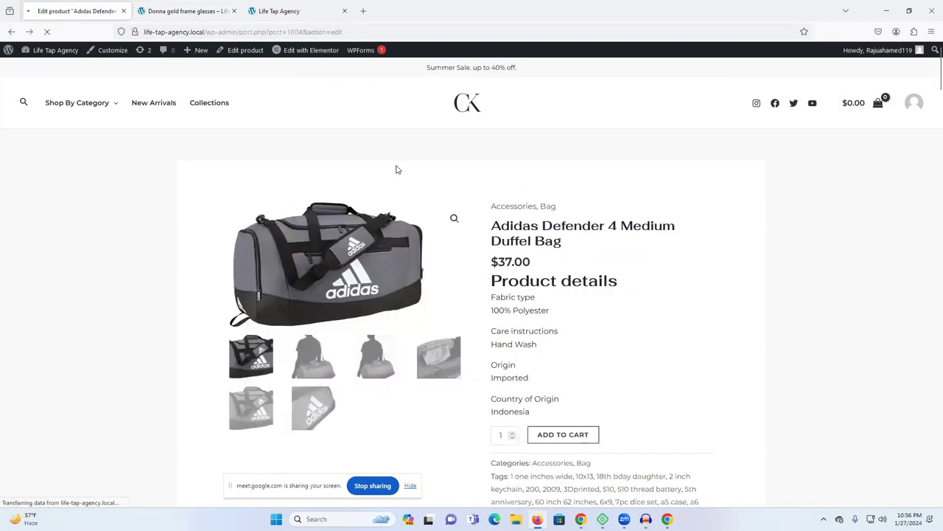
{"action": "left_click", "coordinate": [208, 6]}
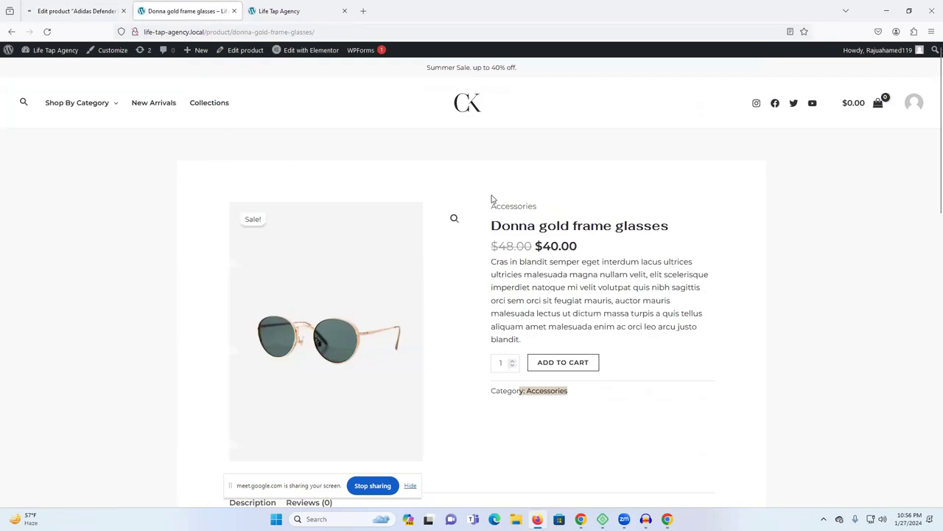
{"action": "left_click", "coordinate": [74, 7]}
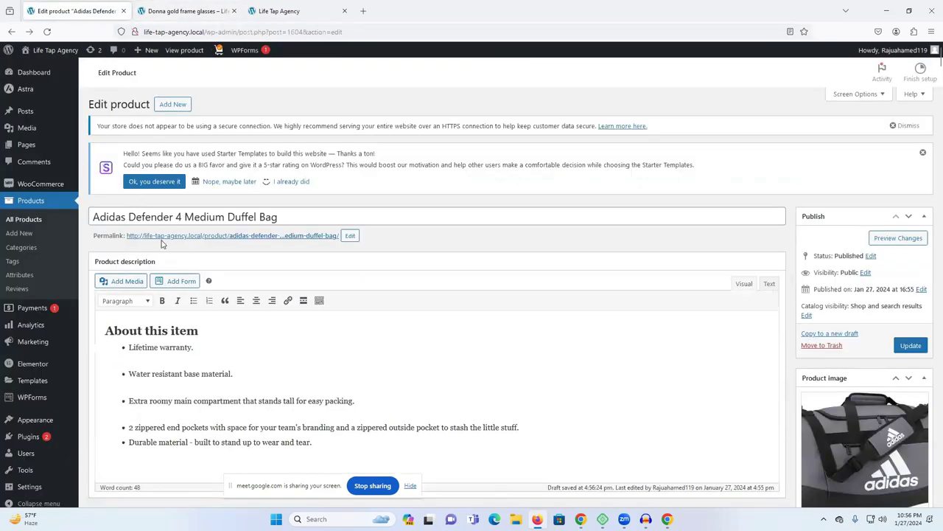
{"action": "scroll", "coordinate": [221, 255], "scroll_direction": "down", "scroll_amount": 2}
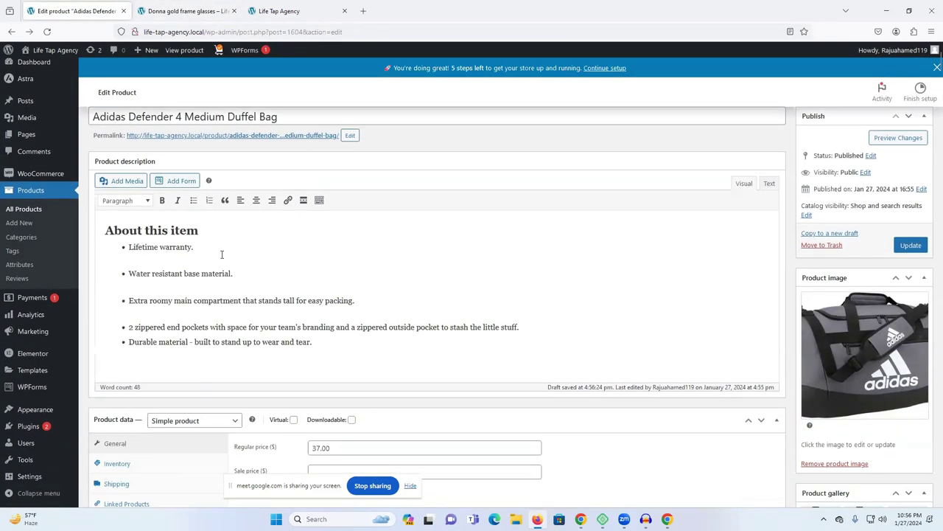
{"action": "scroll", "coordinate": [224, 237], "scroll_direction": "up", "scroll_amount": 2}
Browse the Accessories category in the store, open the Adidas Defender 4 Medium Duffel Bag page and check its price
{"action": "left_click", "coordinate": [184, 10]}
{"action": "mouse_move", "coordinate": [76, 107]}
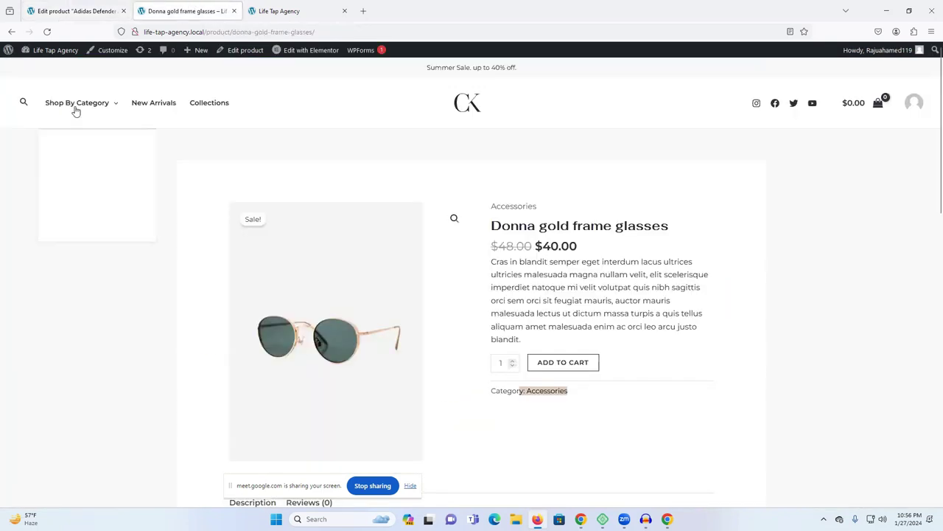
{"action": "left_click", "coordinate": [64, 148]}
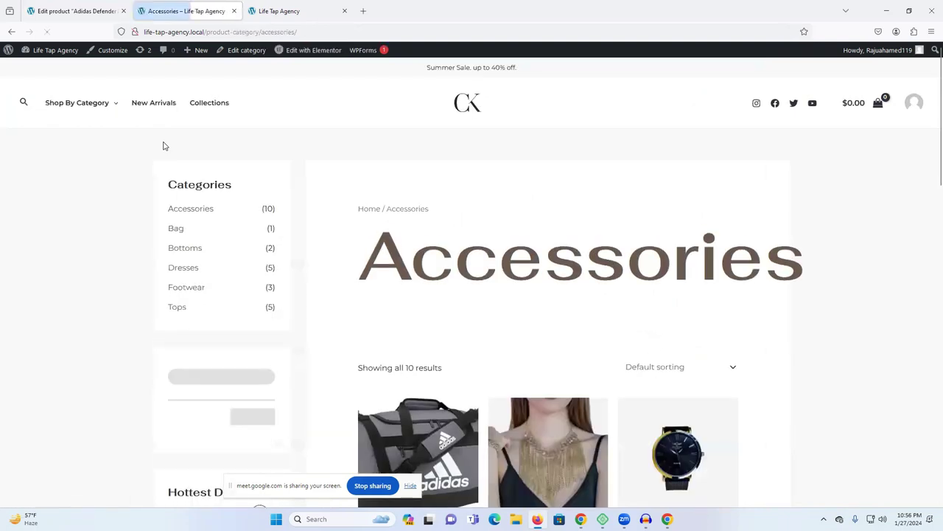
{"action": "scroll", "coordinate": [539, 295], "scroll_direction": "down", "scroll_amount": 2}
{"action": "scroll", "coordinate": [539, 295], "scroll_direction": "down", "scroll_amount": 2}
{"action": "left_click", "coordinate": [413, 251]}
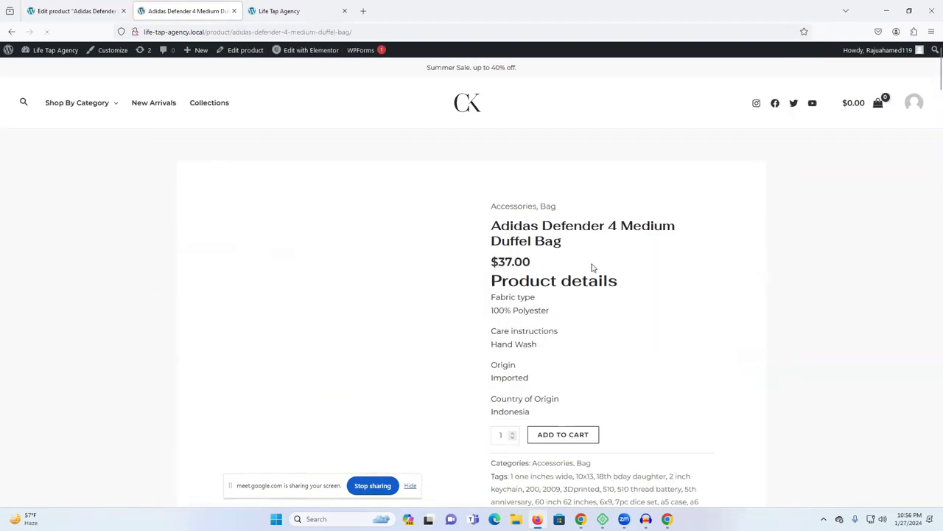
{"action": "left_click_drag", "start_coordinate": [541, 266], "coordinate": [494, 263]}
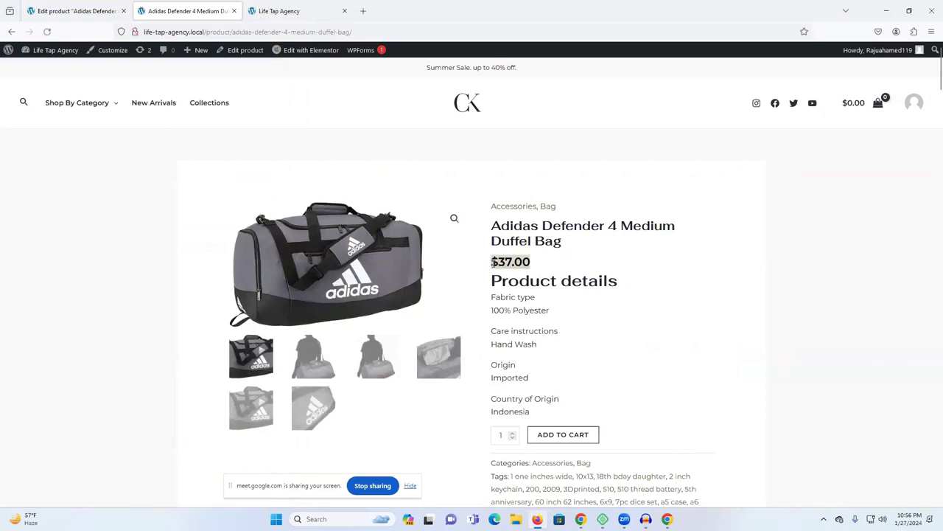
Switch to Chrome, close the Etsy tag generator and check the current and list prices on the Amazon duffel bag listing
{"action": "left_click", "coordinate": [581, 519]}
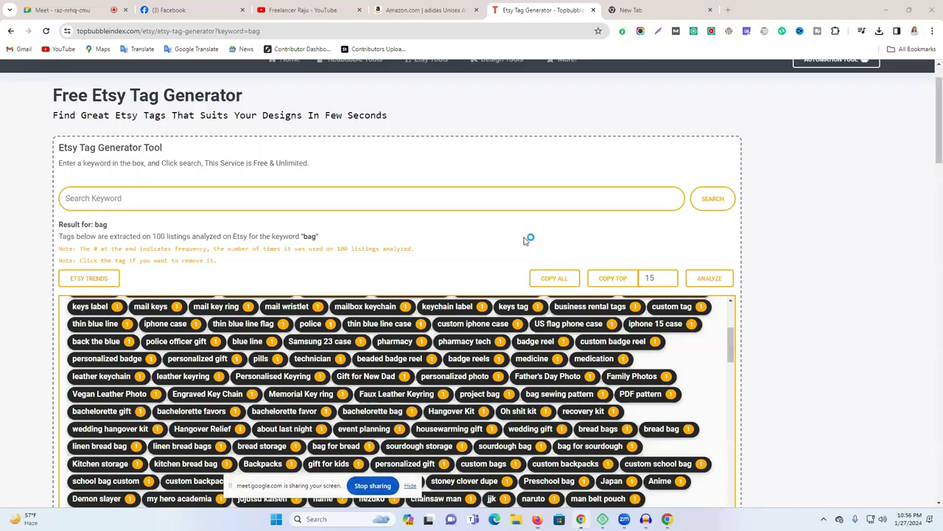
{"action": "left_click", "coordinate": [604, 10]}
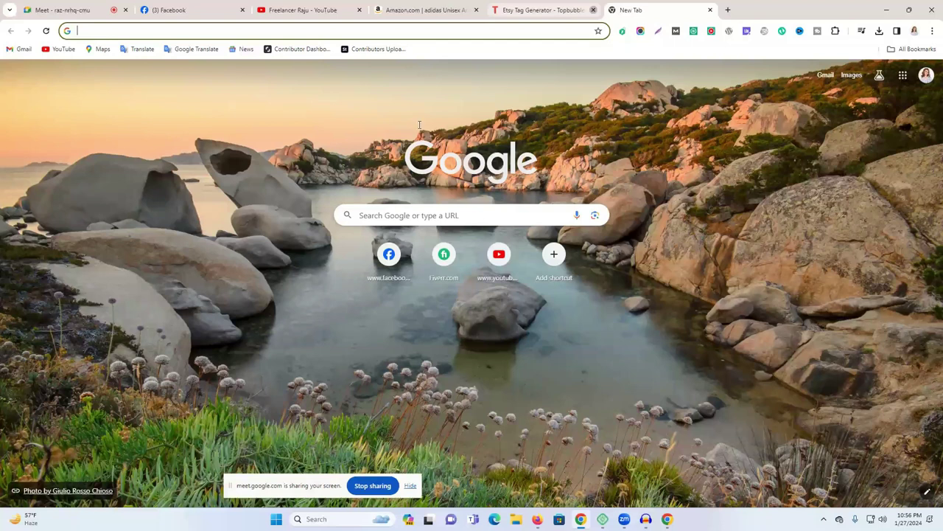
{"action": "key", "text": "ctrl+4"}
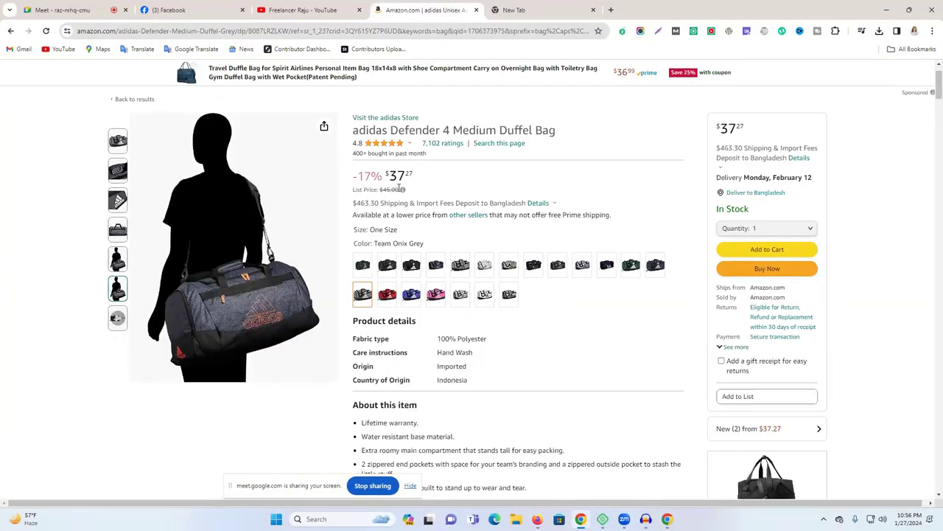
{"action": "mouse_move", "coordinate": [407, 175]}
{"action": "left_mouse_down"}
{"action": "mouse_move", "coordinate": [390, 174]}
{"action": "mouse_move", "coordinate": [381, 189]}
{"action": "mouse_move", "coordinate": [400, 189]}
{"action": "left_mouse_up"}
{"action": "left_click", "coordinate": [483, 187]}
Switch back to Firefox and go to the pricing section on the Adidas duffel bag's edit screen
{"action": "left_click", "coordinate": [537, 519]}
{"action": "left_click", "coordinate": [96, 9]}
{"action": "scroll", "coordinate": [325, 278], "scroll_direction": "down", "scroll_amount": 7}
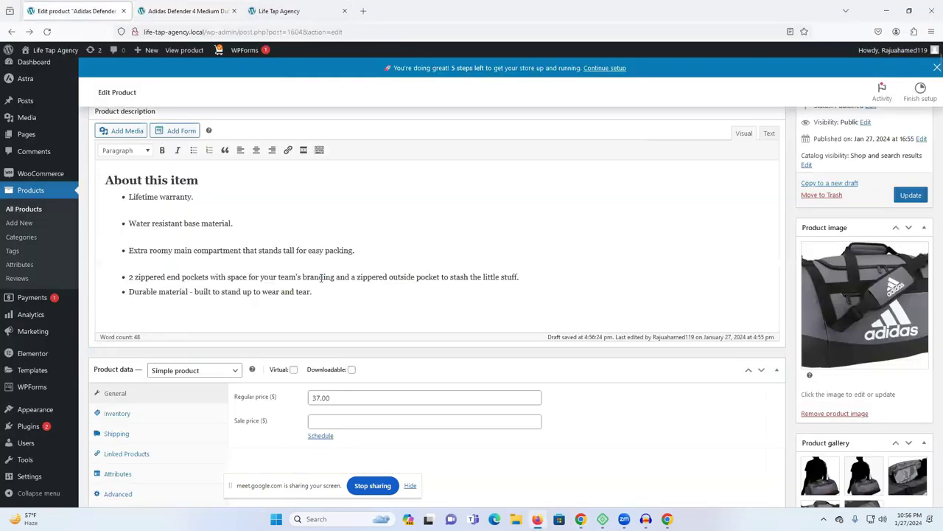
Try to set the product's sale price to 47, and clear the entry
{"action": "left_click", "coordinate": [318, 223]}
{"action": "type", "text": "4"}
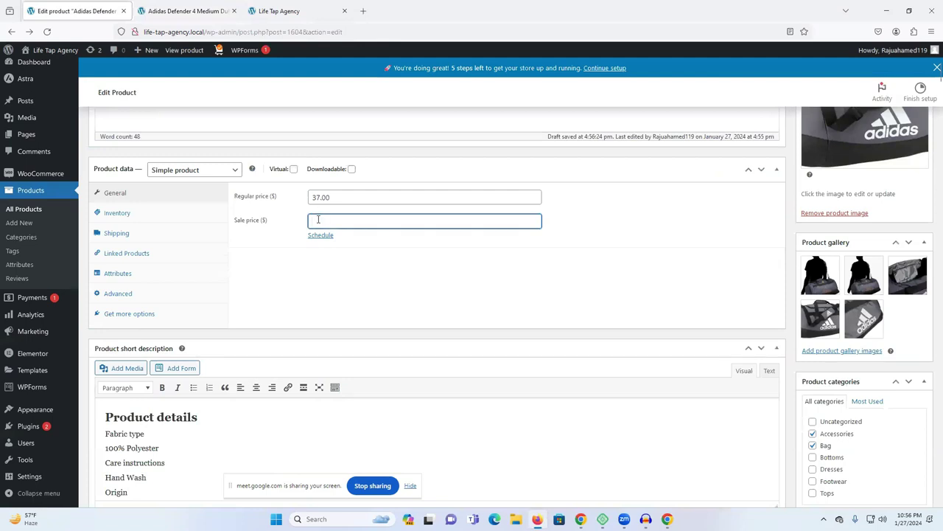
{"action": "type", "text": "7"}
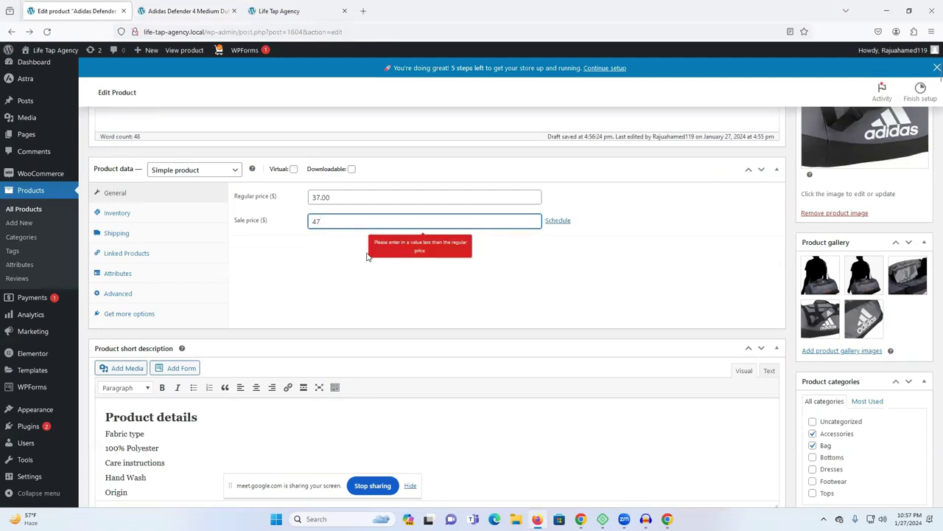
{"action": "double_click", "coordinate": [315, 220]}
{"action": "key", "text": "BackSpace"}
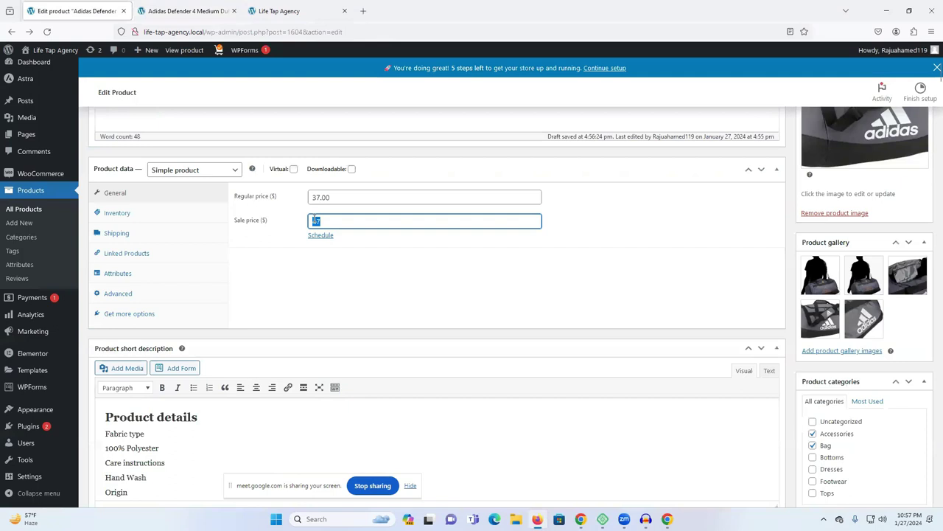
Set the product's regular price to 47
{"action": "double_click", "coordinate": [332, 197]}
{"action": "right_click", "coordinate": [332, 198]}
{"action": "left_click", "coordinate": [331, 198]}
{"action": "double_click", "coordinate": [324, 197]}
{"action": "right_click", "coordinate": [324, 199]}
{"action": "left_click", "coordinate": [364, 244]}
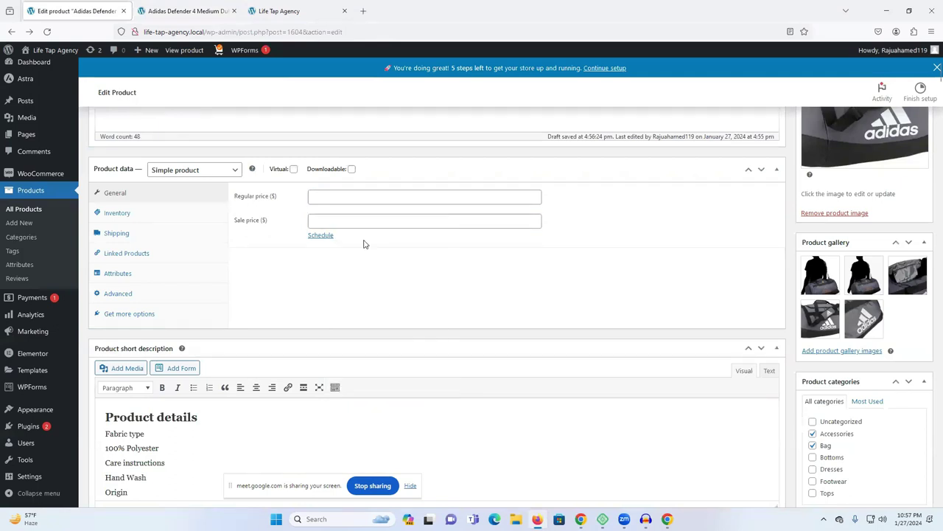
{"action": "left_click", "coordinate": [334, 199]}
{"action": "type", "text": "47"}
Set the sale price to 37 and update the product
{"action": "left_click", "coordinate": [337, 216]}
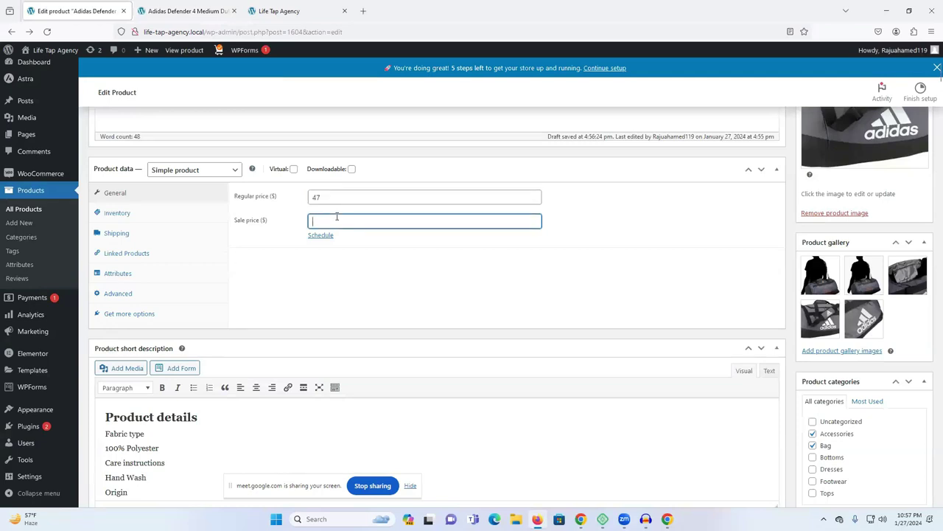
{"action": "type", "text": "37"}
{"action": "left_click", "coordinate": [449, 309]}
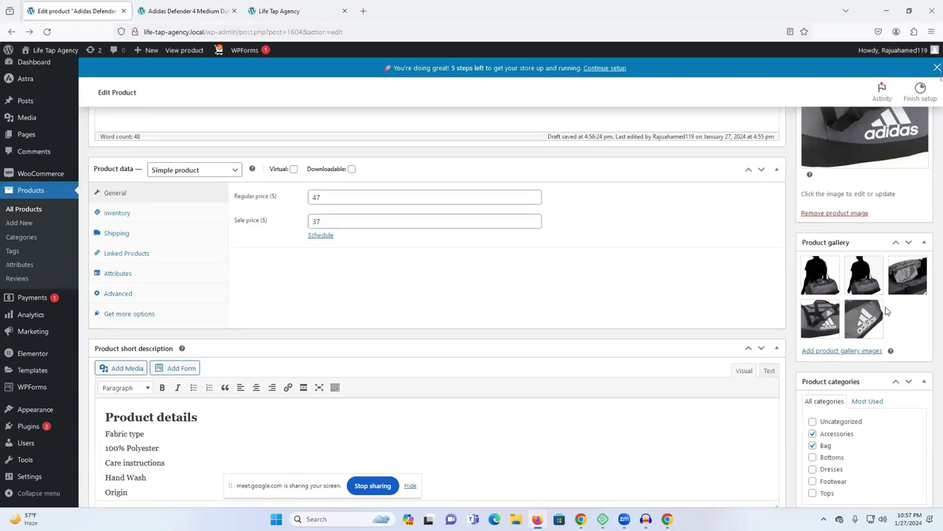
{"action": "scroll", "coordinate": [892, 315], "scroll_direction": "up", "scroll_amount": 4}
{"action": "left_click", "coordinate": [911, 245]}
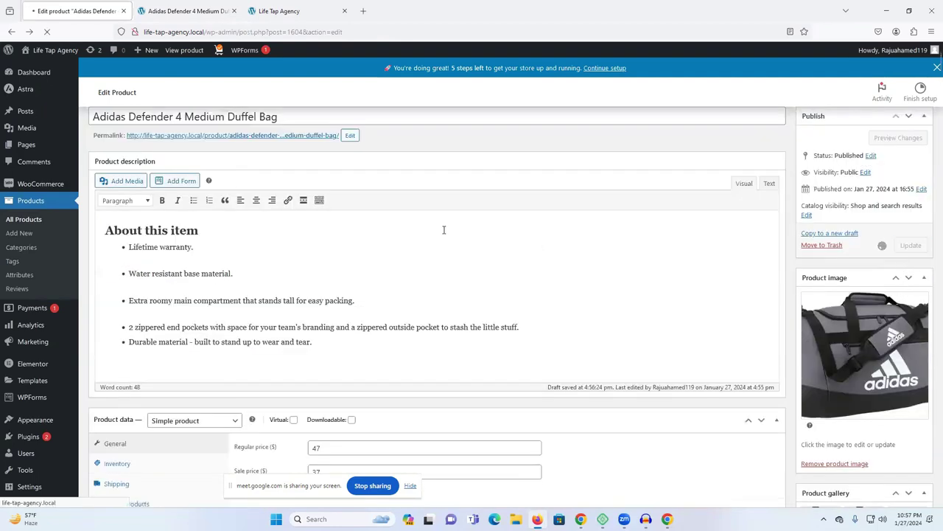
Reload the Adidas duffel bag's store page and check its regular and sale prices
{"action": "left_click", "coordinate": [188, 10]}
{"action": "right_click", "coordinate": [74, 187]}
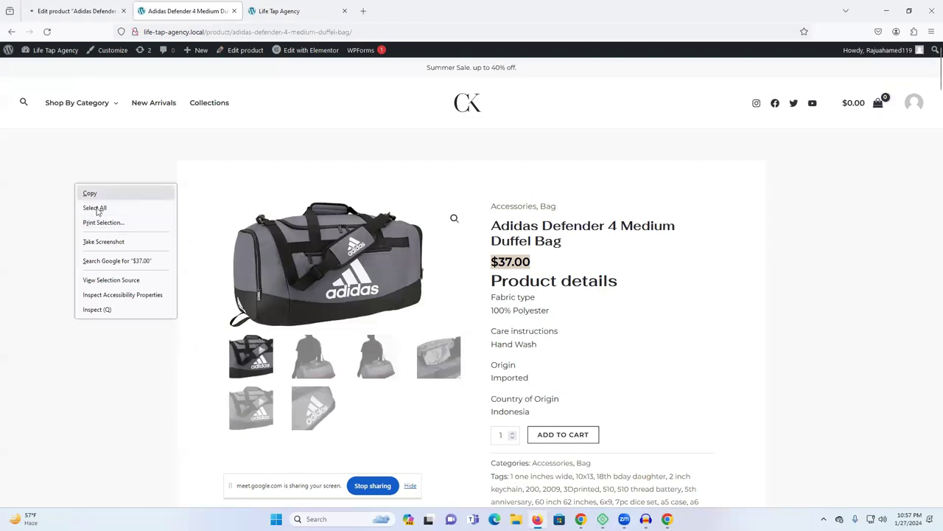
{"action": "left_click", "coordinate": [45, 31]}
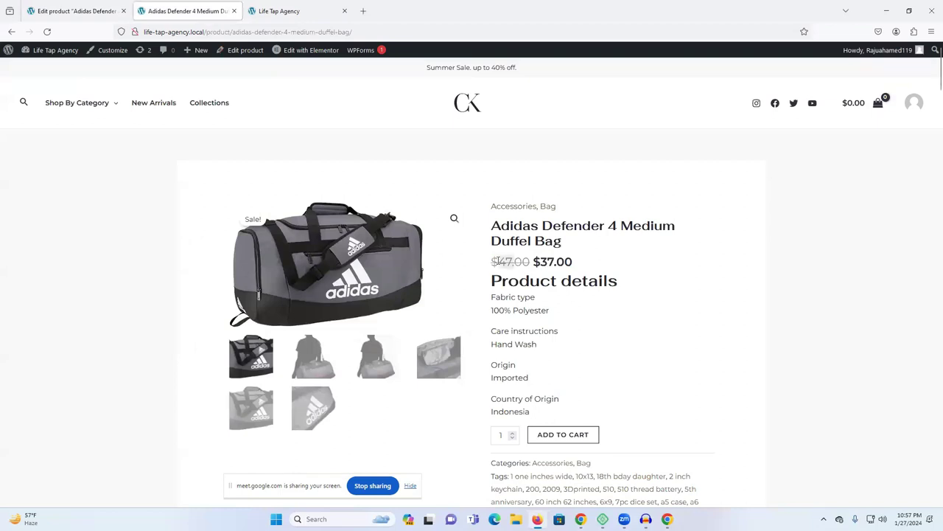
{"action": "left_click_drag", "start_coordinate": [555, 262], "coordinate": [540, 262]}
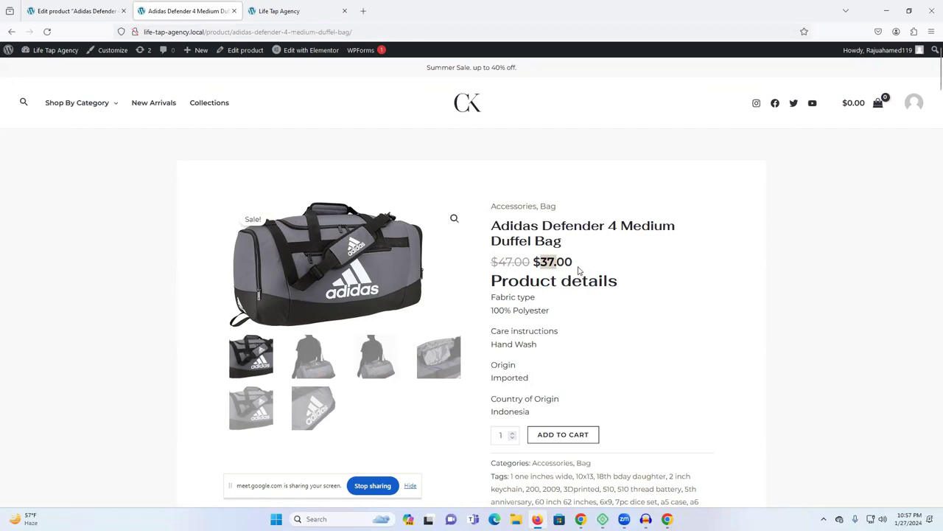
{"action": "triple_click", "coordinate": [543, 263]}
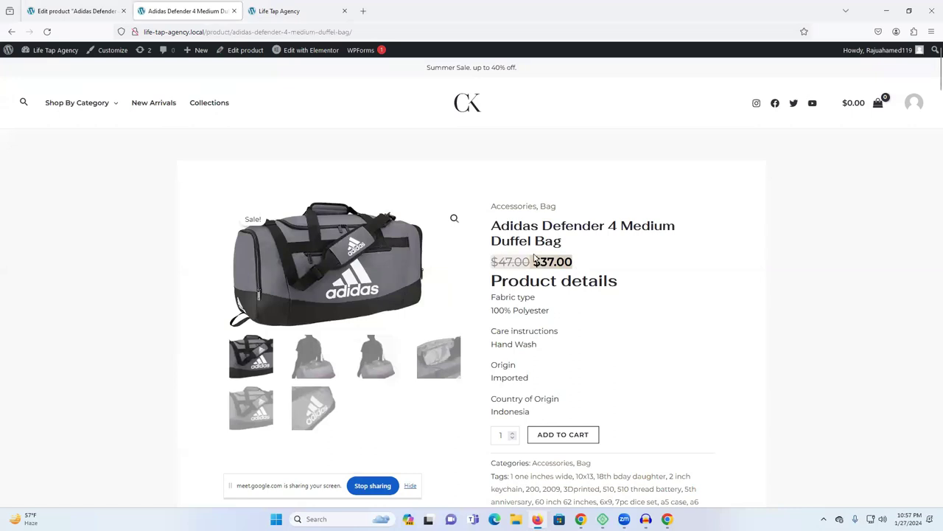
Examine the tag list and the About this item description on the Adidas duffel bag's store page
{"action": "scroll", "coordinate": [539, 270], "scroll_direction": "down", "scroll_amount": 4}
{"action": "scroll", "coordinate": [551, 283], "scroll_direction": "up", "scroll_amount": 4}
{"action": "scroll", "coordinate": [557, 283], "scroll_direction": "down", "scroll_amount": 3}
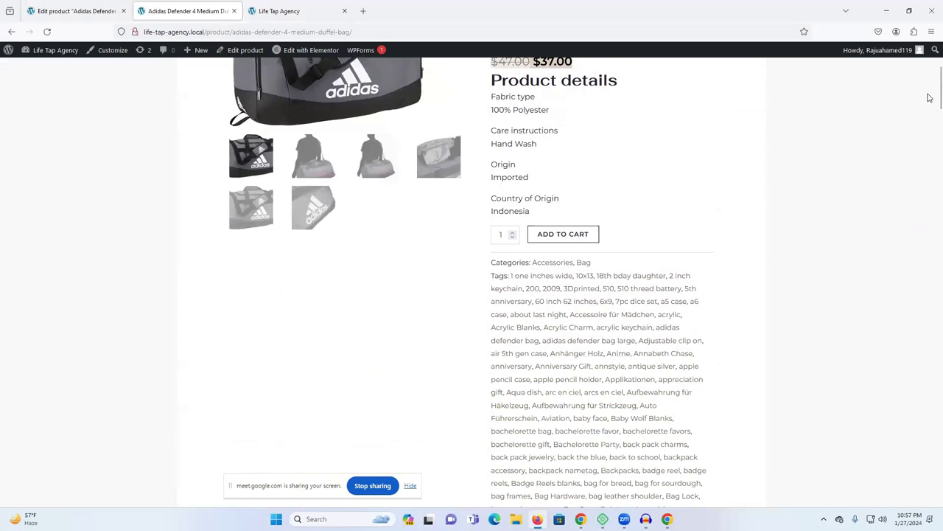
{"action": "scroll", "coordinate": [928, 103], "scroll_direction": "down", "scroll_amount": 1}
{"action": "scroll", "coordinate": [929, 200], "scroll_direction": "down", "scroll_amount": 7}
{"action": "scroll", "coordinate": [928, 428], "scroll_direction": "down", "scroll_amount": 20}
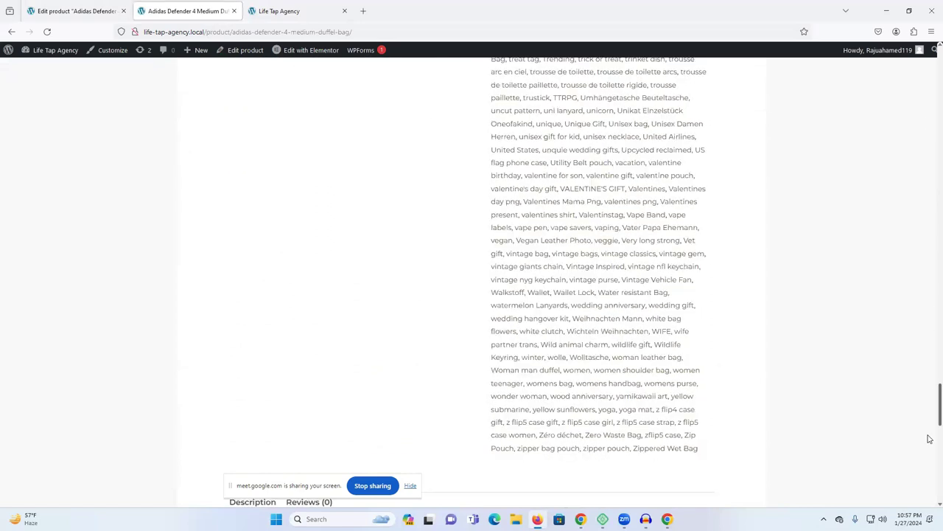
{"action": "scroll", "coordinate": [273, 289], "scroll_direction": "down", "scroll_amount": 1}
{"action": "left_click_drag", "start_coordinate": [230, 260], "coordinate": [496, 391]}
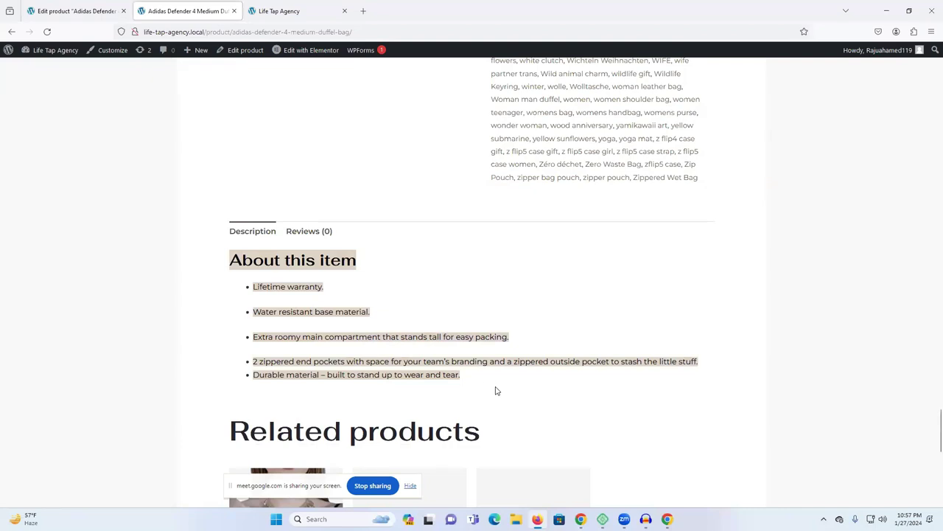
{"action": "triple_click", "coordinate": [277, 260]}
{"action": "scroll", "coordinate": [332, 346], "scroll_direction": "up", "scroll_amount": 15}
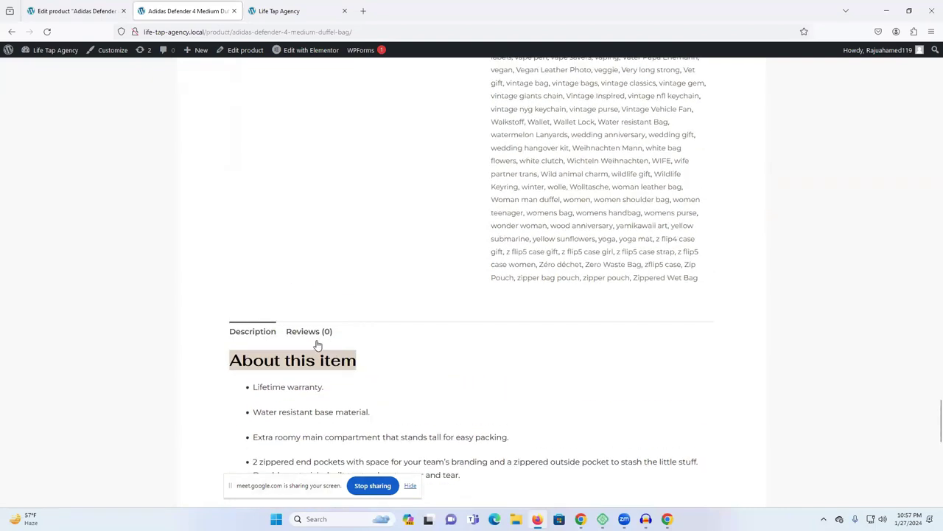
{"action": "scroll", "coordinate": [539, 262], "scroll_direction": "up", "scroll_amount": 10}
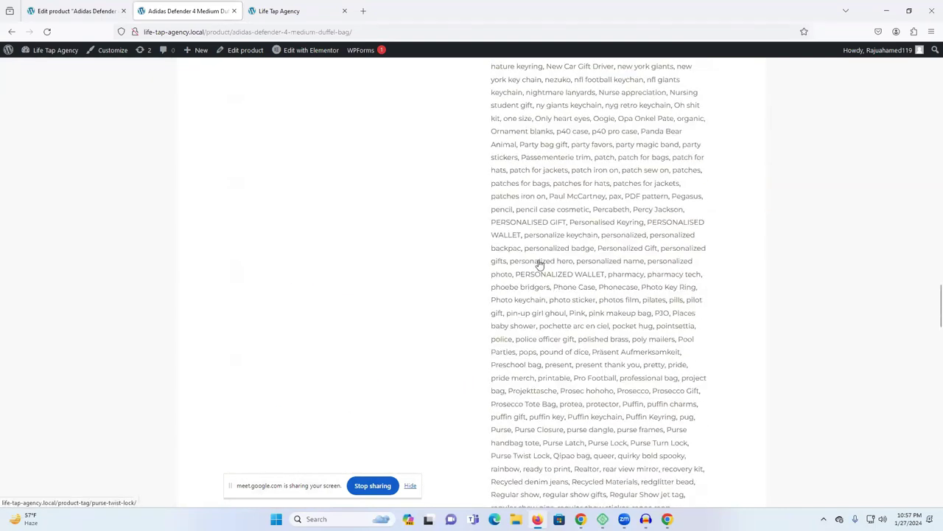
{"action": "scroll", "coordinate": [537, 276], "scroll_direction": "up", "scroll_amount": 15}
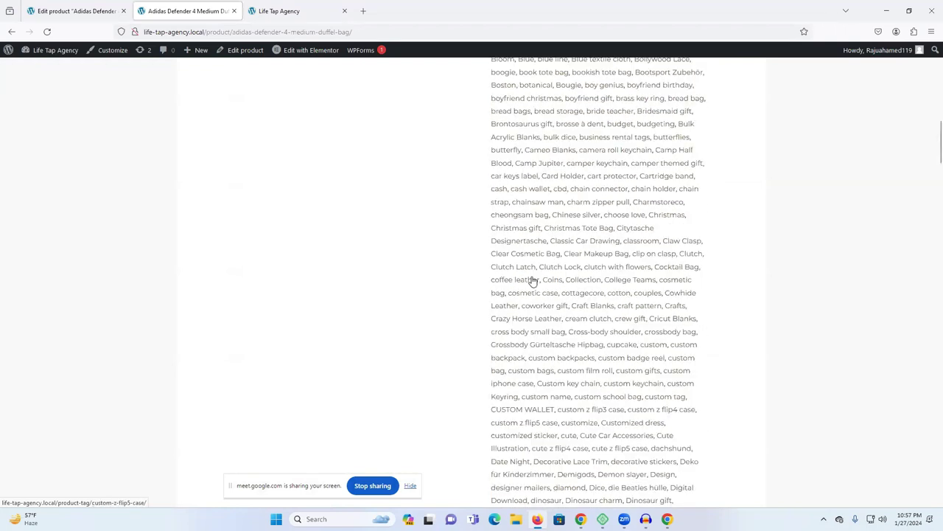
On the product's edit screen, remove all the product tags listed before "Cowhide Leather"
{"action": "left_click", "coordinate": [53, 9]}
{"action": "scroll", "coordinate": [707, 358], "scroll_direction": "down", "scroll_amount": 20}
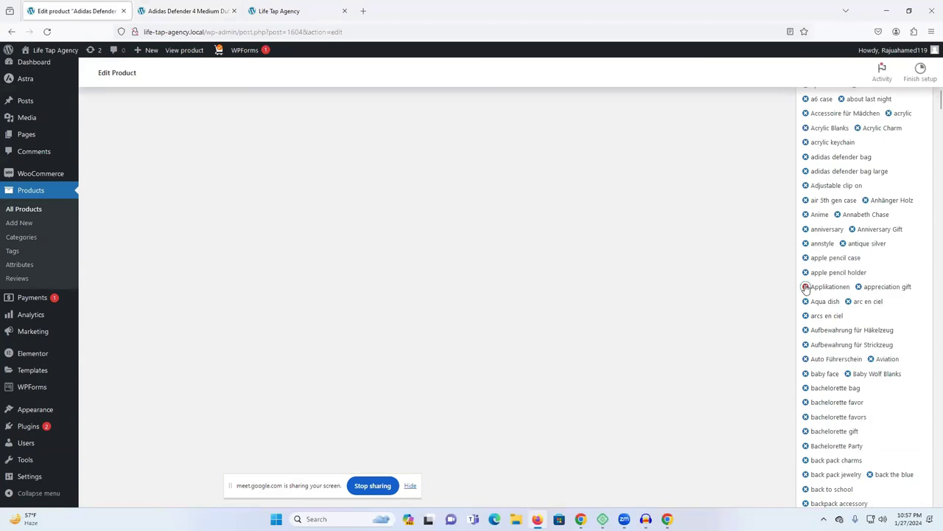
{"action": "scroll", "coordinate": [833, 302], "scroll_direction": "up", "scroll_amount": 3}
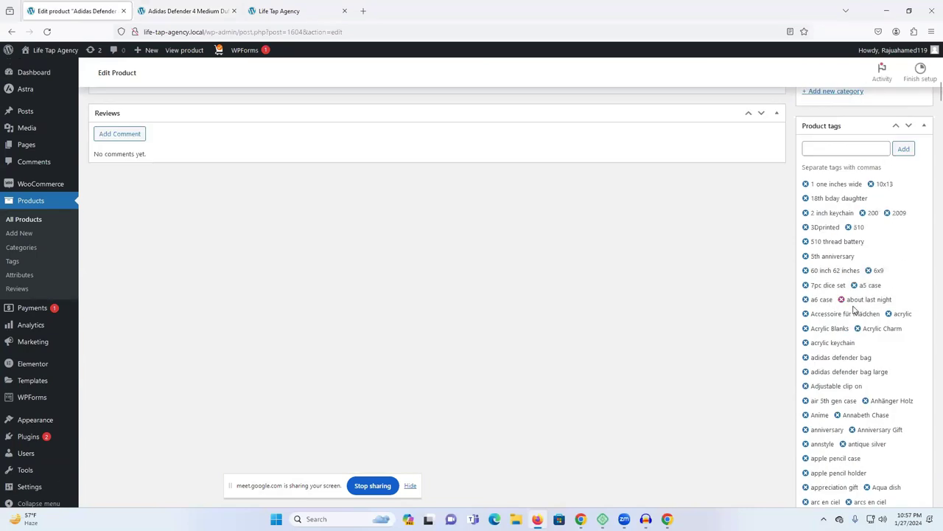
{"action": "left_click", "coordinate": [871, 184]}
{"action": "triple_click", "coordinate": [805, 185]}
{"action": "triple_click", "coordinate": [806, 184]}
{"action": "triple_click", "coordinate": [806, 184]}
{"action": "triple_click", "coordinate": [806, 184]}
{"action": "left_click", "coordinate": [806, 184]}
{"action": "triple_click", "coordinate": [806, 184]}
{"action": "triple_click", "coordinate": [806, 184]}
{"action": "triple_click", "coordinate": [805, 185]}
{"action": "triple_click", "coordinate": [805, 184]}
{"action": "triple_click", "coordinate": [805, 184]}
{"action": "left_click", "coordinate": [806, 184]}
{"action": "double_click", "coordinate": [806, 185]}
{"action": "triple_click", "coordinate": [805, 184]}
{"action": "left_click", "coordinate": [805, 184]}
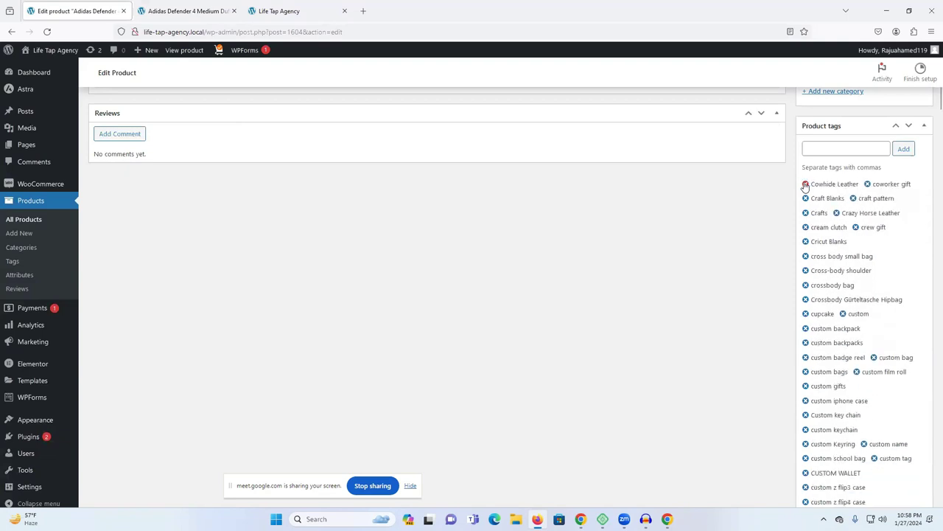
Look through the remaining product tags and update the product to save the tag removals
{"action": "scroll", "coordinate": [811, 216], "scroll_direction": "down", "scroll_amount": 15}
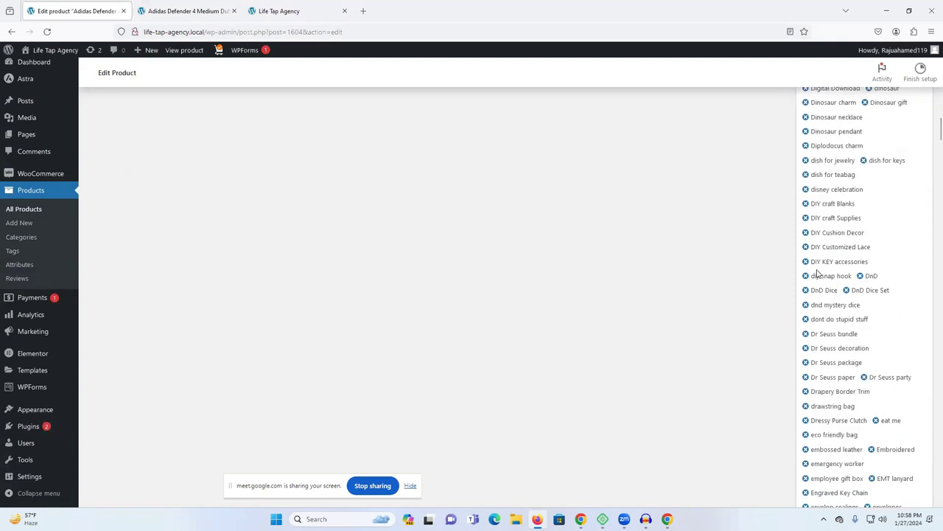
{"action": "scroll", "coordinate": [817, 273], "scroll_direction": "down", "scroll_amount": 15}
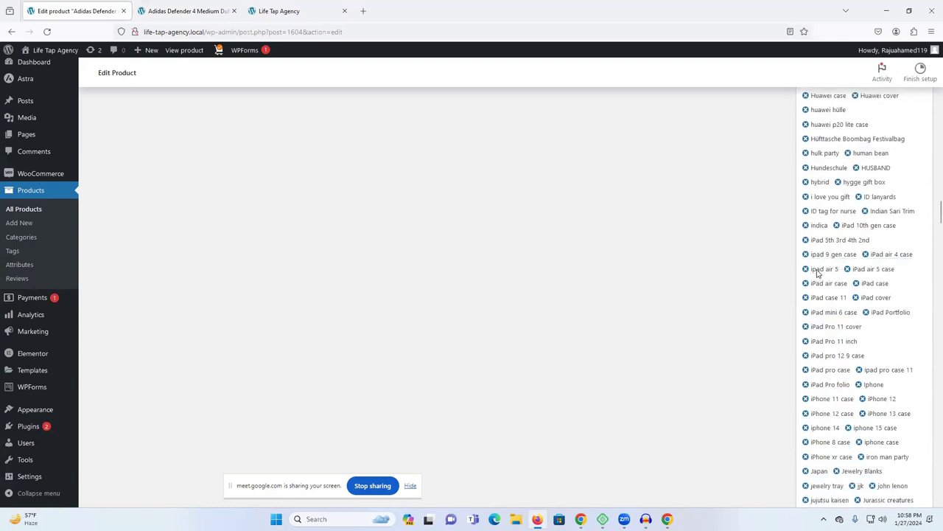
{"action": "scroll", "coordinate": [817, 273], "scroll_direction": "up", "scroll_amount": 10}
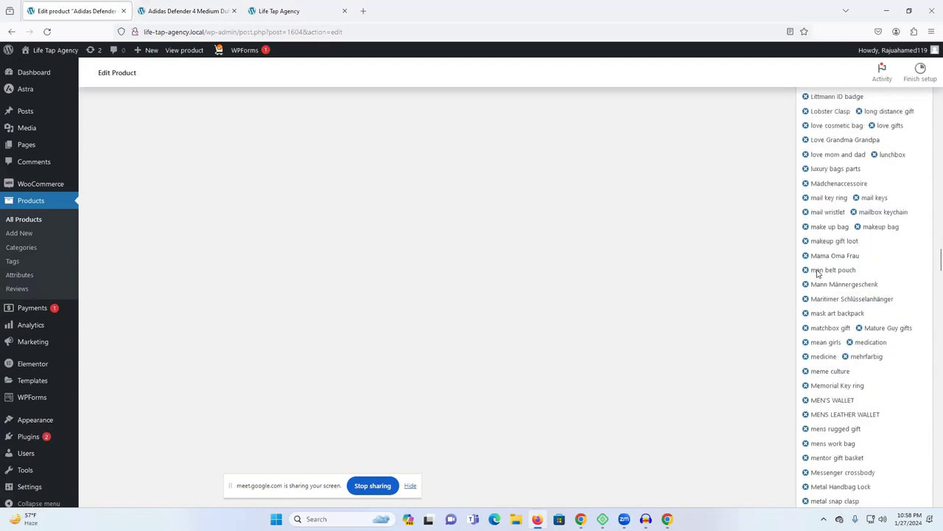
{"action": "scroll", "coordinate": [840, 277], "scroll_direction": "up", "scroll_amount": 20}
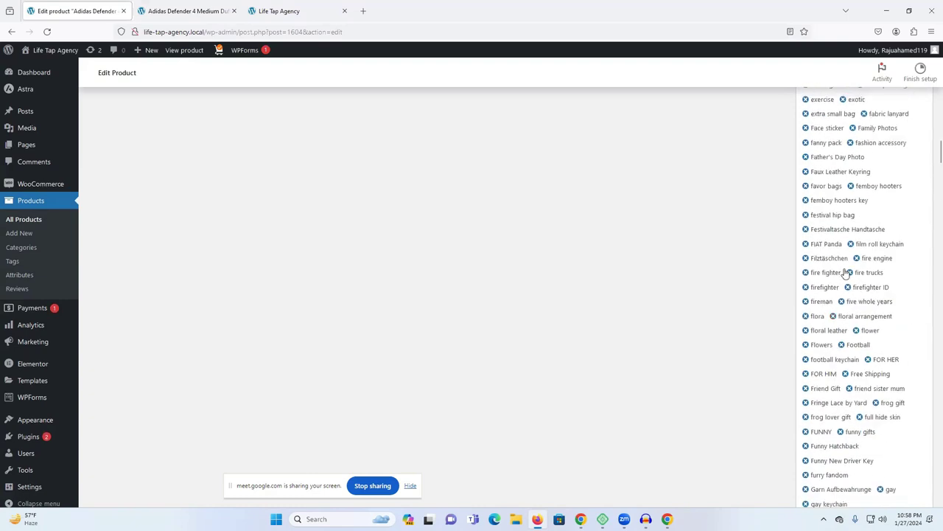
{"action": "scroll", "coordinate": [879, 210], "scroll_direction": "up", "scroll_amount": 3}
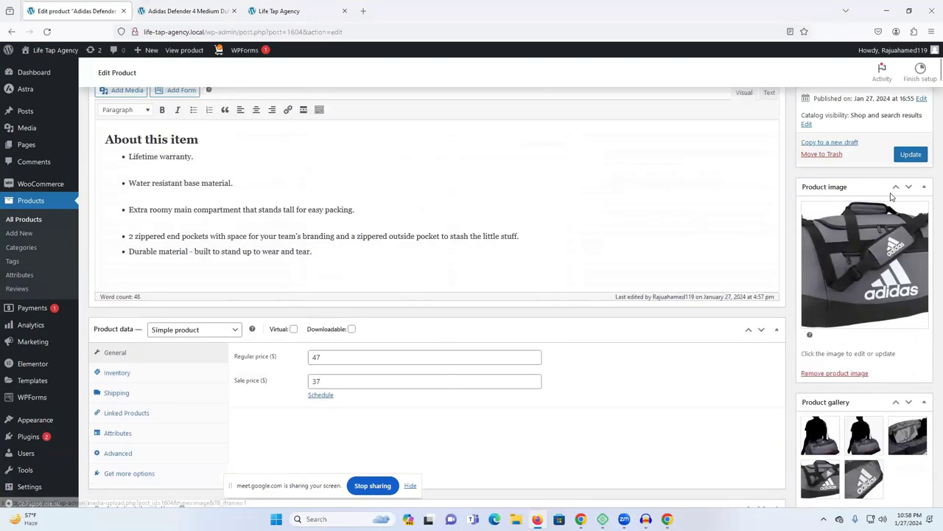
{"action": "left_click", "coordinate": [912, 172]}
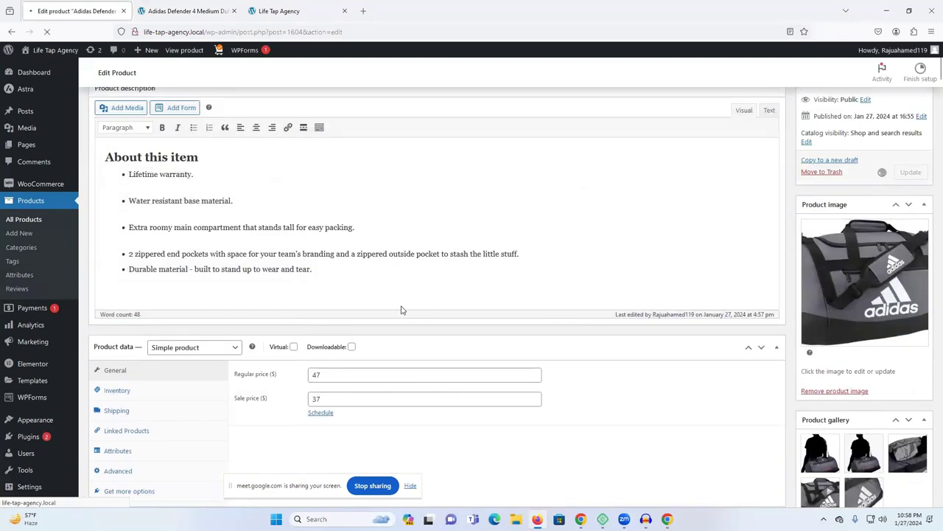
In the duffel bag product's inventory settings, set the SKU to #67677698
{"action": "scroll", "coordinate": [401, 309], "scroll_direction": "down", "scroll_amount": 2}
{"action": "left_click", "coordinate": [129, 243]}
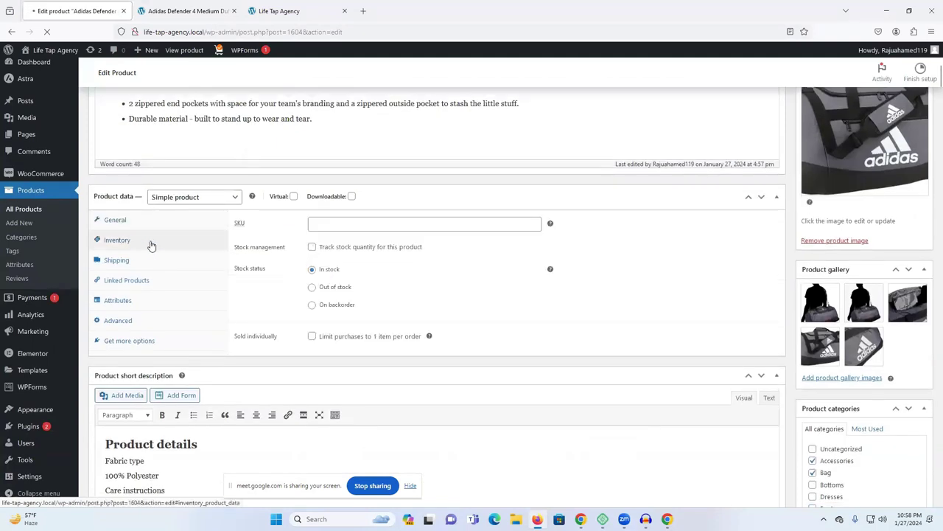
{"action": "left_click", "coordinate": [322, 227]}
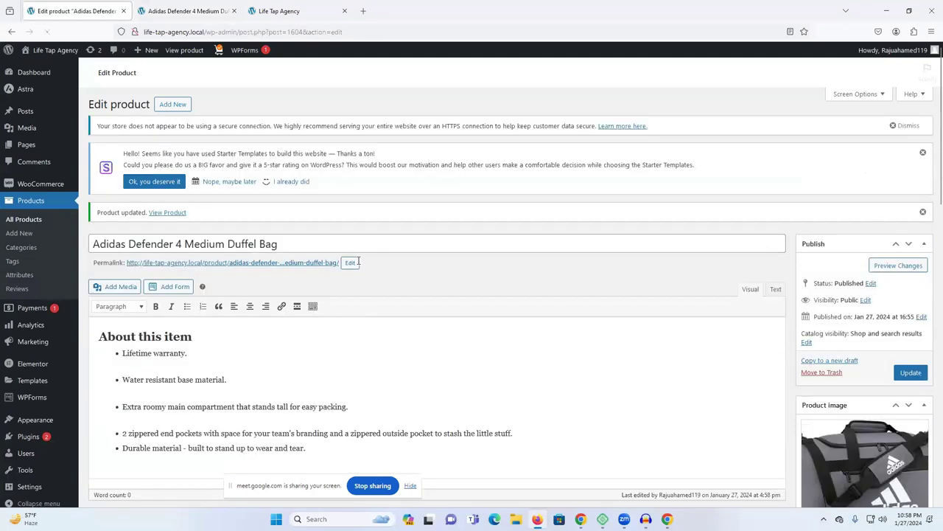
{"action": "scroll", "coordinate": [359, 264], "scroll_direction": "down", "scroll_amount": 1}
{"action": "scroll", "coordinate": [359, 264], "scroll_direction": "down", "scroll_amount": 5}
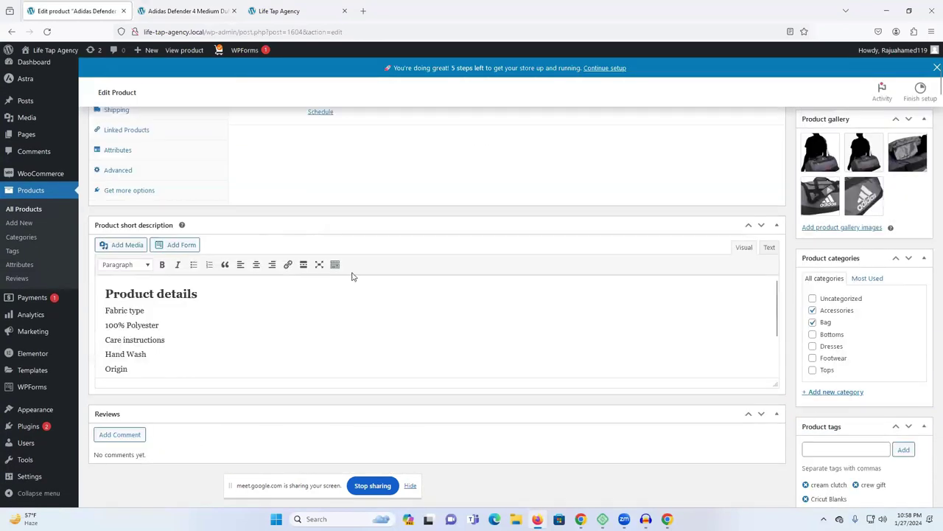
{"action": "scroll", "coordinate": [217, 238], "scroll_direction": "up", "scroll_amount": 2}
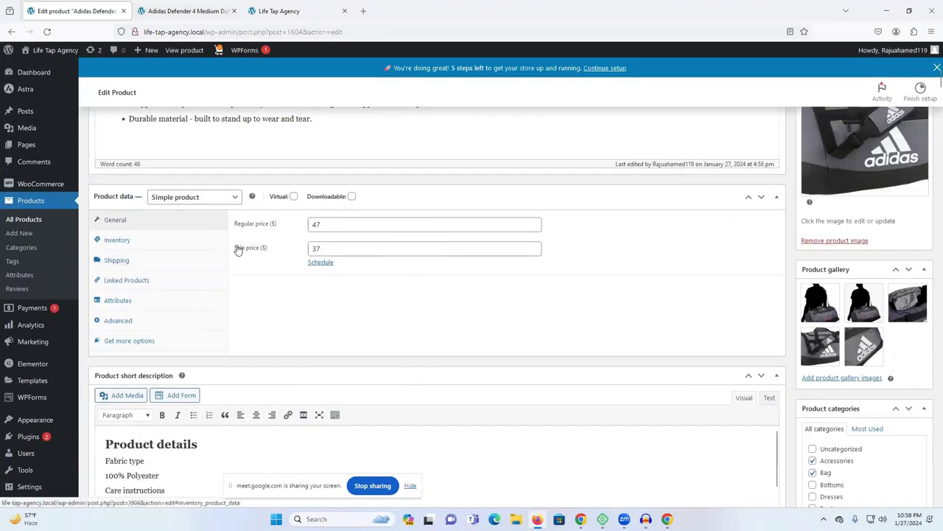
{"action": "left_click", "coordinate": [119, 241]}
{"action": "left_click", "coordinate": [324, 230]}
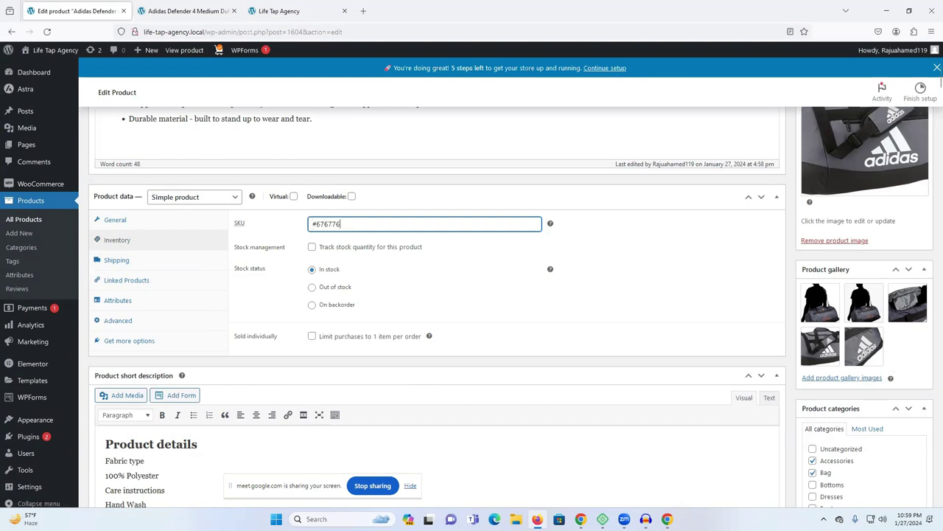
{"action": "left_click_drag", "start_coordinate": [357, 225], "coordinate": [315, 224]}
Switch to Chrome and look through the Amazon listing's product details, then return to the product's edit screen
{"action": "left_click", "coordinate": [580, 519]}
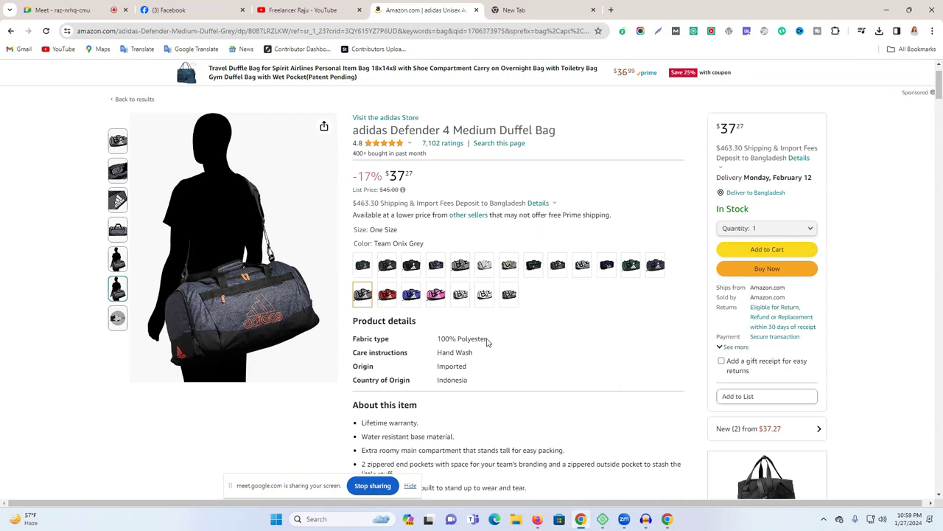
{"action": "scroll", "coordinate": [486, 342], "scroll_direction": "down", "scroll_amount": 2}
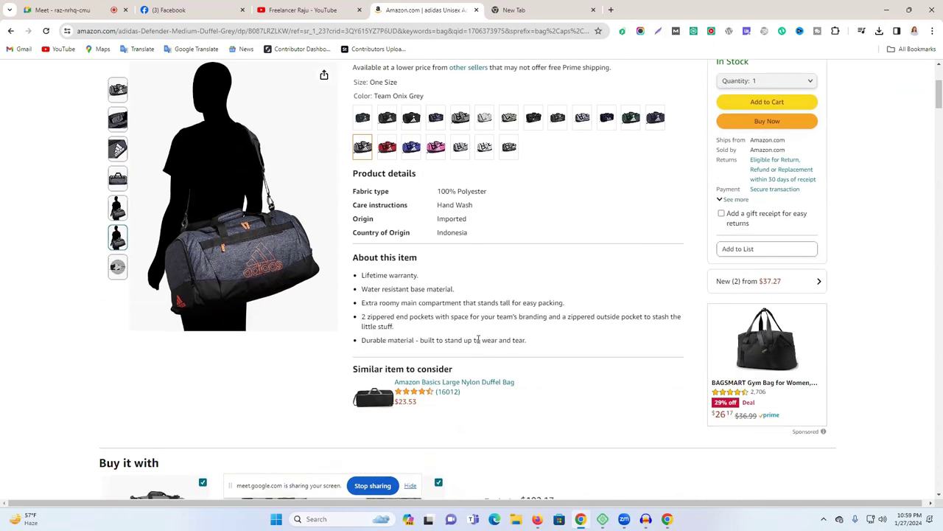
{"action": "scroll", "coordinate": [478, 340], "scroll_direction": "up", "scroll_amount": 3}
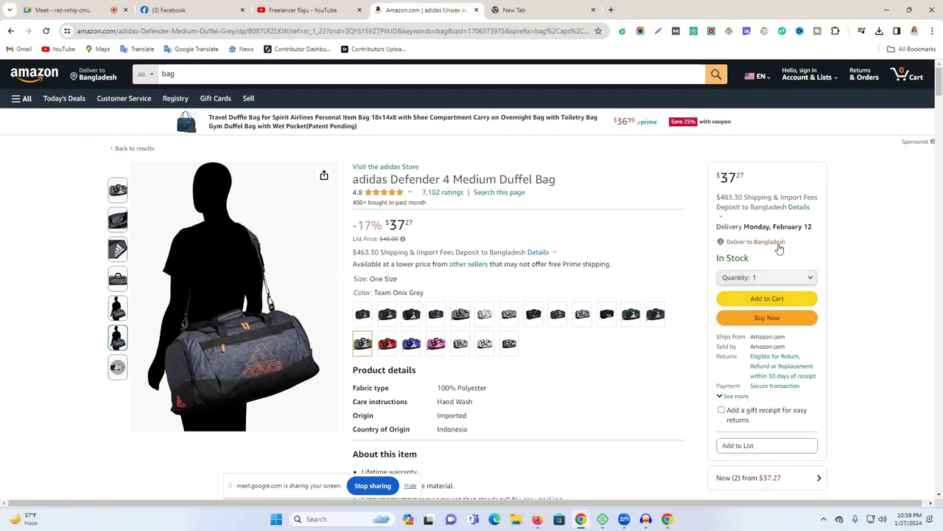
{"action": "scroll", "coordinate": [619, 318], "scroll_direction": "down", "scroll_amount": 1}
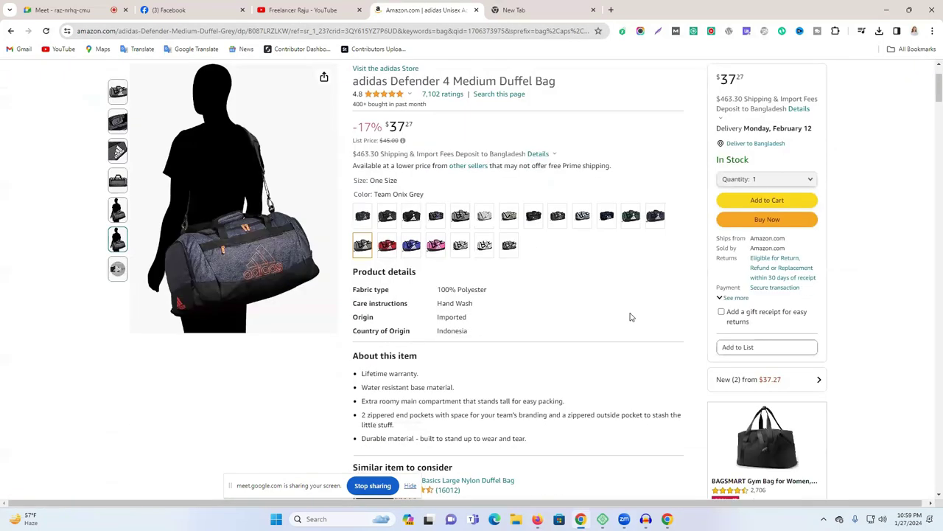
{"action": "left_click", "coordinate": [539, 519]}
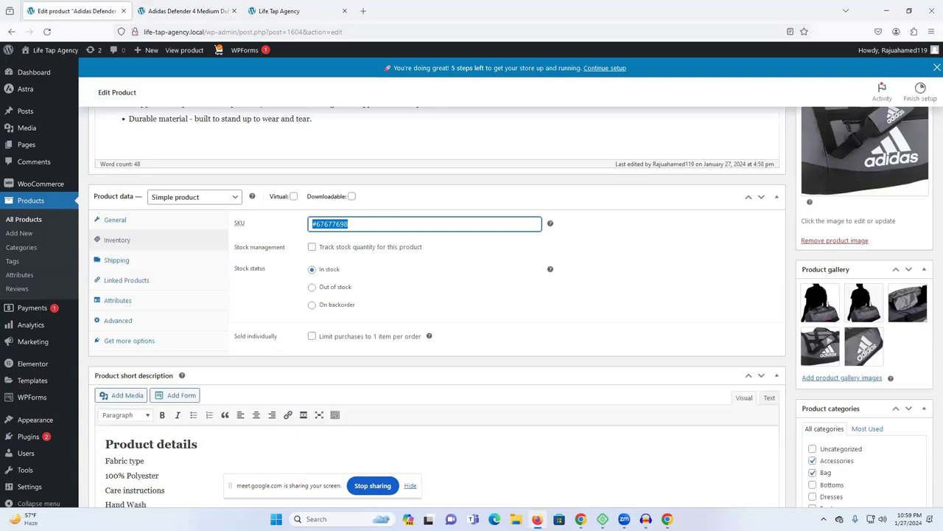
Enable stock quantity tracking for the product and set its quantity to 10
{"action": "left_click", "coordinate": [312, 248]}
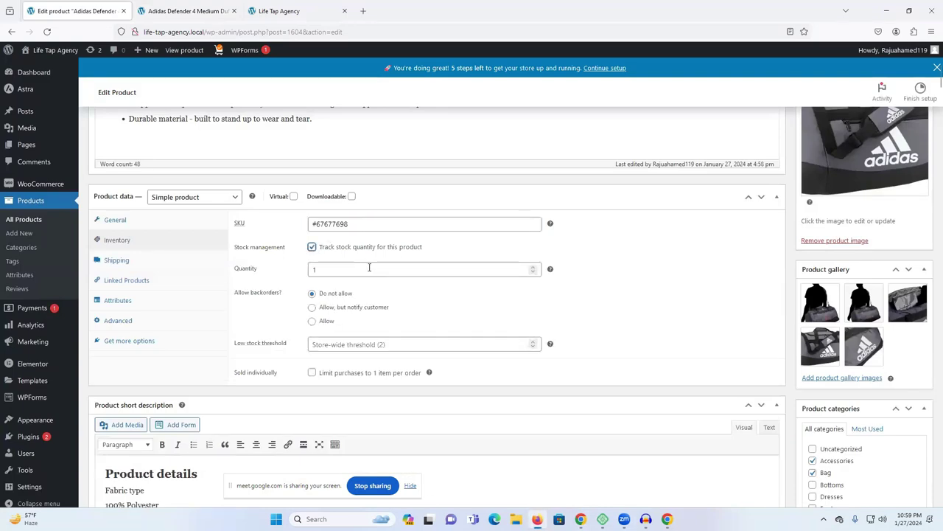
{"action": "double_click", "coordinate": [342, 269]}
{"action": "type", "text": "1000"}
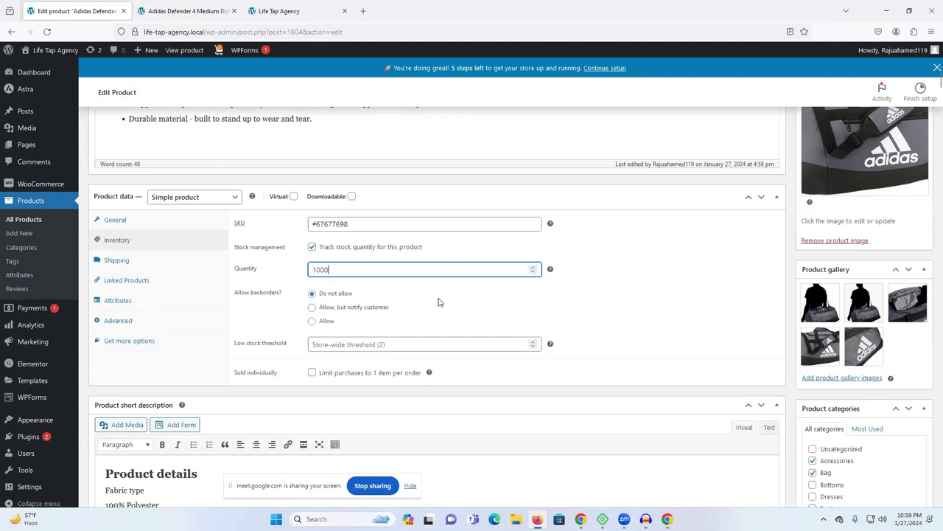
{"action": "left_click_drag", "start_coordinate": [320, 270], "coordinate": [303, 271]}
{"action": "left_click", "coordinate": [303, 270]}
{"action": "key", "text": "Delete"}
{"action": "key", "text": "Delete"}
{"action": "left_click", "coordinate": [370, 346]}
{"action": "left_click", "coordinate": [312, 373]}
{"action": "left_click", "coordinate": [312, 374]}
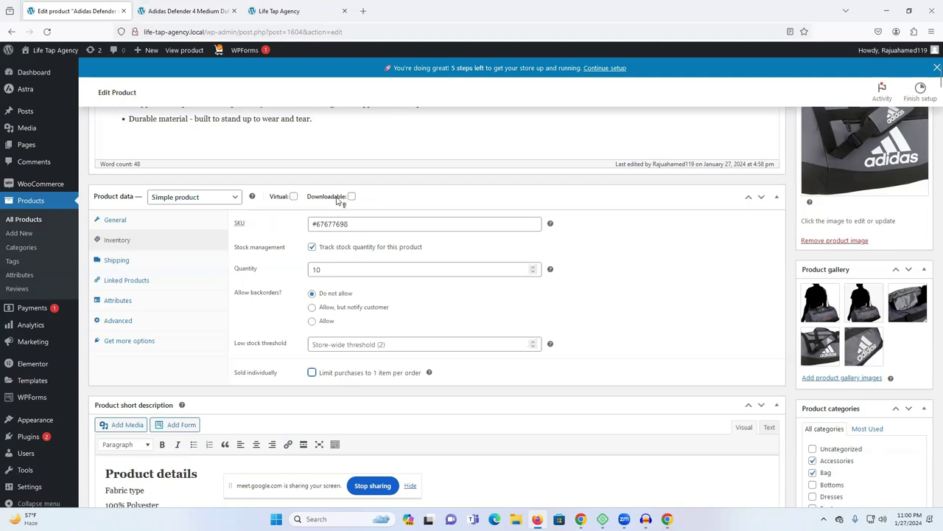
Review the product's shipping, linked products, attributes, advanced and suggested extension options
{"action": "left_click", "coordinate": [154, 261]}
{"action": "left_click", "coordinate": [331, 223]}
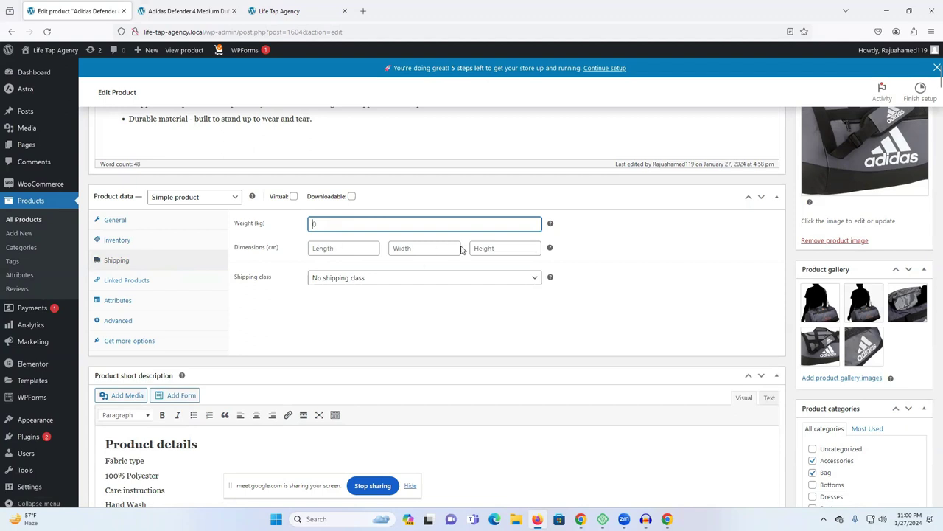
{"action": "left_click", "coordinate": [154, 280]}
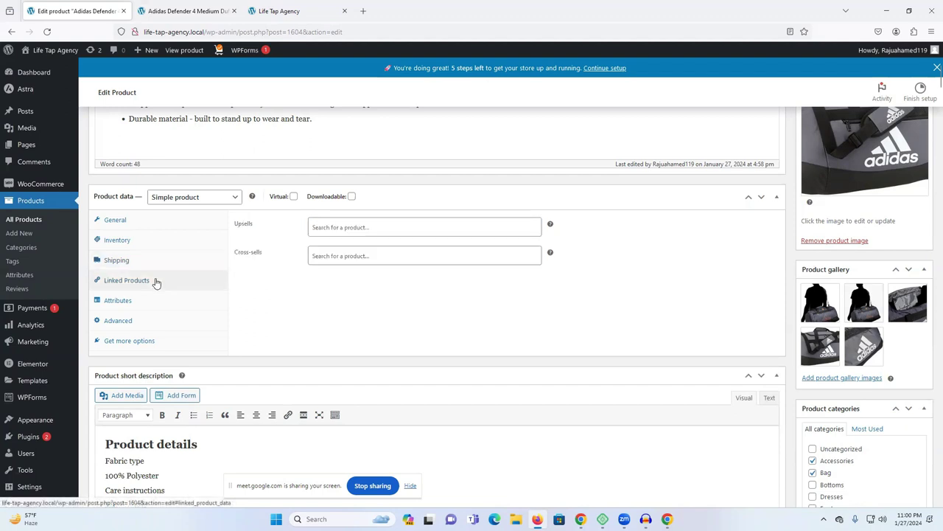
{"action": "left_click", "coordinate": [364, 230]}
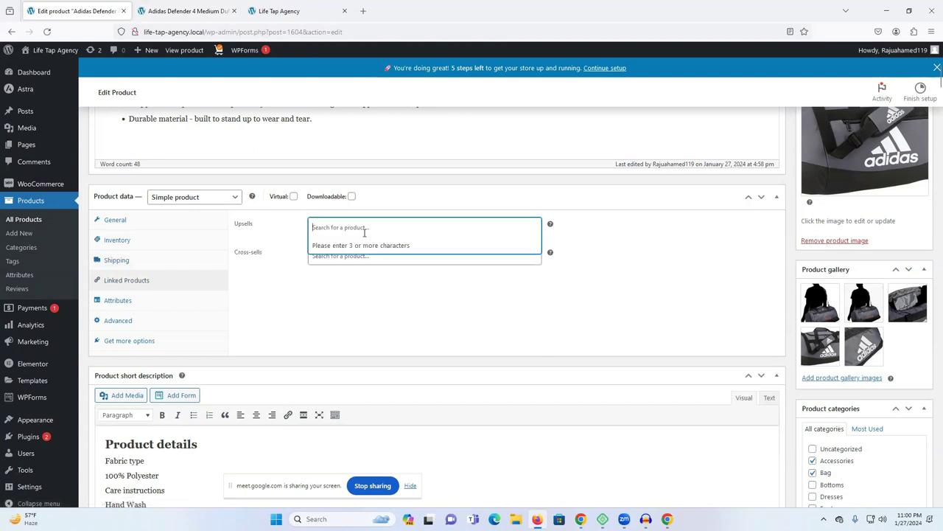
{"action": "left_click", "coordinate": [127, 303]}
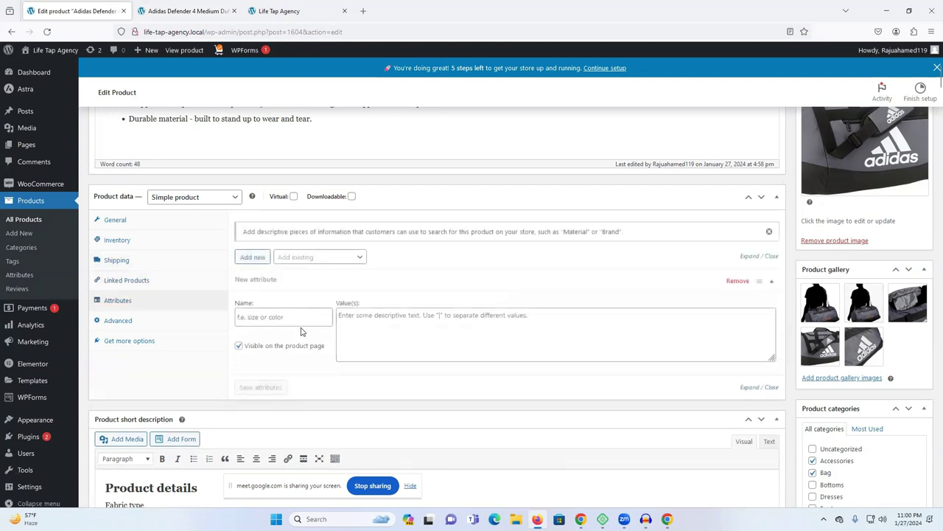
{"action": "left_click", "coordinate": [119, 322]}
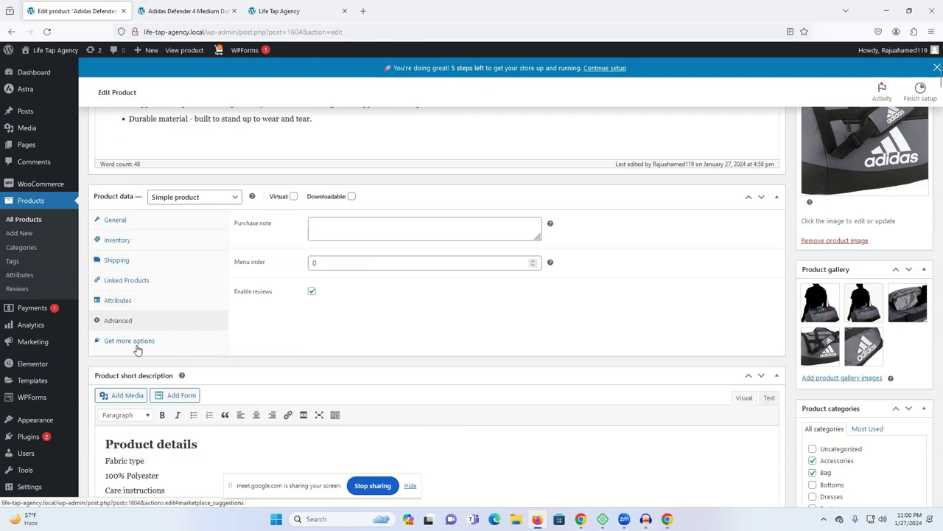
{"action": "left_click", "coordinate": [129, 342]}
Update the Adidas duffel bag product to save its SKU and stock settings
{"action": "scroll", "coordinate": [405, 331], "scroll_direction": "down", "scroll_amount": 3}
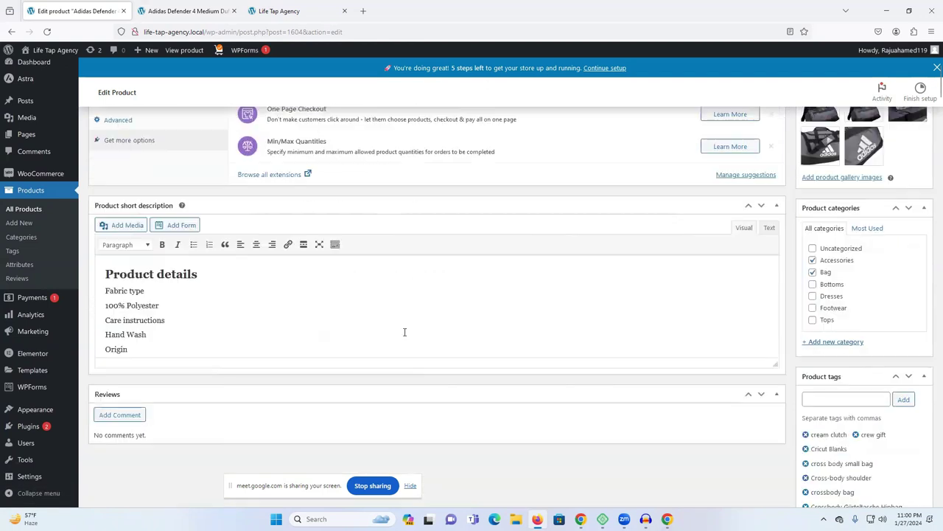
{"action": "scroll", "coordinate": [414, 365], "scroll_direction": "up", "scroll_amount": 2}
{"action": "scroll", "coordinate": [413, 365], "scroll_direction": "up", "scroll_amount": 5}
{"action": "left_click", "coordinate": [910, 267]}
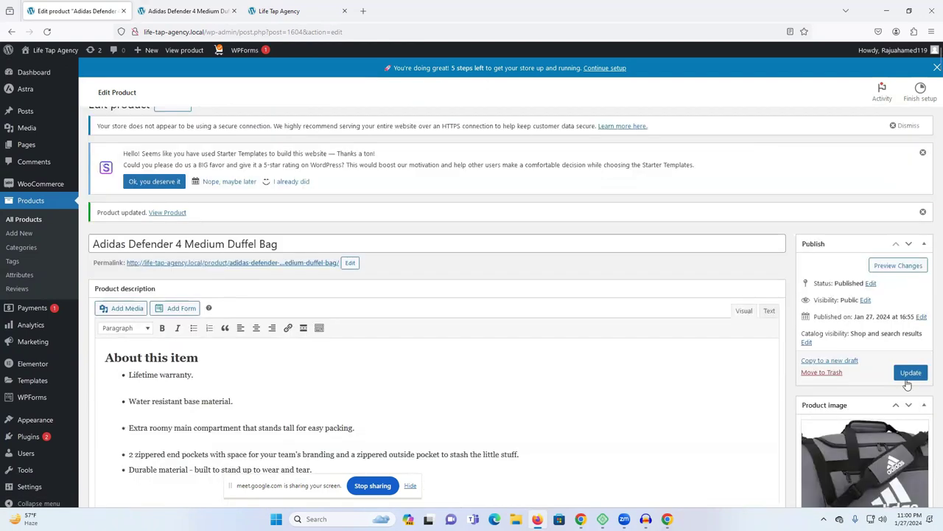
{"action": "left_click", "coordinate": [912, 375]}
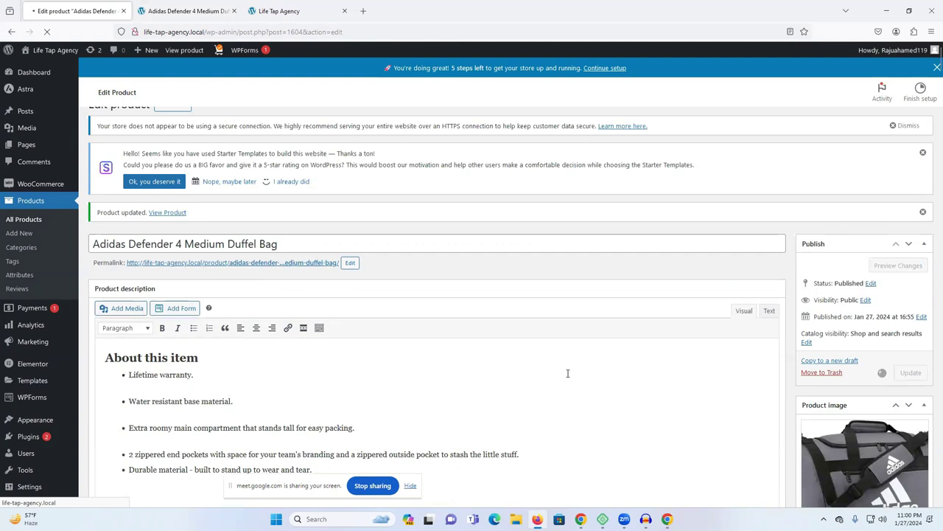
Go to the duffel bag's store page and check the categories listed under Shop By Category
{"action": "left_click", "coordinate": [278, 10]}
{"action": "left_click", "coordinate": [188, 10]}
{"action": "mouse_move", "coordinate": [107, 107]}
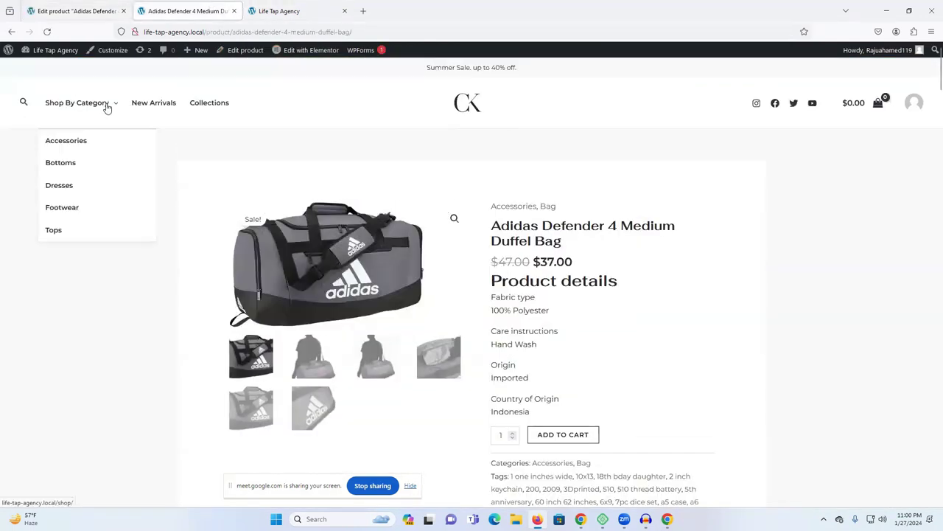
{"action": "mouse_move", "coordinate": [65, 110]}
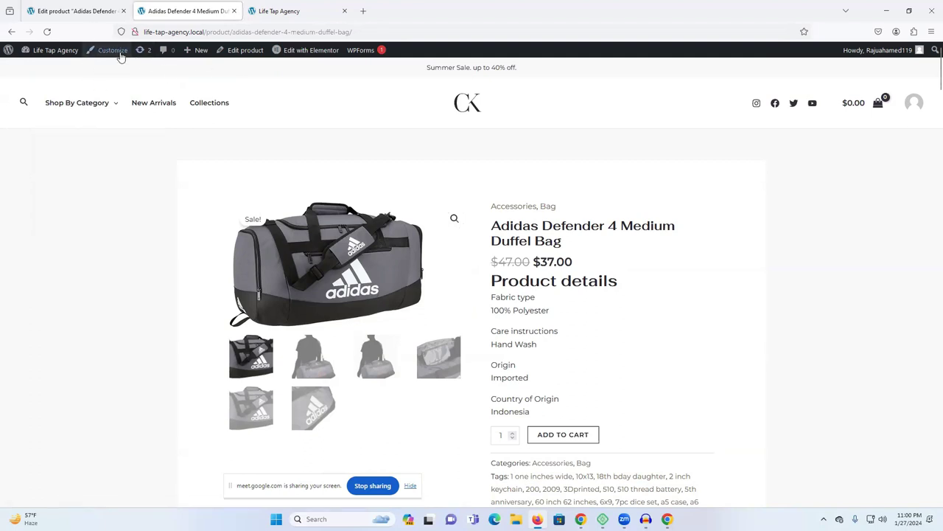
Open the site customizer from the store page and bring up the Primary menu for editing
{"action": "left_click", "coordinate": [113, 53]}
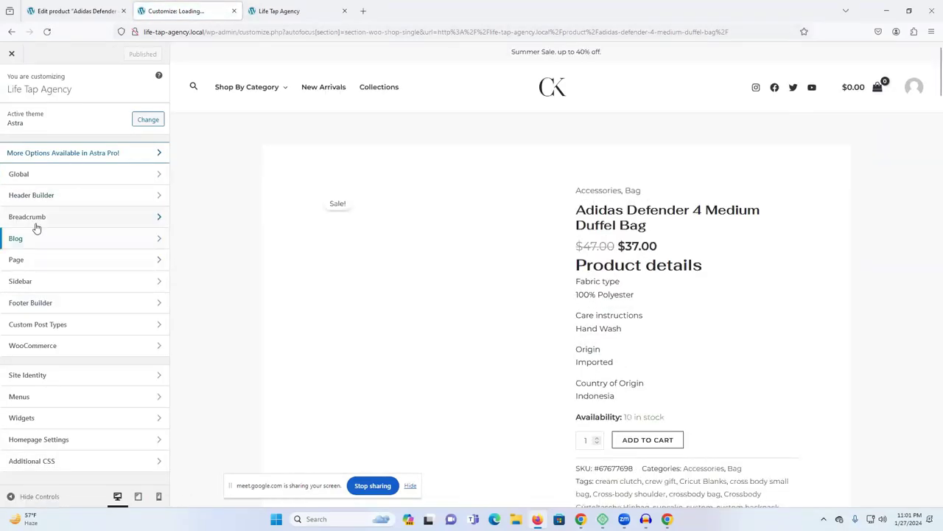
{"action": "left_click", "coordinate": [11, 82]}
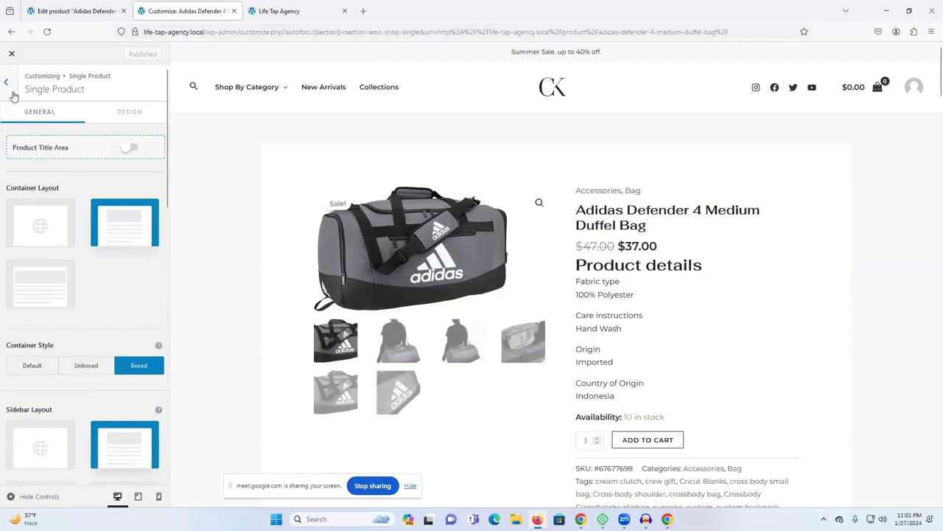
{"action": "left_click", "coordinate": [11, 83]}
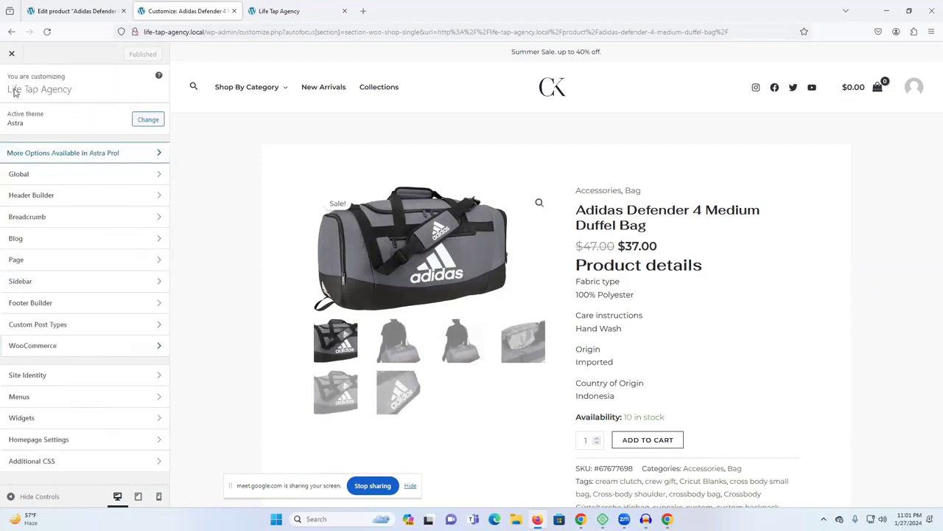
{"action": "left_click", "coordinate": [46, 401]}
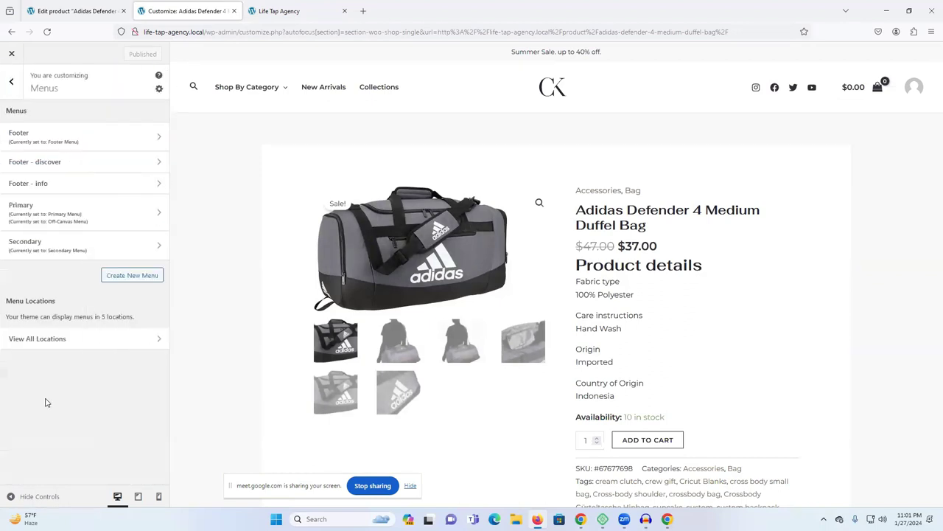
{"action": "left_click", "coordinate": [62, 224]}
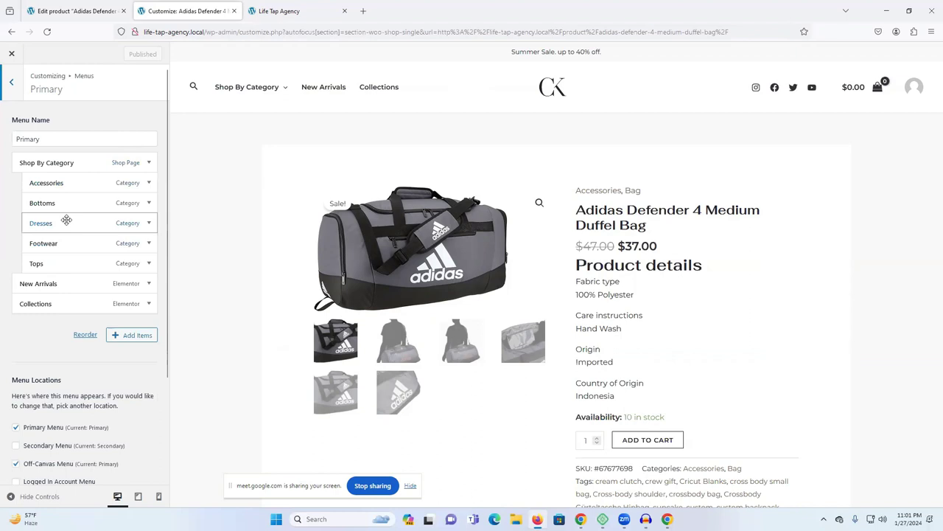
Add the Bag category as a top-level item at the end of the Primary menu and publish the change
{"action": "left_click", "coordinate": [131, 335]}
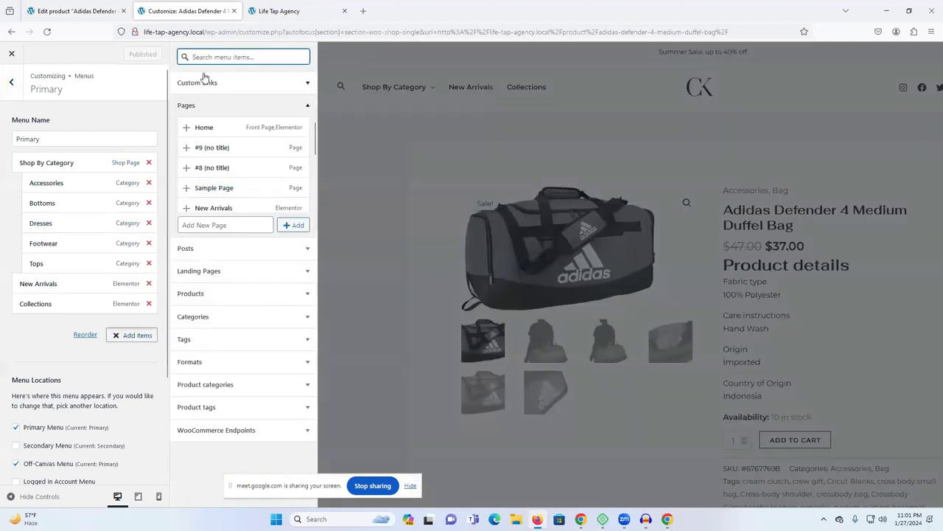
{"action": "type", "text": "bag"}
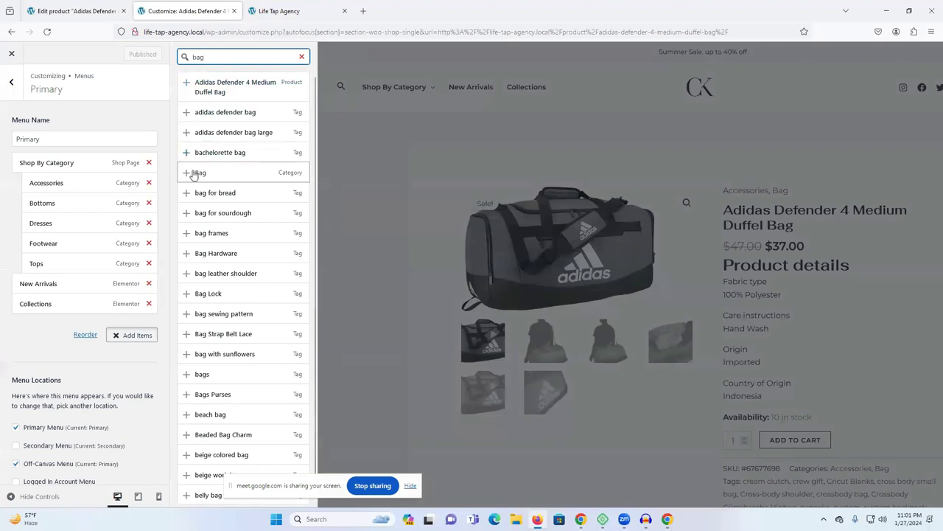
{"action": "left_click", "coordinate": [193, 174]}
{"action": "left_click_drag", "start_coordinate": [61, 330], "coordinate": [22, 338]}
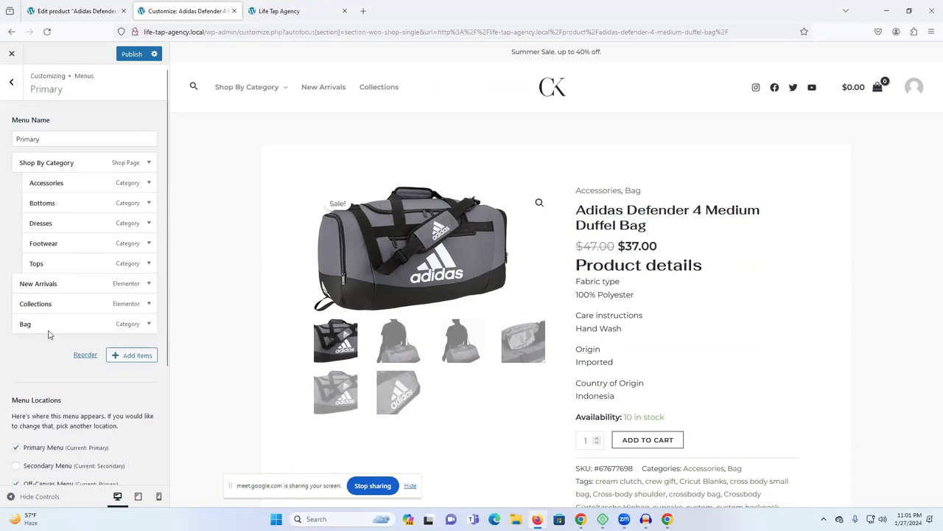
{"action": "left_click", "coordinate": [131, 54]}
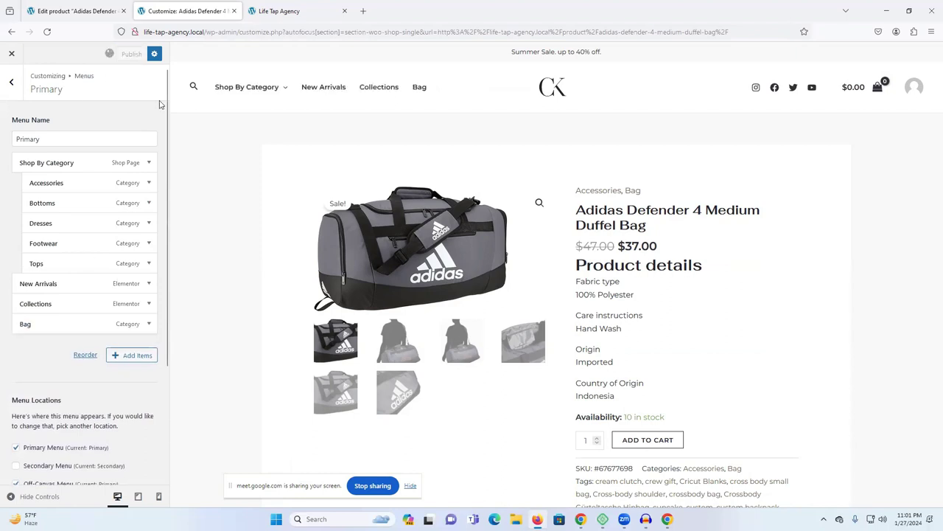
Reload the store's home page and check the header navigation for the Bag item
{"action": "left_click", "coordinate": [267, 9]}
{"action": "scroll", "coordinate": [118, 177], "scroll_direction": "up", "scroll_amount": 3}
{"action": "scroll", "coordinate": [122, 194], "scroll_direction": "up", "scroll_amount": 15}
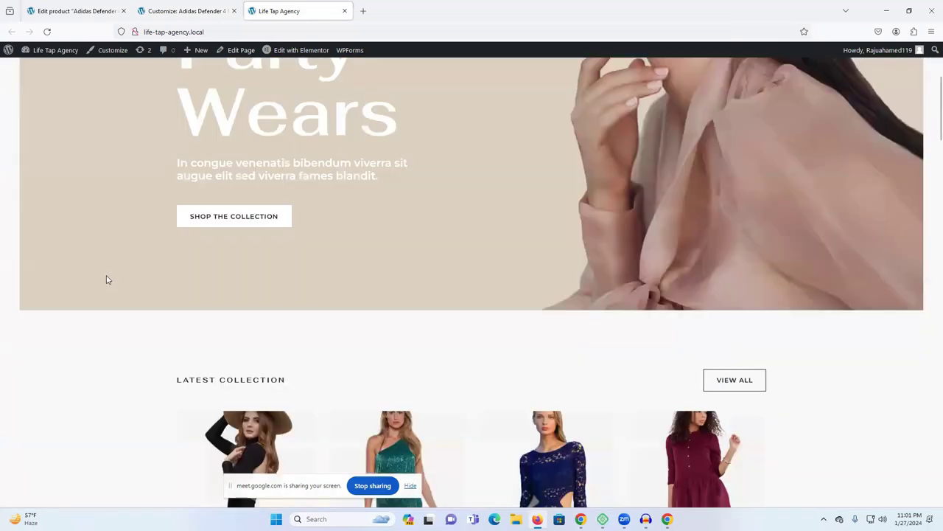
{"action": "scroll", "coordinate": [111, 265], "scroll_direction": "up", "scroll_amount": 3}
{"action": "right_click", "coordinate": [285, 96]}
{"action": "left_click", "coordinate": [346, 103]}
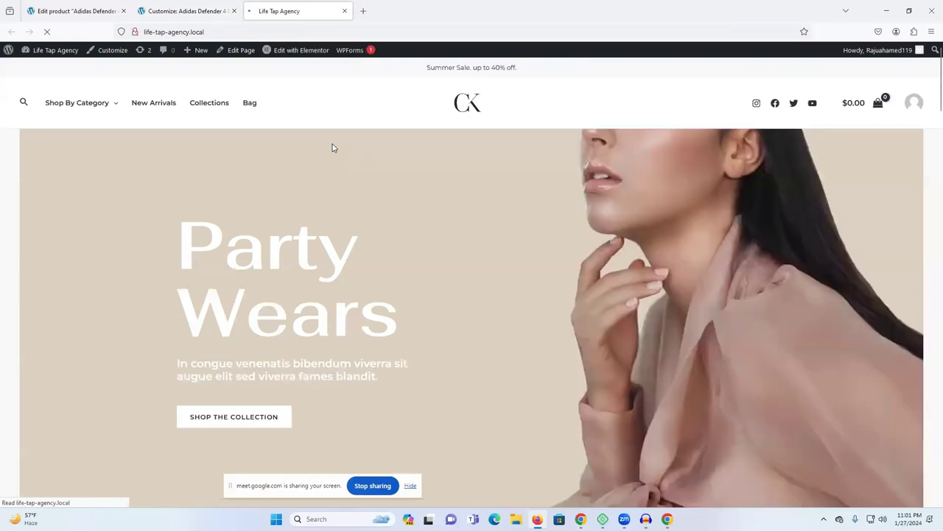
{"action": "mouse_move", "coordinate": [106, 109]}
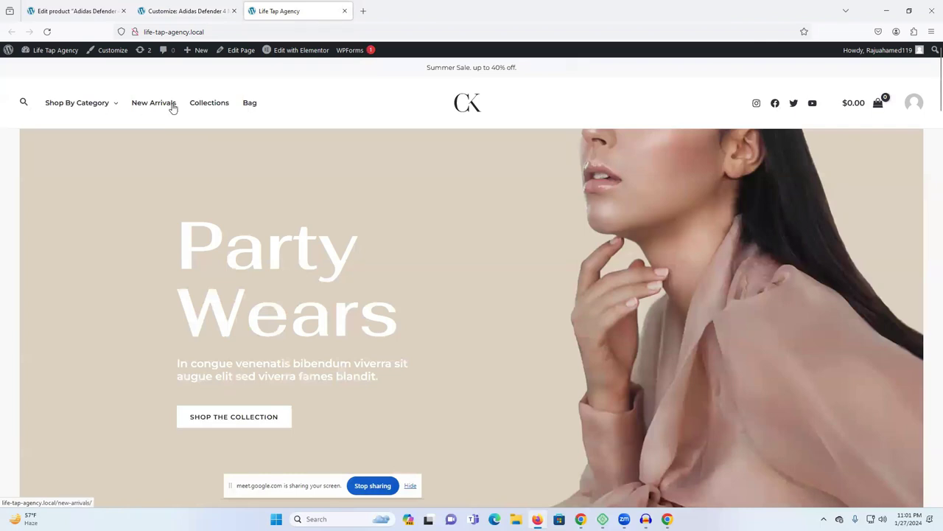
Open the Bag category page from the store header and look over its product listing
{"action": "left_click", "coordinate": [254, 105]}
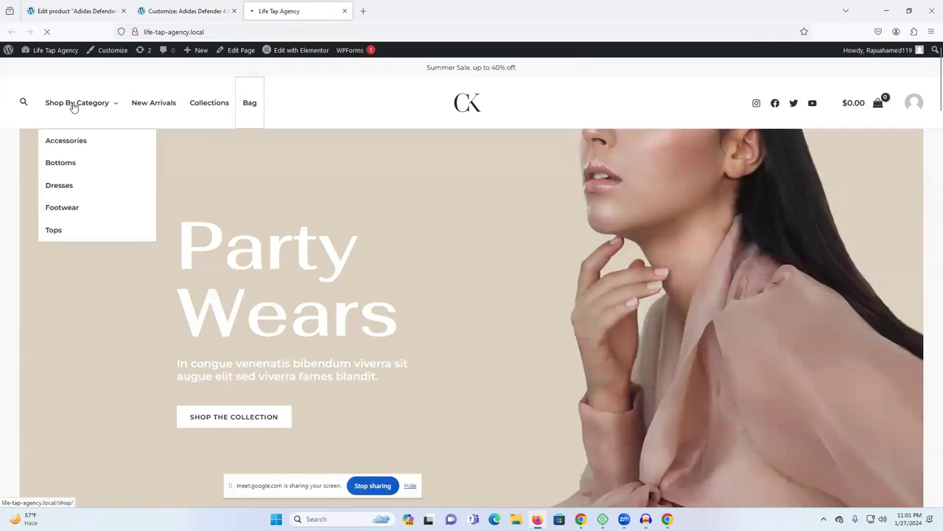
{"action": "scroll", "coordinate": [425, 204], "scroll_direction": "down", "scroll_amount": 2}
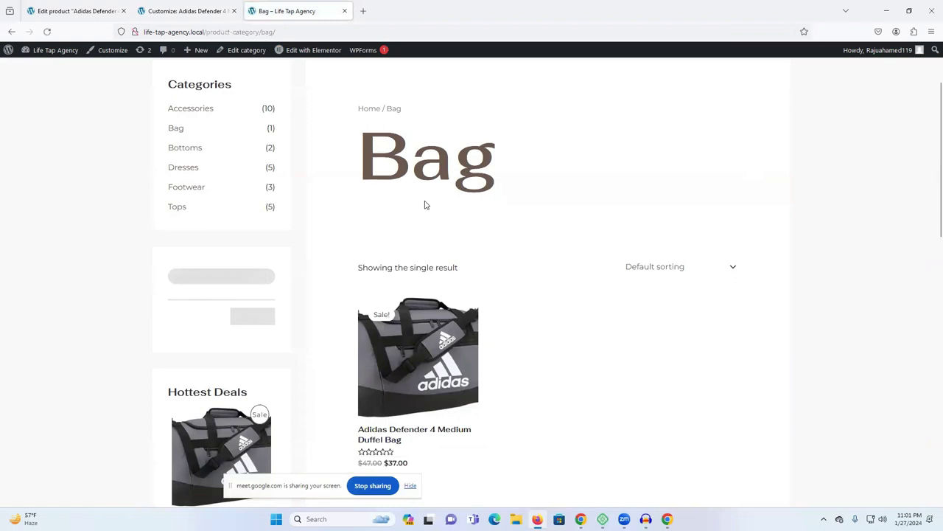
{"action": "scroll", "coordinate": [432, 200], "scroll_direction": "down", "scroll_amount": 2}
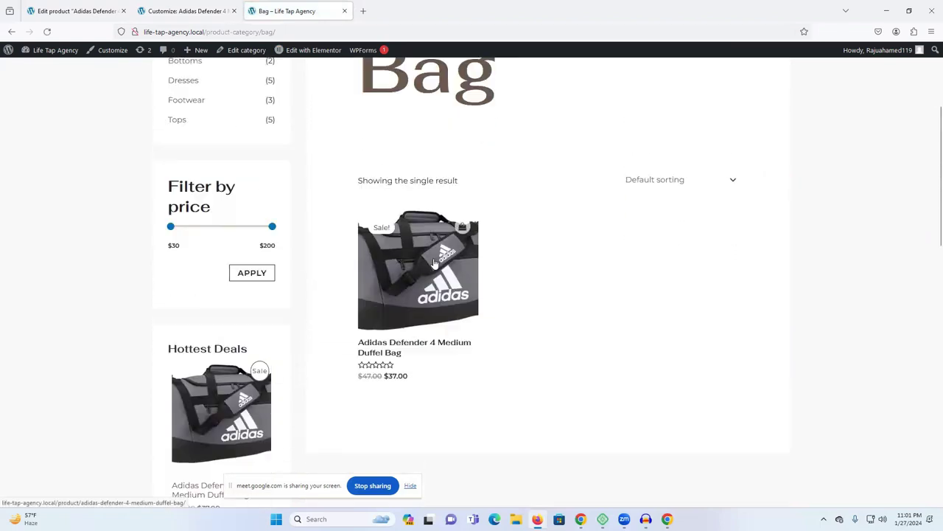
{"action": "scroll", "coordinate": [425, 222], "scroll_direction": "up", "scroll_amount": 4}
In the customizer's Primary menu, nest the Bag item under Collections and publish the change
{"action": "left_click", "coordinate": [184, 10]}
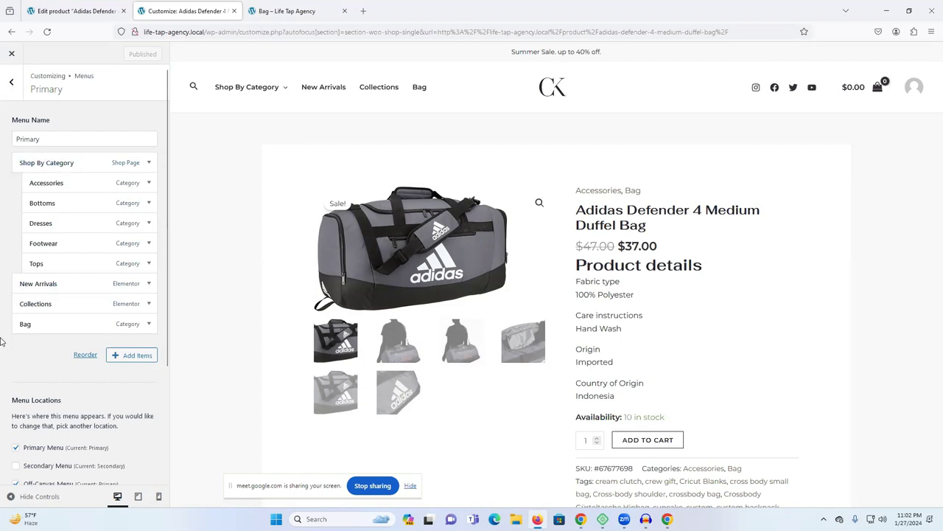
{"action": "left_click_drag", "start_coordinate": [27, 325], "coordinate": [35, 324]}
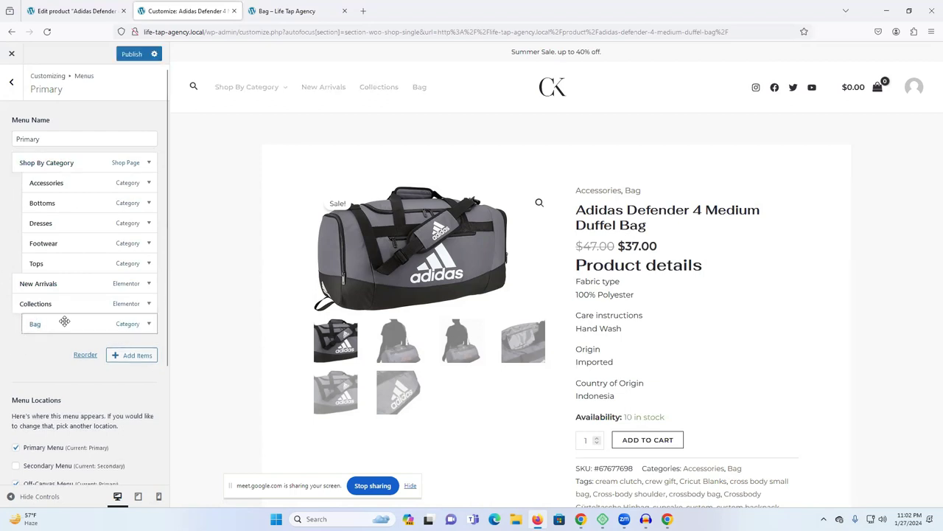
{"action": "mouse_move", "coordinate": [379, 89]}
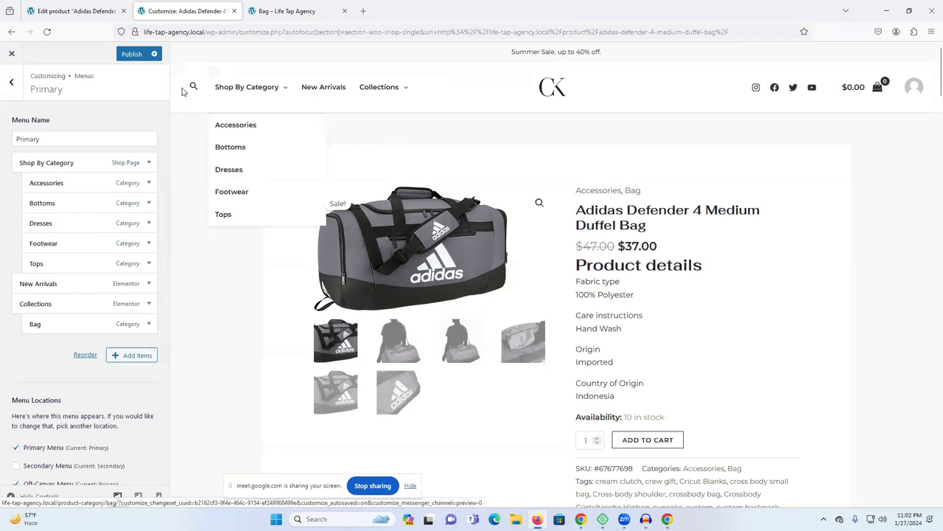
{"action": "left_click", "coordinate": [134, 54]}
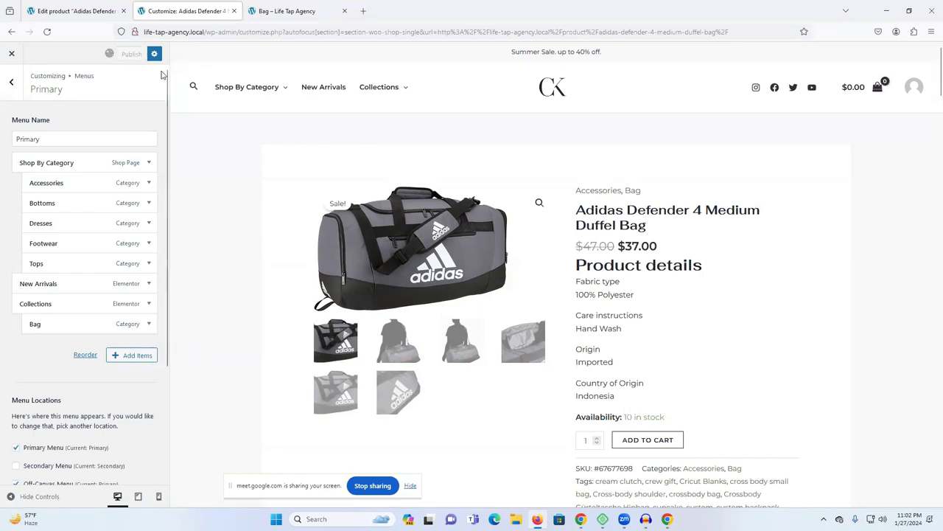
Reload the store's Bag category page and check the submenu under Collections
{"action": "key", "text": "ctrl+Tab"}
{"action": "right_click", "coordinate": [85, 171]}
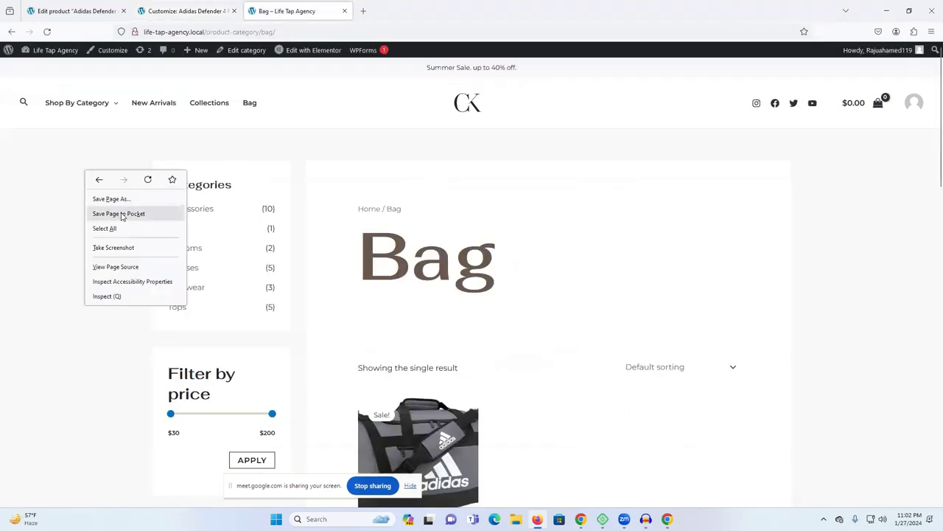
{"action": "key", "text": "Escape"}
{"action": "left_click", "coordinate": [213, 101]}
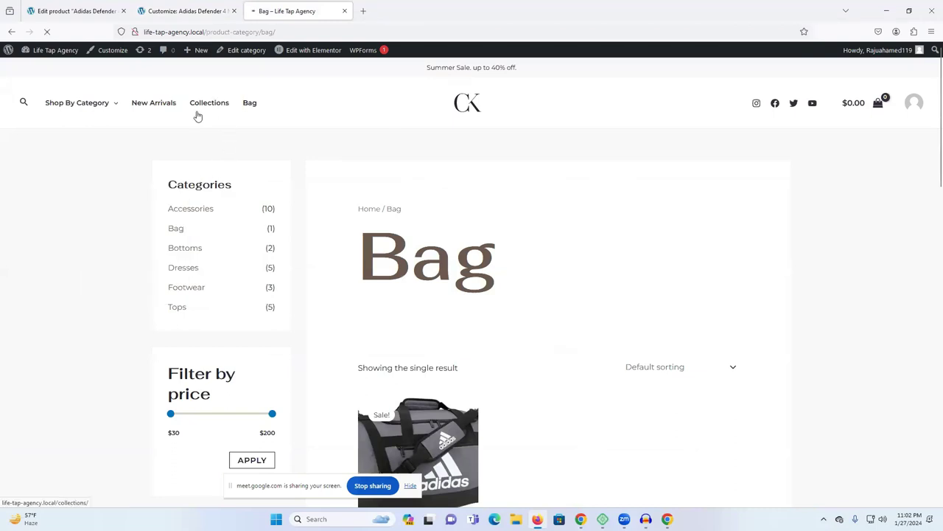
{"action": "mouse_move", "coordinate": [225, 107]}
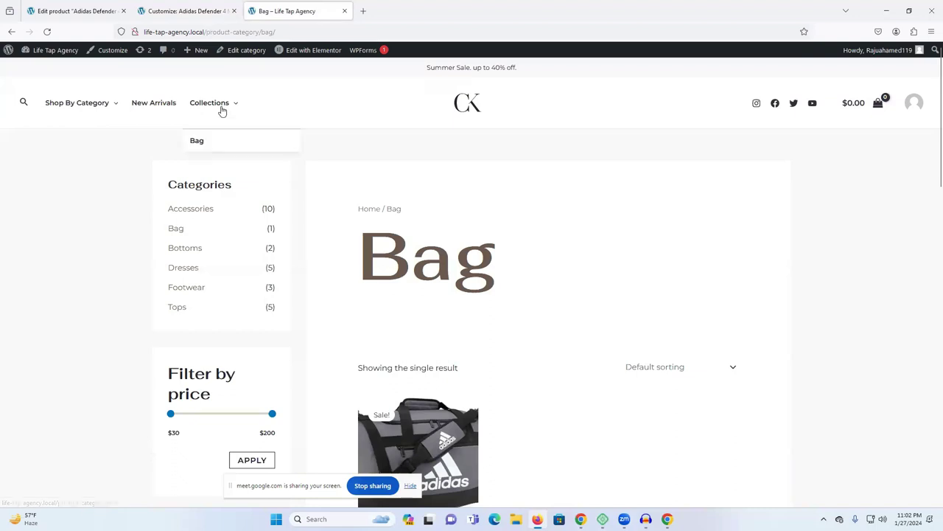
Move the Bag item in the Primary menu under Shop By Category, directly after Tops, and publish the change
{"action": "left_click", "coordinate": [188, 10]}
{"action": "left_click_drag", "start_coordinate": [45, 332], "coordinate": [44, 278]}
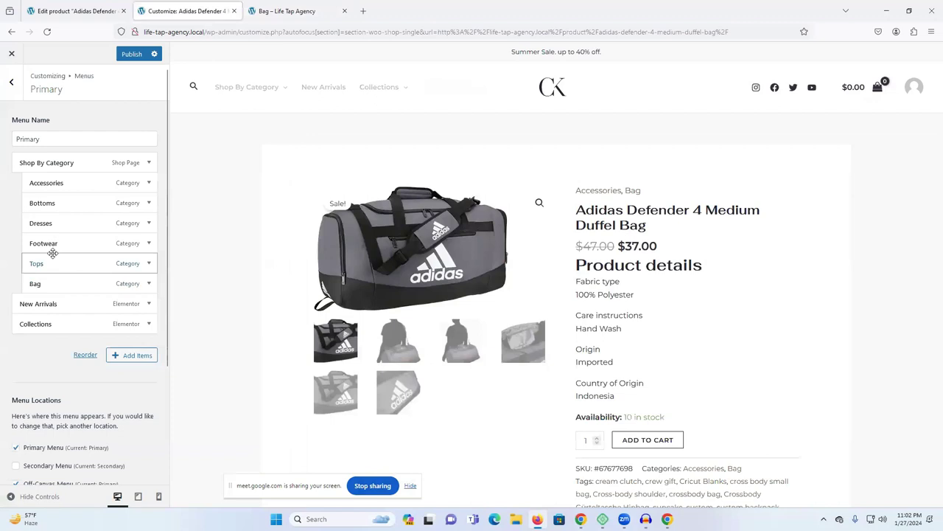
{"action": "left_click", "coordinate": [130, 55]}
{"action": "mouse_move", "coordinate": [234, 109]}
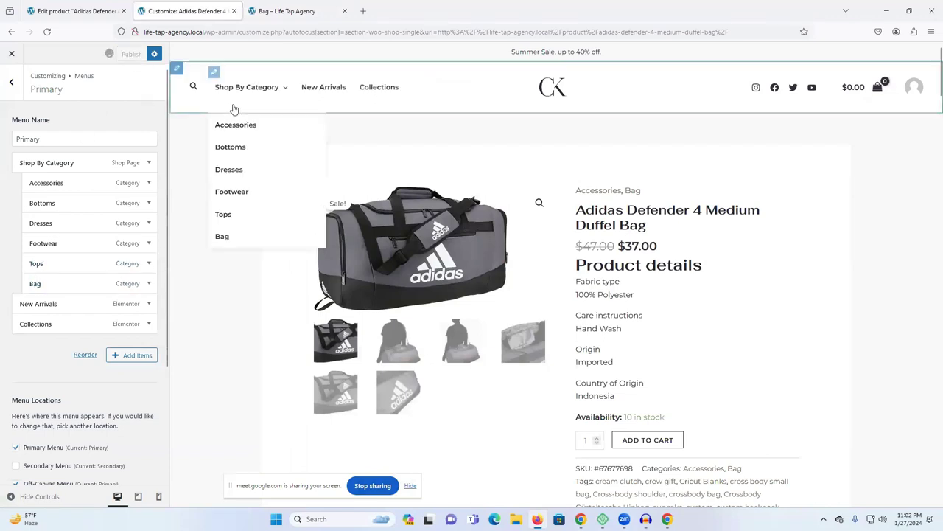
Reload the store's Bag category page and check the submenu under Shop By Category
{"action": "key", "text": "ctrl+Tab"}
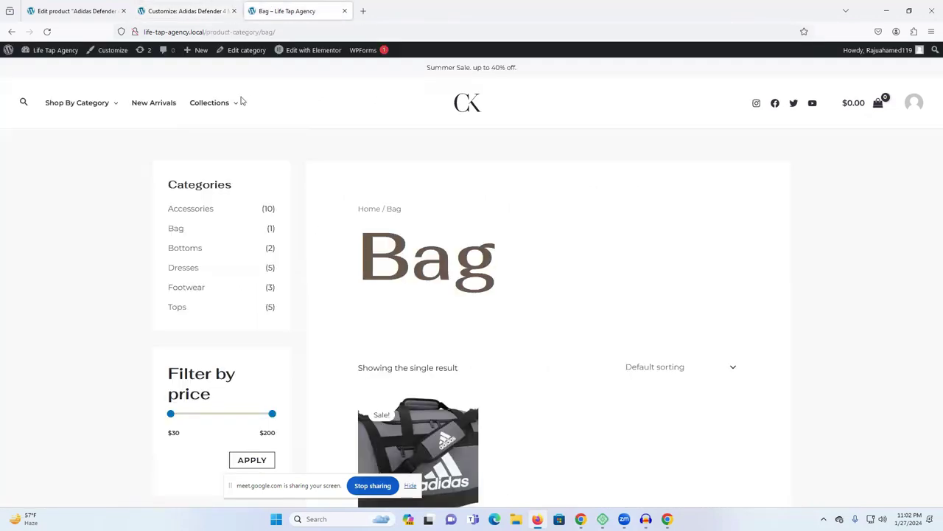
{"action": "right_click", "coordinate": [100, 168]}
{"action": "left_click", "coordinate": [163, 179]}
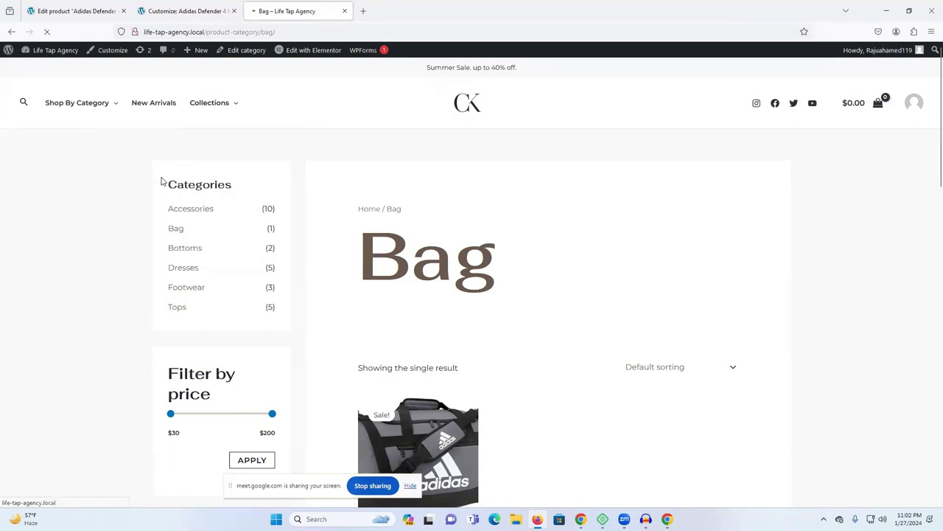
{"action": "mouse_move", "coordinate": [99, 124]}
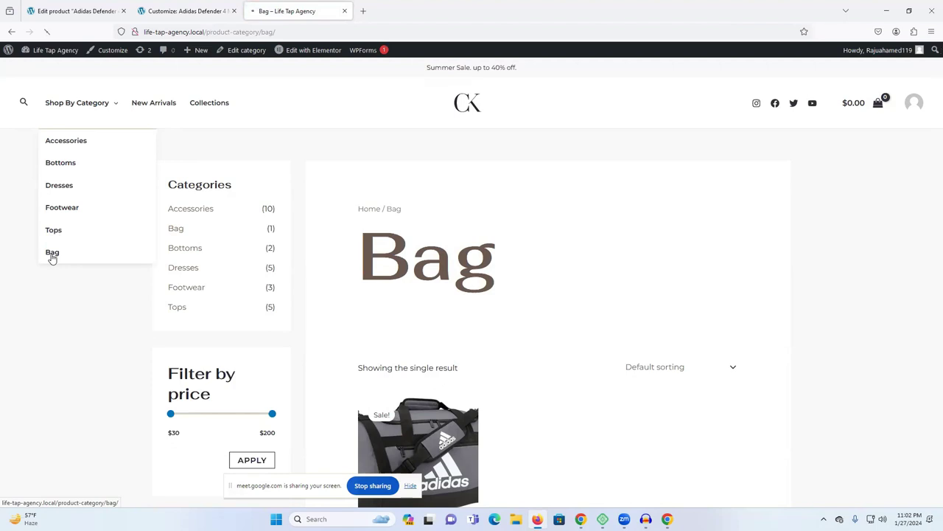
{"action": "left_click", "coordinate": [184, 10]}
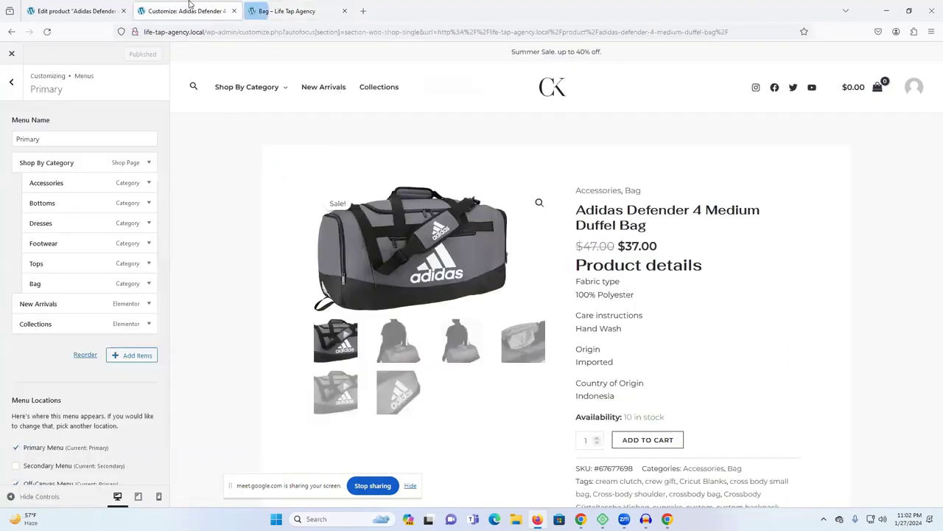
{"action": "left_click", "coordinate": [314, 8]}
{"action": "left_click", "coordinate": [214, 10]}
{"action": "left_click", "coordinate": [258, 10]}
{"action": "left_click", "coordinate": [213, 10]}
{"action": "mouse_move", "coordinate": [214, 237]}
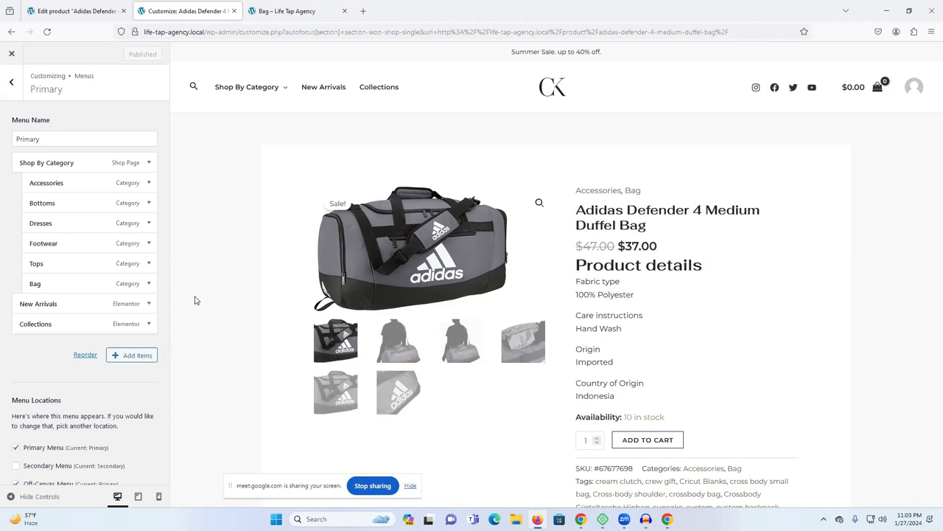
Look over the duffel bag's description, prices and categories in the product editor, and view the product reviews list
{"action": "left_click", "coordinate": [82, 4]}
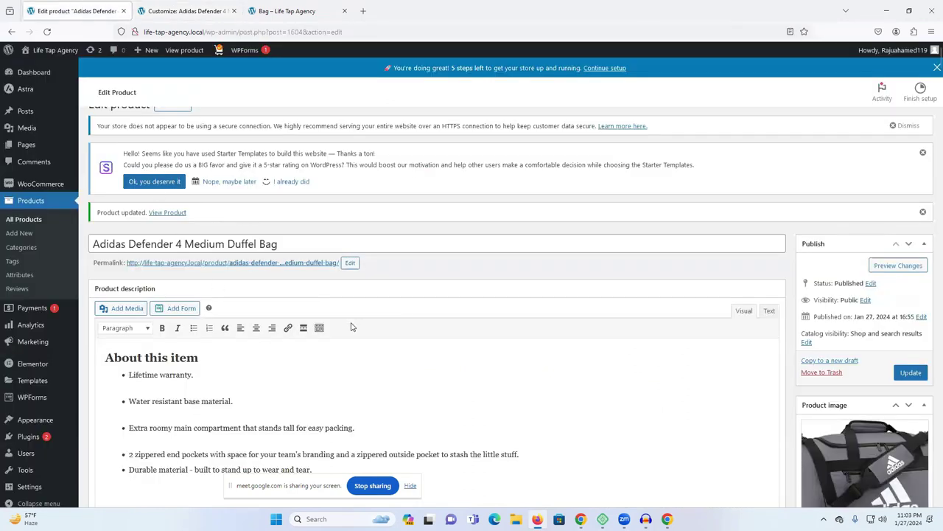
{"action": "scroll", "coordinate": [327, 331], "scroll_direction": "down", "scroll_amount": 6}
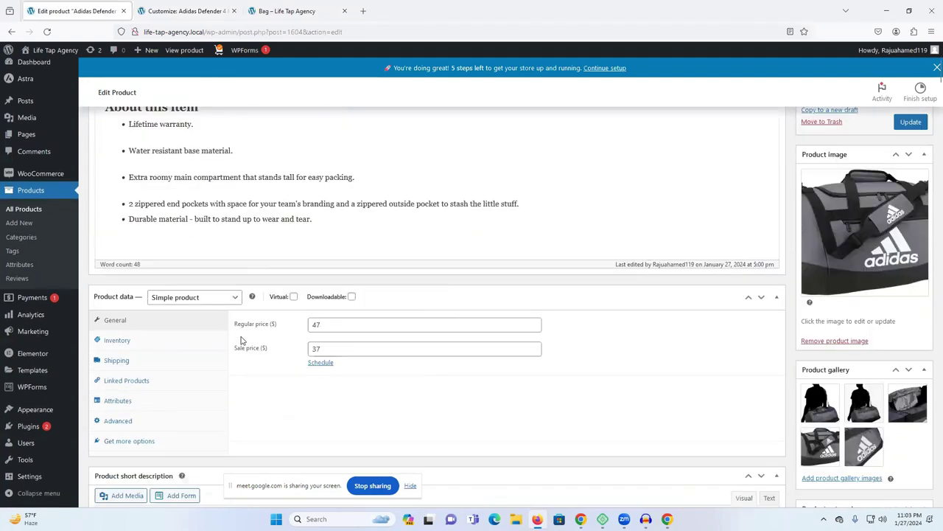
{"action": "scroll", "coordinate": [242, 340], "scroll_direction": "down", "scroll_amount": 3}
{"action": "scroll", "coordinate": [242, 339], "scroll_direction": "up", "scroll_amount": 2}
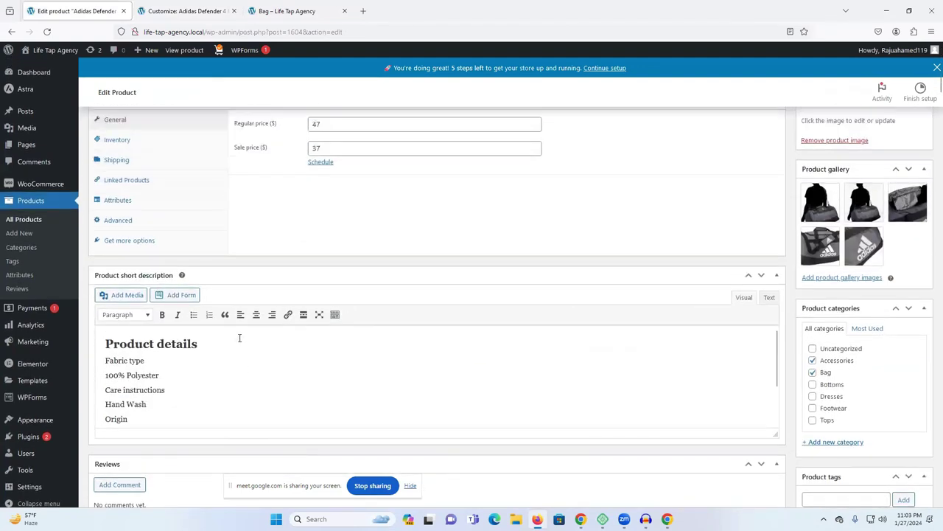
{"action": "left_click", "coordinate": [18, 289]}
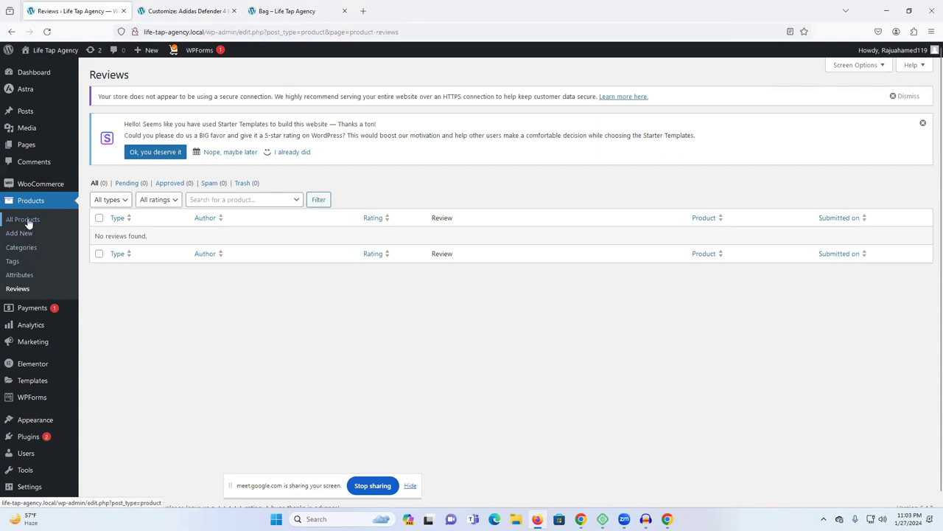
Open the WP Reset tools from the installed plugins list and go to the Site Reset section
{"action": "left_click", "coordinate": [25, 437]}
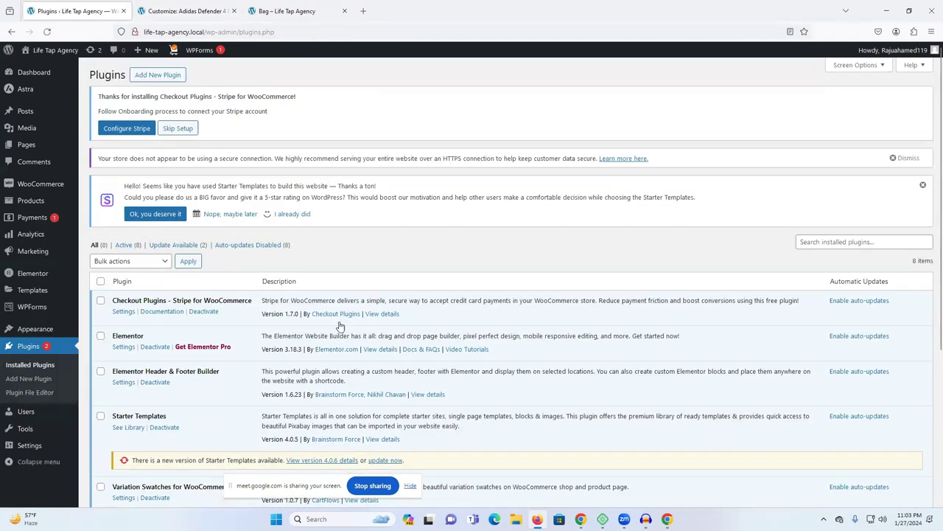
{"action": "scroll", "coordinate": [337, 326], "scroll_direction": "down", "scroll_amount": 5}
{"action": "left_click", "coordinate": [160, 374]}
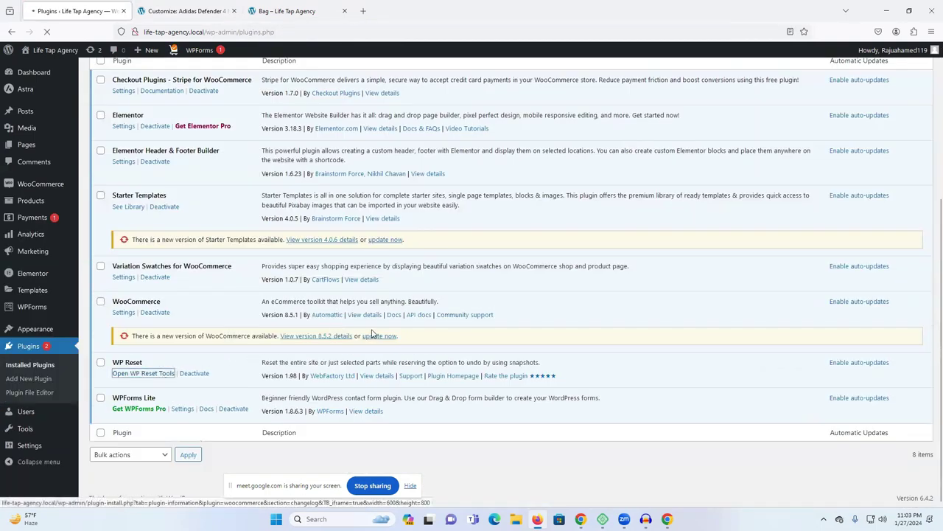
{"action": "scroll", "coordinate": [372, 333], "scroll_direction": "down", "scroll_amount": 15}
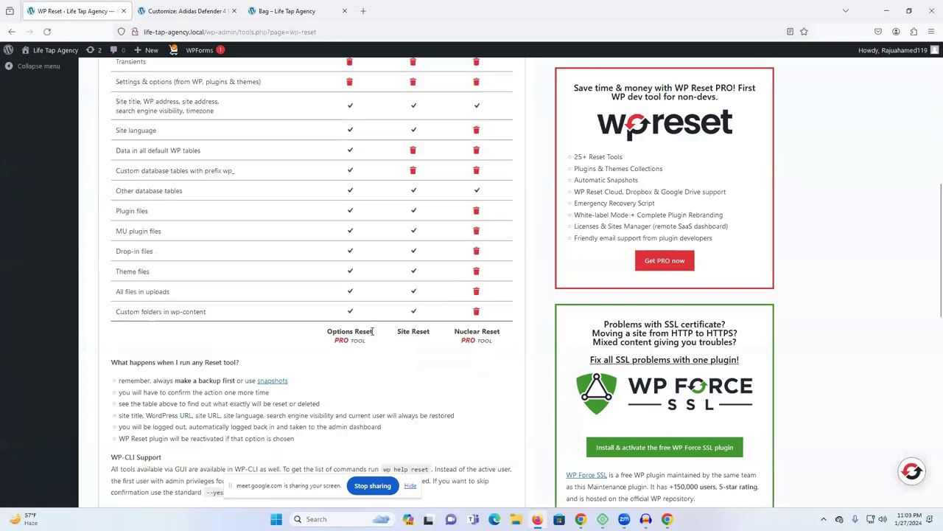
Enter the confirmation word "reset" under Site Reset and reset the WordPress site
{"action": "double_click", "coordinate": [135, 312]}
{"action": "key", "text": "ctrl+c"}
{"action": "left_click", "coordinate": [162, 343]}
{"action": "key", "text": "ctrl+v"}
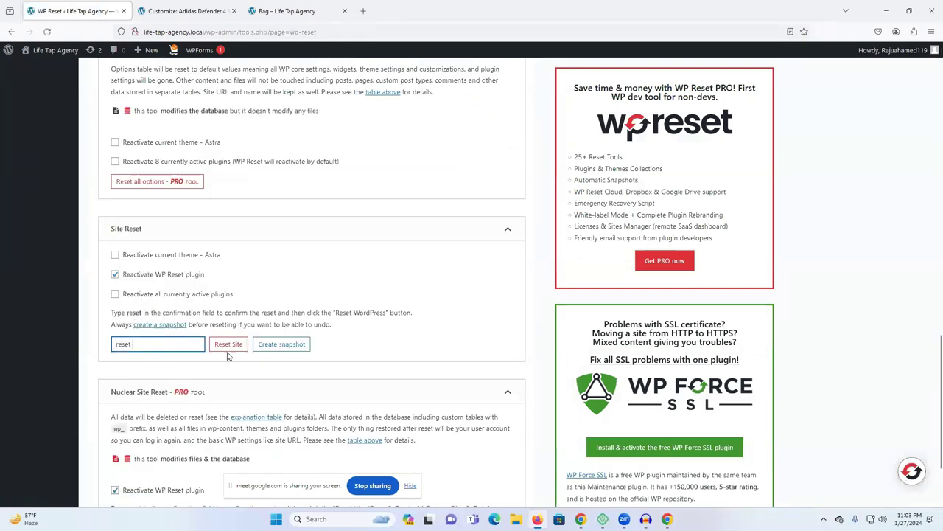
{"action": "left_click", "coordinate": [229, 344]}
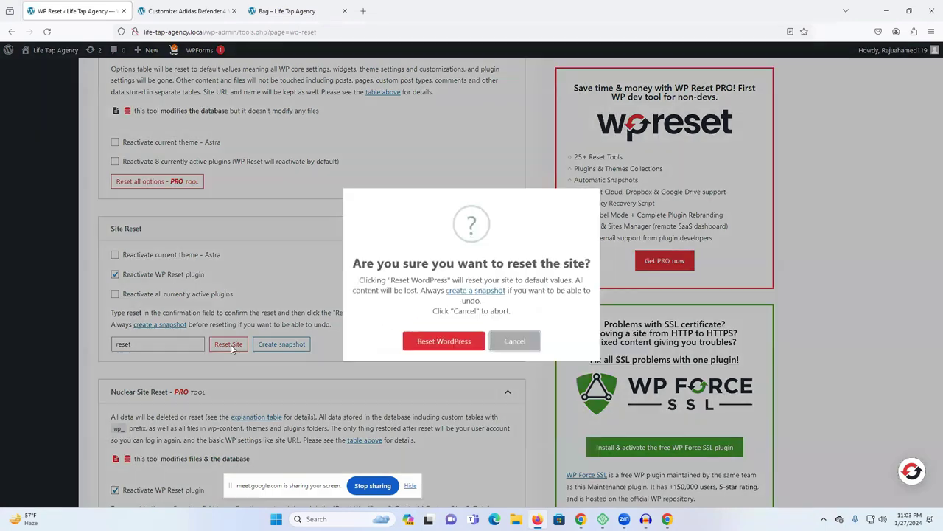
{"action": "left_click", "coordinate": [436, 346]}
Check the store's Bag category page during the site reset and try to open the duffel bag product
{"action": "left_click", "coordinate": [286, 11]}
{"action": "right_click", "coordinate": [121, 142]}
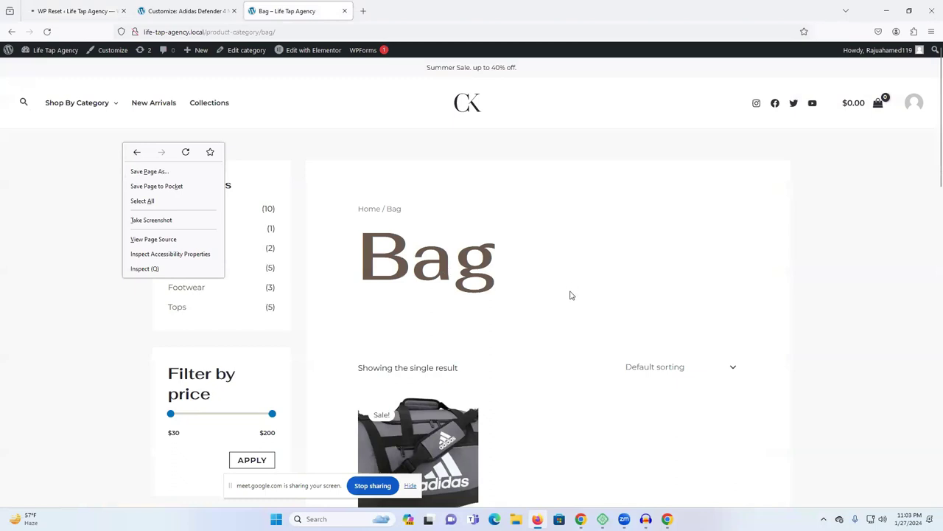
{"action": "left_click", "coordinate": [733, 367]}
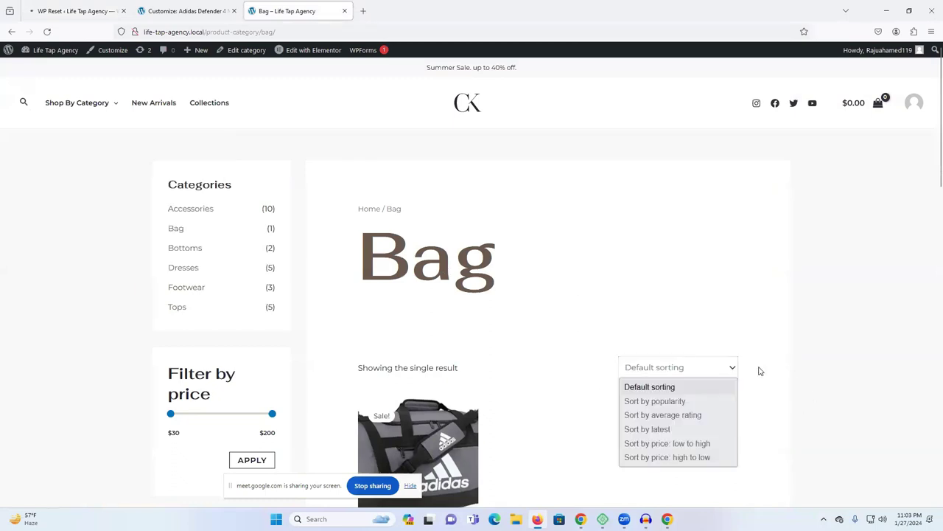
{"action": "left_click", "coordinate": [507, 375]}
{"action": "scroll", "coordinate": [483, 379], "scroll_direction": "down", "scroll_amount": 3}
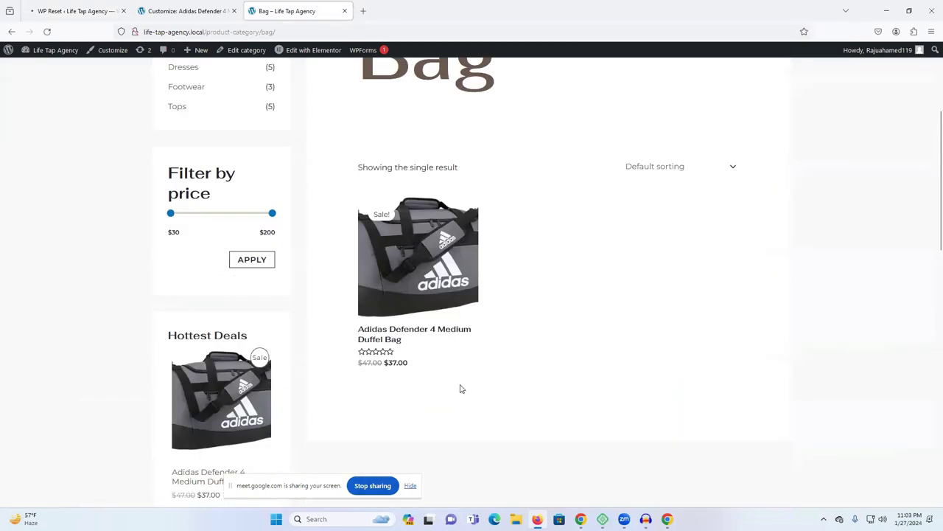
{"action": "left_click", "coordinate": [418, 277]}
{"action": "left_click", "coordinate": [213, 3]}
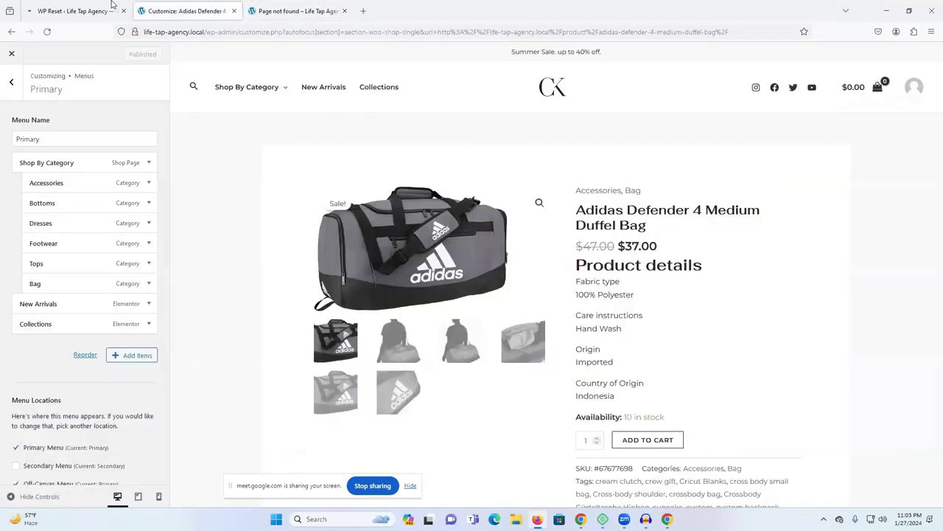
Return to the WordPress dashboard after the reset and open the page for adding new themes
{"action": "left_click", "coordinate": [74, 11]}
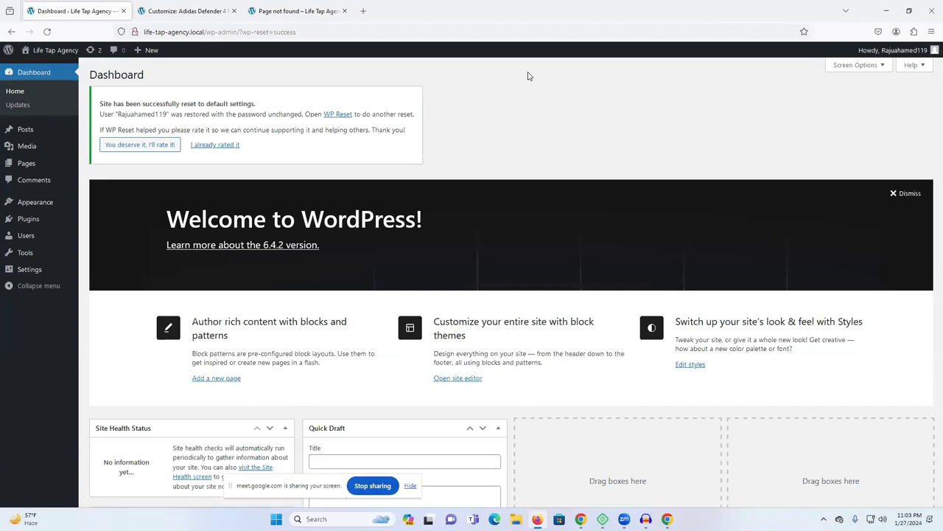
{"action": "left_click", "coordinate": [32, 204]}
{"action": "left_click", "coordinate": [190, 77]}
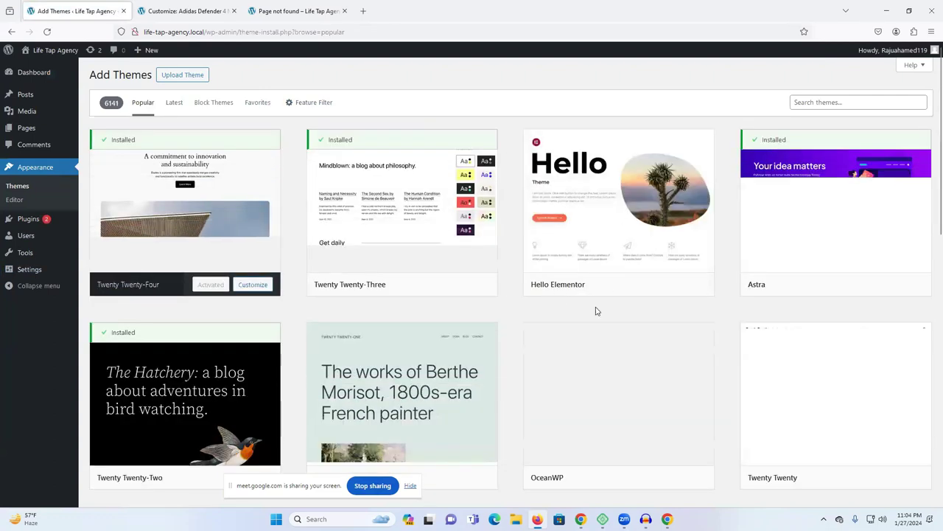
Browse the popular themes and open the details and preview of the Blocksy theme
{"action": "scroll", "coordinate": [597, 312], "scroll_direction": "down", "scroll_amount": 2}
{"action": "scroll", "coordinate": [611, 314], "scroll_direction": "up", "scroll_amount": 1}
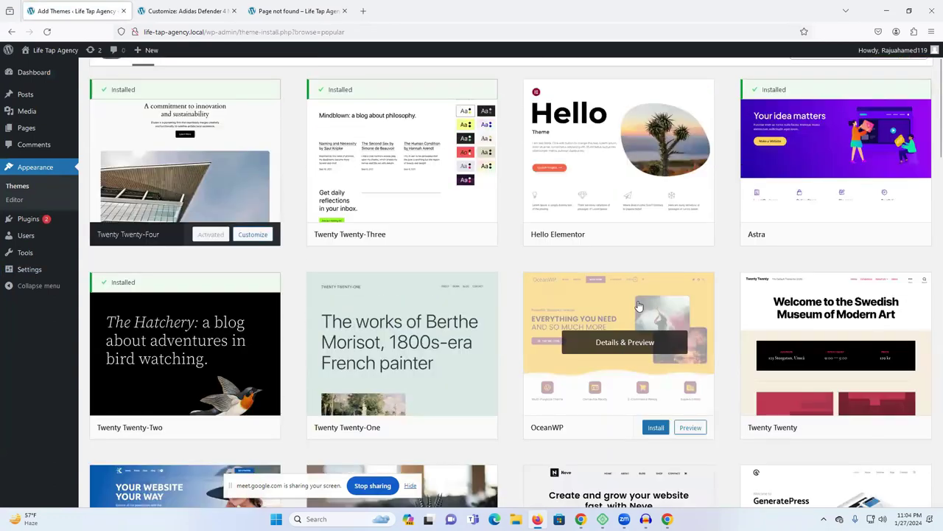
{"action": "scroll", "coordinate": [575, 325], "scroll_direction": "down", "scroll_amount": 5}
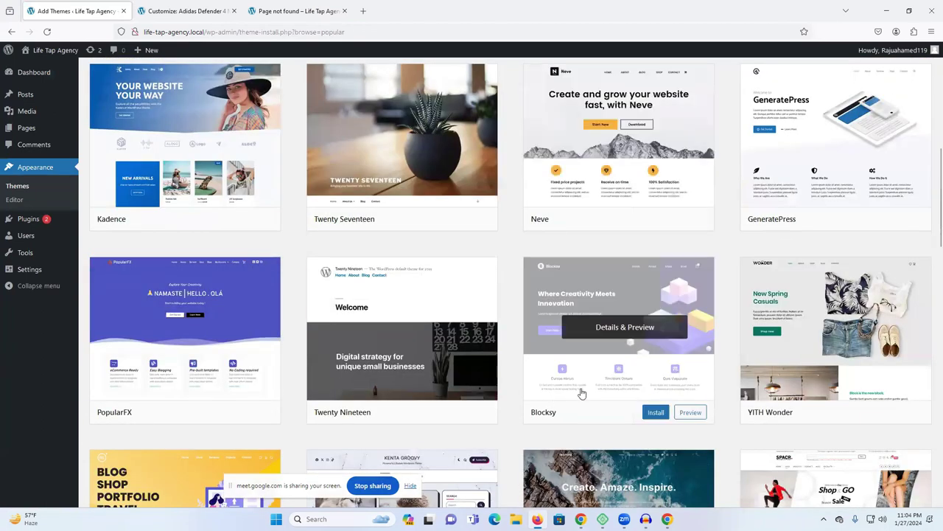
{"action": "scroll", "coordinate": [567, 354], "scroll_direction": "down", "scroll_amount": 1}
{"action": "left_click", "coordinate": [616, 330]}
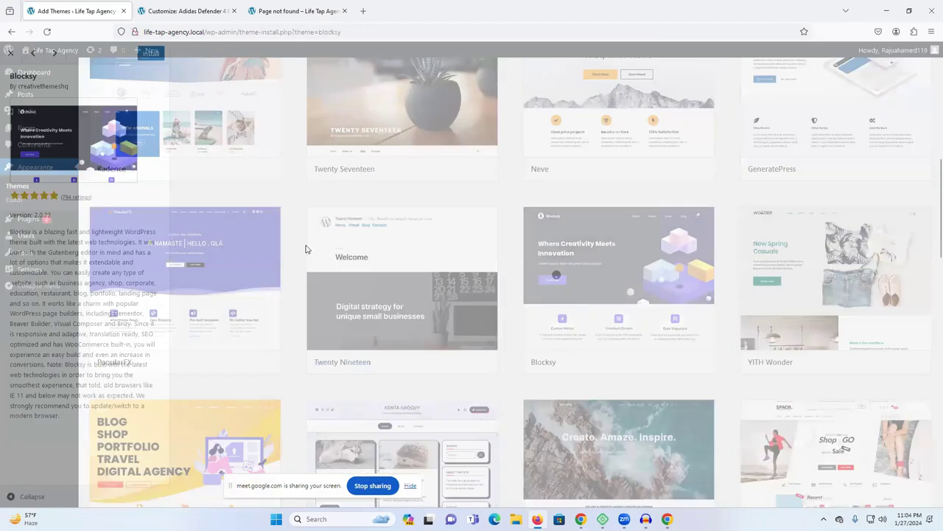
Install and activate the Blocksy theme, and install its Blocksy Companion plugin
{"action": "left_click", "coordinate": [151, 53]}
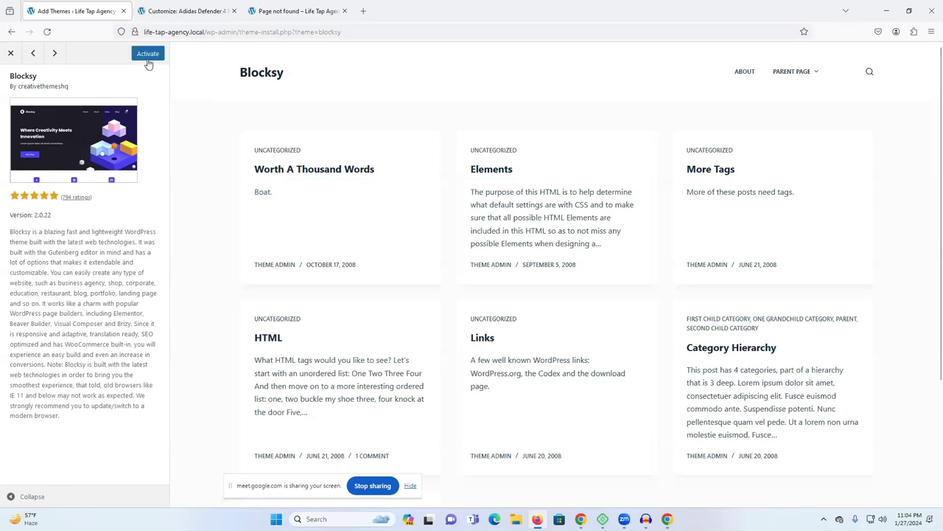
{"action": "left_click", "coordinate": [147, 53]}
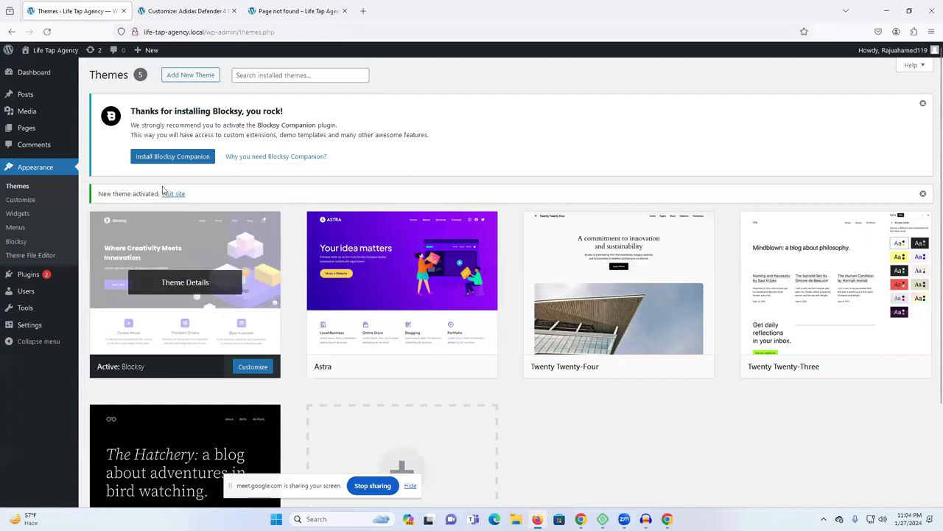
{"action": "left_click", "coordinate": [153, 162]}
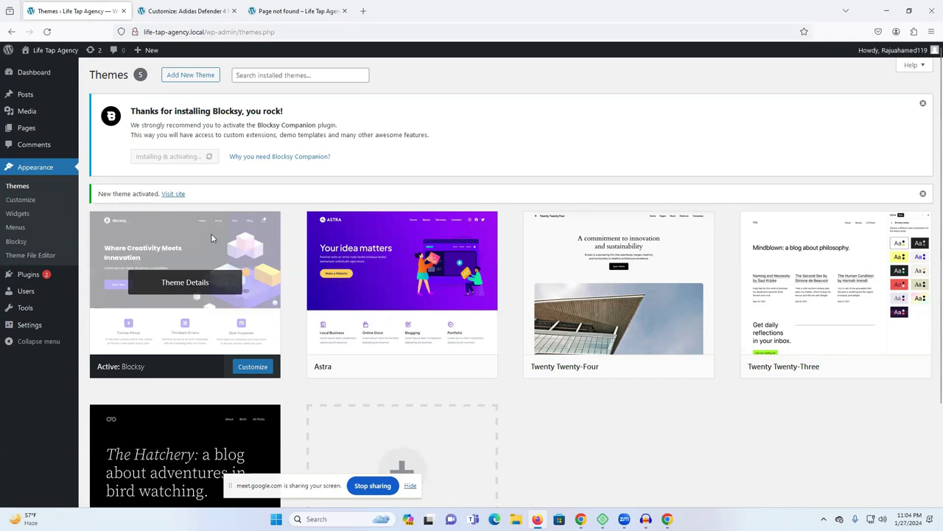
{"action": "left_click", "coordinate": [274, 305]}
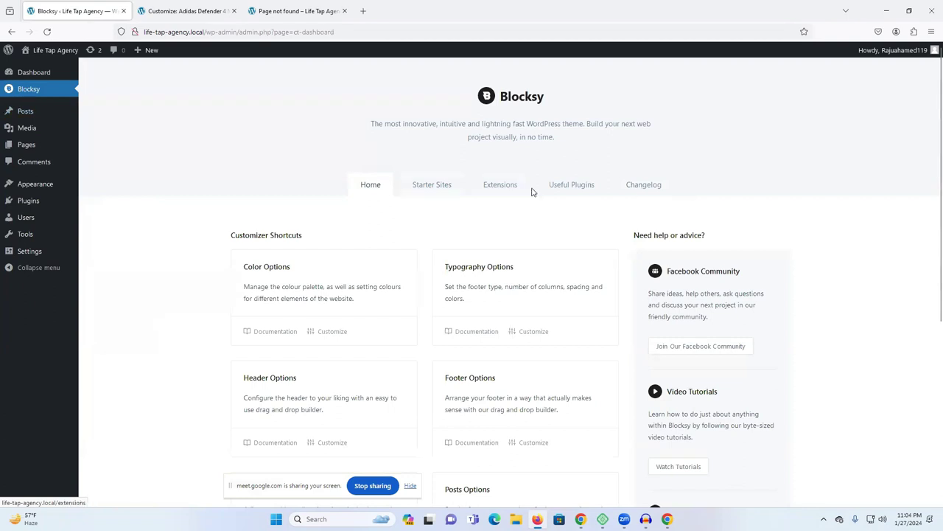
Browse Blocksy's starter sites and start importing the Home Decor template
{"action": "left_click", "coordinate": [430, 188]}
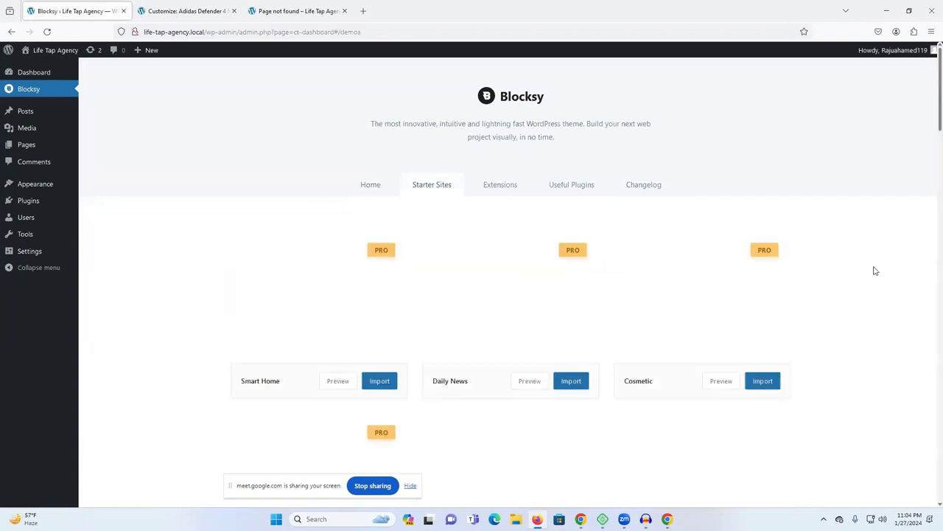
{"action": "scroll", "coordinate": [875, 271], "scroll_direction": "down", "scroll_amount": 2}
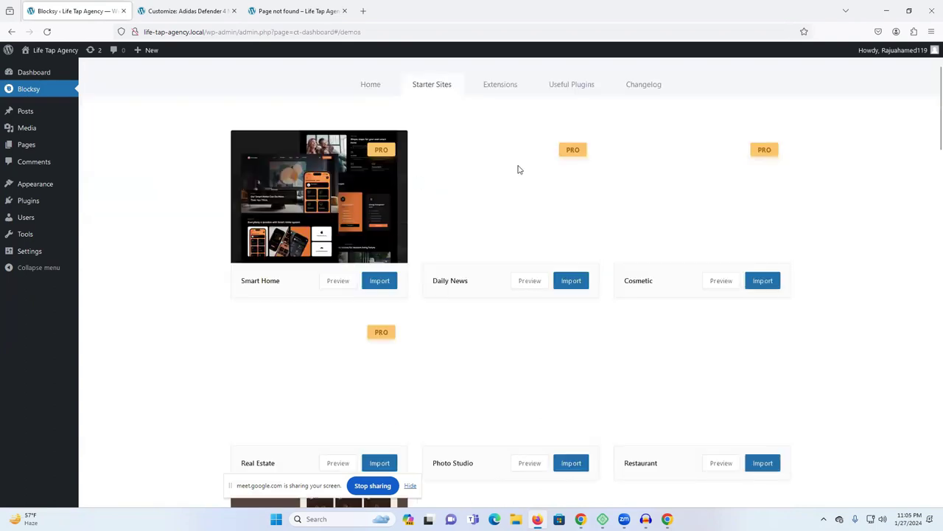
{"action": "scroll", "coordinate": [738, 208], "scroll_direction": "down", "scroll_amount": 2}
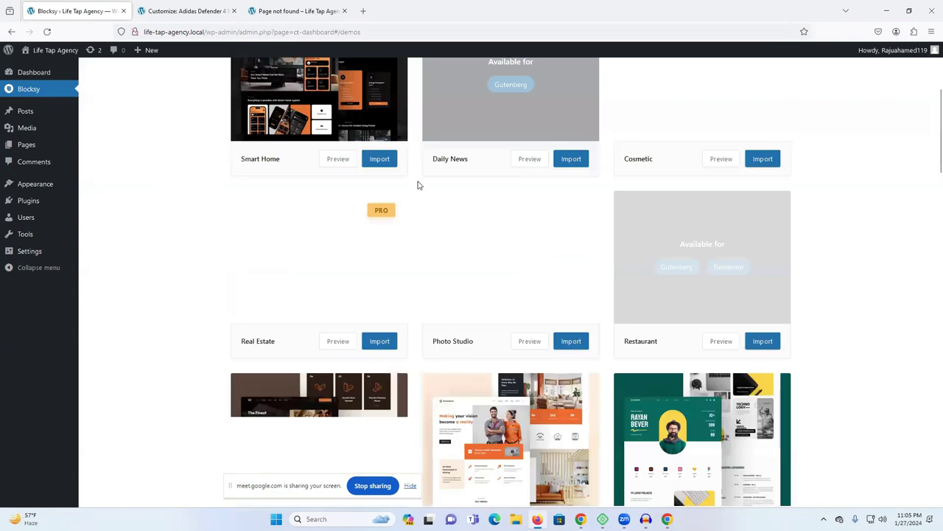
{"action": "scroll", "coordinate": [418, 185], "scroll_direction": "down", "scroll_amount": 1}
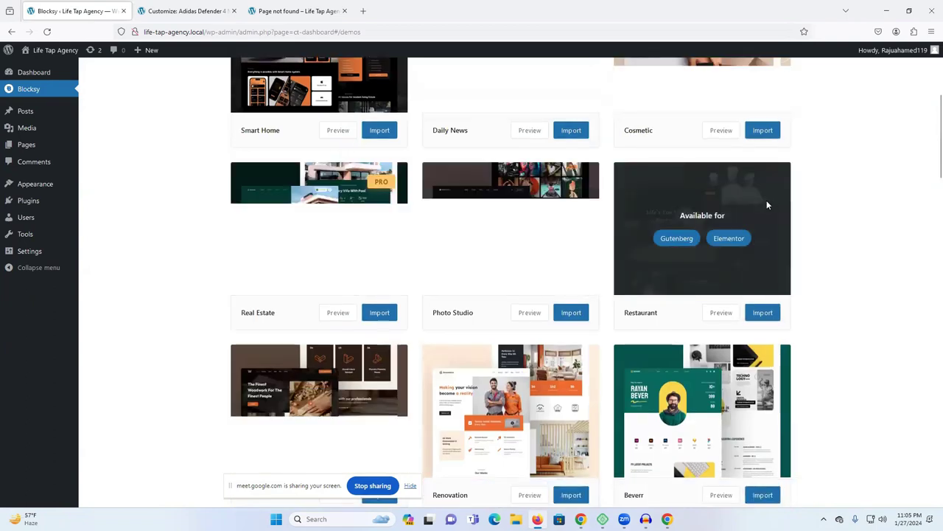
{"action": "scroll", "coordinate": [764, 206], "scroll_direction": "down", "scroll_amount": 2}
{"action": "scroll", "coordinate": [764, 208], "scroll_direction": "down", "scroll_amount": 3}
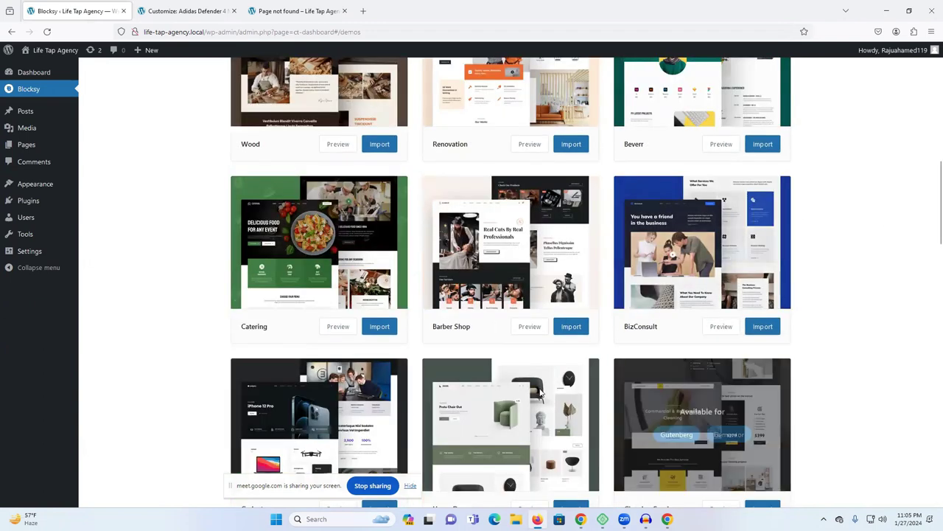
{"action": "scroll", "coordinate": [914, 238], "scroll_direction": "down", "scroll_amount": 2}
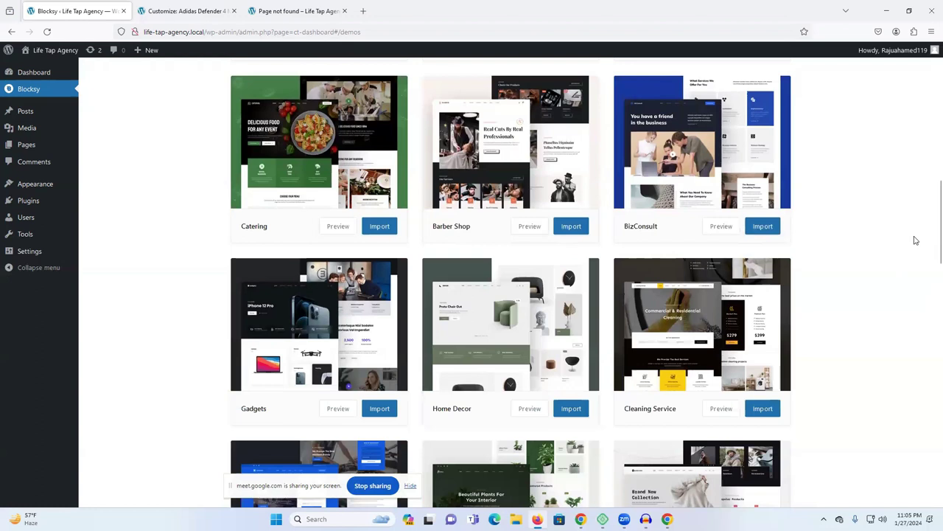
{"action": "scroll", "coordinate": [914, 239], "scroll_direction": "down", "scroll_amount": 2}
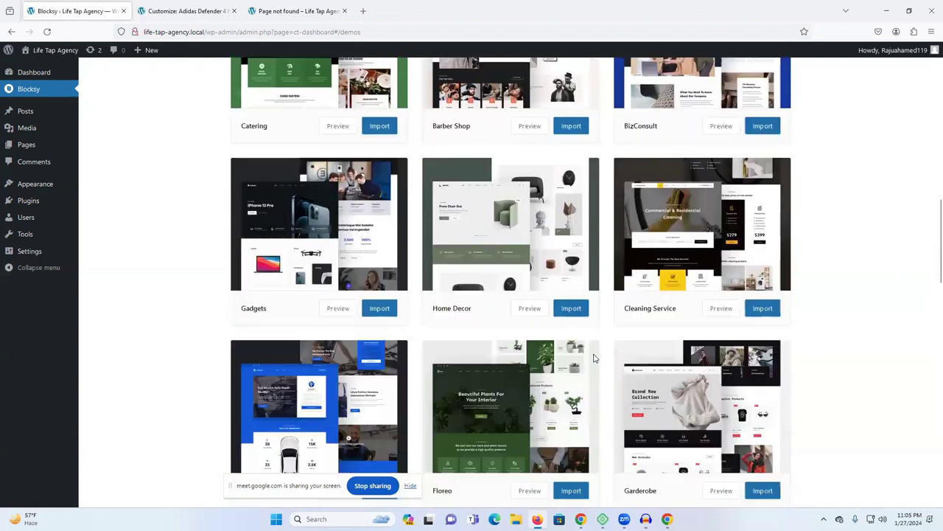
{"action": "left_click", "coordinate": [572, 311]}
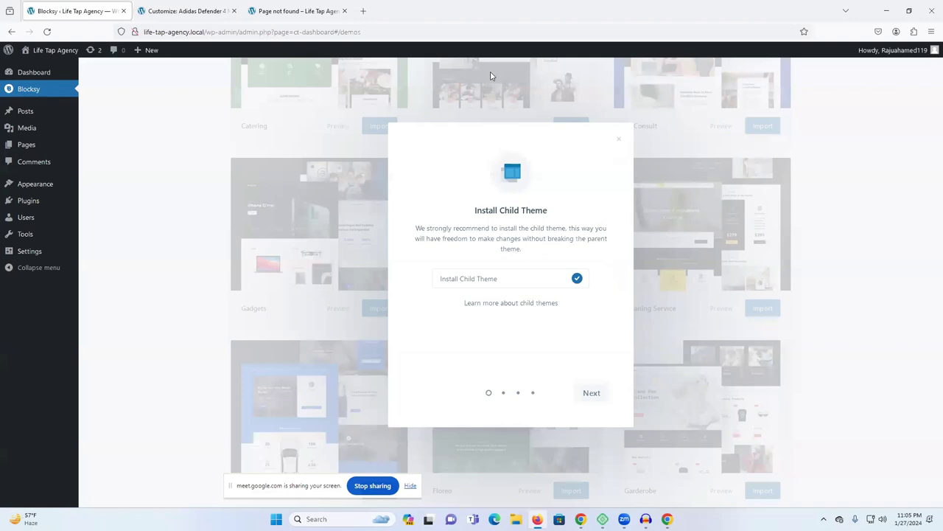
Install the starter site with the child theme, Elementor as page builder, options, widgets, content and a clean install
{"action": "left_click", "coordinate": [597, 398]}
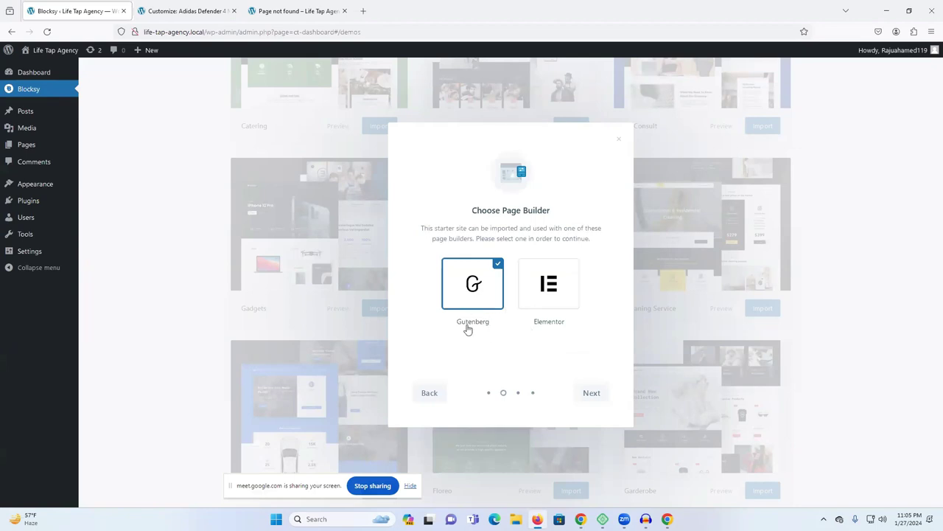
{"action": "left_click", "coordinate": [555, 287]}
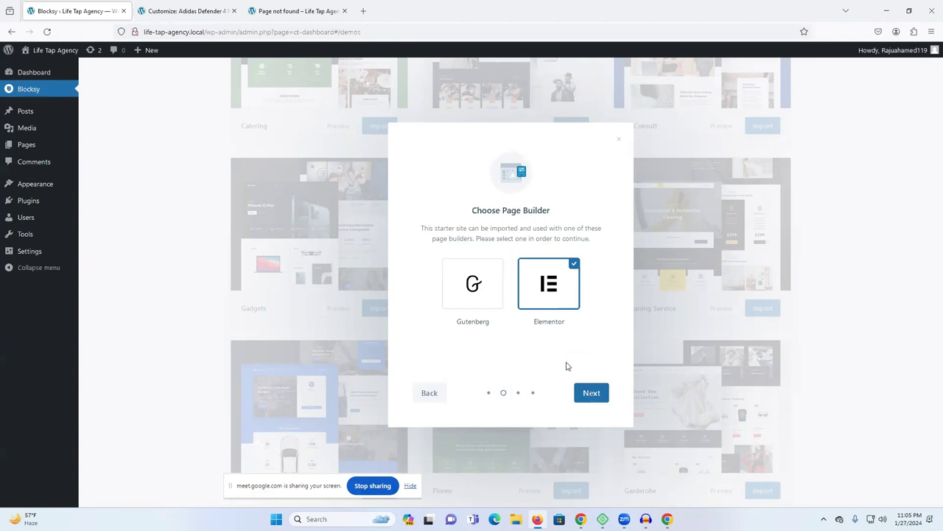
{"action": "left_click", "coordinate": [591, 395]}
{"action": "left_click", "coordinate": [592, 394]}
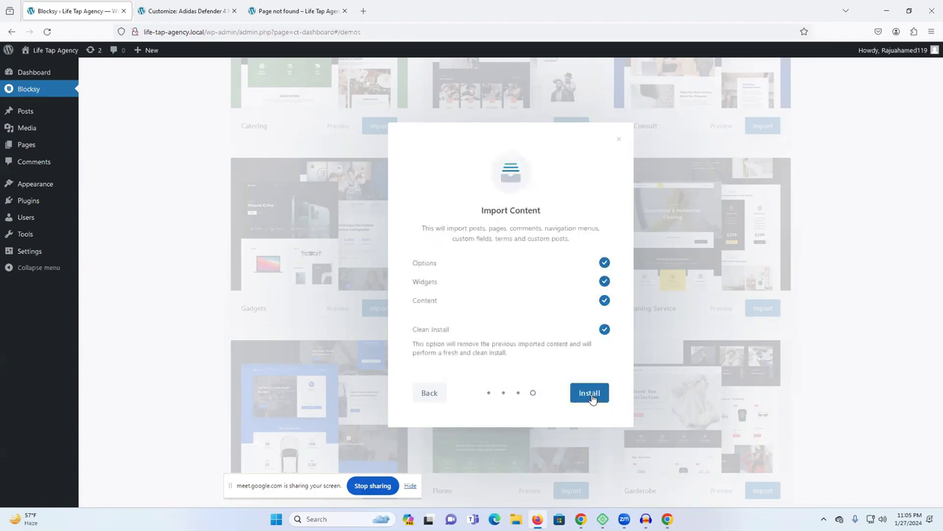
{"action": "left_click", "coordinate": [592, 395]}
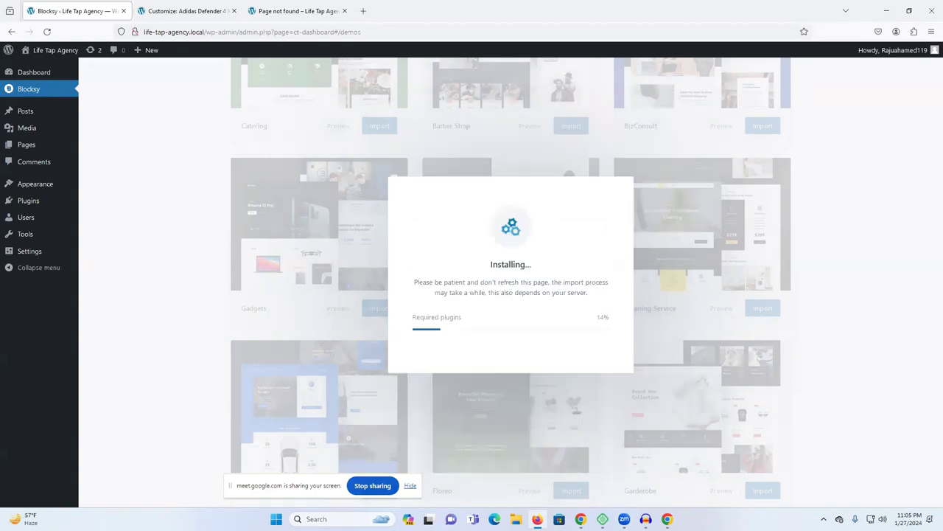
Switch to Chrome to check the Google Meet call, and return to the import progress in Firefox
{"action": "mouse_move", "coordinate": [581, 519]}
{"action": "left_click", "coordinate": [579, 463]}
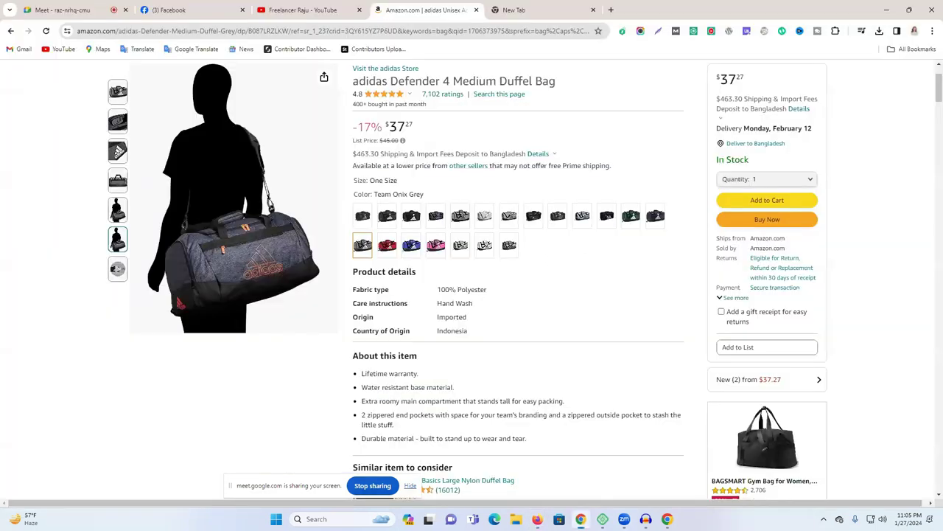
{"action": "left_click", "coordinate": [46, 8]}
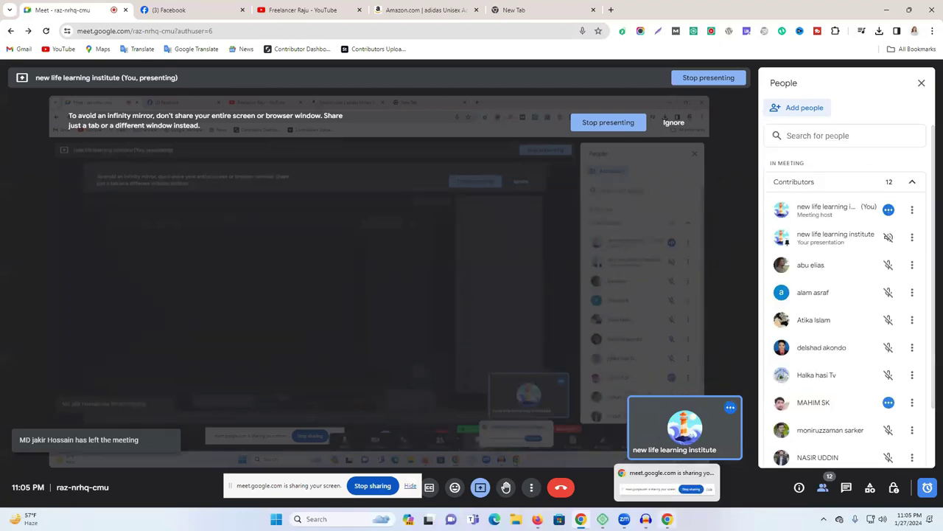
{"action": "left_click", "coordinate": [537, 519]}
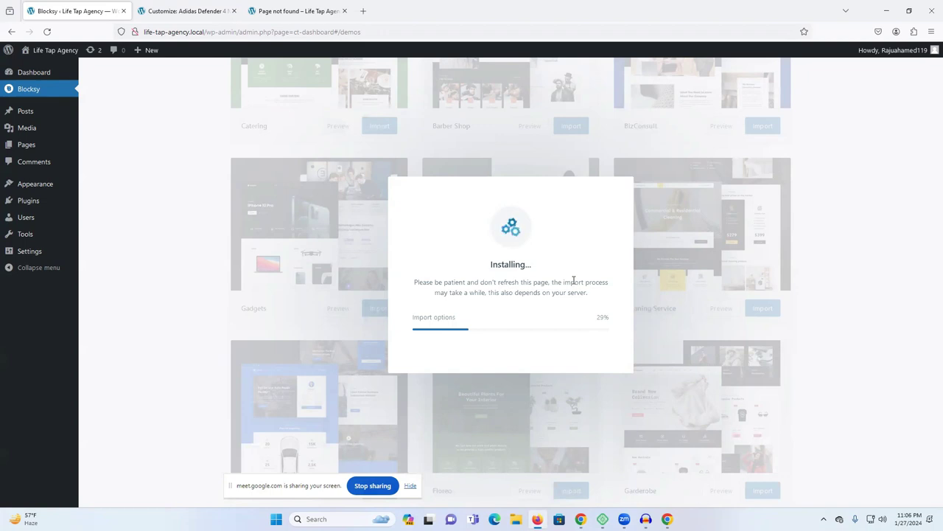
Reload the duffel bag product page twice during the import, checking the import progress in between
{"action": "left_click", "coordinate": [304, 9]}
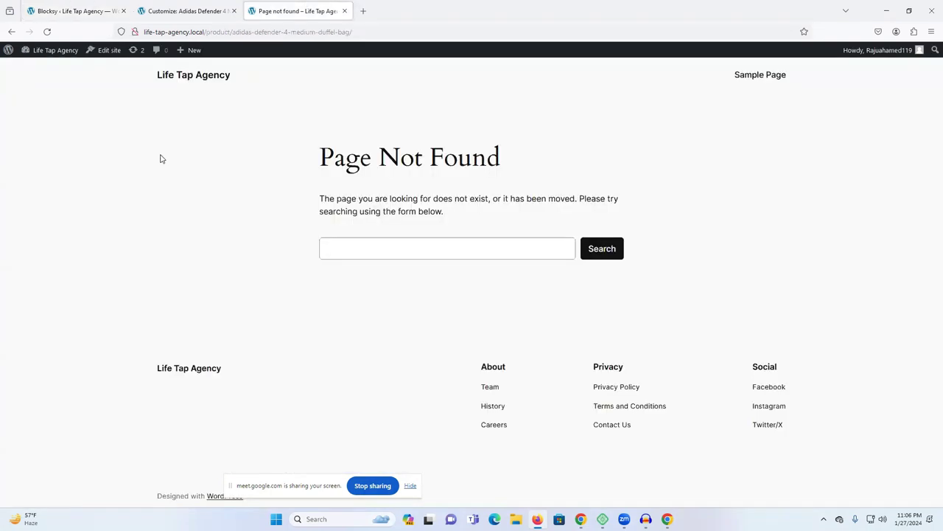
{"action": "right_click", "coordinate": [160, 159]}
{"action": "left_click", "coordinate": [219, 158]}
{"action": "left_click", "coordinate": [74, 10]}
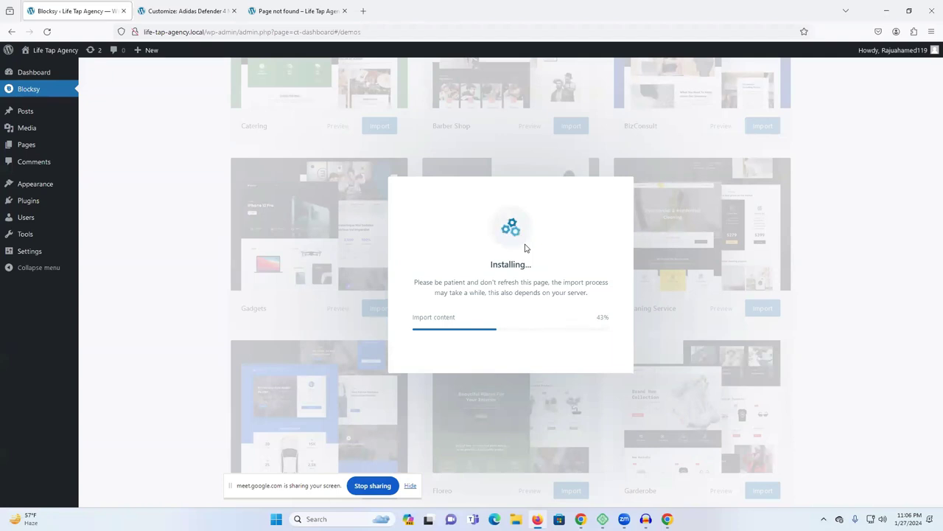
{"action": "left_click", "coordinate": [271, 14]}
{"action": "right_click", "coordinate": [198, 214]}
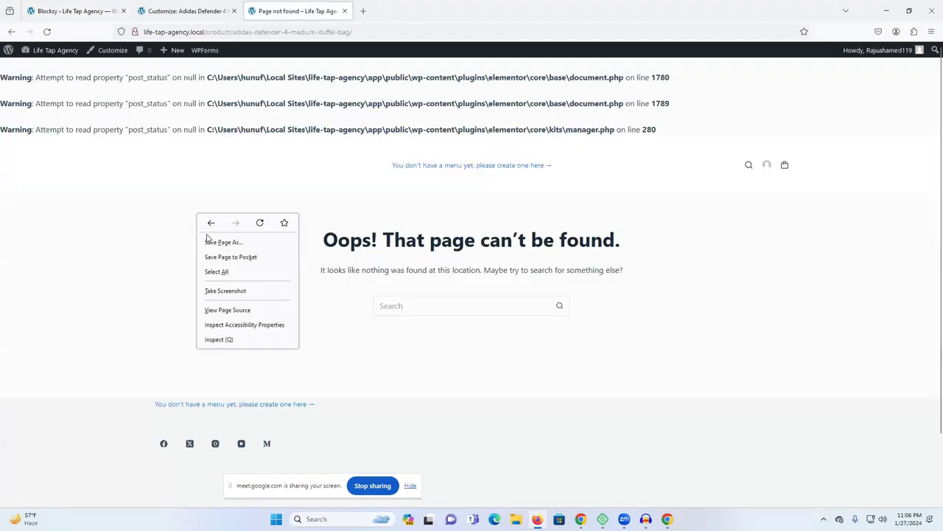
{"action": "left_click", "coordinate": [258, 223]}
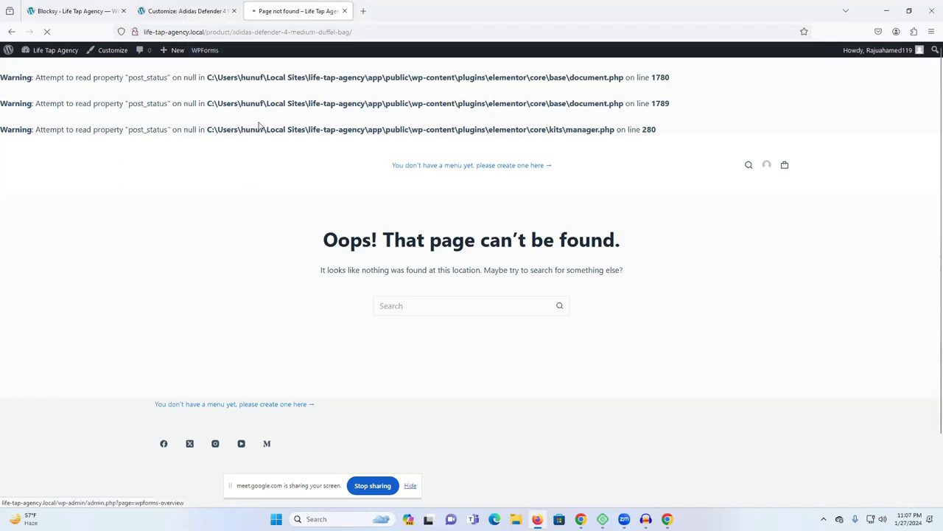
Close the old Customizer page, load the site's home address life-tap-agency.local without the product path, and return to the import progress
{"action": "left_click", "coordinate": [208, 6]}
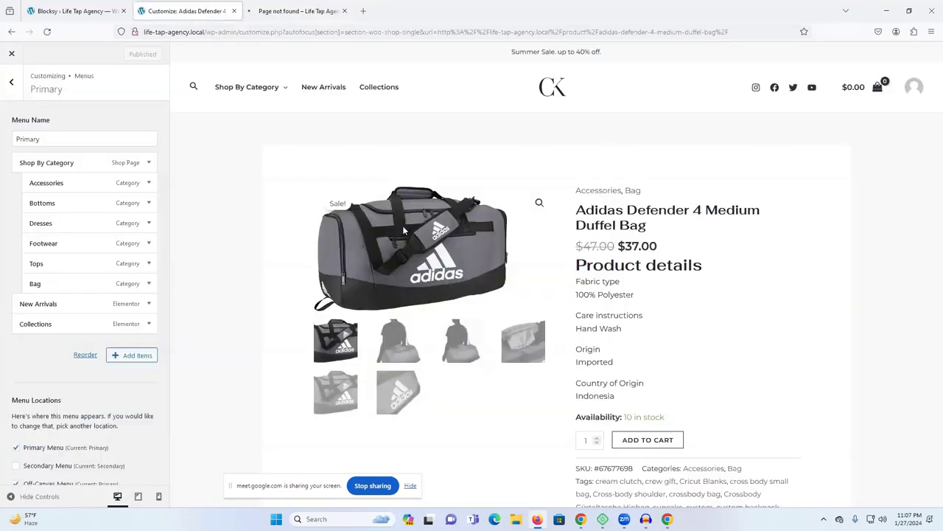
{"action": "left_click", "coordinate": [234, 10]}
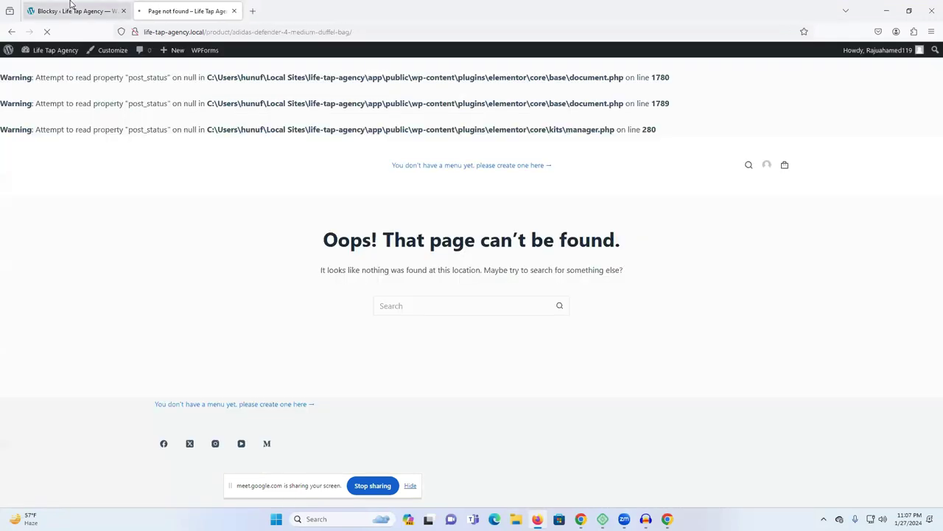
{"action": "left_click", "coordinate": [74, 10]}
{"action": "left_click", "coordinate": [184, 10]}
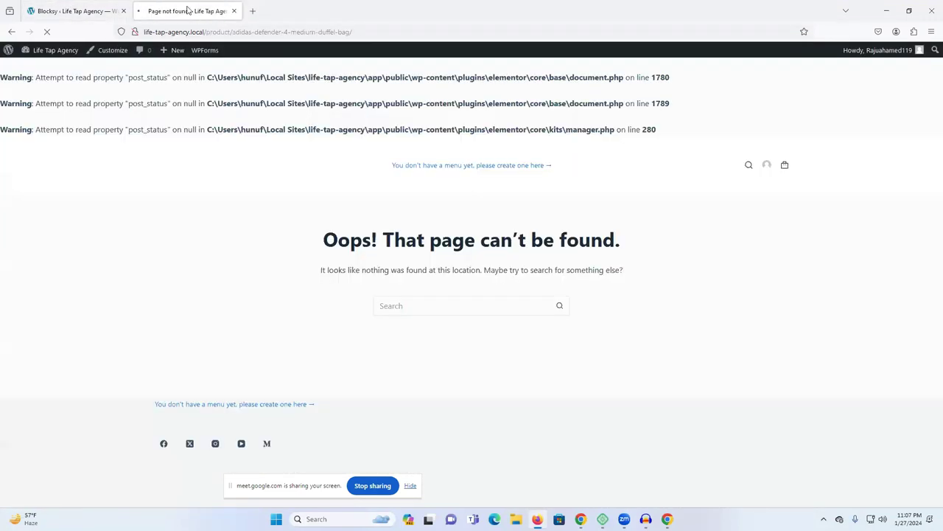
{"action": "left_click_drag", "start_coordinate": [354, 32], "coordinate": [207, 31]}
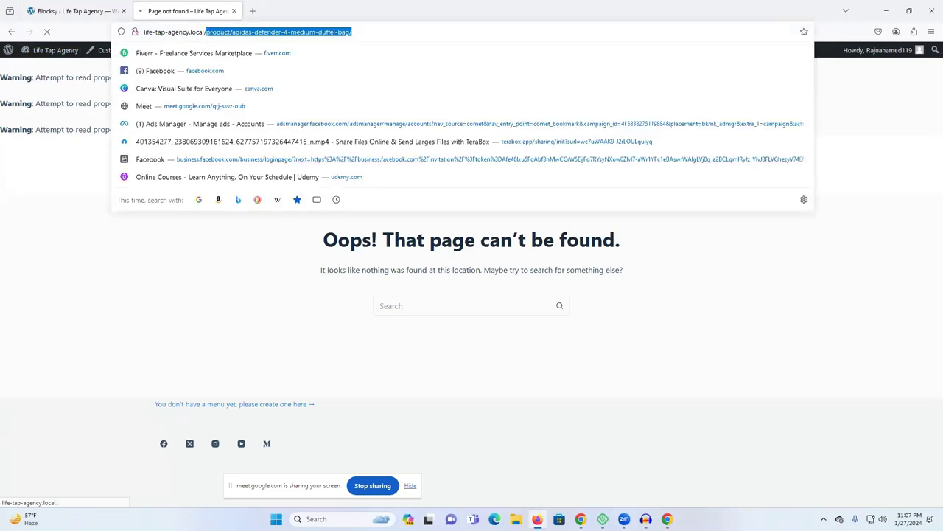
{"action": "key", "text": "BackSpace"}
{"action": "key", "text": "Return"}
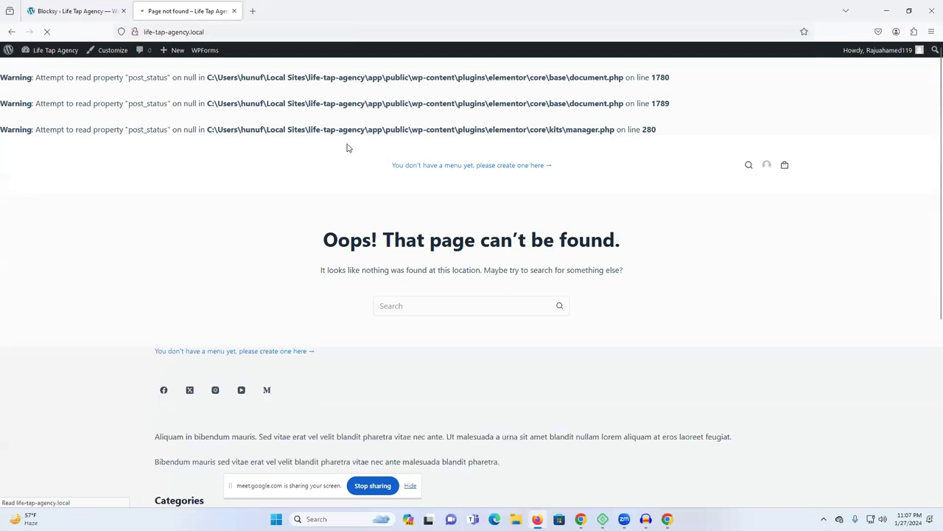
{"action": "left_click", "coordinate": [78, 13]}
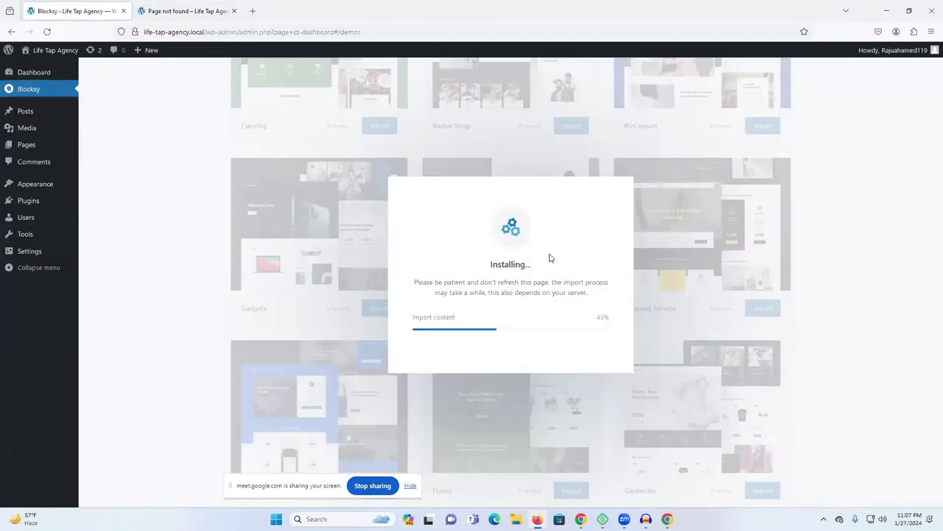
Examine the PHP warnings at the head of the site's front page, highlighting their lines
{"action": "left_click", "coordinate": [166, 10]}
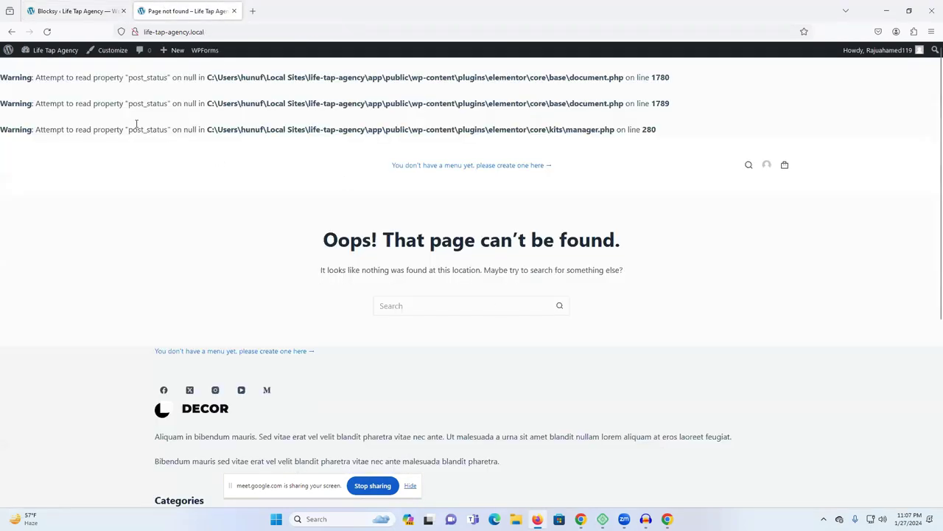
{"action": "left_click_drag", "start_coordinate": [3, 129], "coordinate": [696, 131]}
{"action": "left_click_drag", "start_coordinate": [3, 103], "coordinate": [286, 104]}
{"action": "left_click", "coordinate": [774, 91], "text": "shift"}
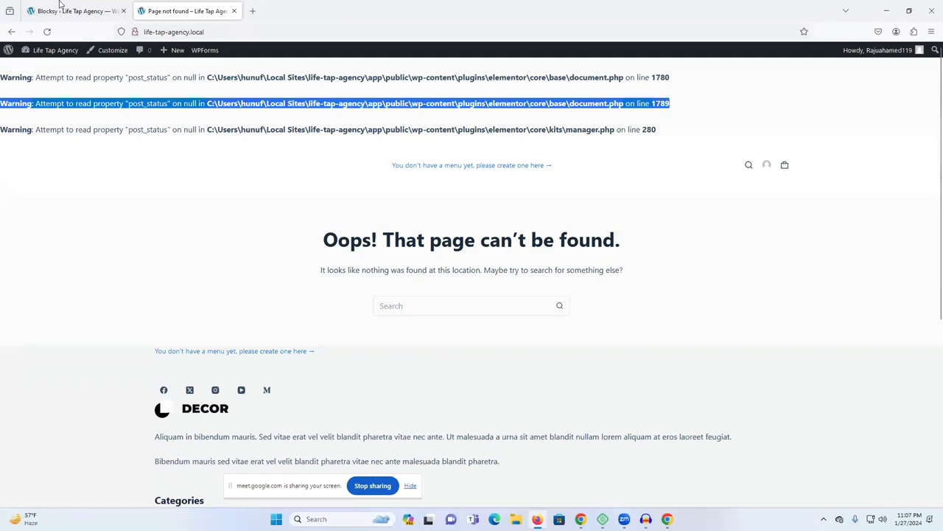
Return to the starter site import and reload its page, confirming to leave the running import
{"action": "left_click", "coordinate": [63, 9]}
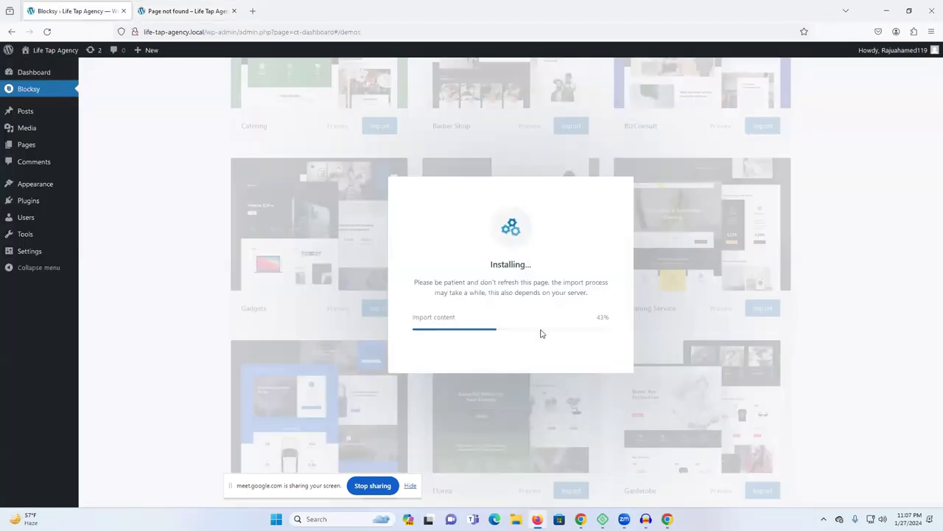
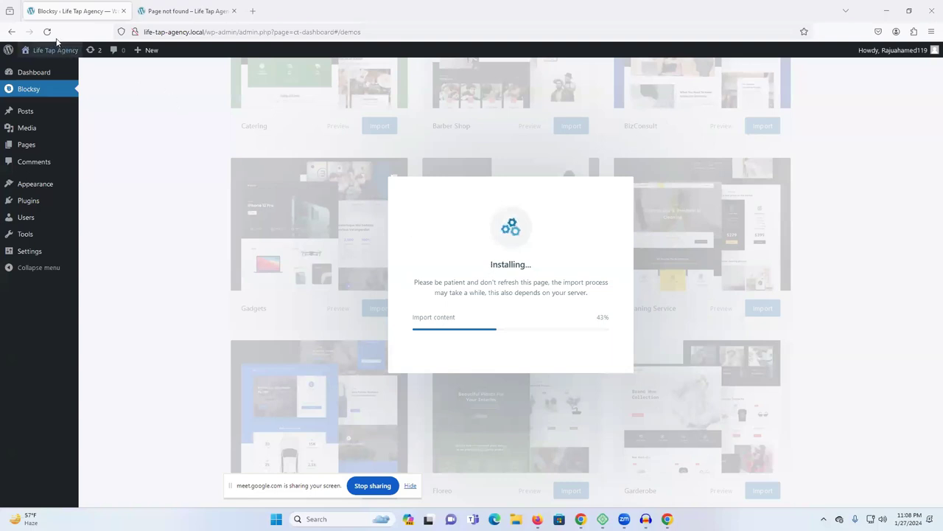
{"action": "left_click", "coordinate": [30, 51]}
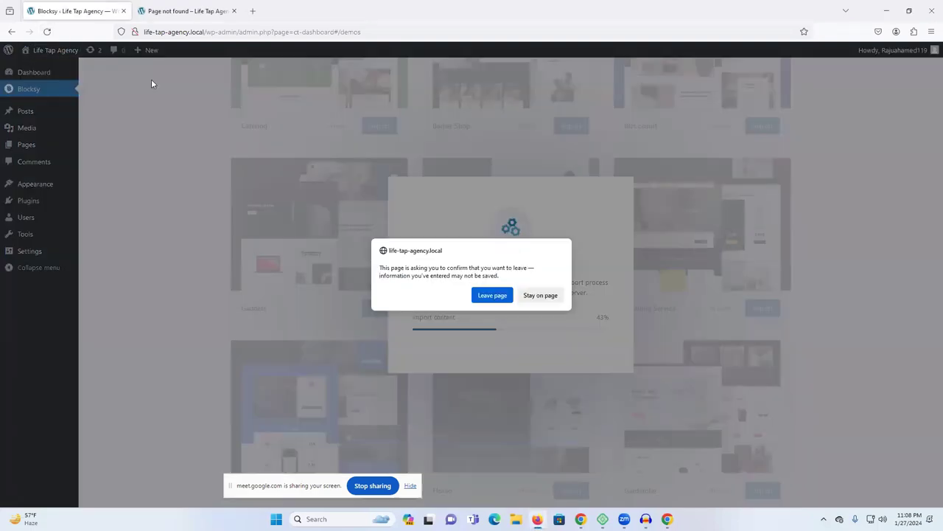
{"action": "left_click", "coordinate": [492, 295]}
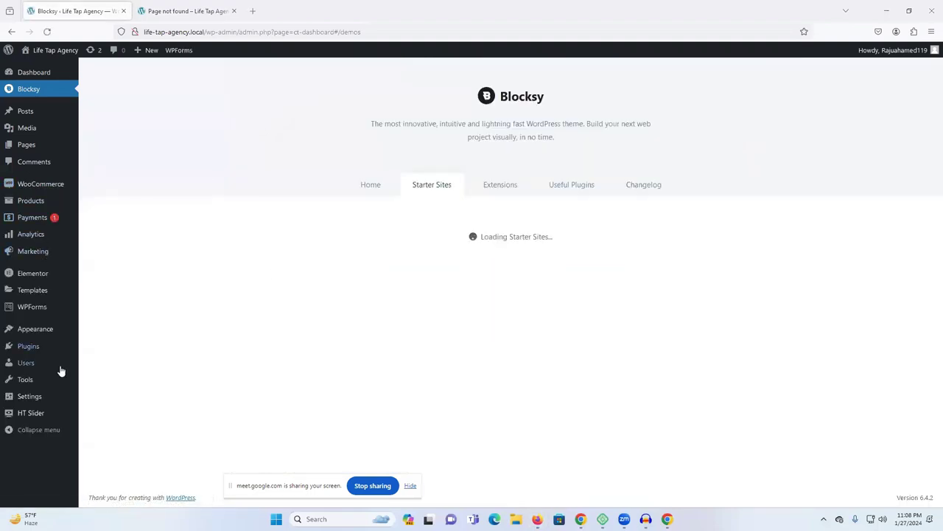
Examine the PHP warnings on the site's front page once more, highlighting part of the second warning's file path
{"action": "left_click", "coordinate": [156, 9]}
{"action": "right_click", "coordinate": [95, 202]}
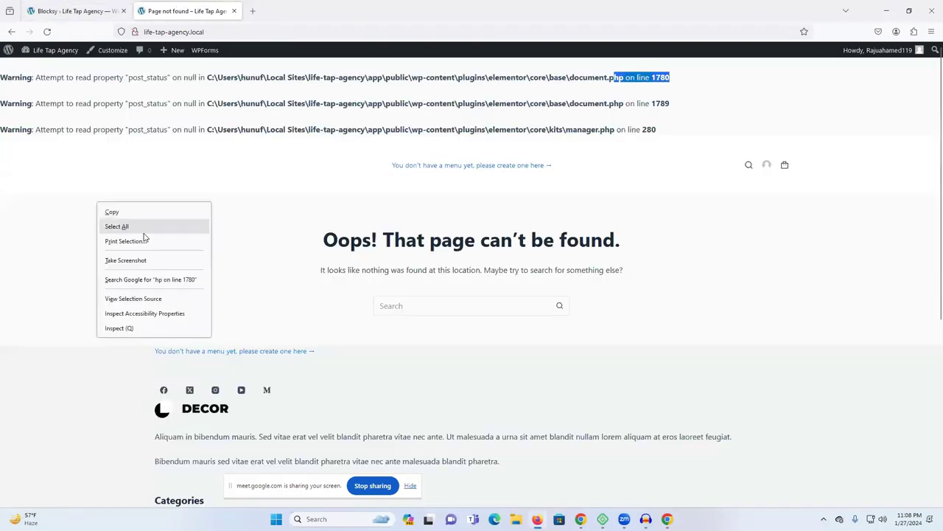
{"action": "left_click", "coordinate": [132, 224]}
{"action": "right_click", "coordinate": [84, 214]}
{"action": "left_click", "coordinate": [41, 32]}
{"action": "left_click_drag", "start_coordinate": [195, 103], "coordinate": [476, 103]}
Go to the installed plugins list, open the WP Reset tools, and close the front page's browser tab
{"action": "left_click", "coordinate": [39, 6]}
{"action": "mouse_move", "coordinate": [34, 332]}
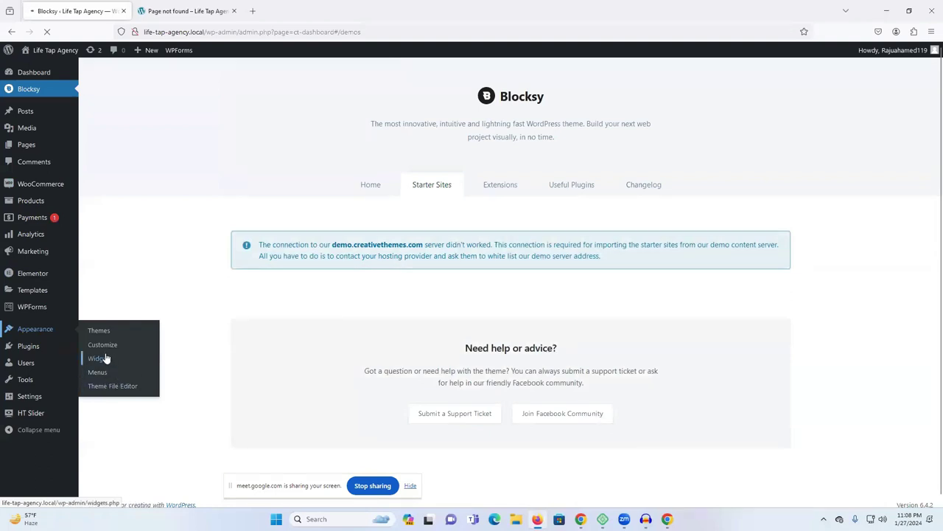
{"action": "mouse_move", "coordinate": [36, 350]}
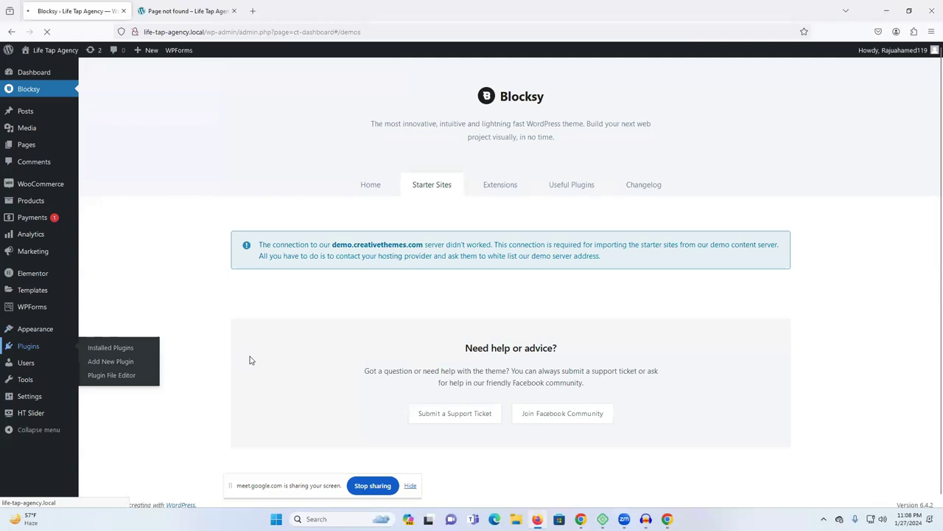
{"action": "scroll", "coordinate": [148, 380], "scroll_direction": "down", "scroll_amount": 5}
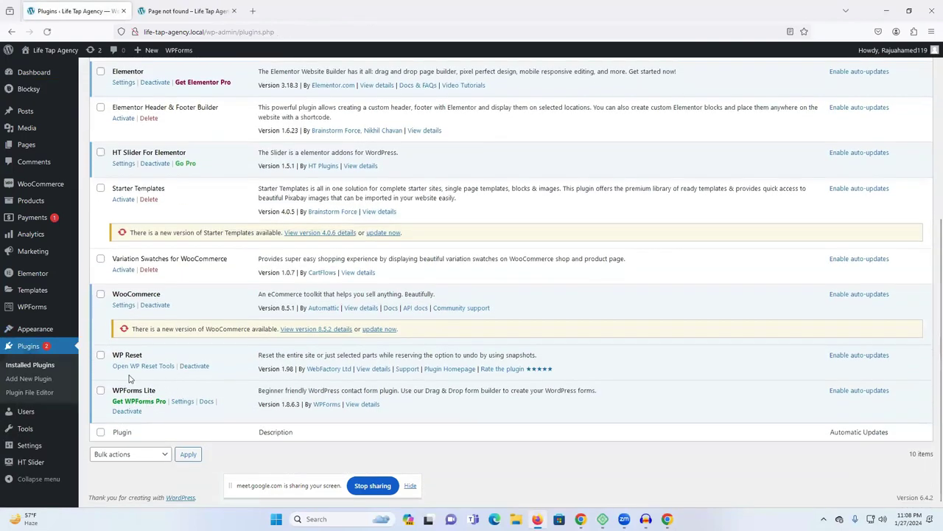
{"action": "left_click", "coordinate": [147, 366]}
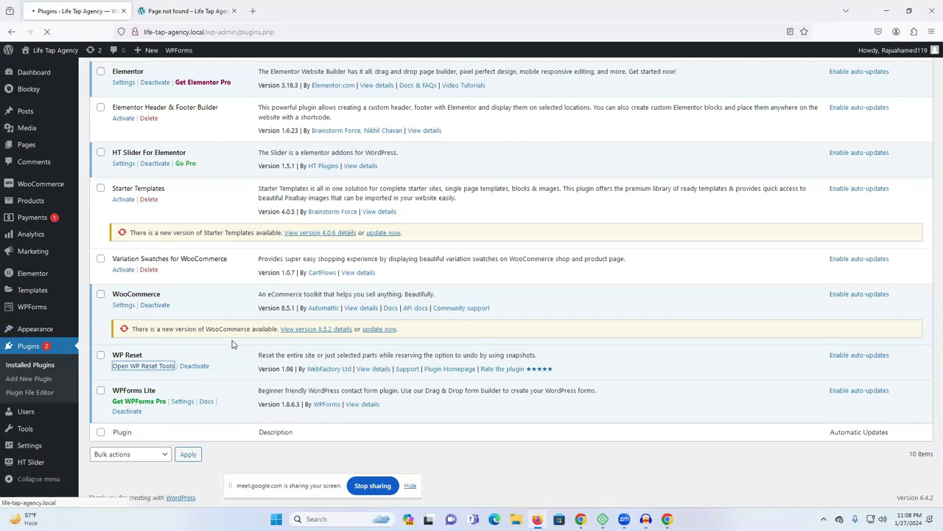
{"action": "left_click", "coordinate": [177, 10]}
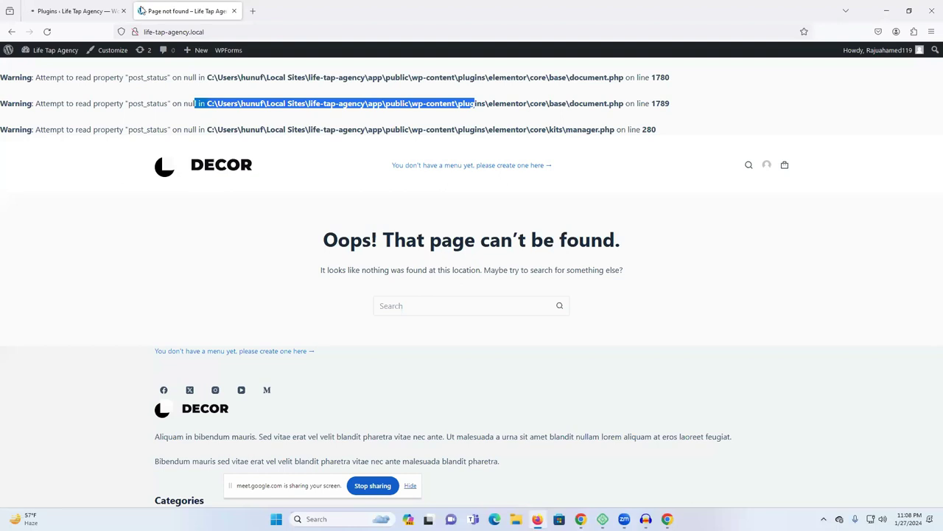
{"action": "left_click", "coordinate": [77, 10]}
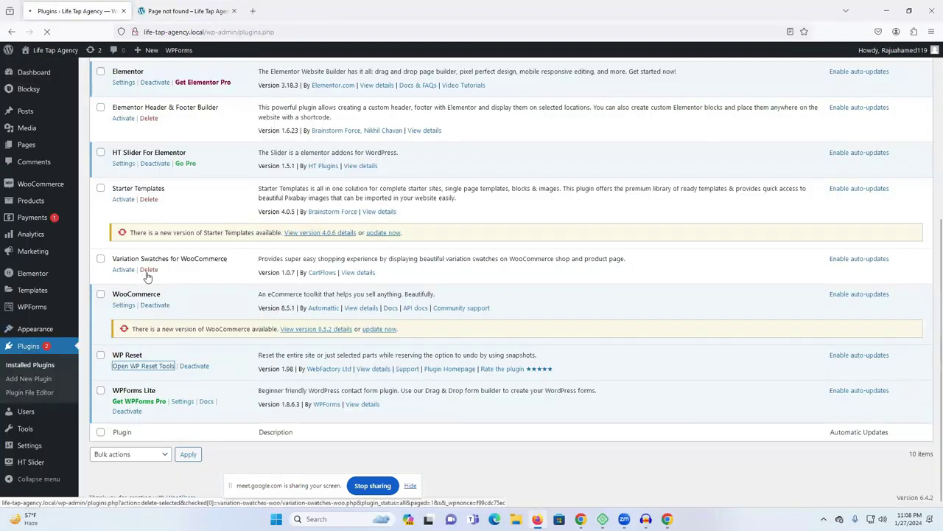
{"action": "left_click", "coordinate": [135, 367]}
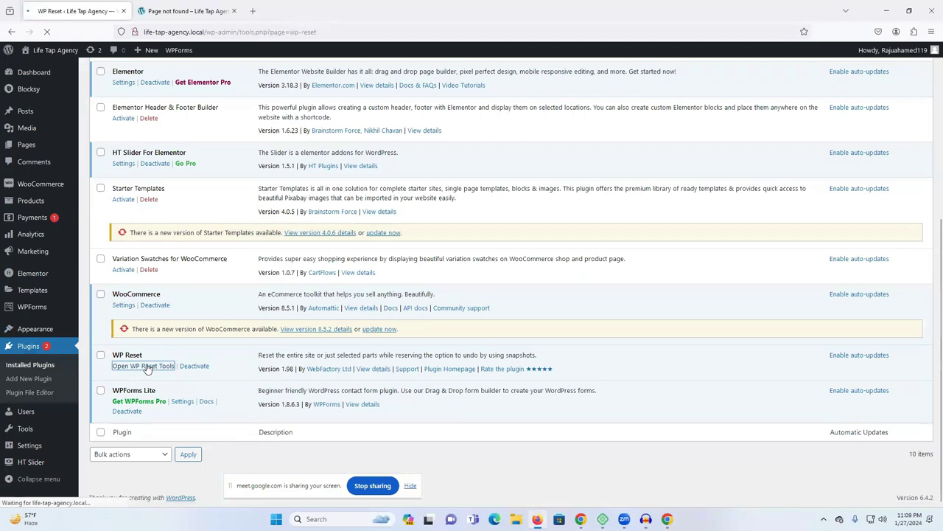
{"action": "scroll", "coordinate": [146, 368], "scroll_direction": "up", "scroll_amount": 2}
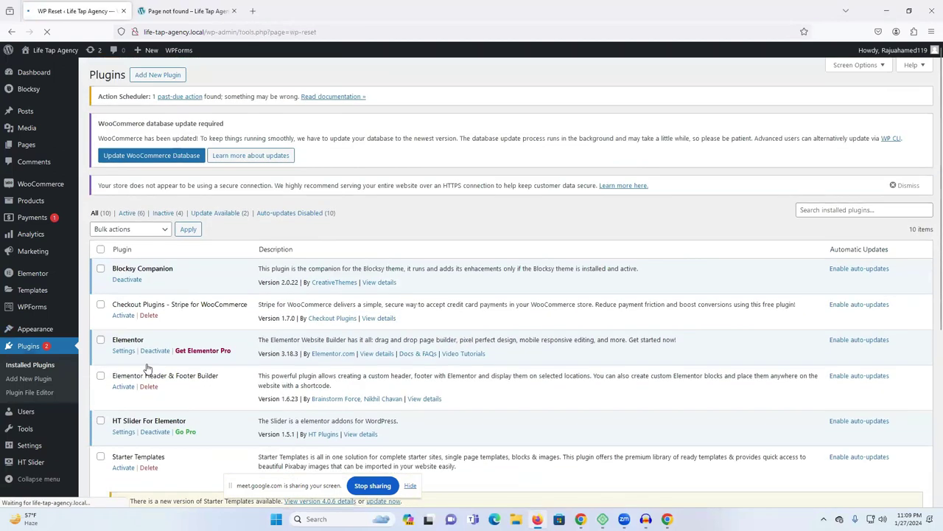
{"action": "scroll", "coordinate": [146, 367], "scroll_direction": "down", "scroll_amount": 2}
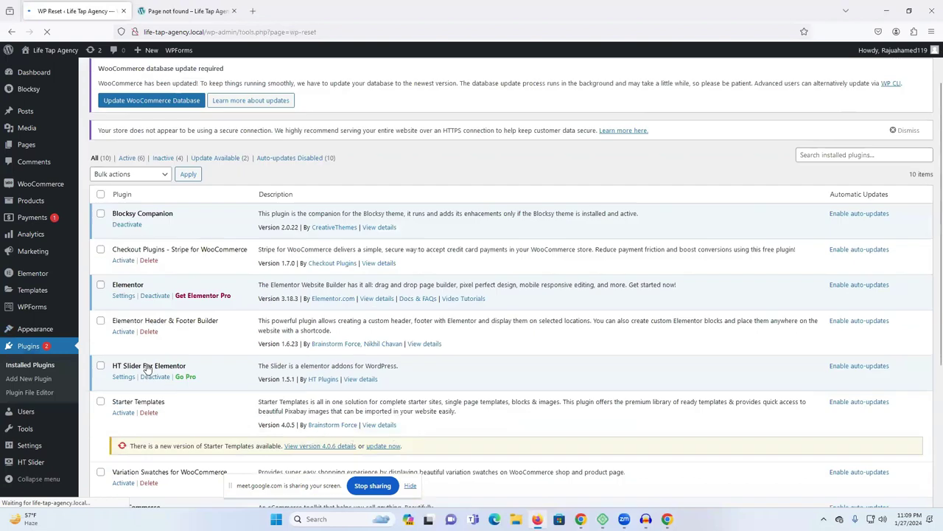
{"action": "scroll", "coordinate": [157, 321], "scroll_direction": "down", "scroll_amount": 2}
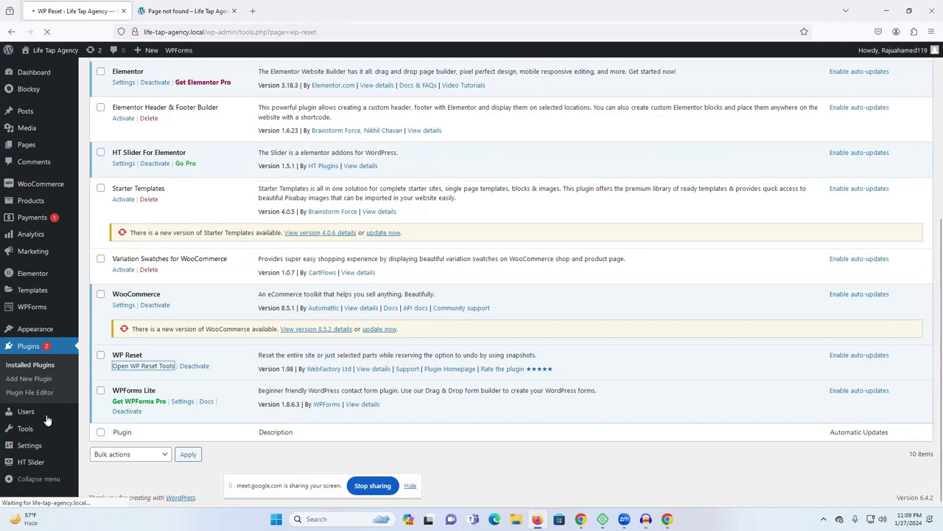
{"action": "left_click", "coordinate": [234, 12]}
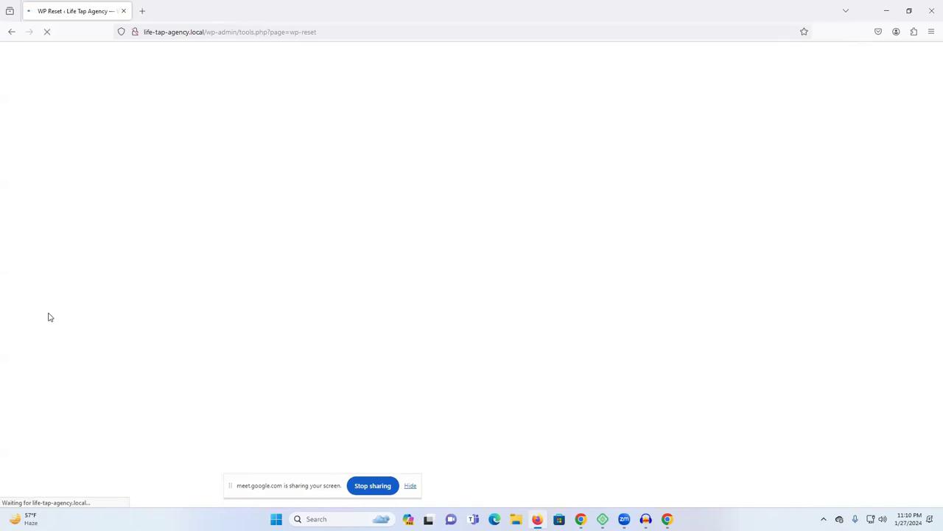
Reset the whole site with WP Reset's Site Reset, entering "reset" as confirmation and keeping only the WP Reset plugin reactivated
{"action": "scroll", "coordinate": [206, 375], "scroll_direction": "down", "scroll_amount": 5}
{"action": "scroll", "coordinate": [207, 375], "scroll_direction": "down", "scroll_amount": 10}
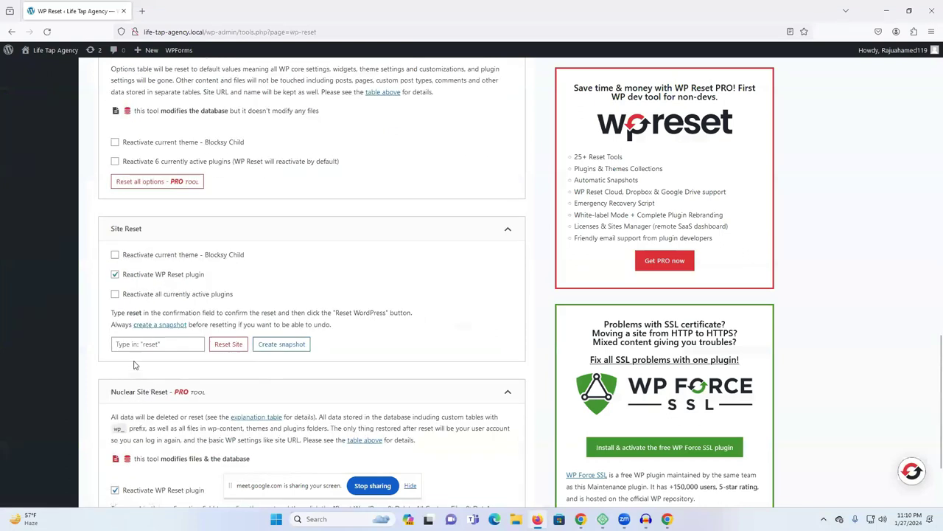
{"action": "double_click", "coordinate": [134, 313]}
{"action": "left_click", "coordinate": [152, 344]}
{"action": "type", "text": "reset"}
{"action": "left_click", "coordinate": [228, 343]}
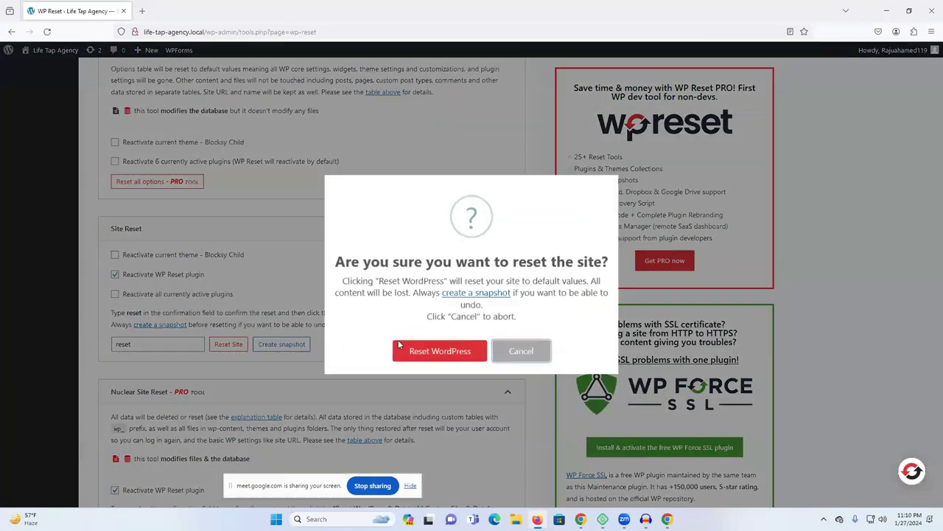
{"action": "left_click", "coordinate": [439, 349]}
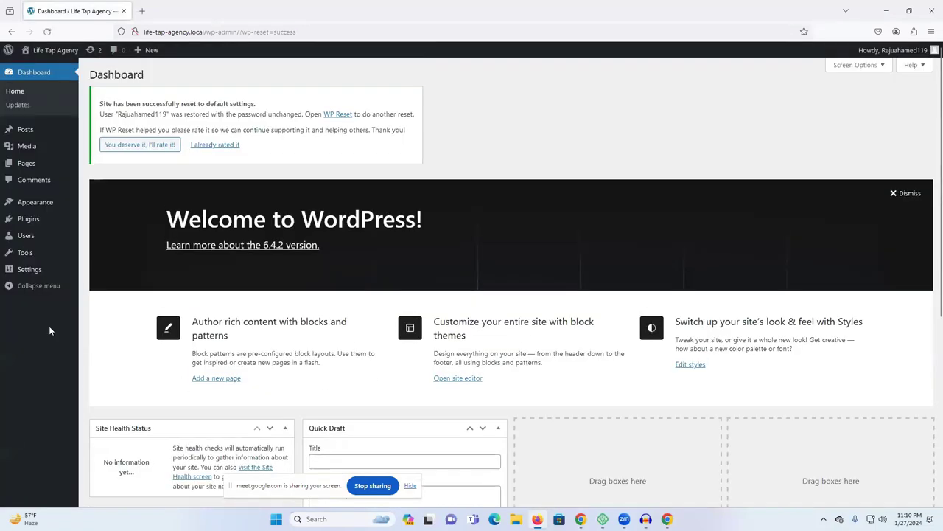
Open the directory for adding new themes, browse the popular ones, and install the Zakra theme
{"action": "left_click", "coordinate": [35, 201]}
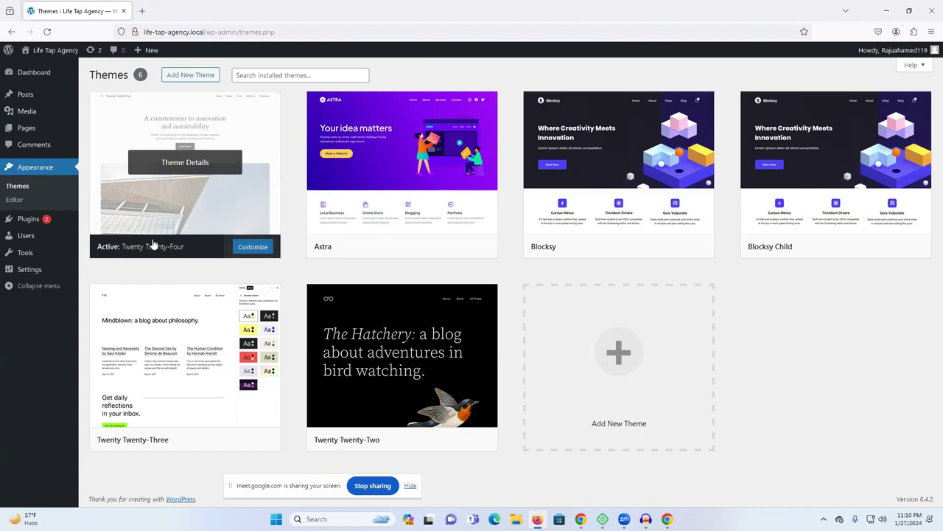
{"action": "left_click", "coordinate": [200, 75]}
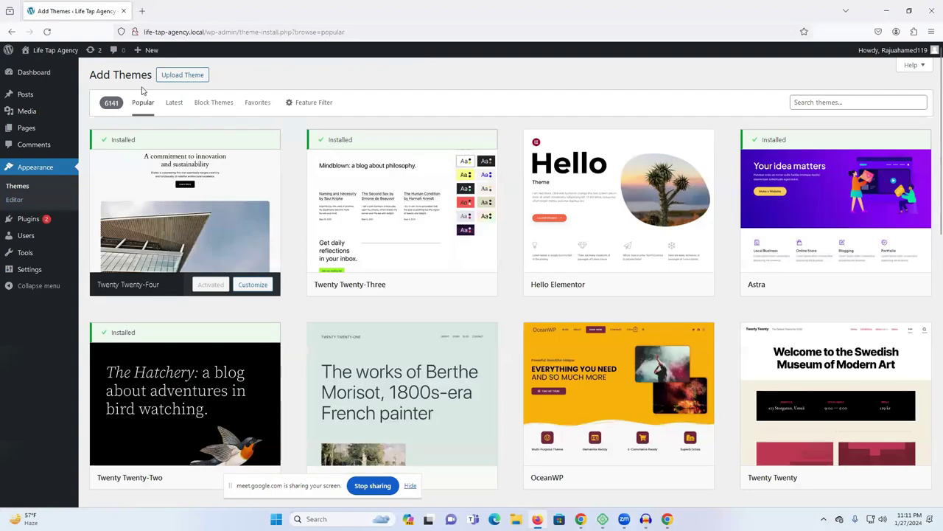
{"action": "scroll", "coordinate": [630, 240], "scroll_direction": "down", "scroll_amount": 2}
{"action": "scroll", "coordinate": [630, 239], "scroll_direction": "down", "scroll_amount": 6}
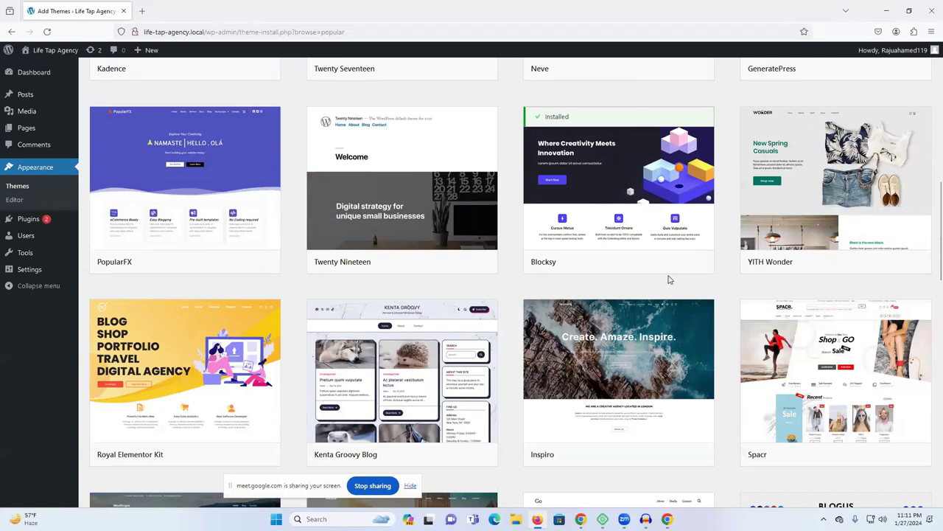
{"action": "scroll", "coordinate": [669, 279], "scroll_direction": "down", "scroll_amount": 7}
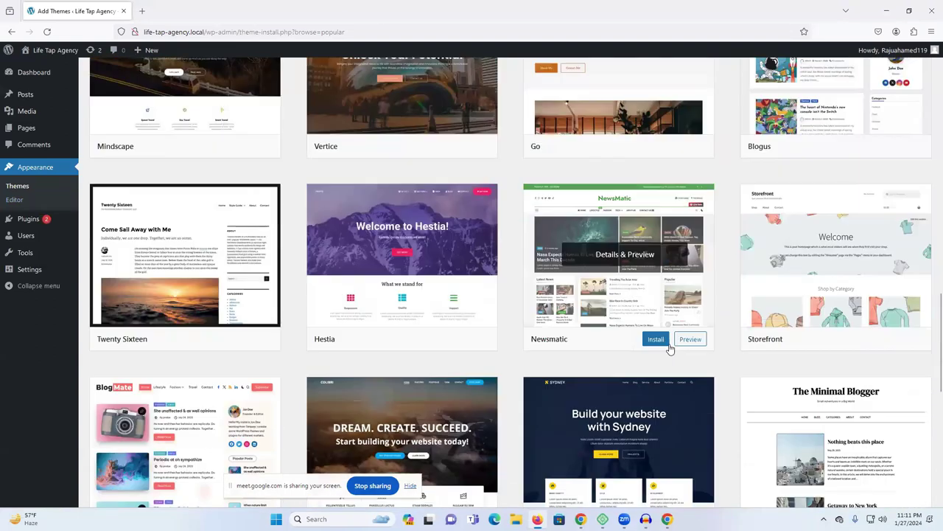
{"action": "scroll", "coordinate": [669, 347], "scroll_direction": "down", "scroll_amount": 2}
{"action": "scroll", "coordinate": [669, 350], "scroll_direction": "down", "scroll_amount": 2}
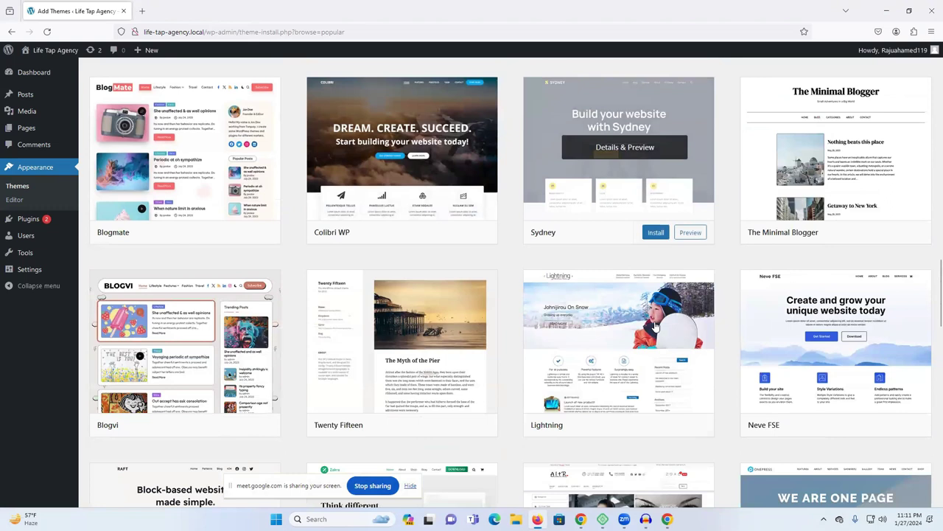
{"action": "scroll", "coordinate": [564, 311], "scroll_direction": "down", "scroll_amount": 2}
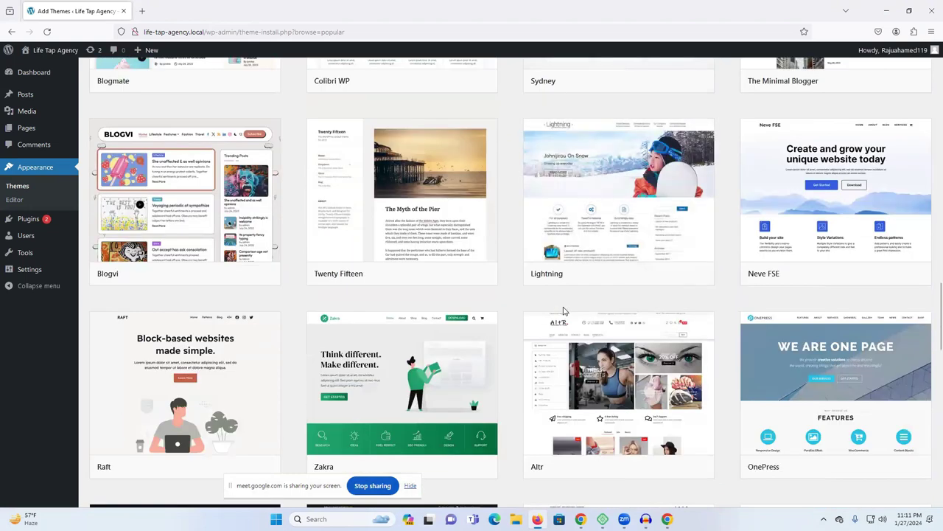
{"action": "mouse_move", "coordinate": [613, 355]}
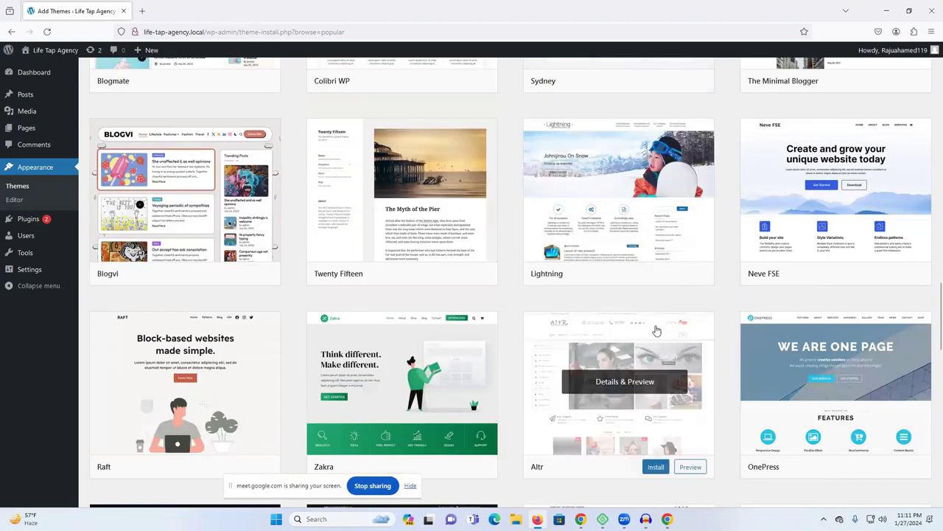
{"action": "scroll", "coordinate": [656, 331], "scroll_direction": "down", "scroll_amount": 1}
{"action": "mouse_move", "coordinate": [391, 311]}
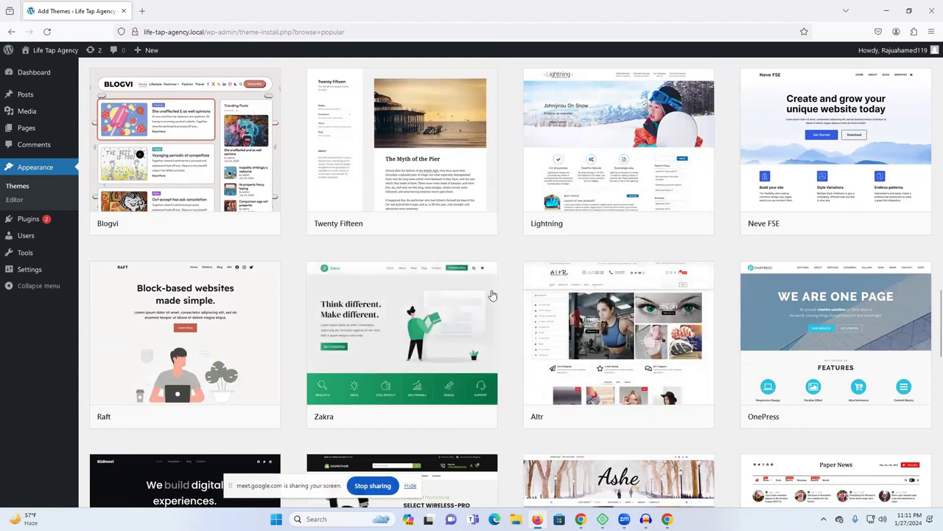
{"action": "scroll", "coordinate": [458, 296], "scroll_direction": "down", "scroll_amount": 3}
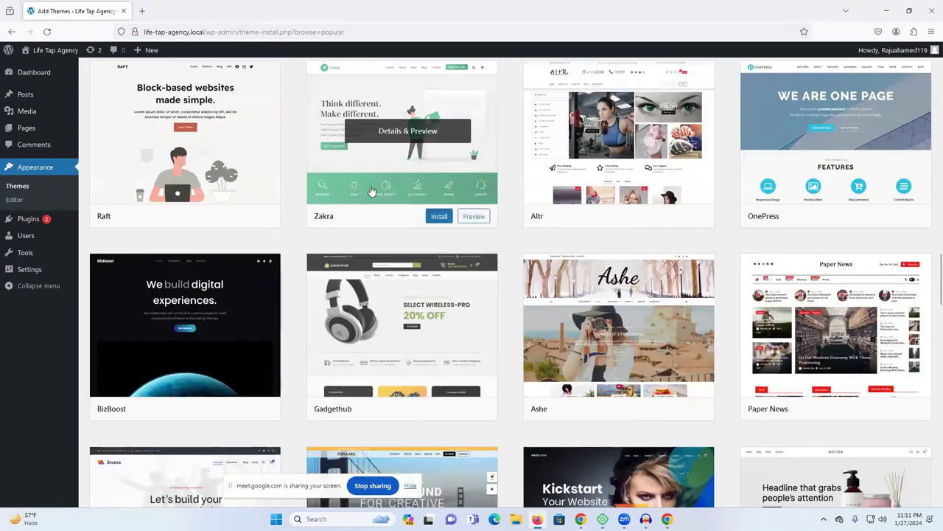
{"action": "left_click", "coordinate": [432, 215]}
Browse more of the popular themes during the installation, and activate the Zakra theme
{"action": "scroll", "coordinate": [501, 251], "scroll_direction": "down", "scroll_amount": 5}
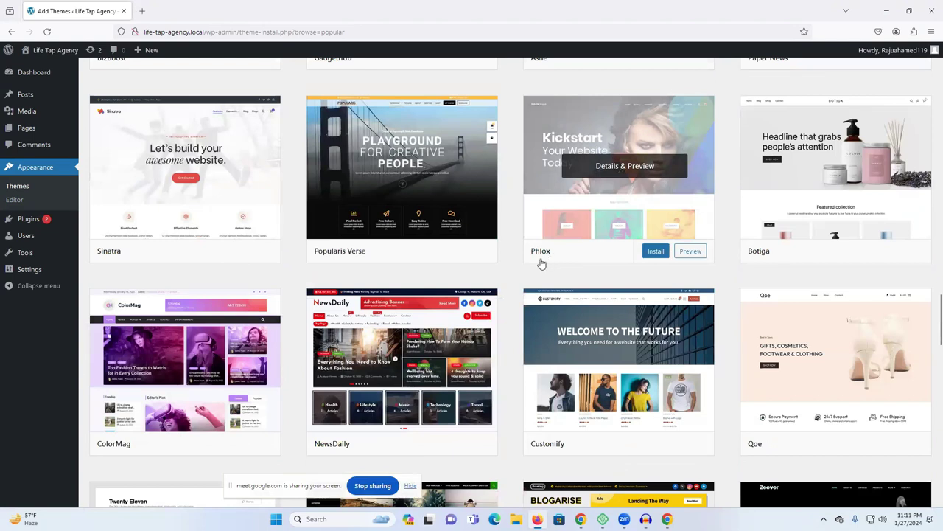
{"action": "scroll", "coordinate": [541, 263], "scroll_direction": "up", "scroll_amount": 8}
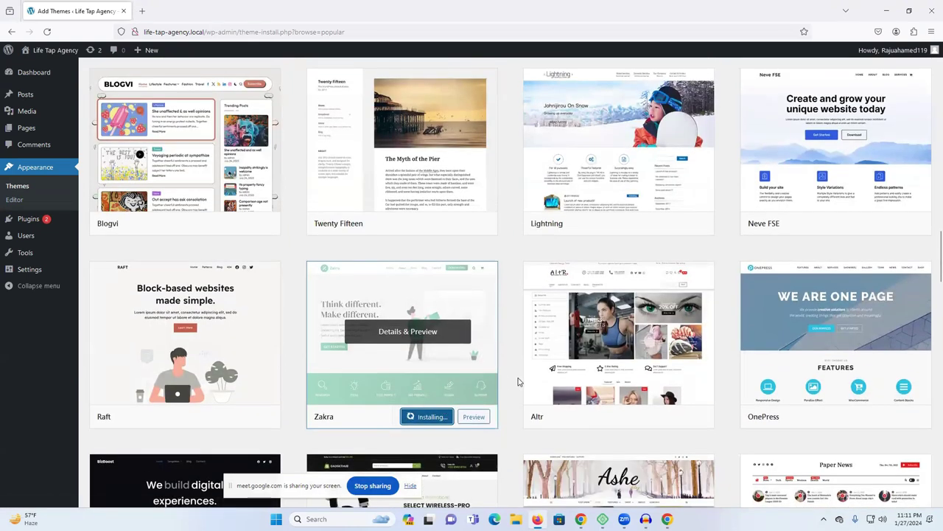
{"action": "scroll", "coordinate": [509, 380], "scroll_direction": "down", "scroll_amount": 1}
{"action": "scroll", "coordinate": [505, 381], "scroll_direction": "down", "scroll_amount": 15}
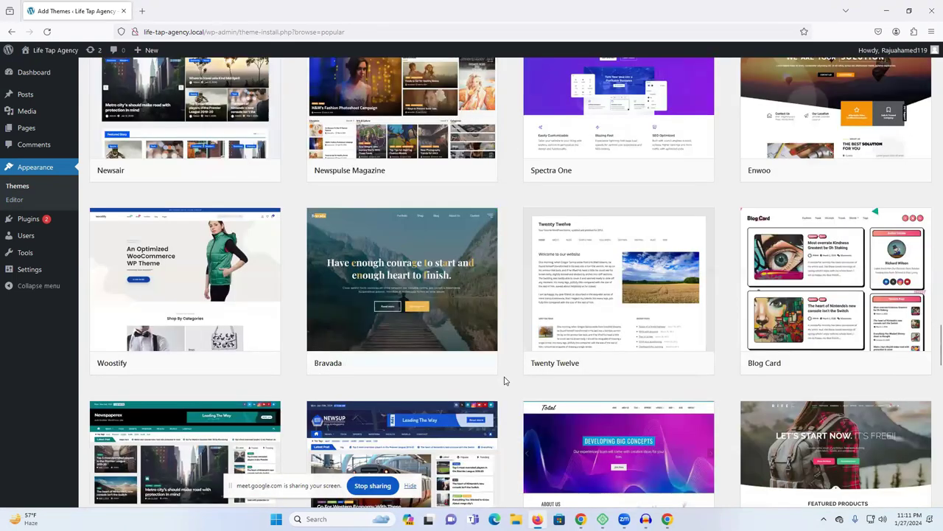
{"action": "scroll", "coordinate": [505, 381], "scroll_direction": "down", "scroll_amount": 4}
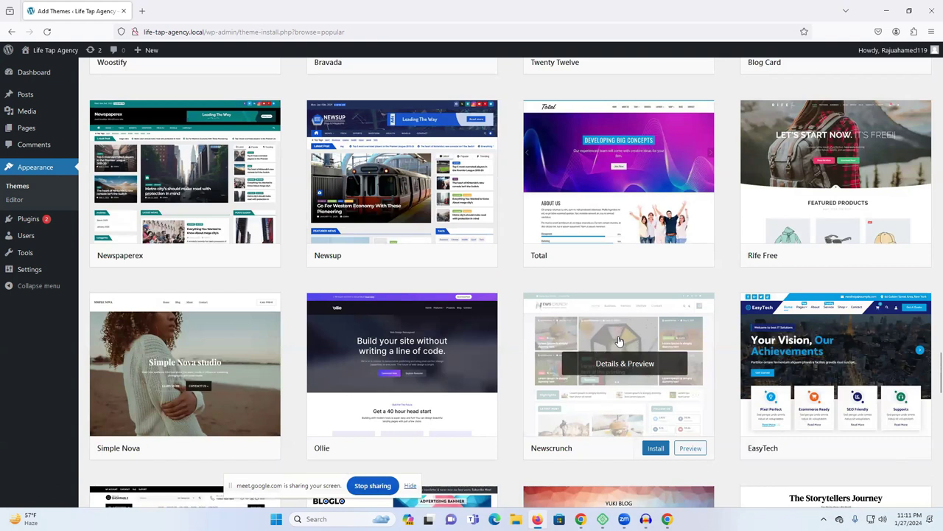
{"action": "scroll", "coordinate": [539, 325], "scroll_direction": "up", "scroll_amount": 7}
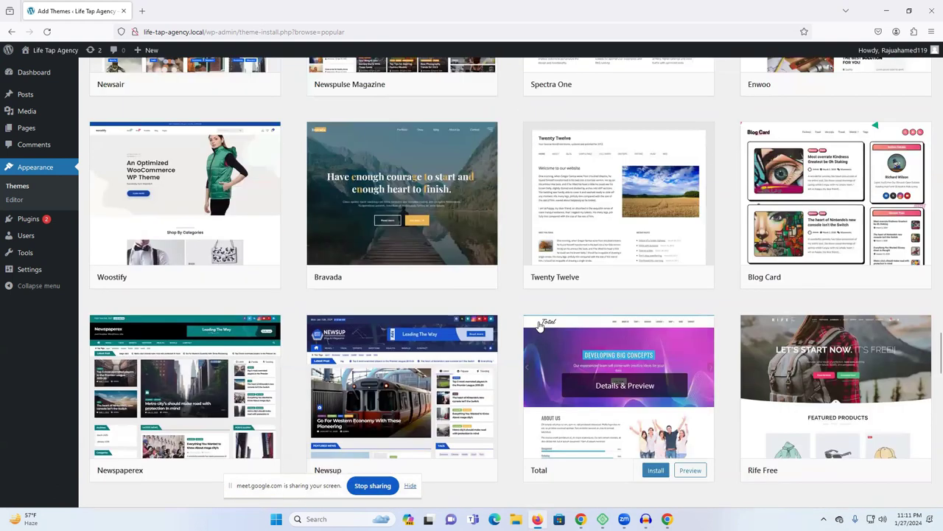
{"action": "scroll", "coordinate": [539, 325], "scroll_direction": "up", "scroll_amount": 6}
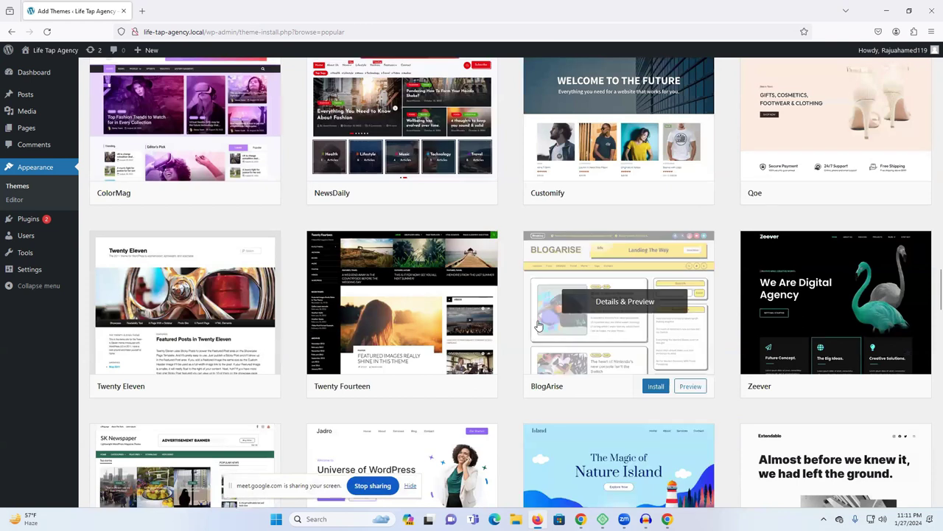
{"action": "scroll", "coordinate": [539, 325], "scroll_direction": "up", "scroll_amount": 10}
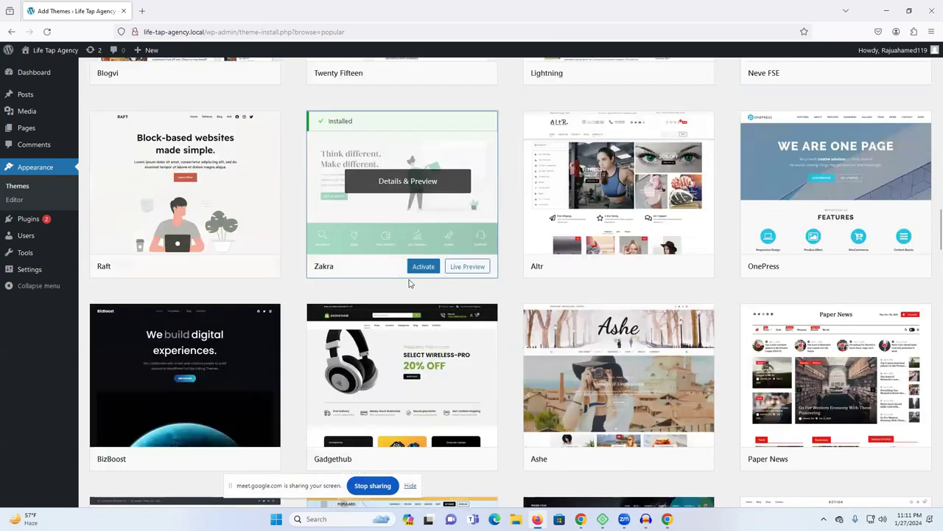
{"action": "left_click", "coordinate": [425, 267]}
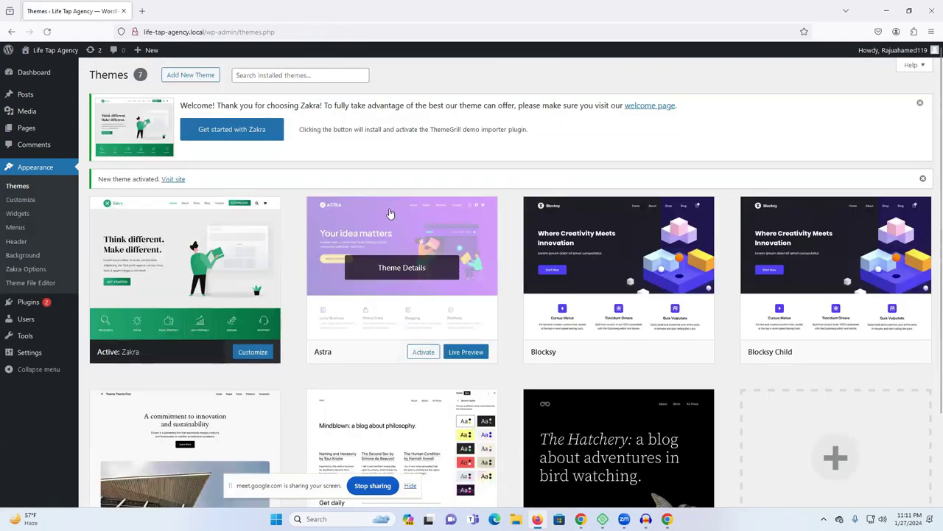
Get started with Zakra from its welcome notice, installing the ThemeGrill demo importer, and look over the first demos
{"action": "left_click", "coordinate": [242, 139]}
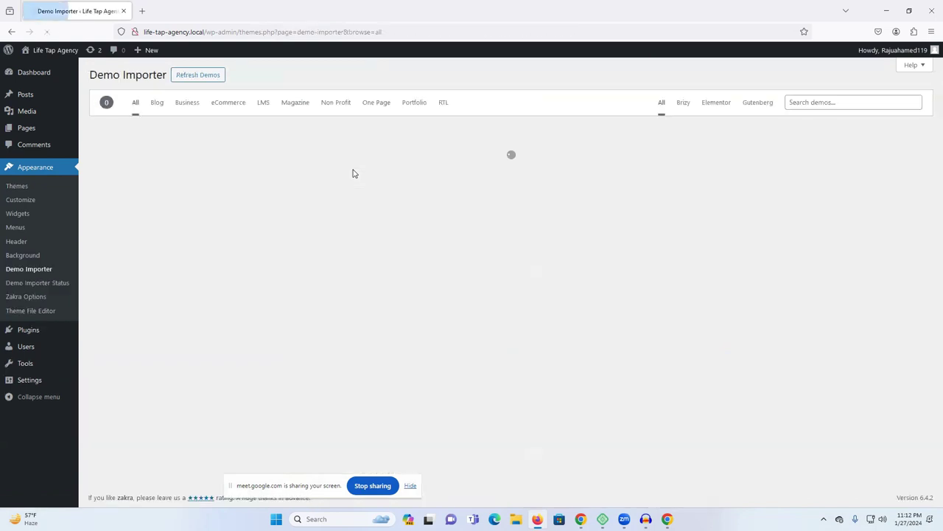
{"action": "mouse_move", "coordinate": [267, 181]}
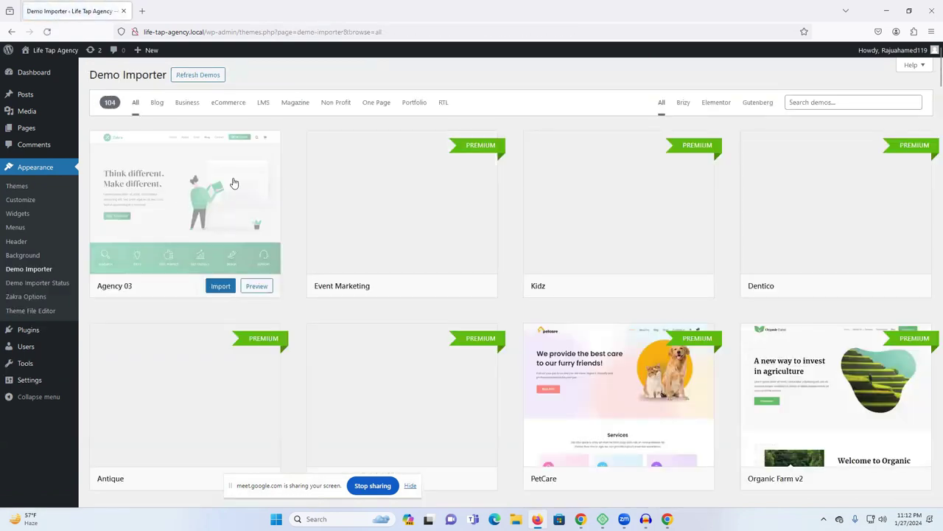
{"action": "mouse_move", "coordinate": [683, 217]}
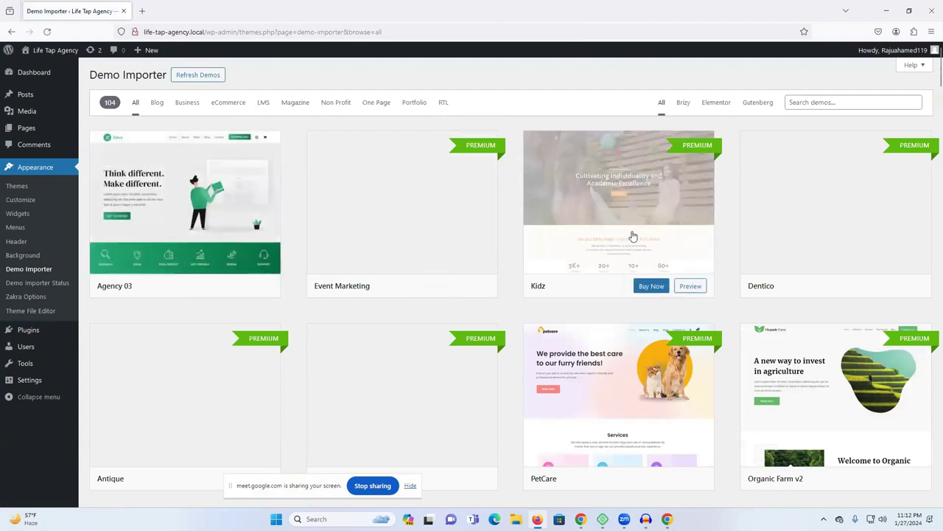
Examine the first rows of Zakra demos, comparing the premium ones with those that can be imported for free
{"action": "scroll", "coordinate": [612, 235], "scroll_direction": "down", "scroll_amount": 5}
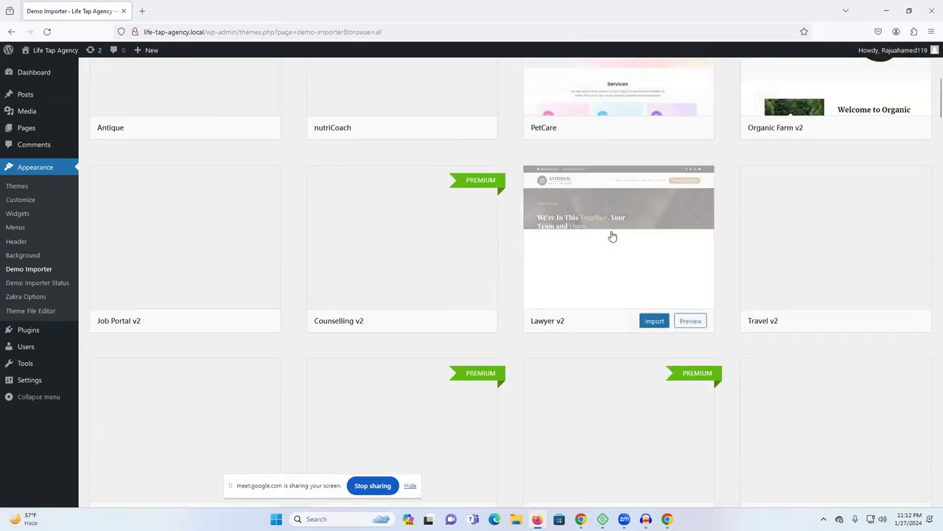
{"action": "scroll", "coordinate": [610, 236], "scroll_direction": "up", "scroll_amount": 4}
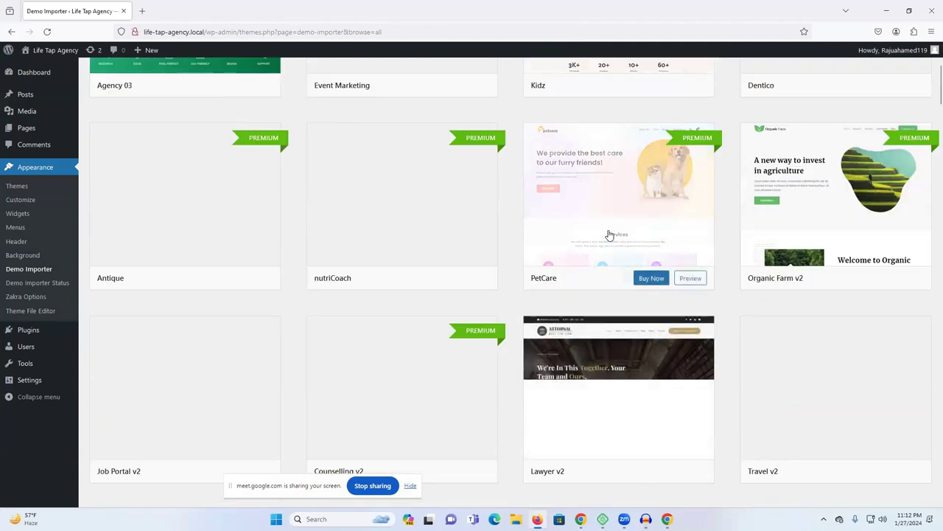
{"action": "scroll", "coordinate": [606, 230], "scroll_direction": "down", "scroll_amount": 1}
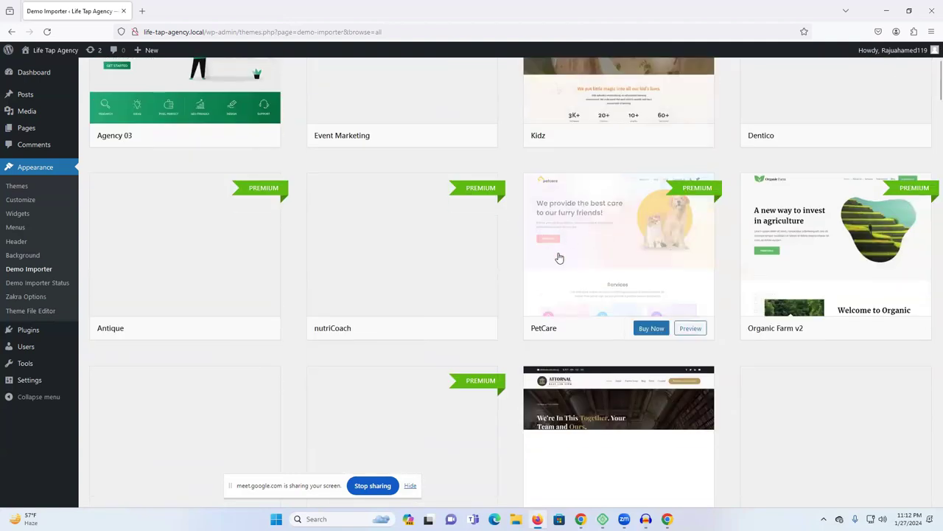
{"action": "scroll", "coordinate": [563, 262], "scroll_direction": "up", "scroll_amount": 2}
{"action": "scroll", "coordinate": [574, 249], "scroll_direction": "down", "scroll_amount": 4}
{"action": "scroll", "coordinate": [574, 248], "scroll_direction": "down", "scroll_amount": 6}
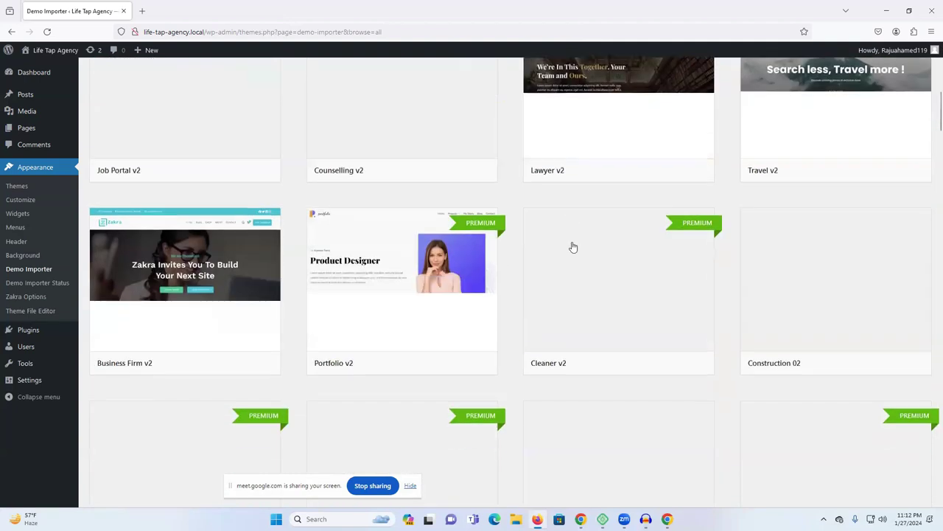
{"action": "scroll", "coordinate": [570, 246], "scroll_direction": "up", "scroll_amount": 4}
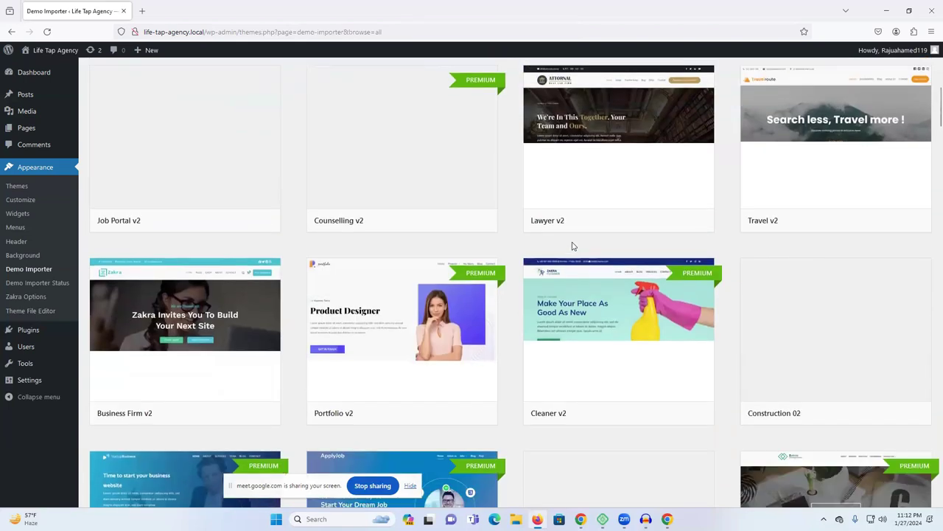
{"action": "scroll", "coordinate": [573, 246], "scroll_direction": "up", "scroll_amount": 3}
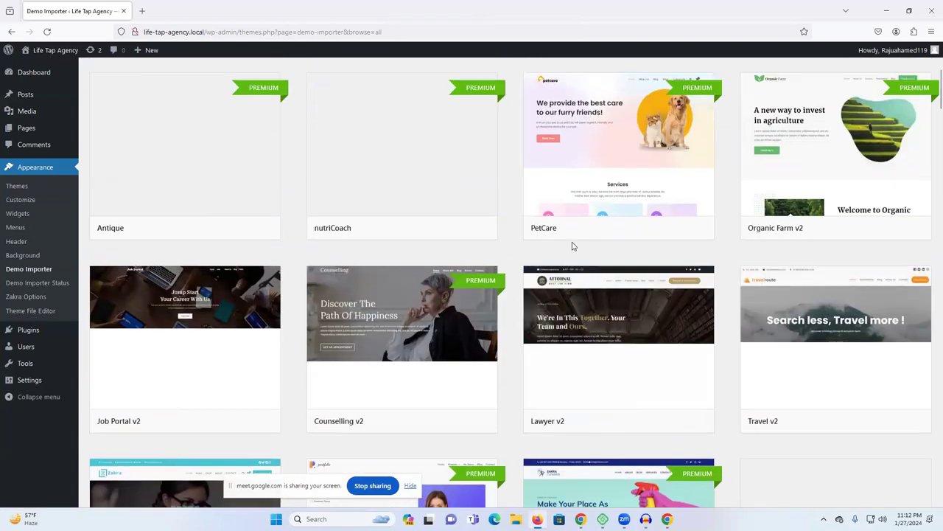
{"action": "scroll", "coordinate": [574, 246], "scroll_direction": "up", "scroll_amount": 2}
{"action": "scroll", "coordinate": [574, 246], "scroll_direction": "down", "scroll_amount": 3}
{"action": "scroll", "coordinate": [573, 246], "scroll_direction": "up", "scroll_amount": 3}
{"action": "scroll", "coordinate": [573, 246], "scroll_direction": "up", "scroll_amount": 2}
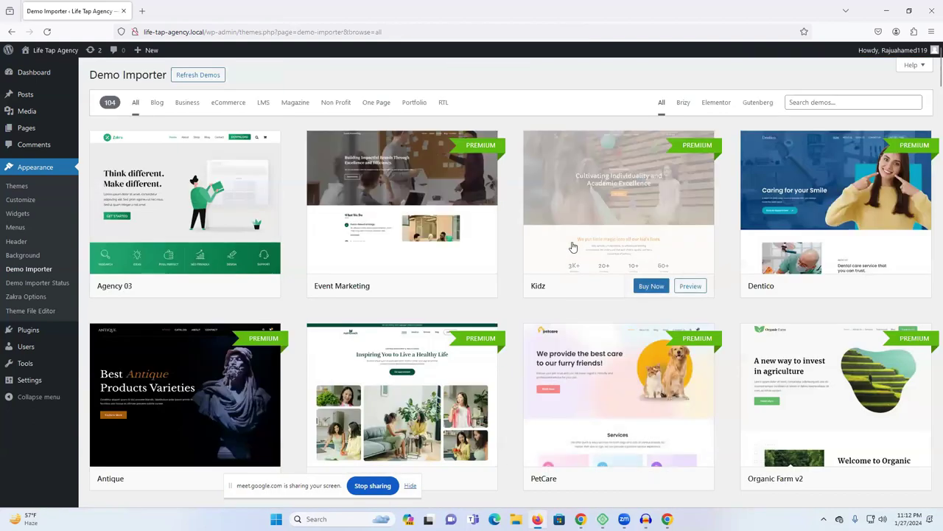
Browse the rest of the demo gallery towards its end, checking which designs are free to import
{"action": "scroll", "coordinate": [574, 246], "scroll_direction": "down", "scroll_amount": 10}
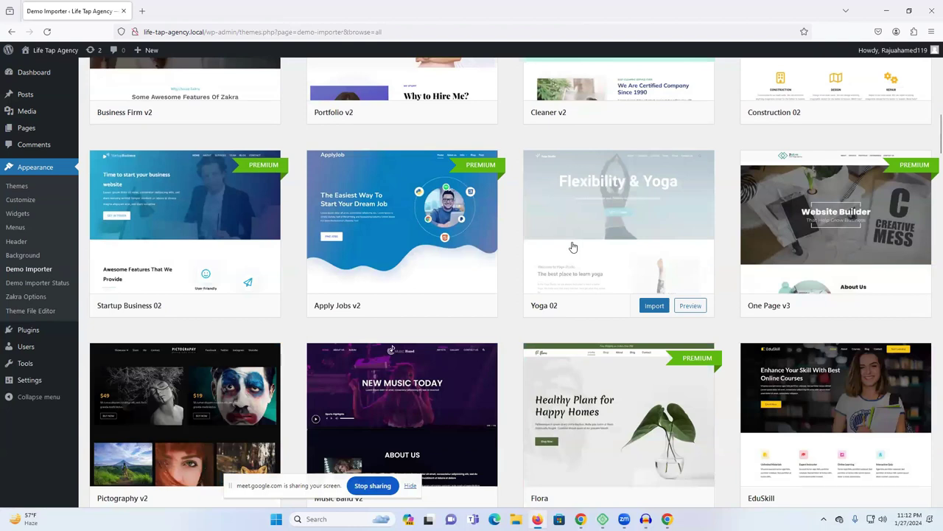
{"action": "scroll", "coordinate": [543, 251], "scroll_direction": "down", "scroll_amount": 3}
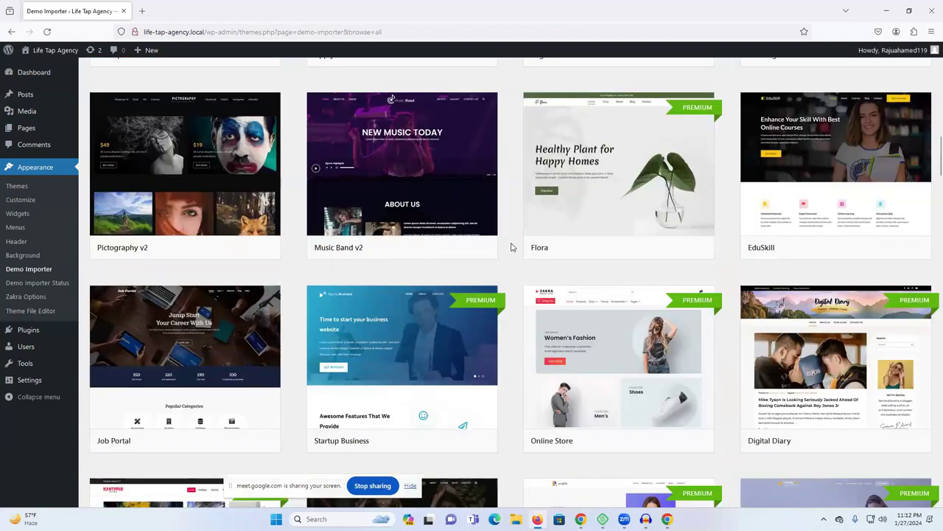
{"action": "scroll", "coordinate": [514, 247], "scroll_direction": "down", "scroll_amount": 3}
{"action": "scroll", "coordinate": [513, 247], "scroll_direction": "up", "scroll_amount": 3}
{"action": "scroll", "coordinate": [513, 246], "scroll_direction": "down", "scroll_amount": 15}
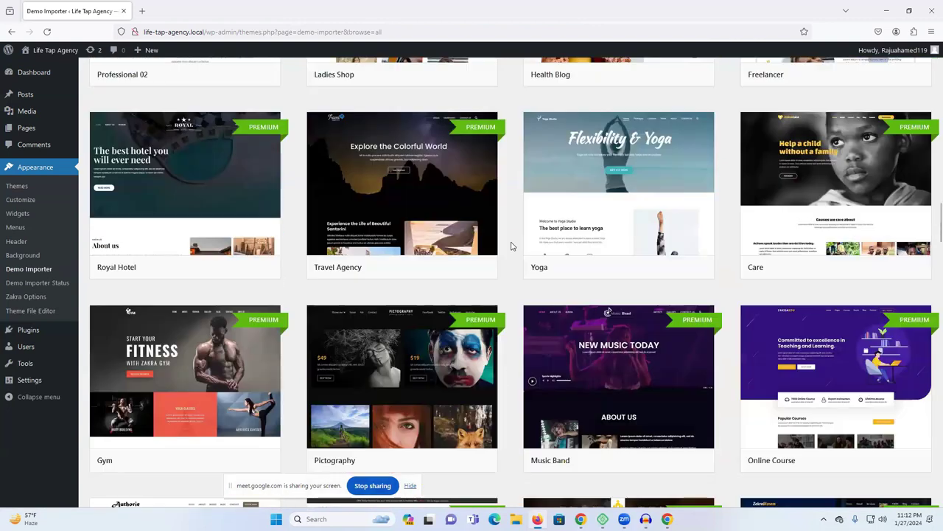
{"action": "scroll", "coordinate": [514, 246], "scroll_direction": "down", "scroll_amount": 10}
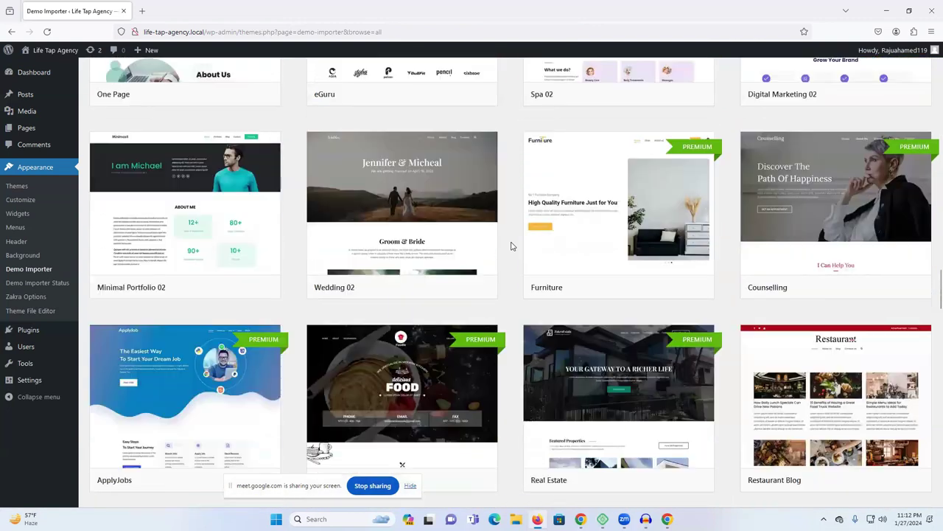
{"action": "scroll", "coordinate": [514, 247], "scroll_direction": "up", "scroll_amount": 2}
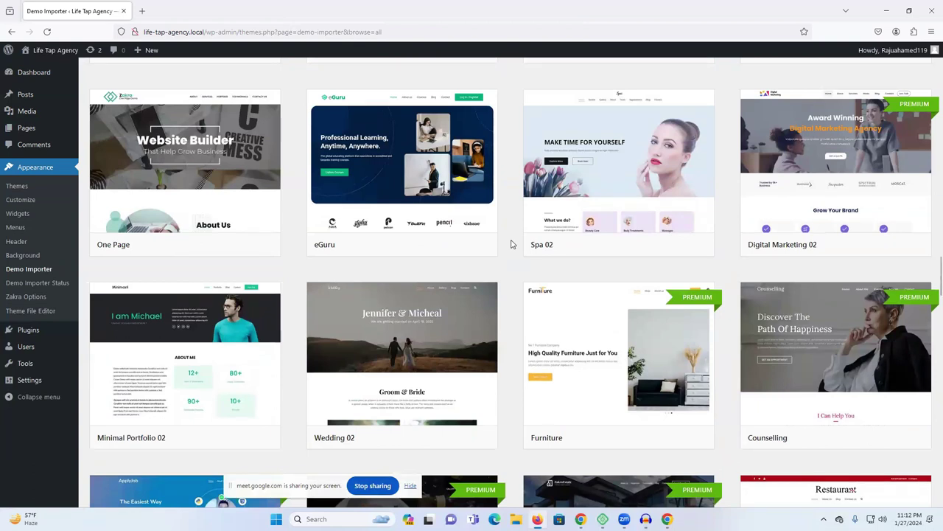
{"action": "scroll", "coordinate": [514, 244], "scroll_direction": "down", "scroll_amount": 7}
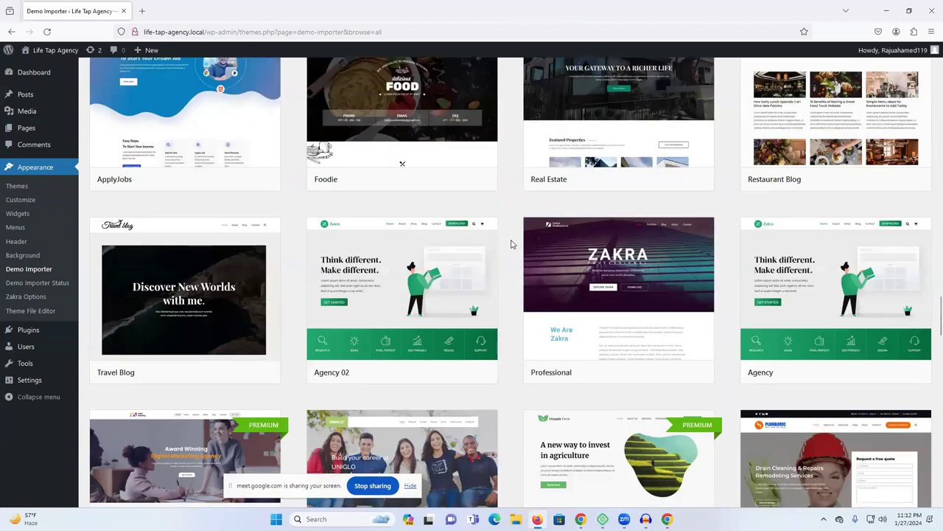
{"action": "scroll", "coordinate": [514, 244], "scroll_direction": "up", "scroll_amount": 3}
{"action": "scroll", "coordinate": [513, 244], "scroll_direction": "down", "scroll_amount": 12}
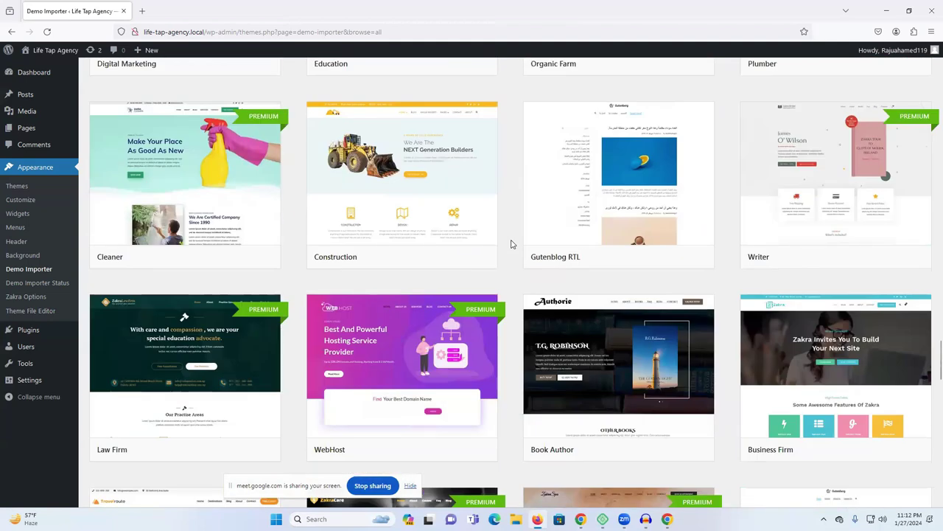
{"action": "scroll", "coordinate": [514, 244], "scroll_direction": "down", "scroll_amount": 4}
{"action": "scroll", "coordinate": [513, 244], "scroll_direction": "down", "scroll_amount": 4}
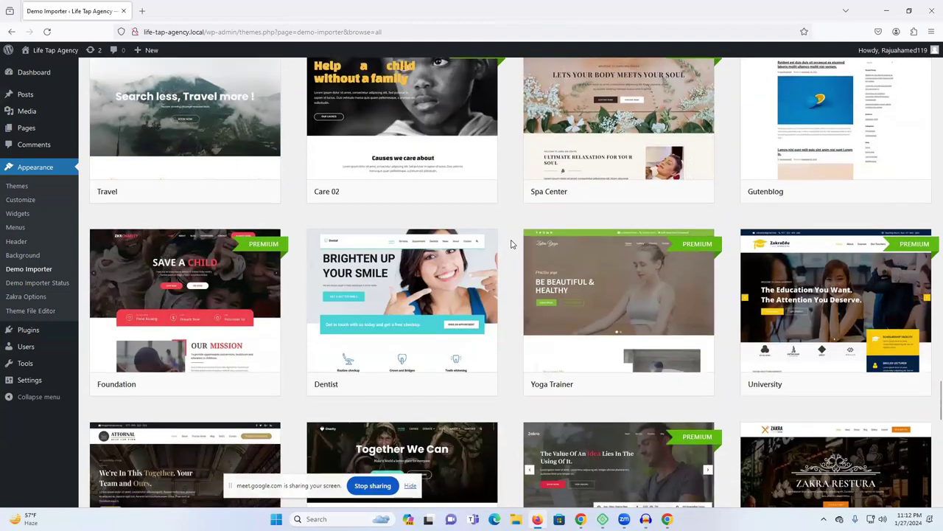
{"action": "scroll", "coordinate": [513, 244], "scroll_direction": "down", "scroll_amount": 4}
{"action": "scroll", "coordinate": [513, 244], "scroll_direction": "down", "scroll_amount": 3}
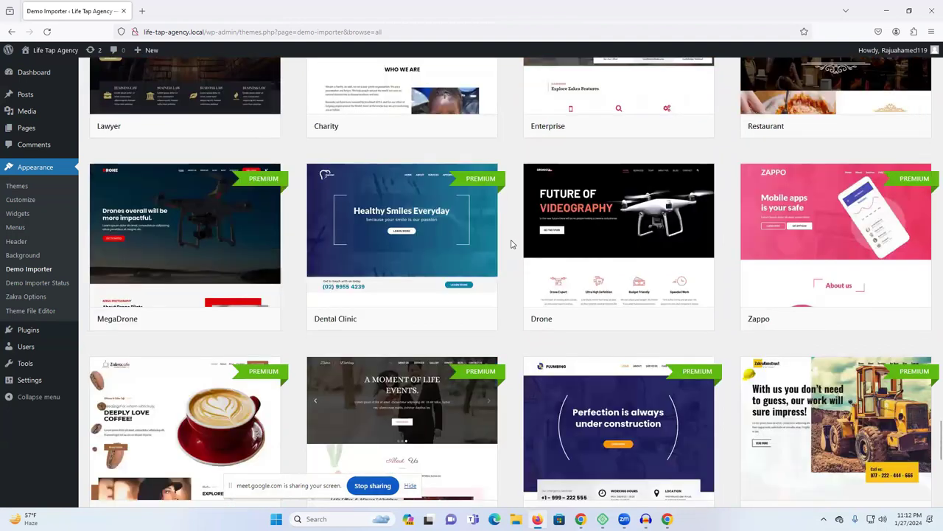
Start importing the free Girl Fashion demo from the end of the gallery and confirm the import
{"action": "scroll", "coordinate": [514, 244], "scroll_direction": "down", "scroll_amount": 6}
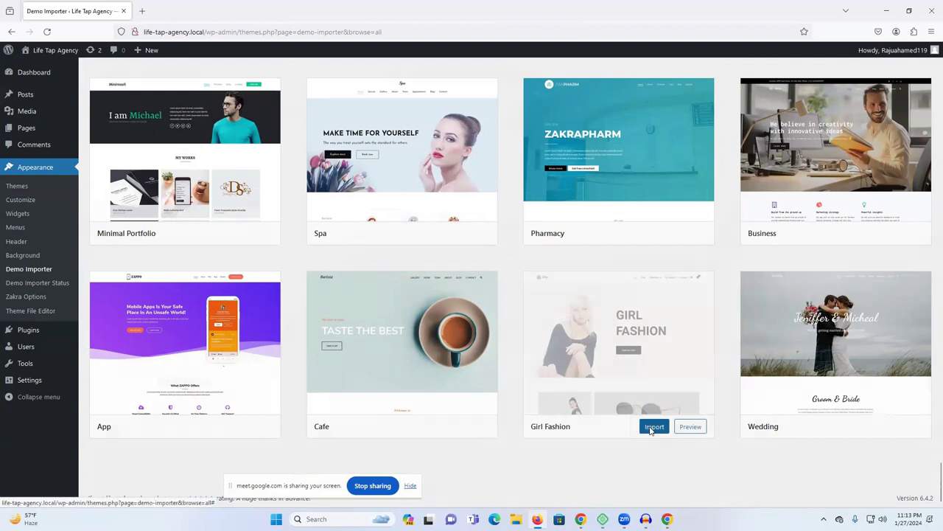
{"action": "left_click", "coordinate": [652, 428]}
{"action": "left_click", "coordinate": [640, 340]}
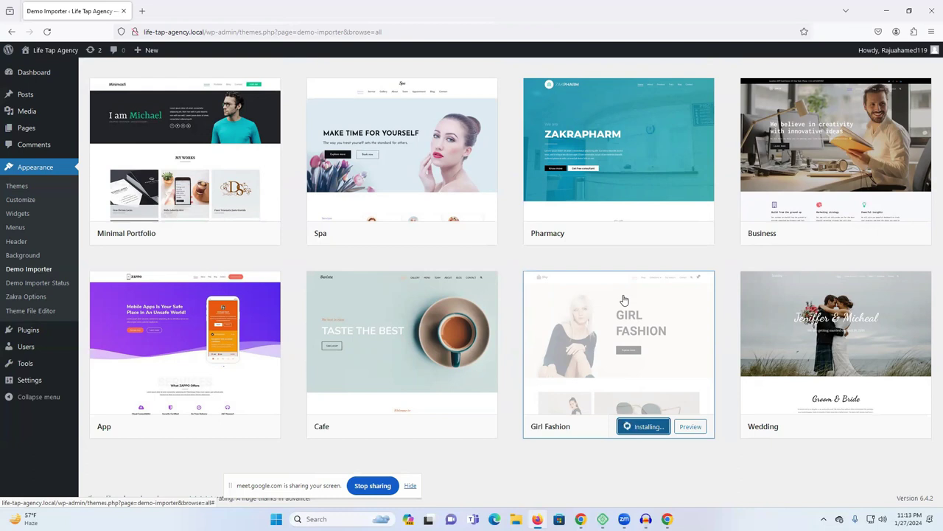
Look through the other demos in the lower half of the gallery while Girl Fashion installs
{"action": "scroll", "coordinate": [623, 300], "scroll_direction": "up", "scroll_amount": 8}
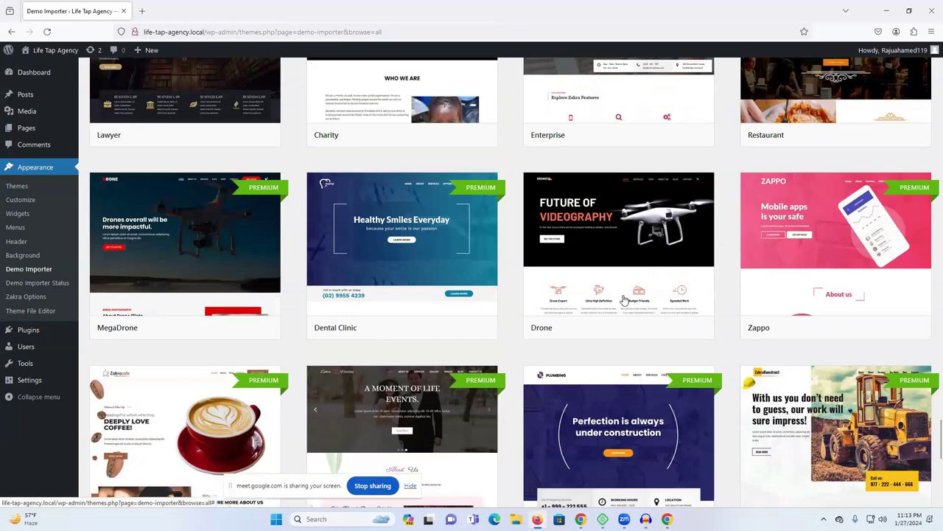
{"action": "scroll", "coordinate": [623, 300], "scroll_direction": "down", "scroll_amount": 8}
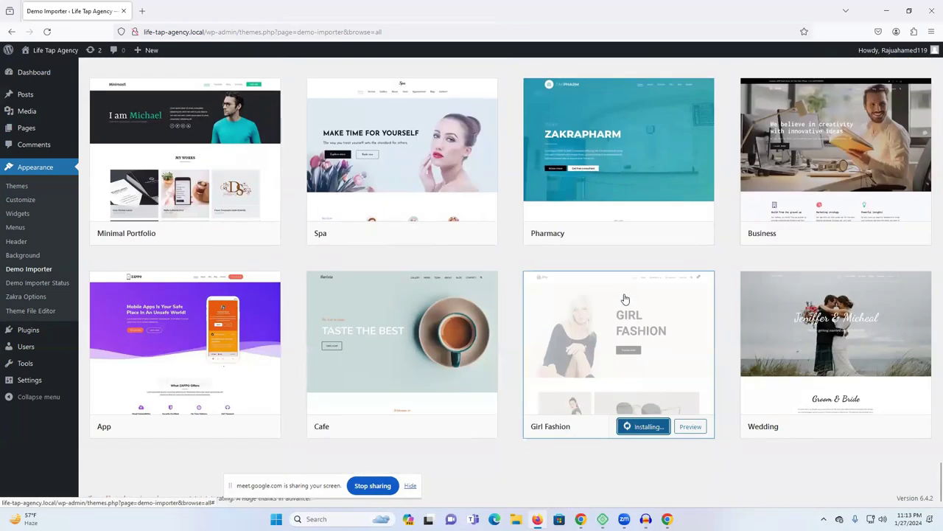
{"action": "scroll", "coordinate": [624, 300], "scroll_direction": "up", "scroll_amount": 4}
{"action": "scroll", "coordinate": [624, 299], "scroll_direction": "up", "scroll_amount": 10}
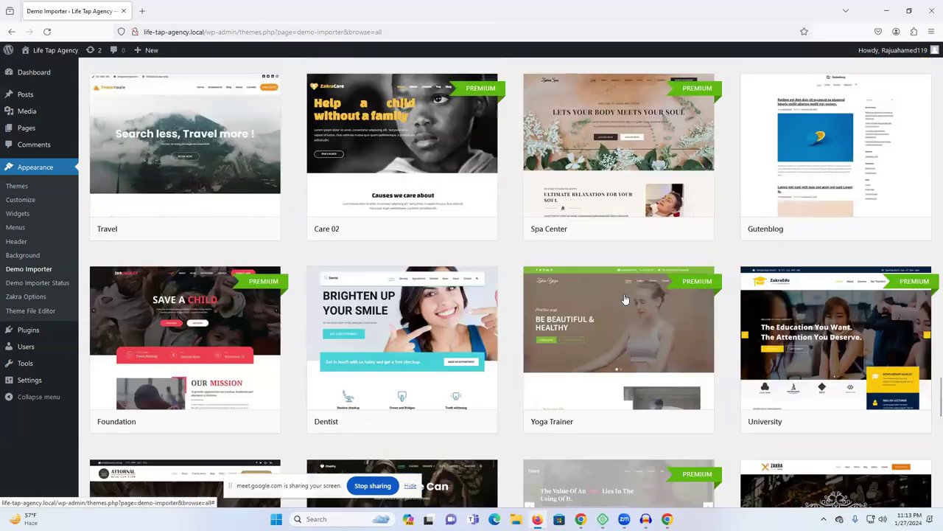
{"action": "scroll", "coordinate": [624, 298], "scroll_direction": "up", "scroll_amount": 5}
{"action": "scroll", "coordinate": [623, 299], "scroll_direction": "down", "scroll_amount": 3}
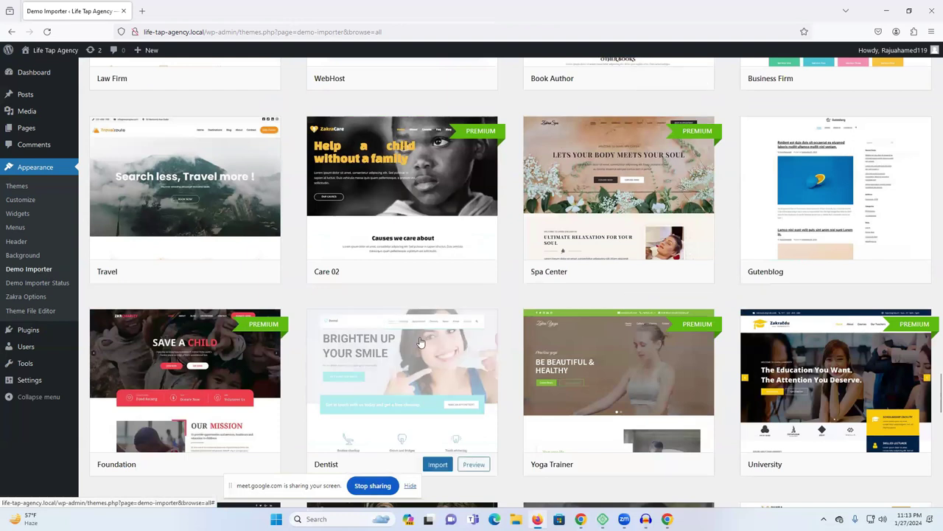
{"action": "scroll", "coordinate": [686, 287], "scroll_direction": "up", "scroll_amount": 3}
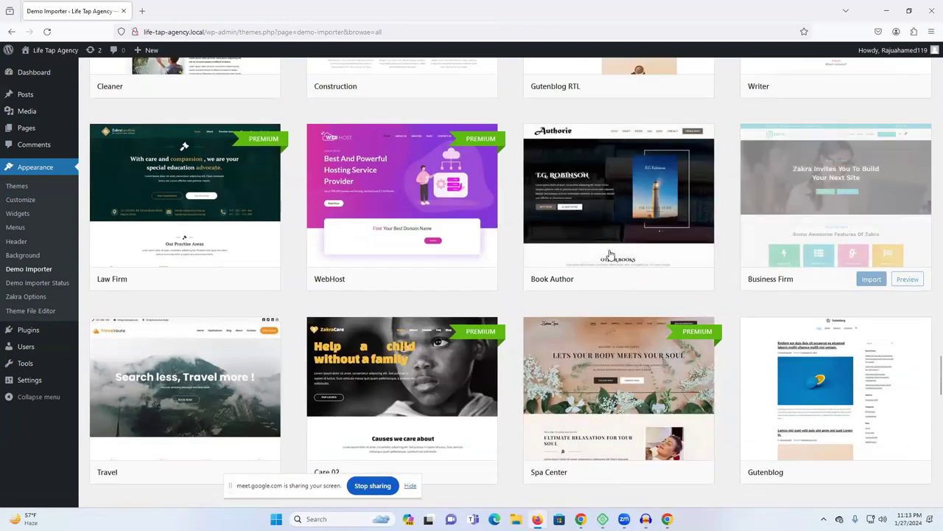
{"action": "scroll", "coordinate": [491, 232], "scroll_direction": "up", "scroll_amount": 3}
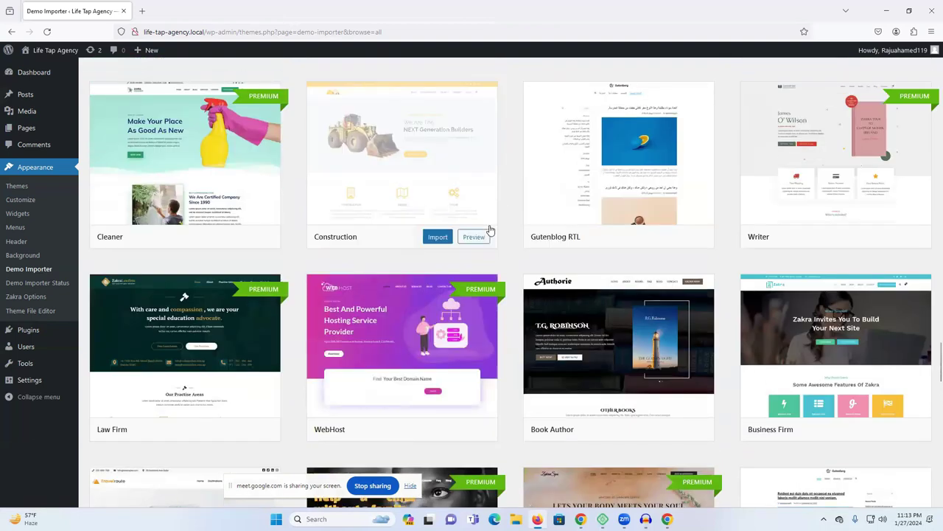
{"action": "scroll", "coordinate": [490, 231], "scroll_direction": "up", "scroll_amount": 3}
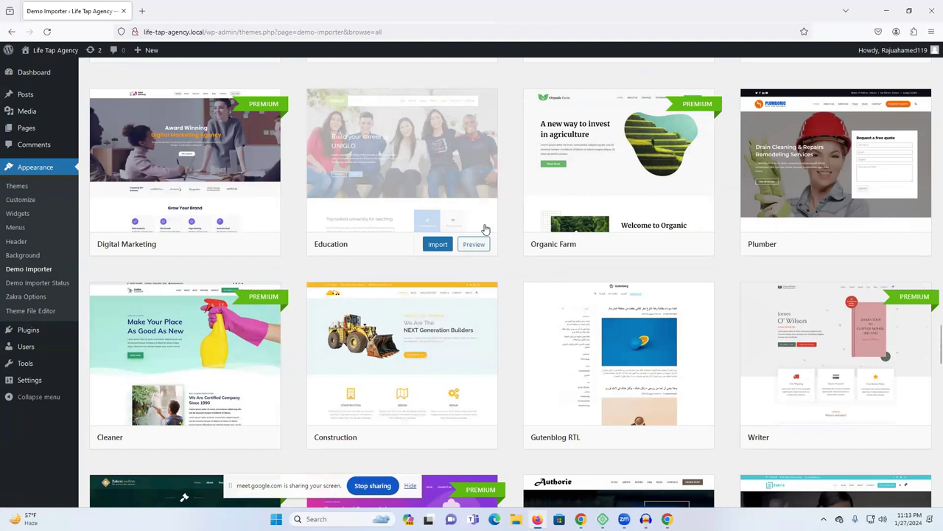
{"action": "scroll", "coordinate": [491, 231], "scroll_direction": "up", "scroll_amount": 6}
{"action": "scroll", "coordinate": [485, 230], "scroll_direction": "down", "scroll_amount": 5}
{"action": "scroll", "coordinate": [485, 229], "scroll_direction": "down", "scroll_amount": 15}
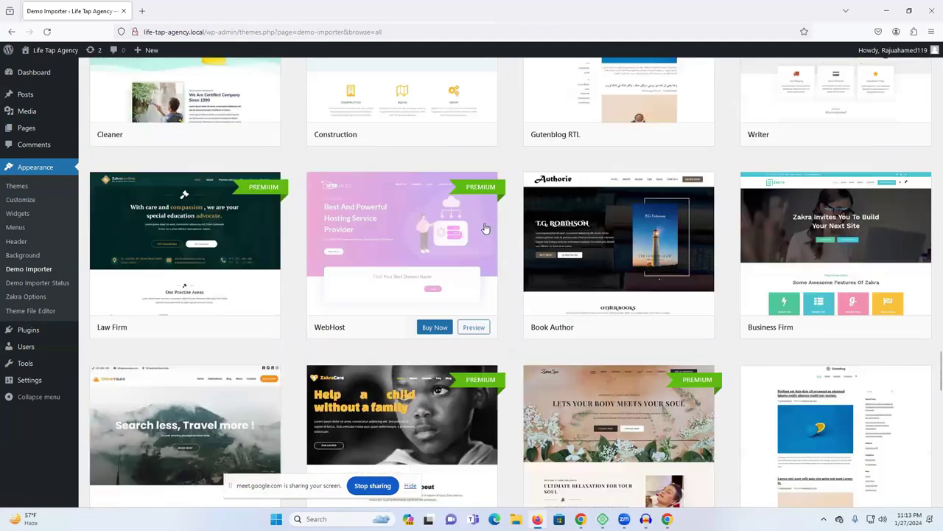
{"action": "scroll", "coordinate": [485, 229], "scroll_direction": "up", "scroll_amount": 6}
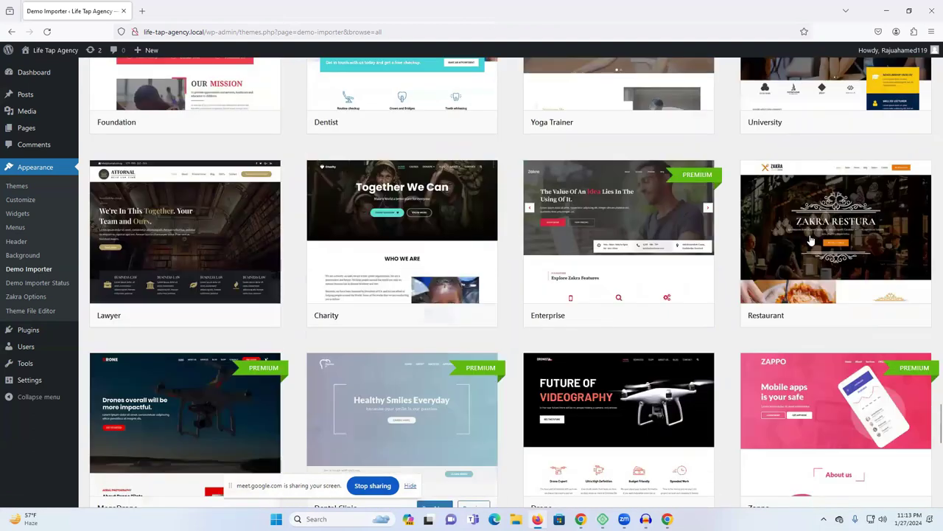
{"action": "scroll", "coordinate": [836, 271], "scroll_direction": "up", "scroll_amount": 1}
{"action": "scroll", "coordinate": [805, 277], "scroll_direction": "down", "scroll_amount": 3}
{"action": "scroll", "coordinate": [805, 278], "scroll_direction": "down", "scroll_amount": 6}
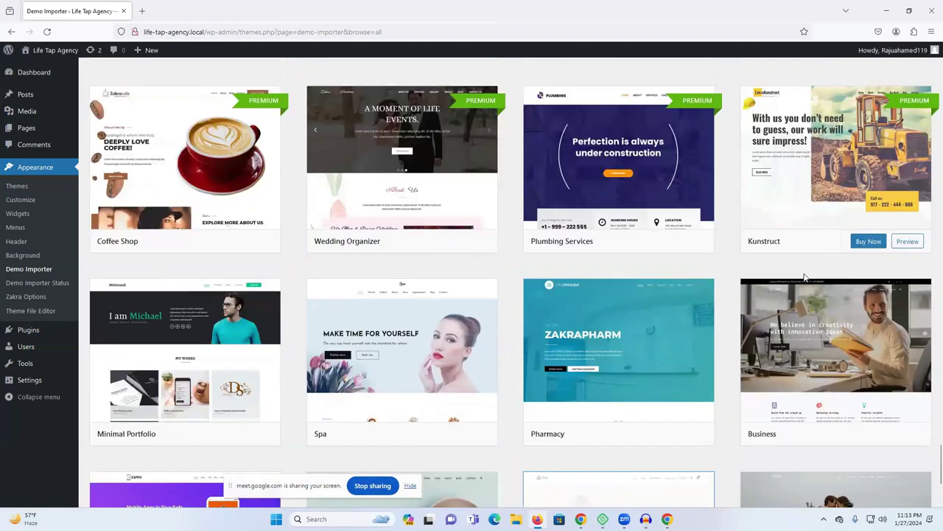
Preview the Restaurant demo and examine its home page from the hero and About Us sections to the food menus
{"action": "scroll", "coordinate": [748, 317], "scroll_direction": "up", "scroll_amount": 8}
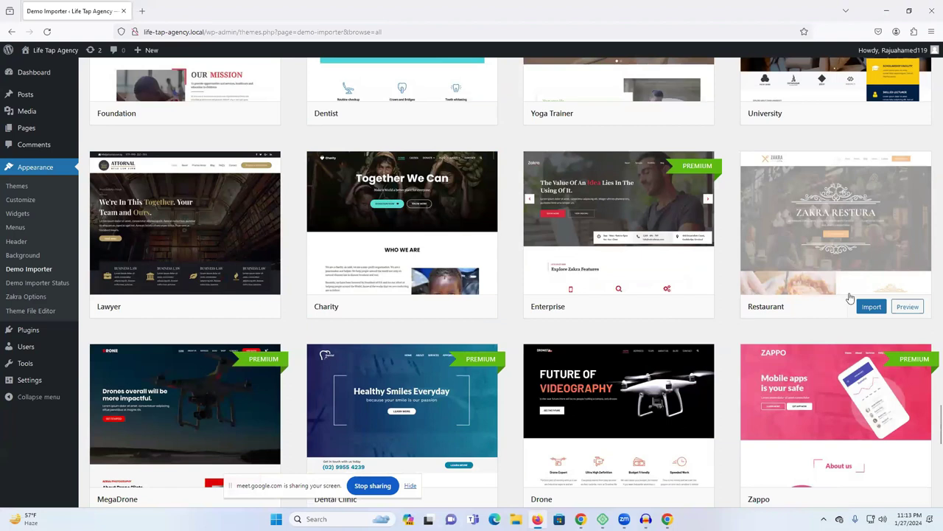
{"action": "left_click", "coordinate": [908, 306]}
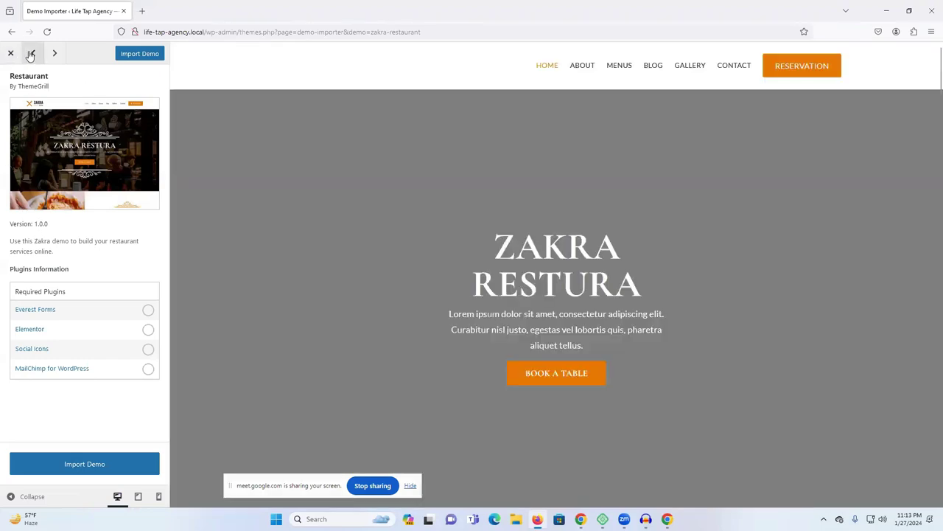
{"action": "scroll", "coordinate": [394, 207], "scroll_direction": "down", "scroll_amount": 5}
{"action": "scroll", "coordinate": [394, 211], "scroll_direction": "down", "scroll_amount": 2}
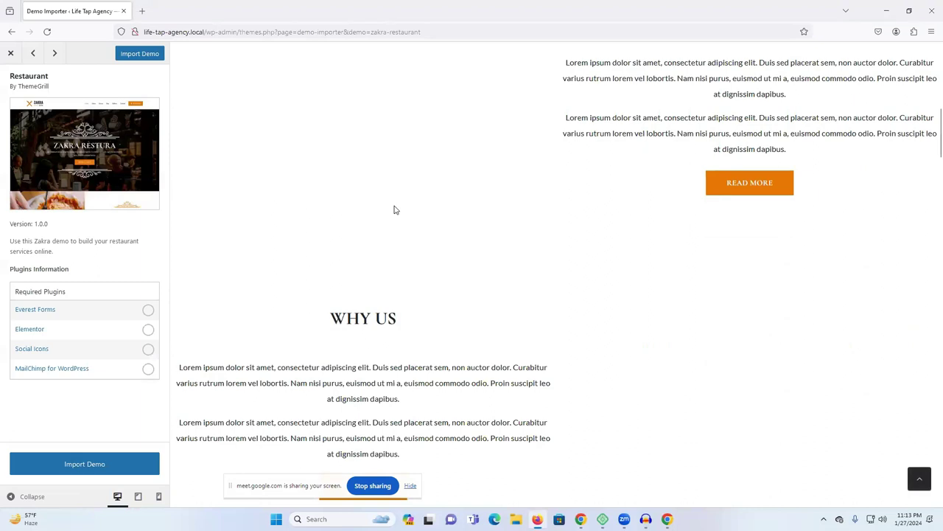
{"action": "scroll", "coordinate": [394, 210], "scroll_direction": "up", "scroll_amount": 8}
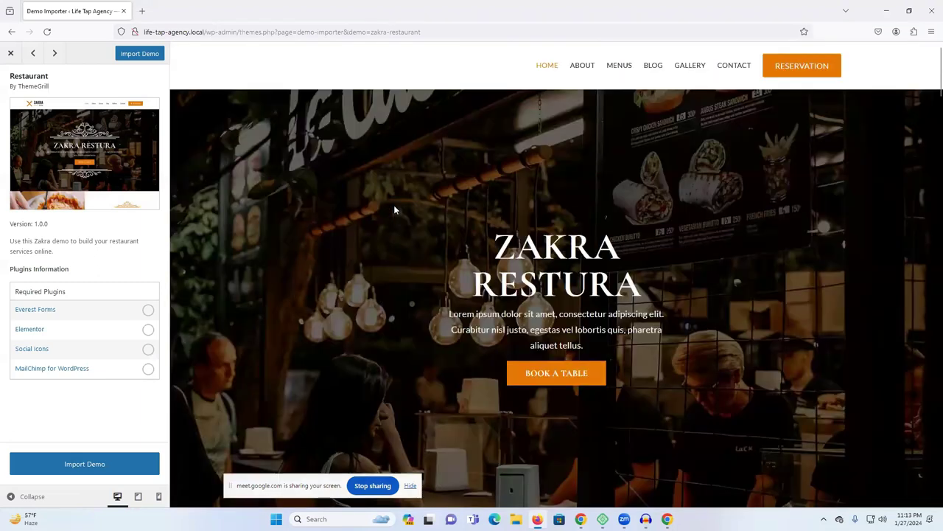
{"action": "scroll", "coordinate": [393, 210], "scroll_direction": "down", "scroll_amount": 5}
{"action": "scroll", "coordinate": [671, 238], "scroll_direction": "up", "scroll_amount": 3}
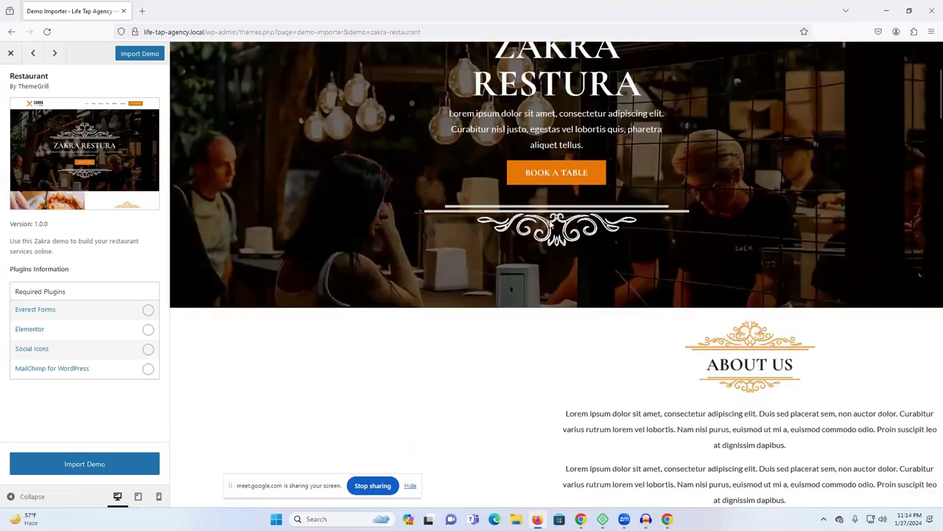
{"action": "scroll", "coordinate": [549, 229], "scroll_direction": "down", "scroll_amount": 10}
{"action": "scroll", "coordinate": [549, 229], "scroll_direction": "down", "scroll_amount": 3}
{"action": "scroll", "coordinate": [549, 227], "scroll_direction": "up", "scroll_amount": 2}
{"action": "scroll", "coordinate": [549, 225], "scroll_direction": "down", "scroll_amount": 2}
{"action": "scroll", "coordinate": [549, 226], "scroll_direction": "down", "scroll_amount": 10}
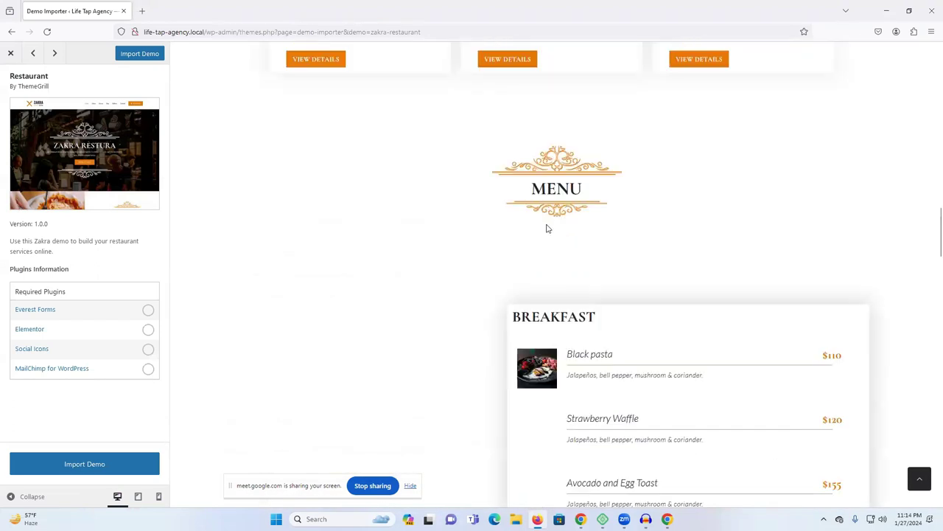
{"action": "scroll", "coordinate": [537, 228], "scroll_direction": "up", "scroll_amount": 3}
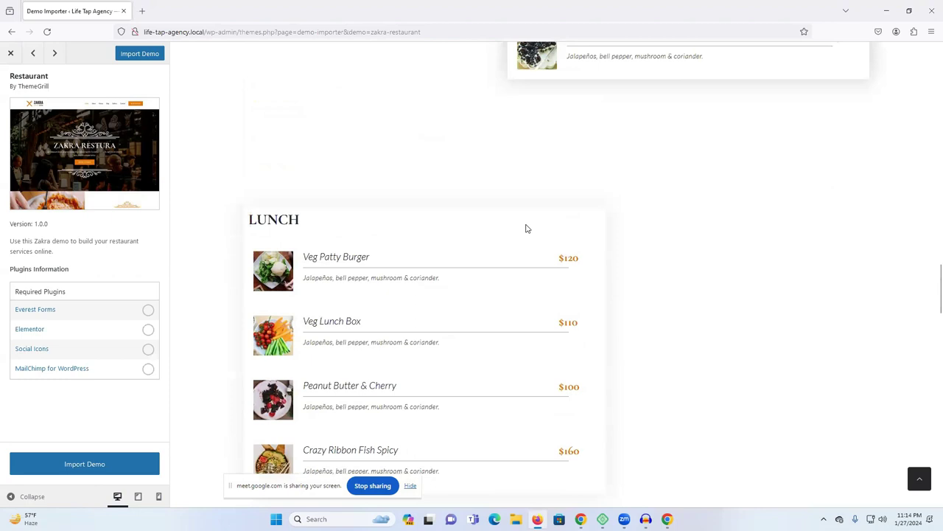
Examine the rest of the Restaurant demo down to its footer and return to Girl Fashion at the end of the gallery
{"action": "scroll", "coordinate": [491, 291], "scroll_direction": "down", "scroll_amount": 5}
{"action": "scroll", "coordinate": [516, 302], "scroll_direction": "down", "scroll_amount": 20}
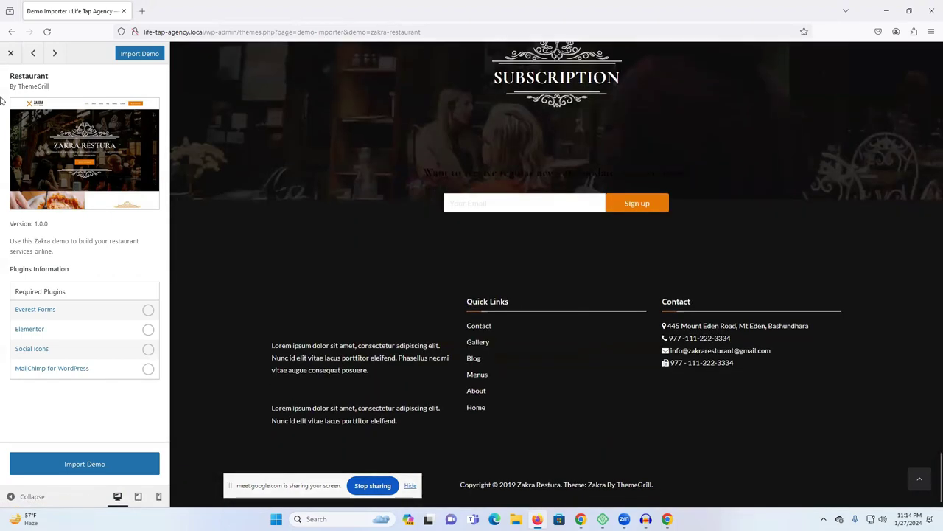
{"action": "left_click", "coordinate": [11, 53]}
{"action": "scroll", "coordinate": [468, 212], "scroll_direction": "down", "scroll_amount": 15}
{"action": "left_click", "coordinate": [640, 427]}
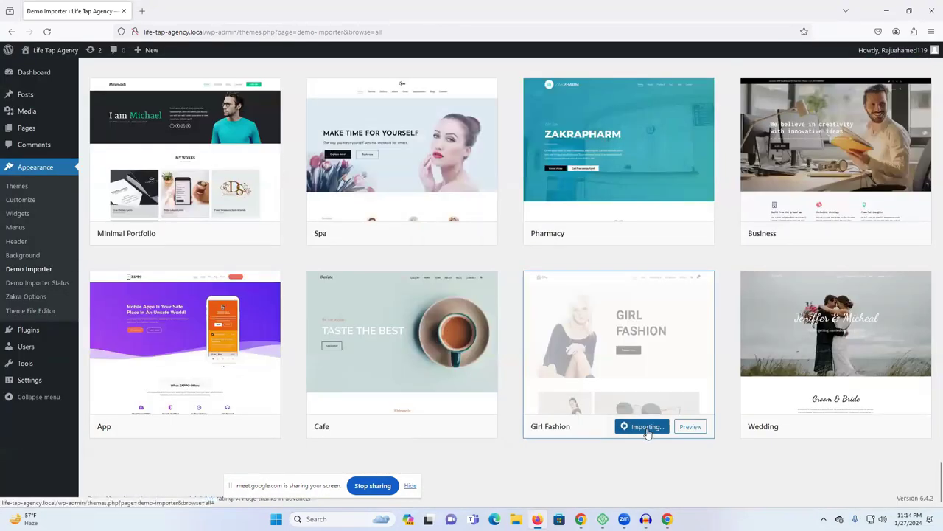
Check the site's current front page in a separate tab while Girl Fashion imports, and close that tab
{"action": "right_click", "coordinate": [41, 68]}
{"action": "left_click", "coordinate": [70, 77]}
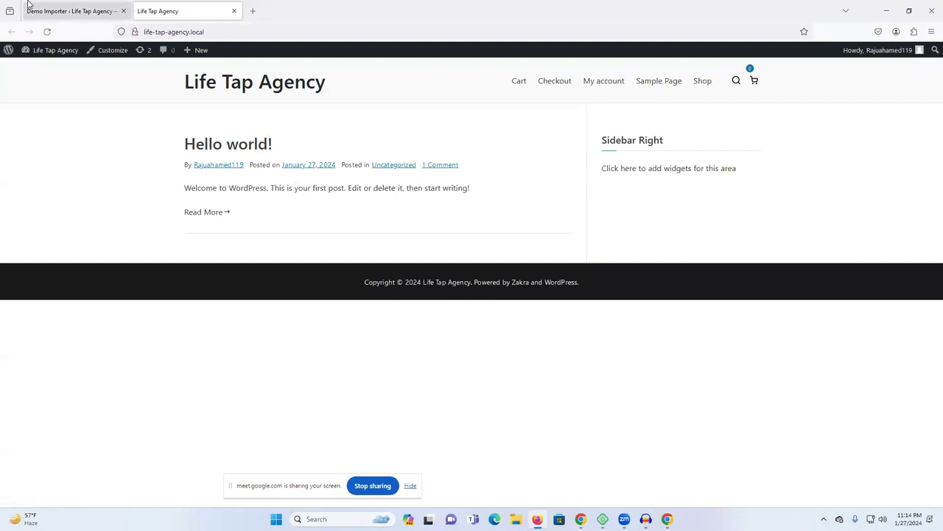
{"action": "left_click", "coordinate": [30, 11]}
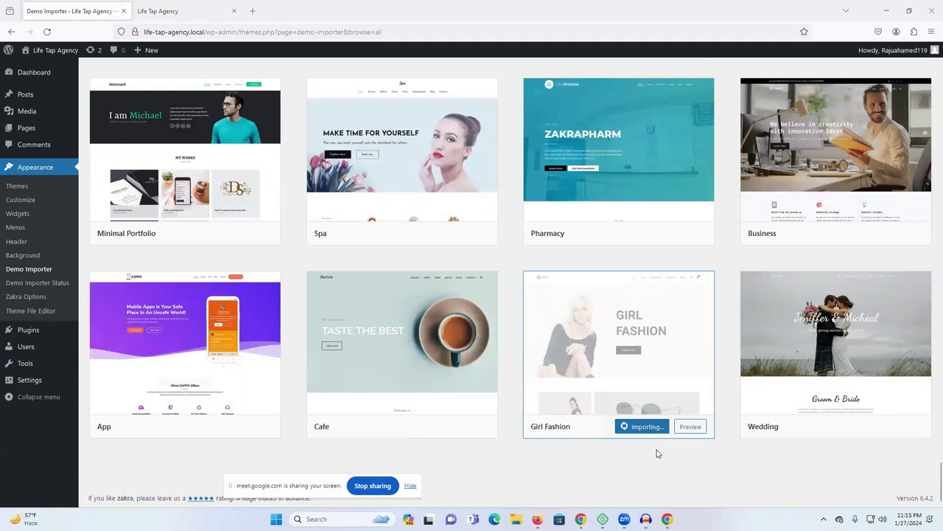
{"action": "left_click", "coordinate": [188, 10]}
{"action": "left_click", "coordinate": [234, 10]}
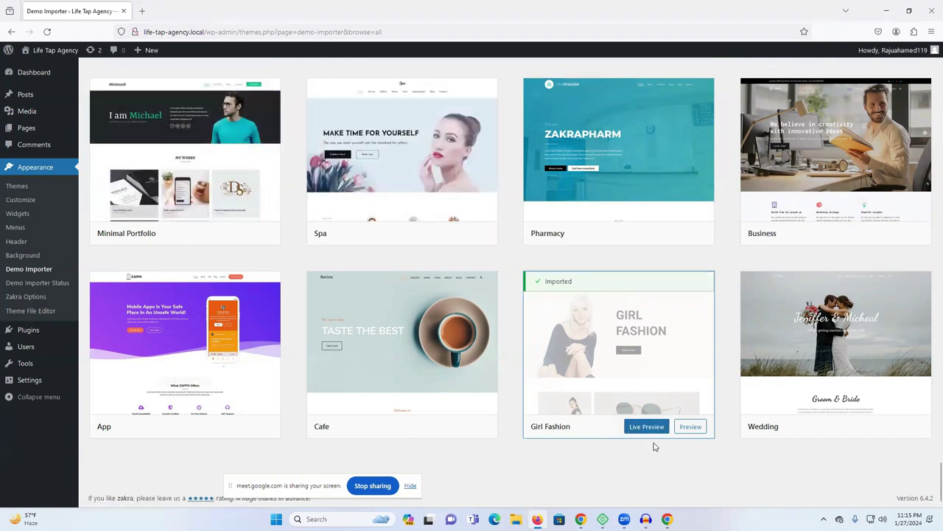
Open the live preview of the imported Girl Fashion site in a new tab and return to the demo gallery while it loads
{"action": "left_click", "coordinate": [648, 428]}
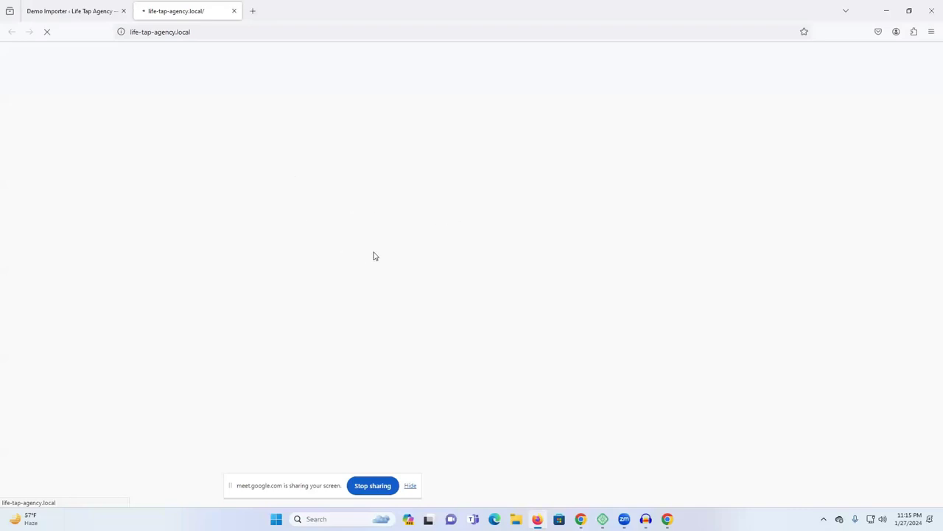
{"action": "left_click", "coordinate": [59, 10]}
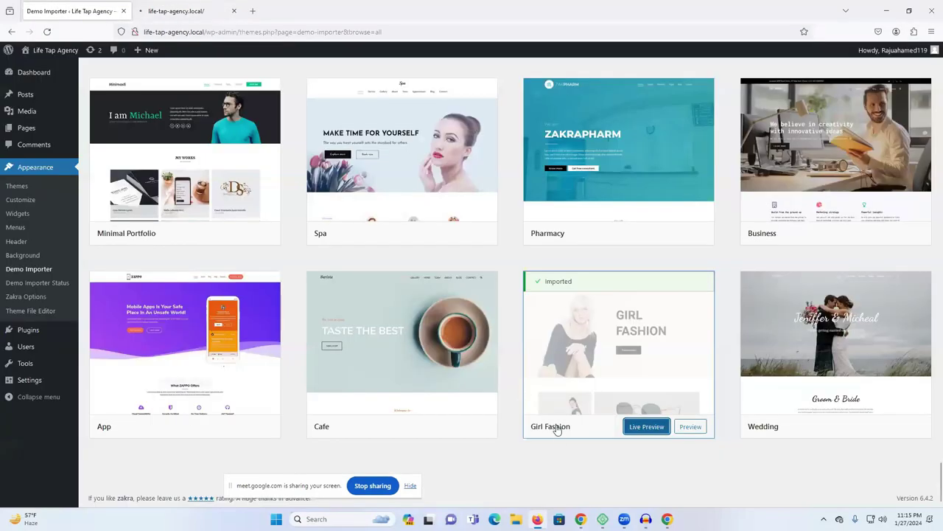
{"action": "left_click", "coordinate": [184, 10]}
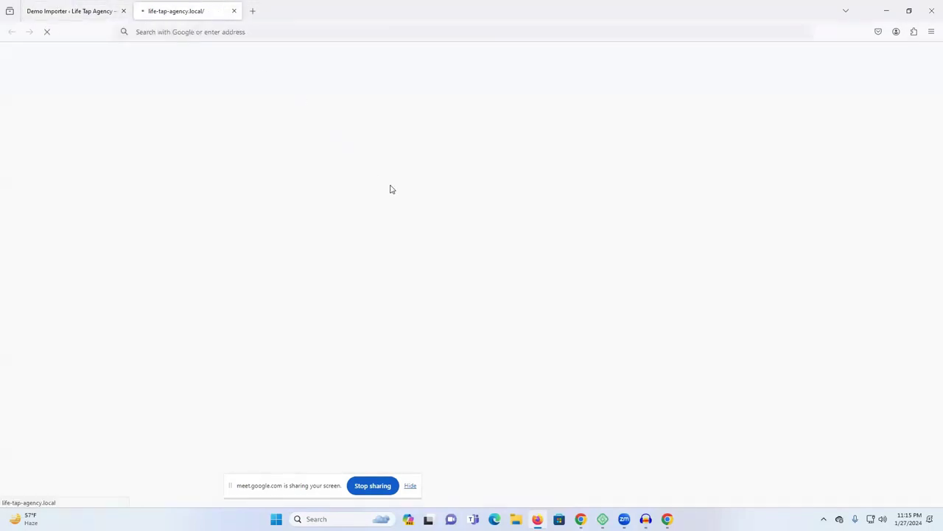
{"action": "left_click", "coordinate": [103, 10]}
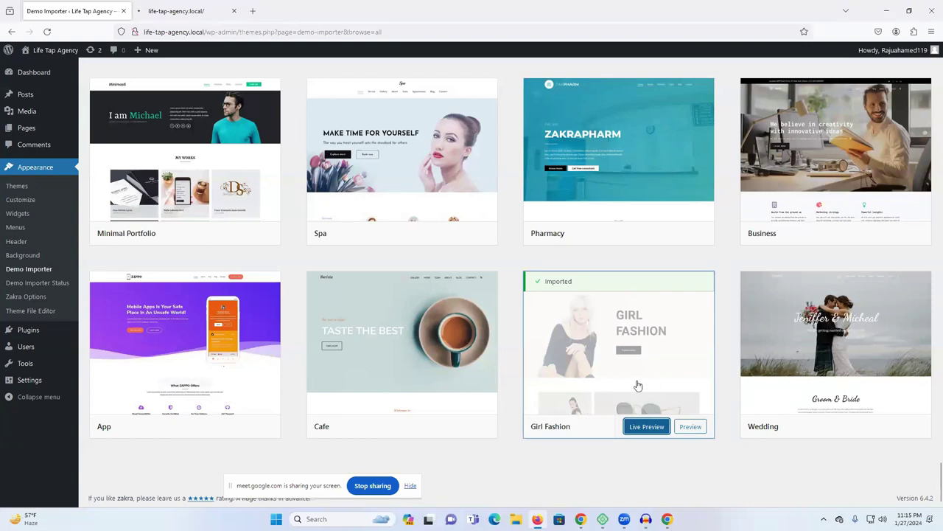
Preview the original Girl Fashion demo and examine its home page from the hero and Shop With Us gallery to the blog and store section
{"action": "left_click", "coordinate": [629, 354]}
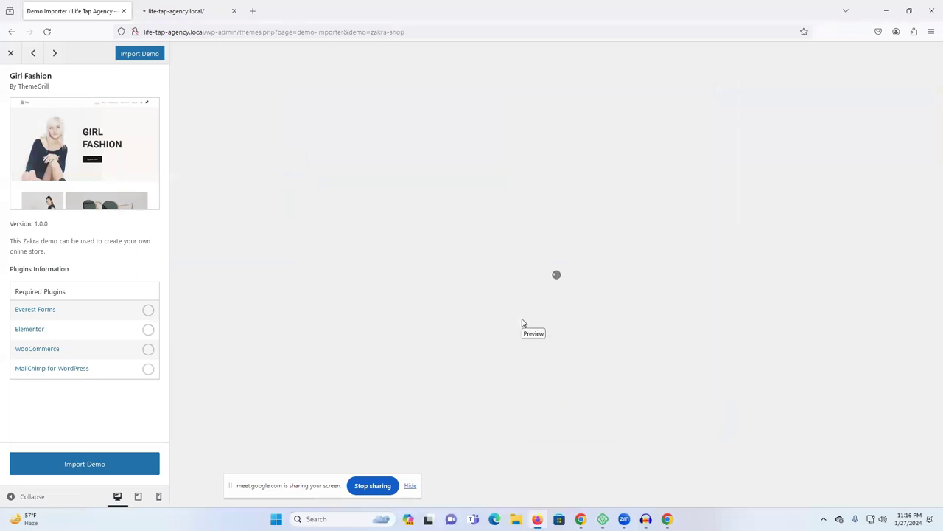
{"action": "scroll", "coordinate": [531, 317], "scroll_direction": "down", "scroll_amount": 5}
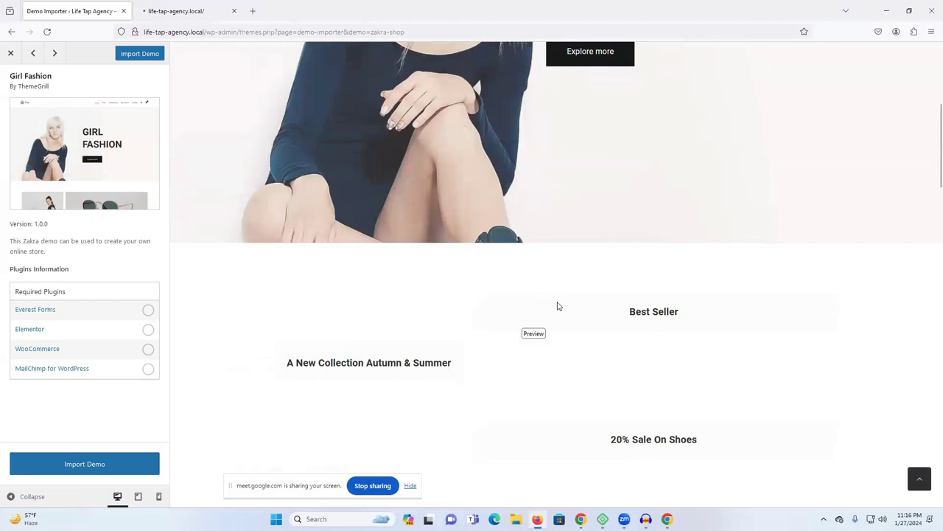
{"action": "scroll", "coordinate": [817, 126], "scroll_direction": "up", "scroll_amount": 5}
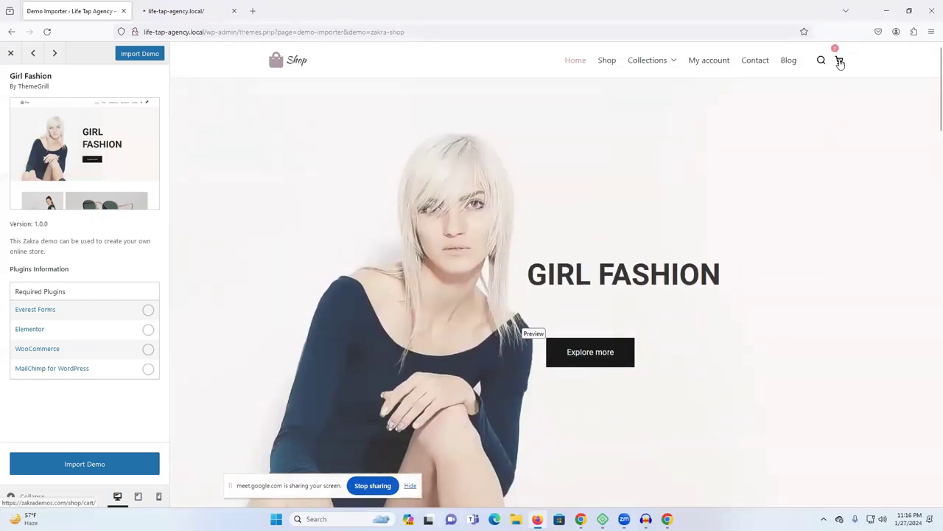
{"action": "scroll", "coordinate": [575, 238], "scroll_direction": "down", "scroll_amount": 8}
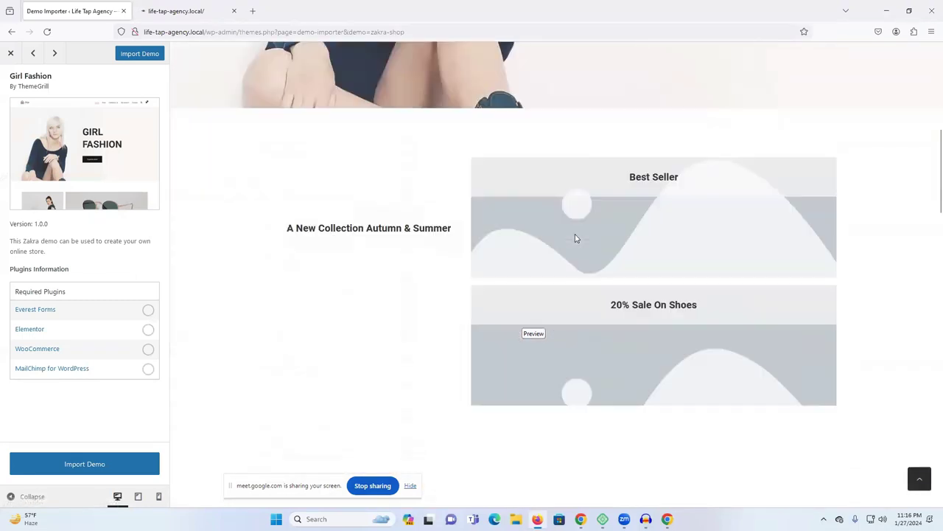
{"action": "scroll", "coordinate": [619, 251], "scroll_direction": "down", "scroll_amount": 10}
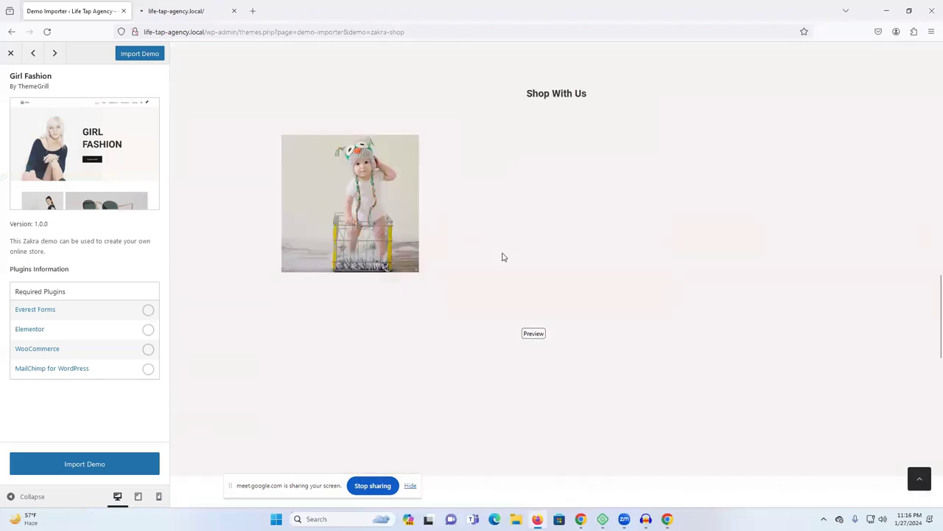
{"action": "scroll", "coordinate": [547, 258], "scroll_direction": "up", "scroll_amount": 12}
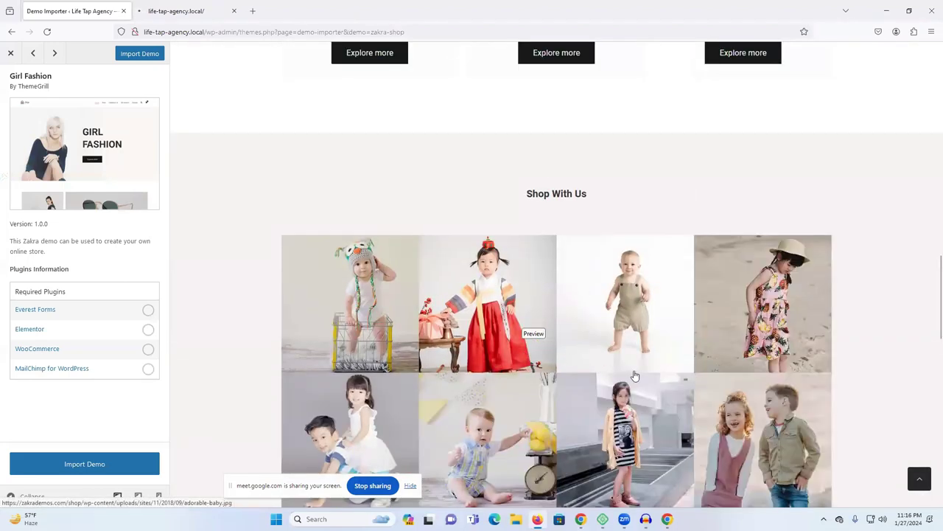
{"action": "scroll", "coordinate": [516, 313], "scroll_direction": "down", "scroll_amount": 2}
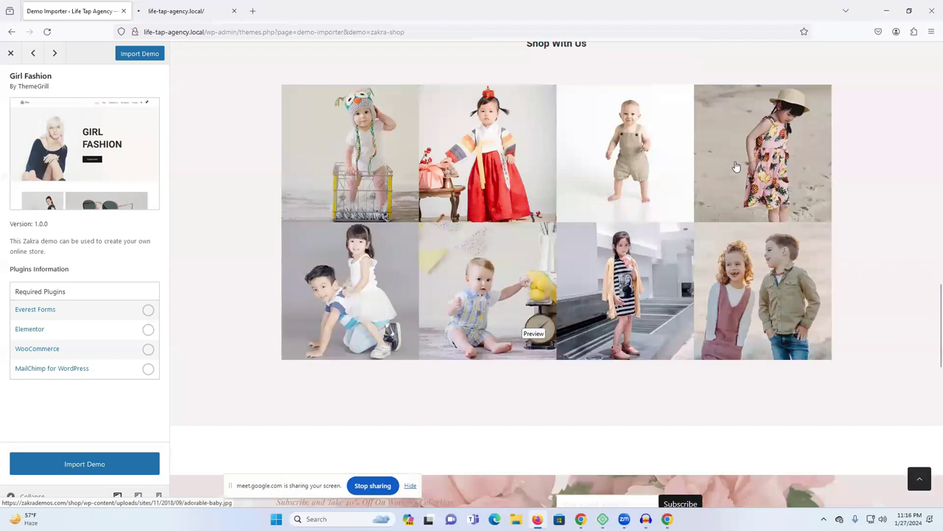
{"action": "scroll", "coordinate": [671, 289], "scroll_direction": "down", "scroll_amount": 2}
{"action": "scroll", "coordinate": [671, 289], "scroll_direction": "down", "scroll_amount": 10}
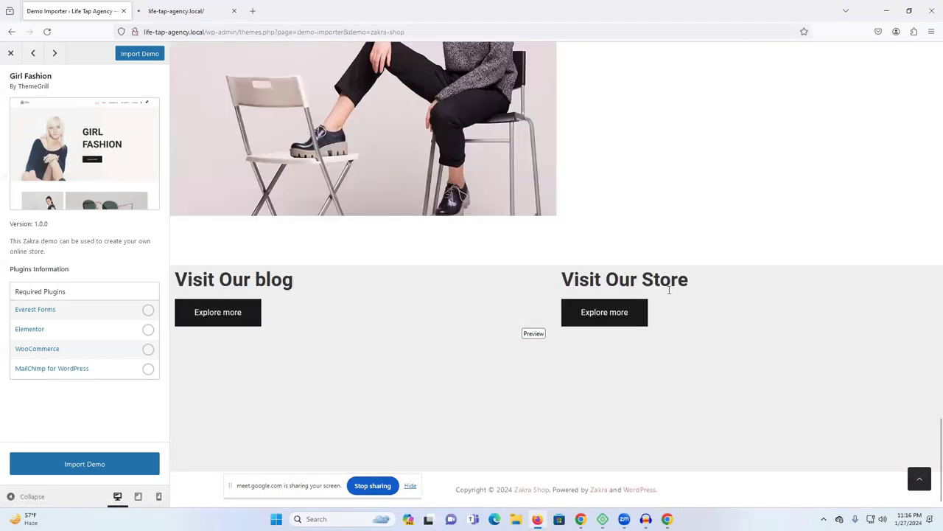
{"action": "scroll", "coordinate": [306, 192], "scroll_direction": "up", "scroll_amount": 3}
{"action": "scroll", "coordinate": [692, 314], "scroll_direction": "down", "scroll_amount": 3}
Go back to the top of the Girl Fashion demo and view its Shop page, checking the live site's loading in between
{"action": "left_click", "coordinate": [230, 8]}
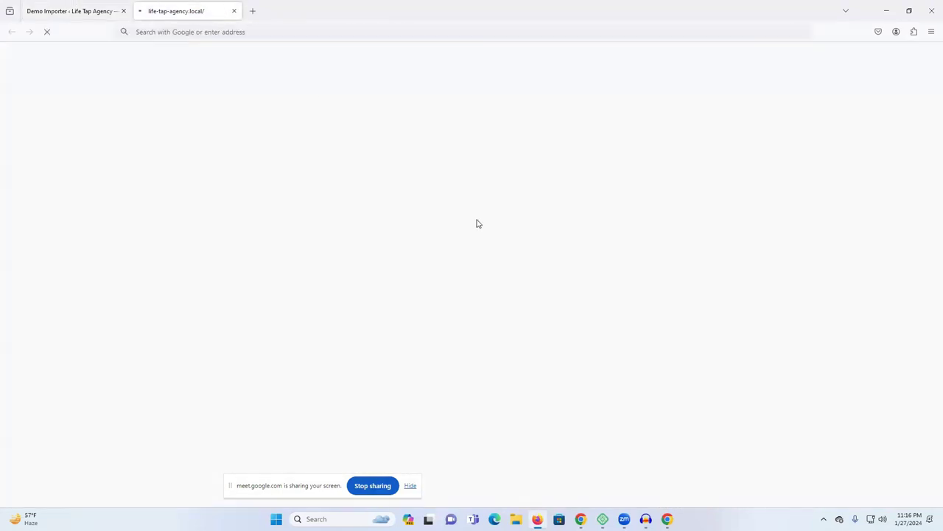
{"action": "left_click", "coordinate": [78, 6]}
{"action": "scroll", "coordinate": [583, 352], "scroll_direction": "up", "scroll_amount": 10}
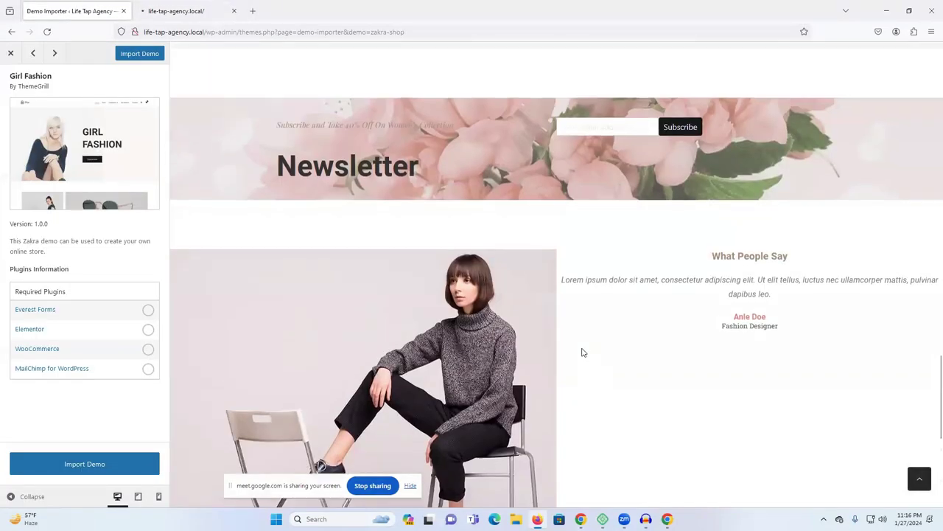
{"action": "scroll", "coordinate": [582, 353], "scroll_direction": "up", "scroll_amount": 10}
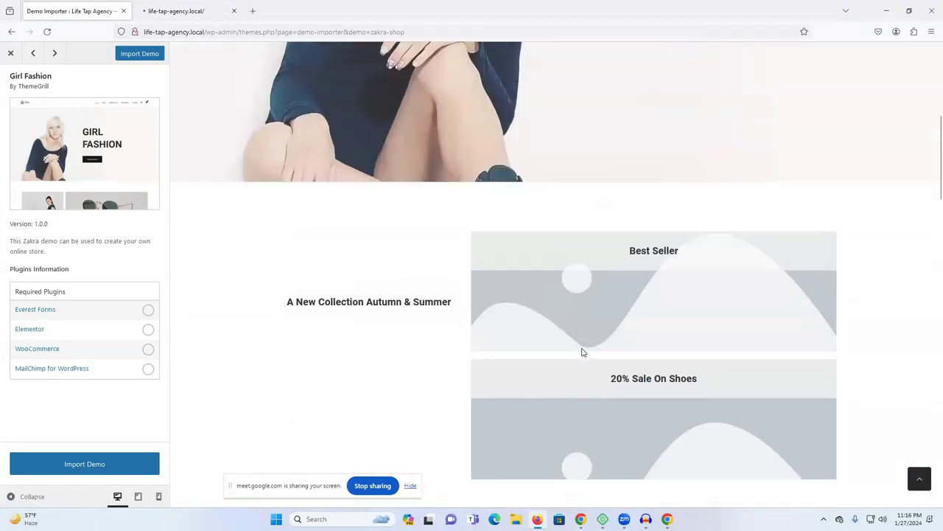
{"action": "mouse_move", "coordinate": [654, 61]}
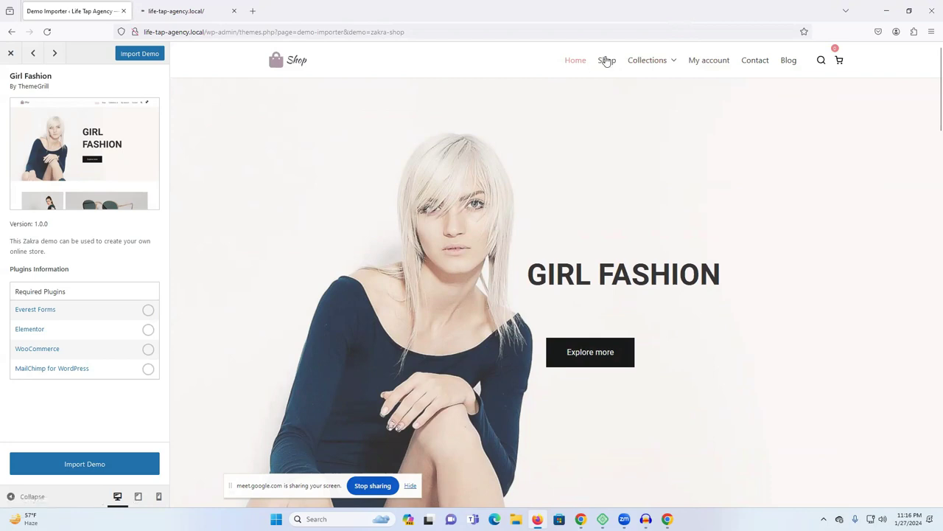
{"action": "left_click", "coordinate": [146, 7]}
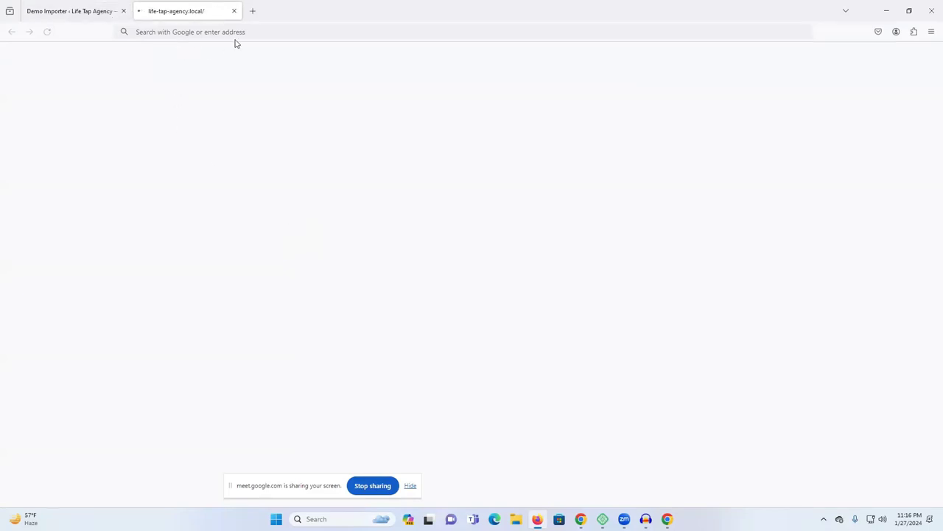
{"action": "left_click", "coordinate": [76, 13]}
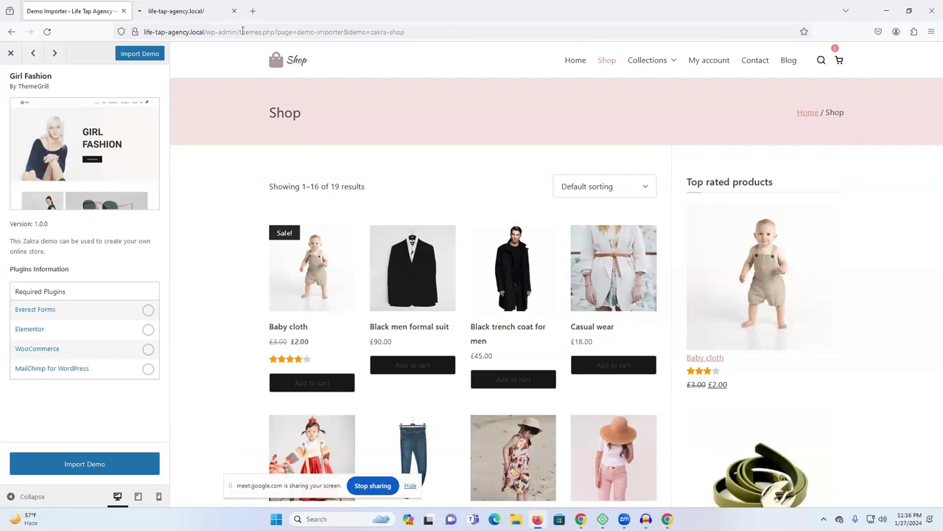
Examine the imported site's live home page from the collections and newsletter down to the footer and back up
{"action": "left_click", "coordinate": [179, 10]}
{"action": "scroll", "coordinate": [373, 249], "scroll_direction": "down", "scroll_amount": 12}
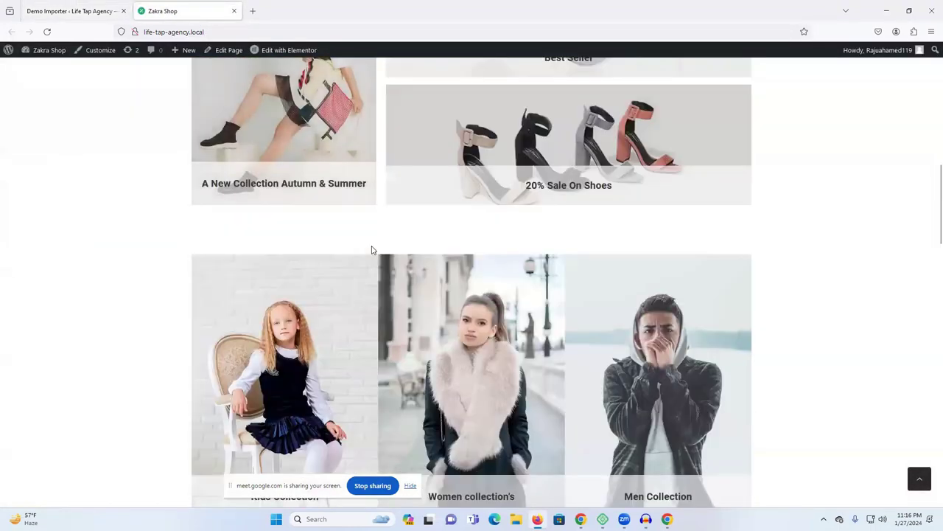
{"action": "scroll", "coordinate": [372, 250], "scroll_direction": "down", "scroll_amount": 10}
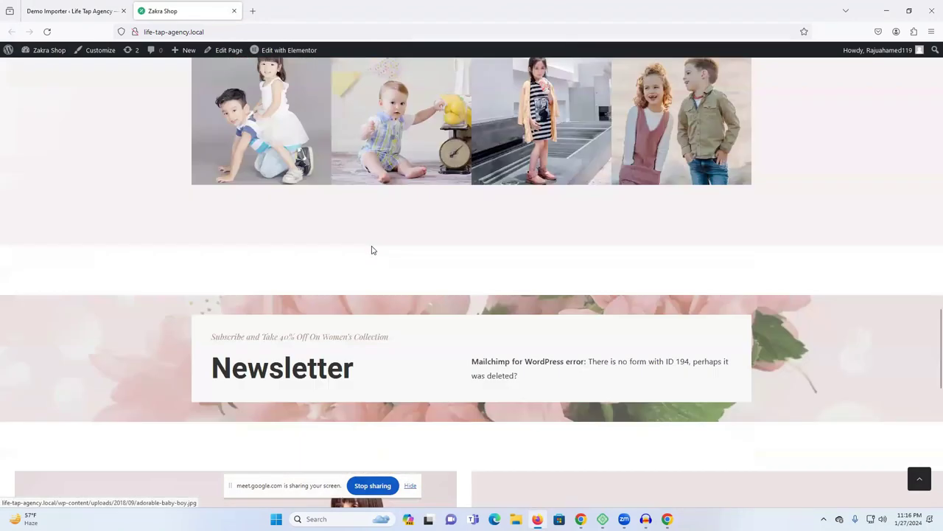
{"action": "scroll", "coordinate": [372, 250], "scroll_direction": "down", "scroll_amount": 6}
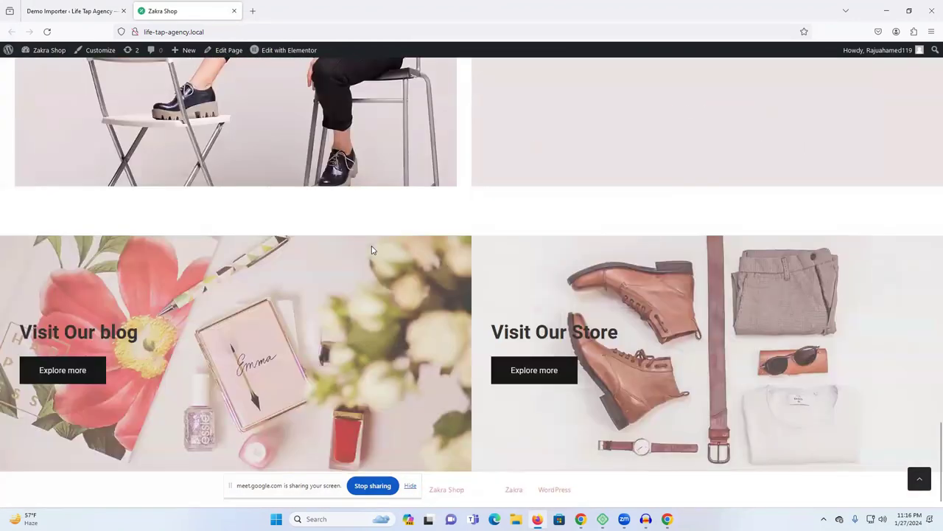
{"action": "left_click_drag", "start_coordinate": [281, 490], "coordinate": [129, 472]}
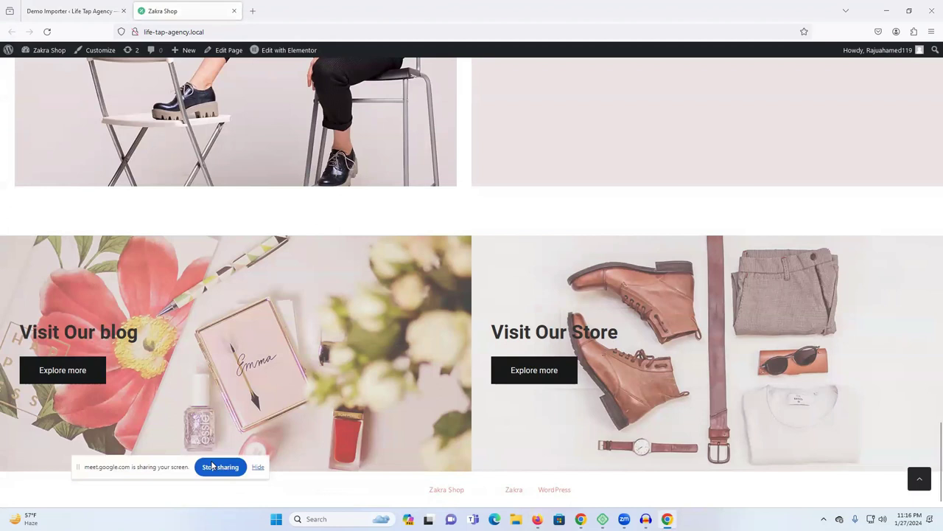
{"action": "scroll", "coordinate": [572, 280], "scroll_direction": "up", "scroll_amount": 20}
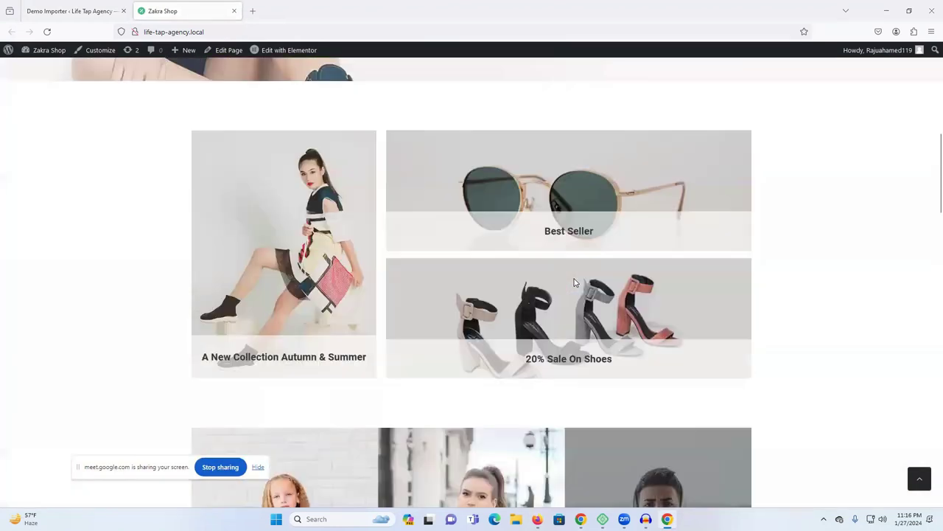
Add the black trench coat for men from the live site's Shop page to the cart and open the cart
{"action": "mouse_move", "coordinate": [579, 81]}
{"action": "left_click", "coordinate": [524, 78]}
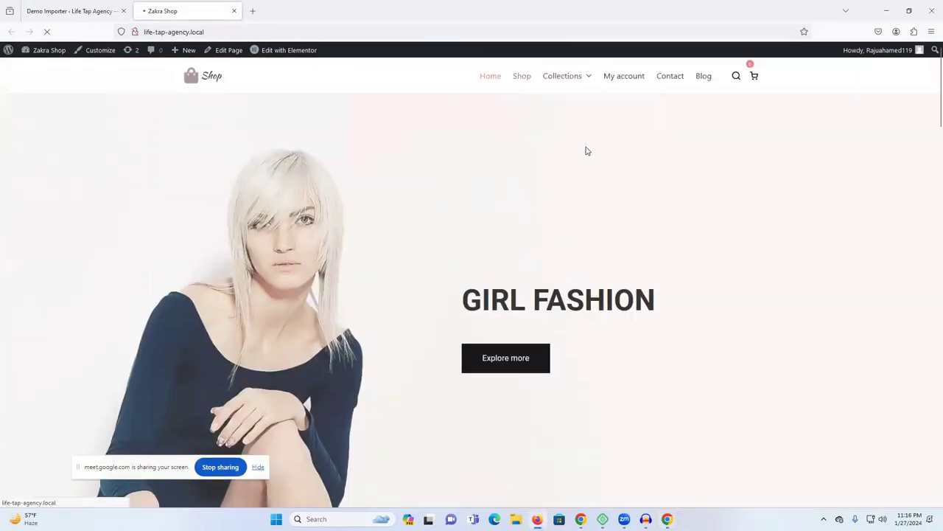
{"action": "scroll", "coordinate": [588, 151], "scroll_direction": "down", "scroll_amount": 3}
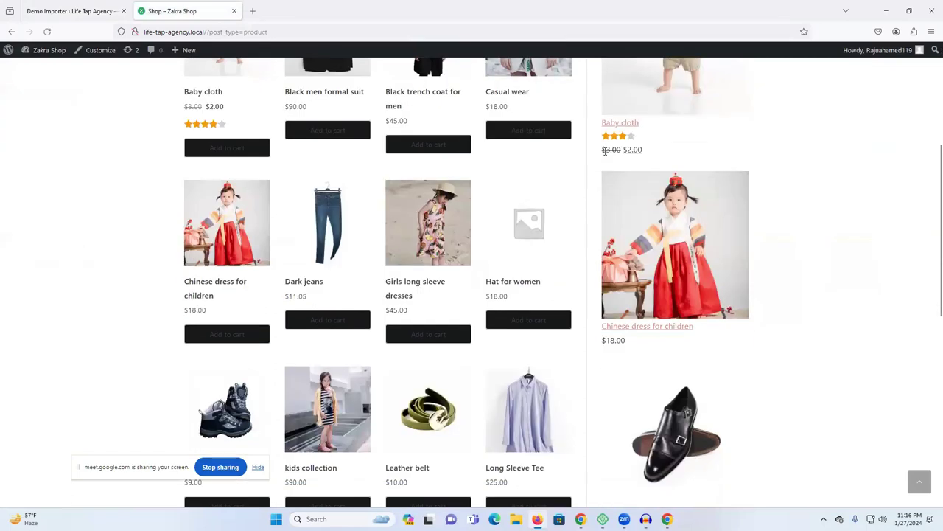
{"action": "scroll", "coordinate": [506, 233], "scroll_direction": "up", "scroll_amount": 1}
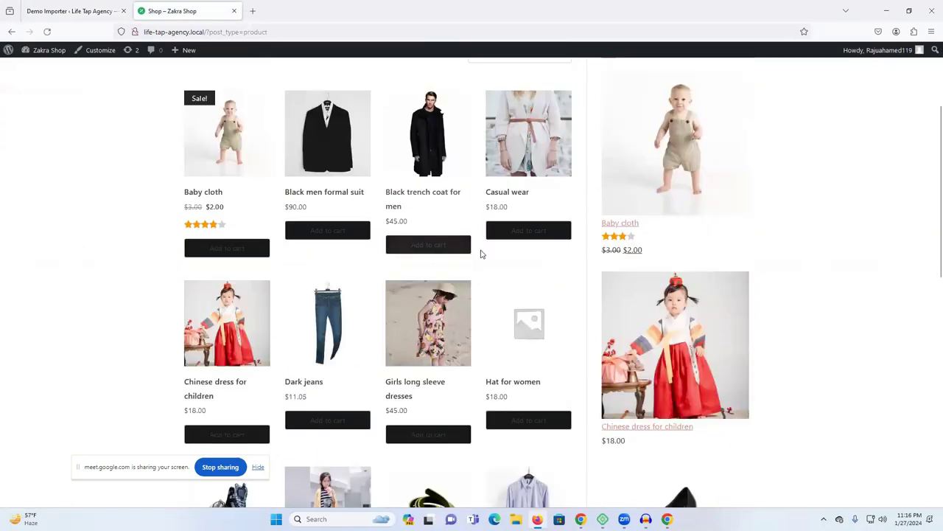
{"action": "left_click", "coordinate": [413, 249]}
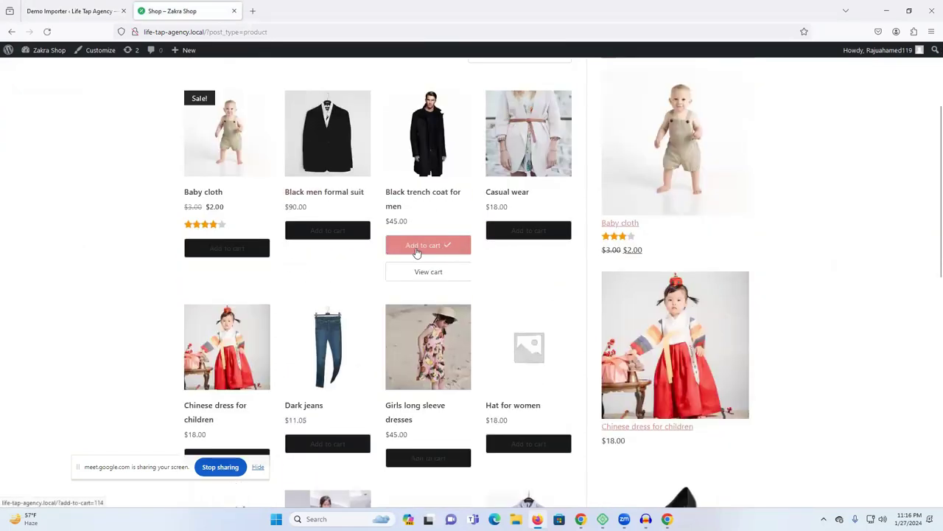
{"action": "left_click", "coordinate": [418, 273]}
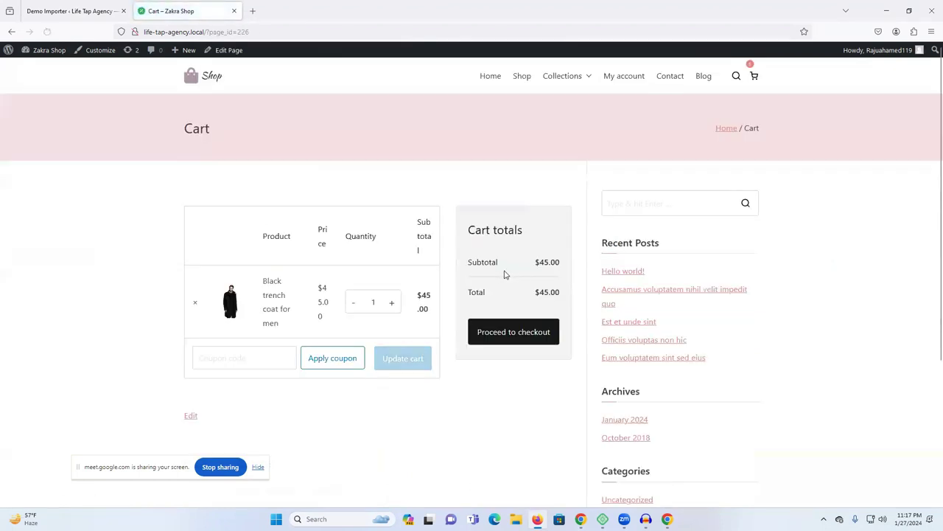
Update the trench coat's quantity in the cart to 2 and proceed to checkout
{"action": "scroll", "coordinate": [369, 267], "scroll_direction": "down", "scroll_amount": 1}
{"action": "scroll", "coordinate": [369, 268], "scroll_direction": "down", "scroll_amount": 1}
{"action": "left_click", "coordinate": [392, 203]}
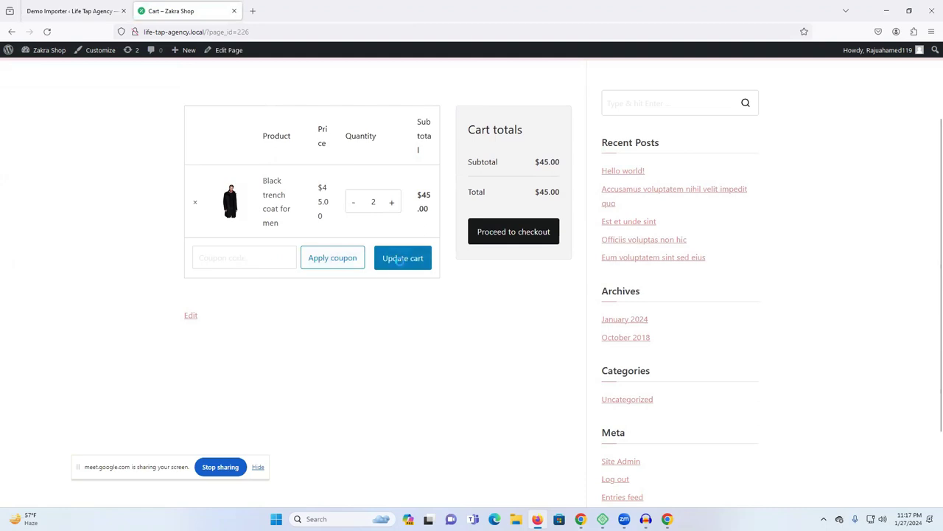
{"action": "left_click", "coordinate": [402, 258]}
{"action": "left_click", "coordinate": [554, 284]}
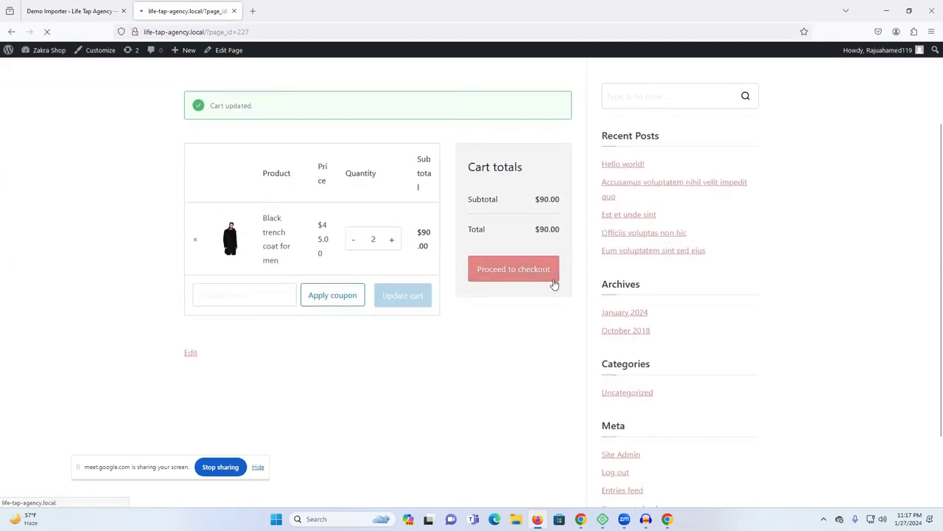
Examine the checkout page's billing details form and the order summary for the trench coats
{"action": "scroll", "coordinate": [304, 263], "scroll_direction": "down", "scroll_amount": 2}
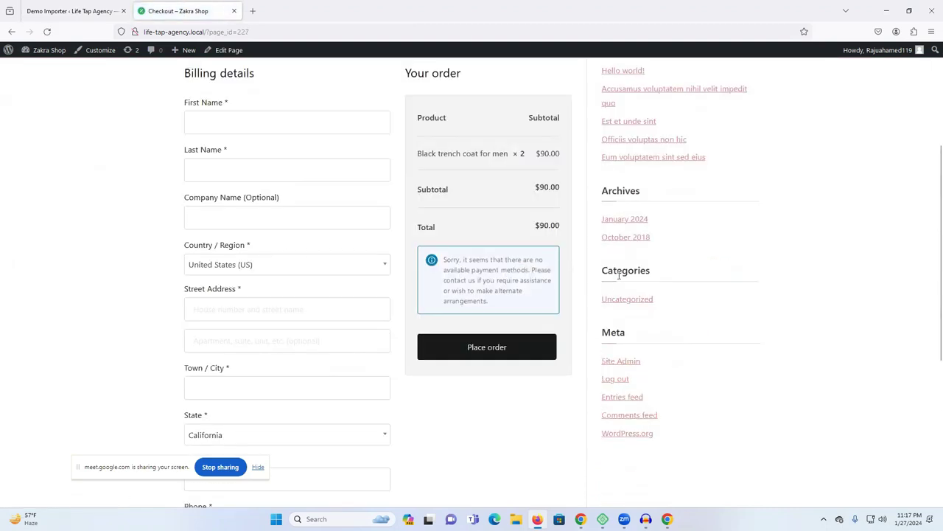
{"action": "scroll", "coordinate": [567, 242], "scroll_direction": "down", "scroll_amount": 4}
{"action": "scroll", "coordinate": [453, 244], "scroll_direction": "up", "scroll_amount": 3}
Close the Girl Fashion demo preview in the site admin and open the form for adding a new shop product
{"action": "left_click", "coordinate": [66, 11]}
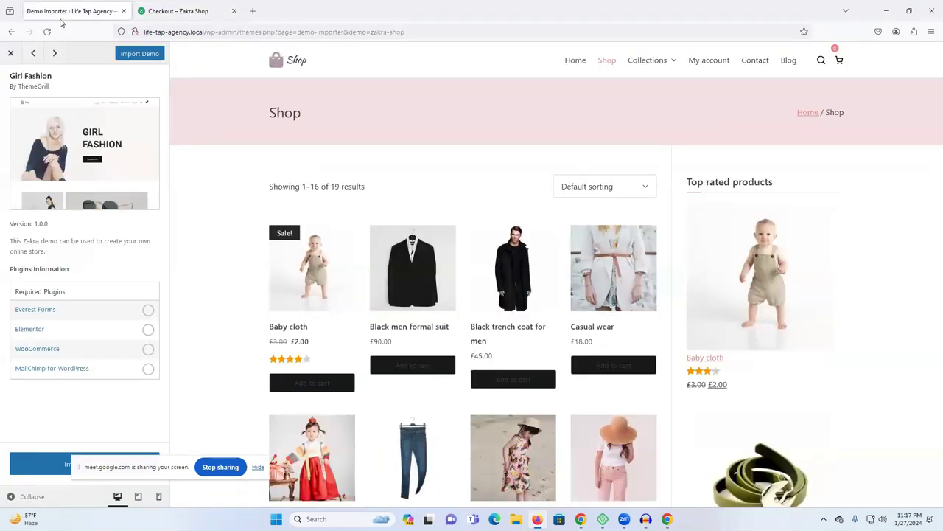
{"action": "left_click", "coordinate": [10, 52]}
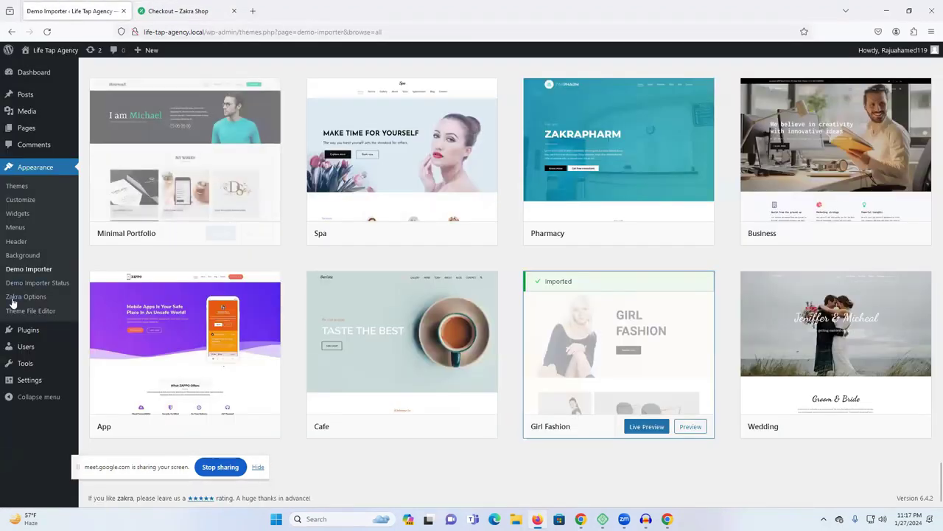
{"action": "scroll", "coordinate": [44, 148], "scroll_direction": "up", "scroll_amount": 2}
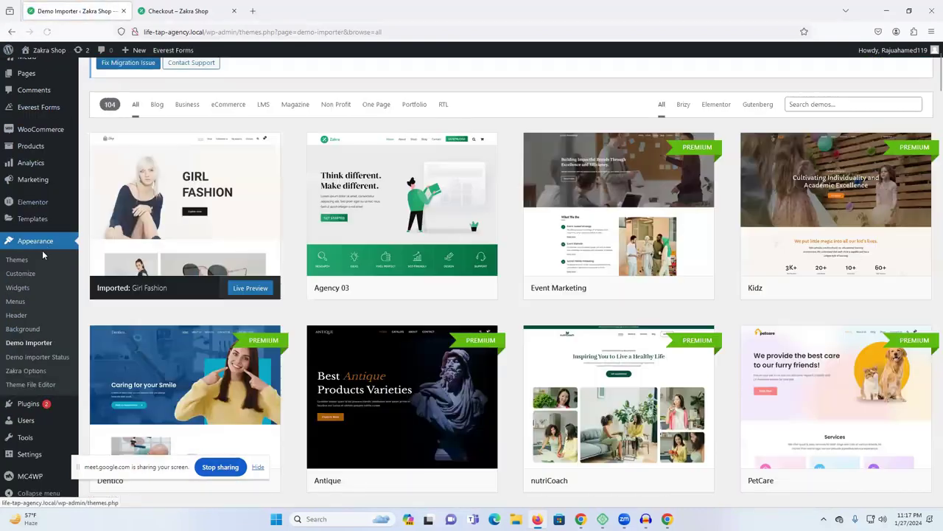
{"action": "mouse_move", "coordinate": [28, 135]}
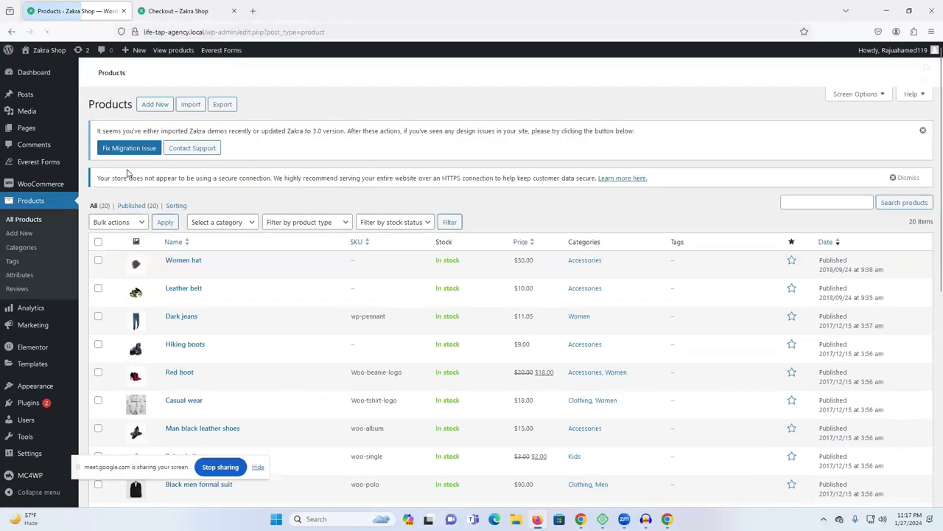
{"action": "left_click", "coordinate": [20, 235]}
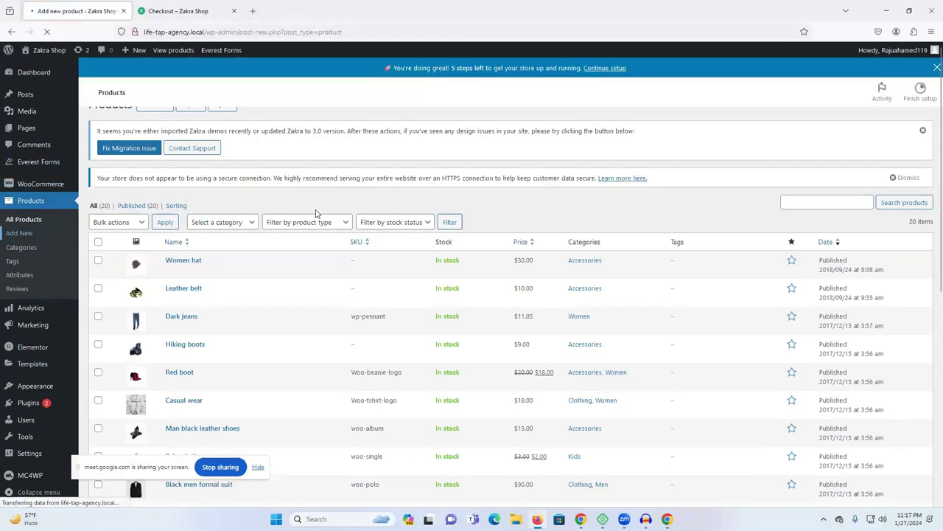
Examine the new product form's description, product data, short description, image, category and tag sections, and stop the screen sharing
{"action": "scroll", "coordinate": [317, 214], "scroll_direction": "down", "scroll_amount": 2}
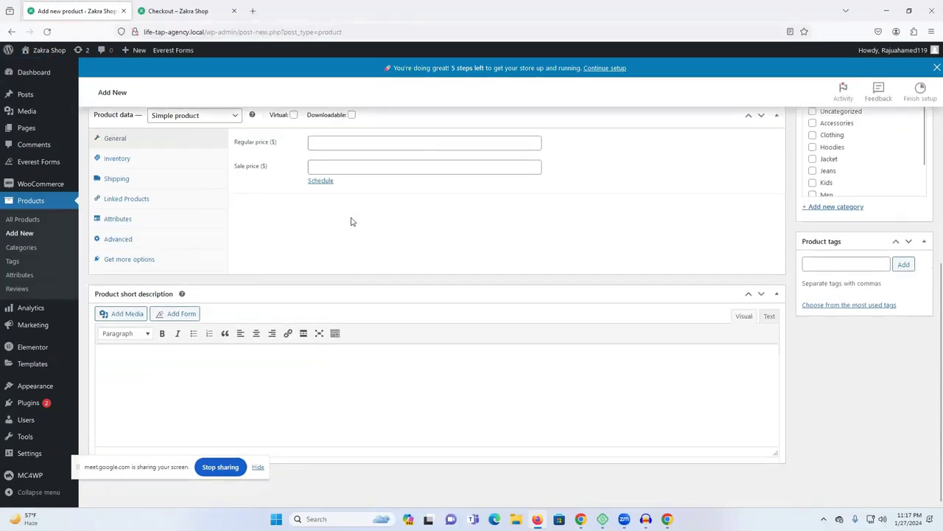
{"action": "scroll", "coordinate": [708, 261], "scroll_direction": "down", "scroll_amount": 5}
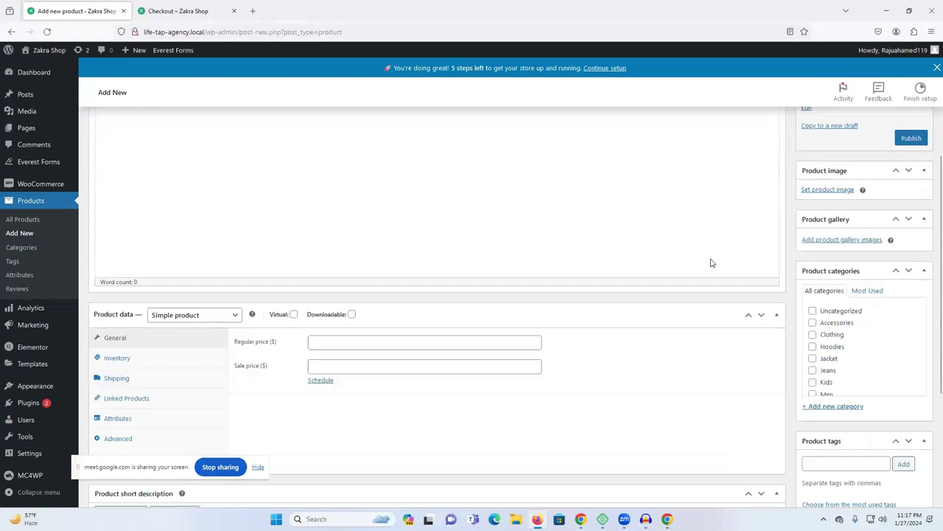
{"action": "scroll", "coordinate": [705, 260], "scroll_direction": "up", "scroll_amount": 5}
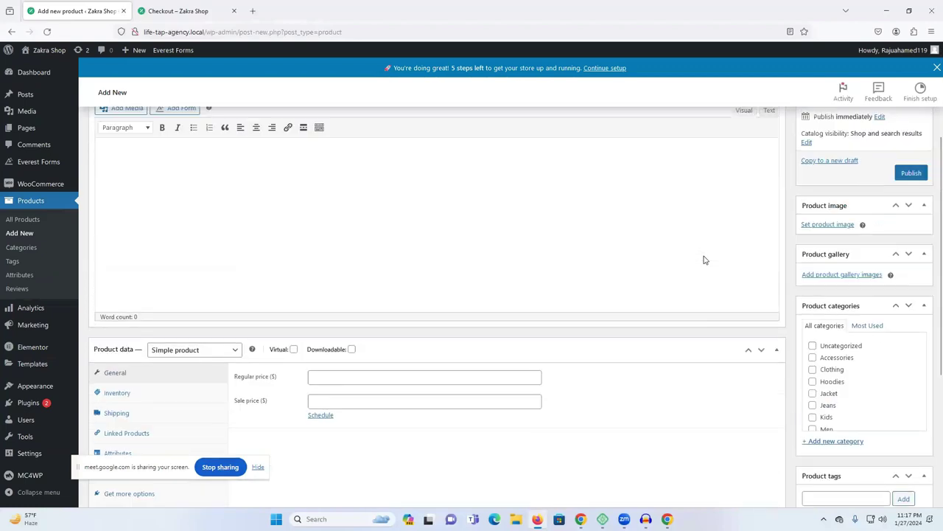
{"action": "scroll", "coordinate": [553, 248], "scroll_direction": "down", "scroll_amount": 3}
{"action": "scroll", "coordinate": [172, 187], "scroll_direction": "down", "scroll_amount": 2}
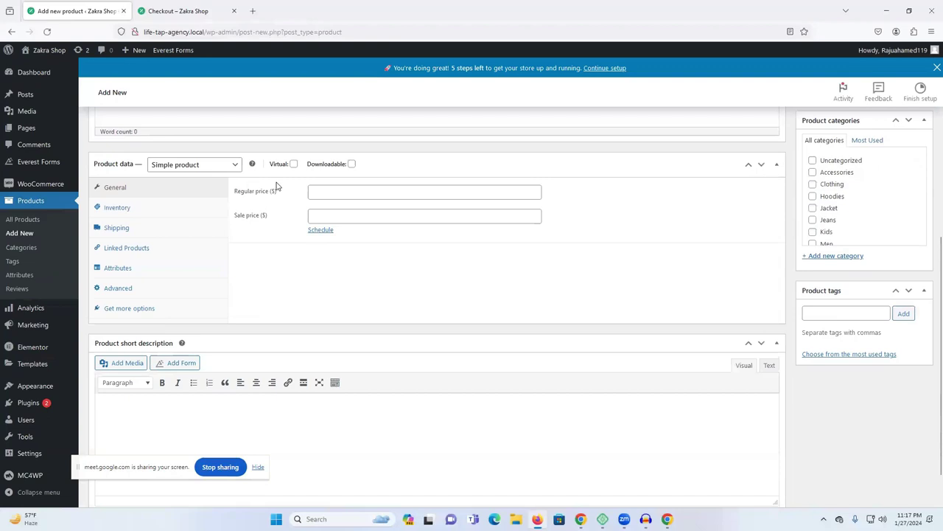
{"action": "scroll", "coordinate": [282, 185], "scroll_direction": "up", "scroll_amount": 5}
{"action": "scroll", "coordinate": [478, 226], "scroll_direction": "down", "scroll_amount": 5}
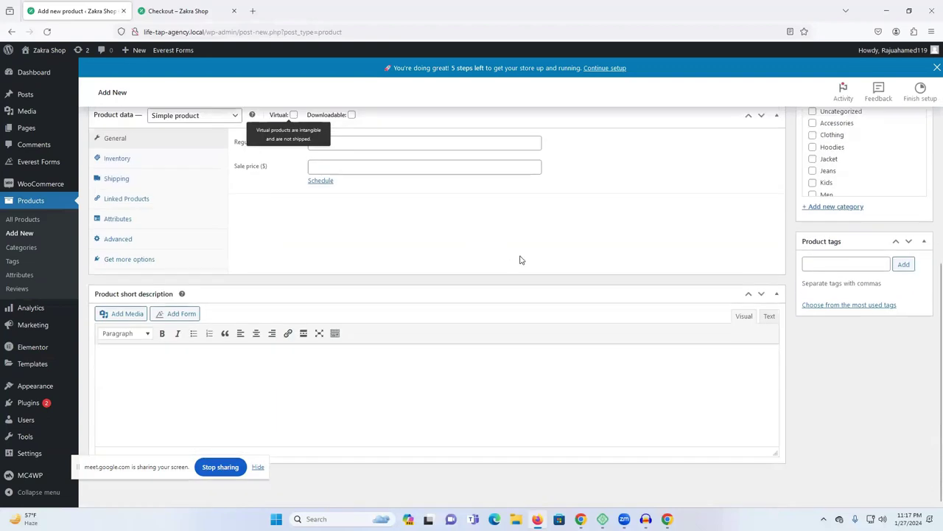
{"action": "scroll", "coordinate": [520, 259], "scroll_direction": "up", "scroll_amount": 3}
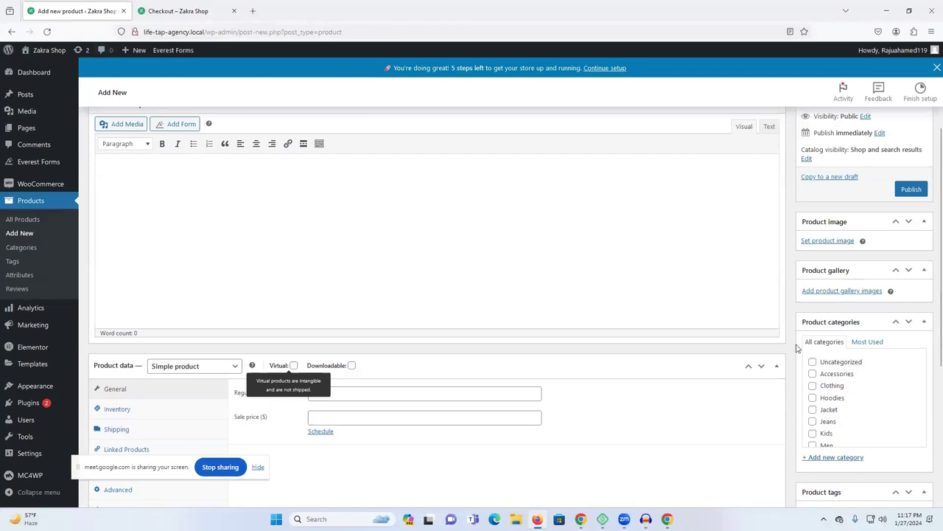
{"action": "left_click", "coordinate": [221, 467]}
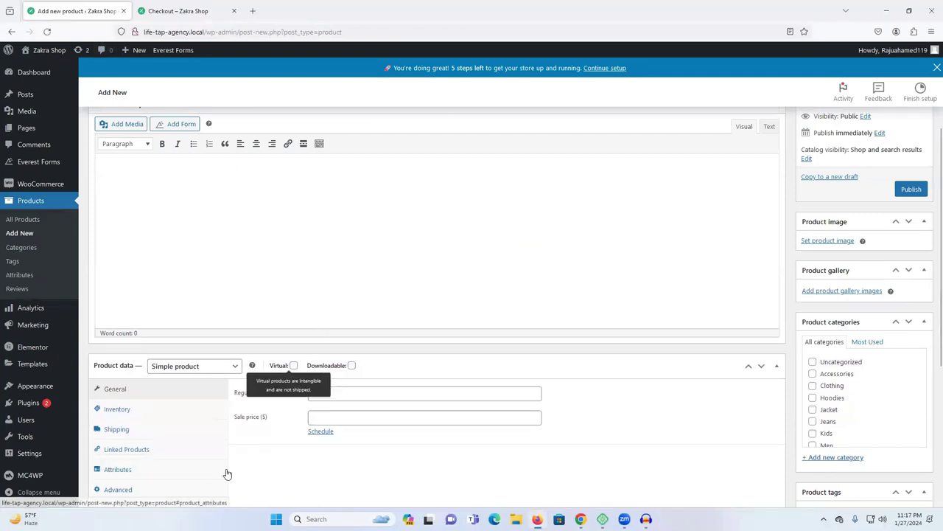